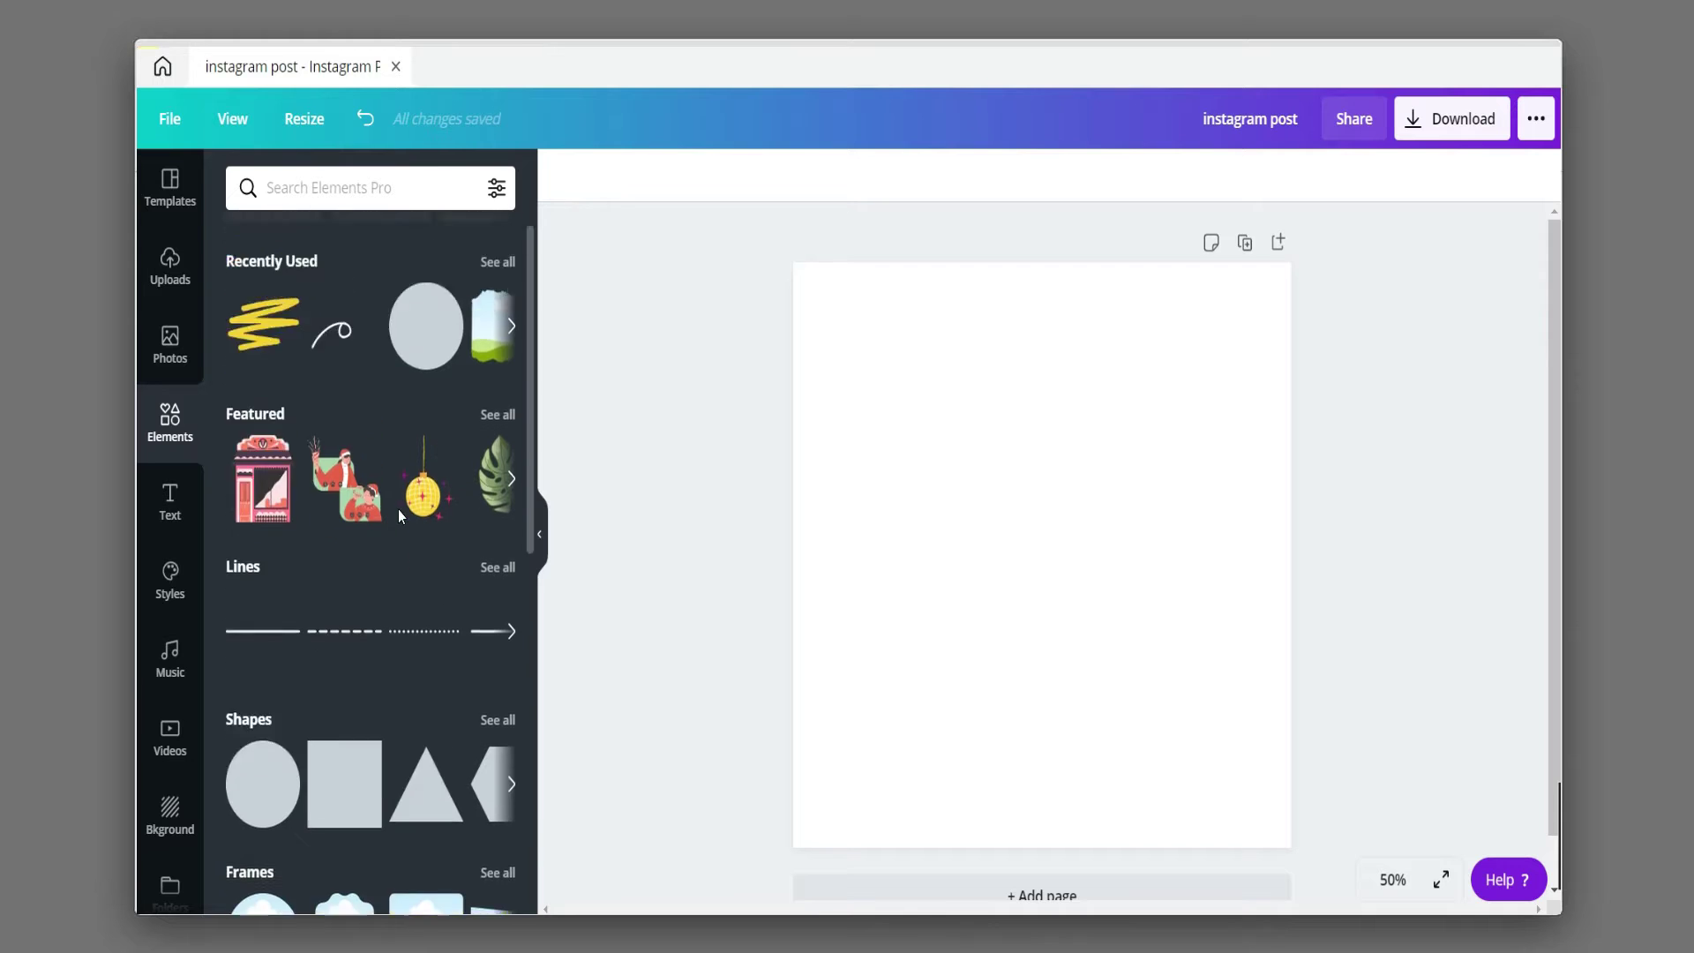
# - Search Elements for 'gradient', add the liked orange-to-yellow gradient, and stretch it over the page
pyautogui.scroll(1, 399, 510)
pyautogui.click(360, 189)
pyautogui.write('gradi')
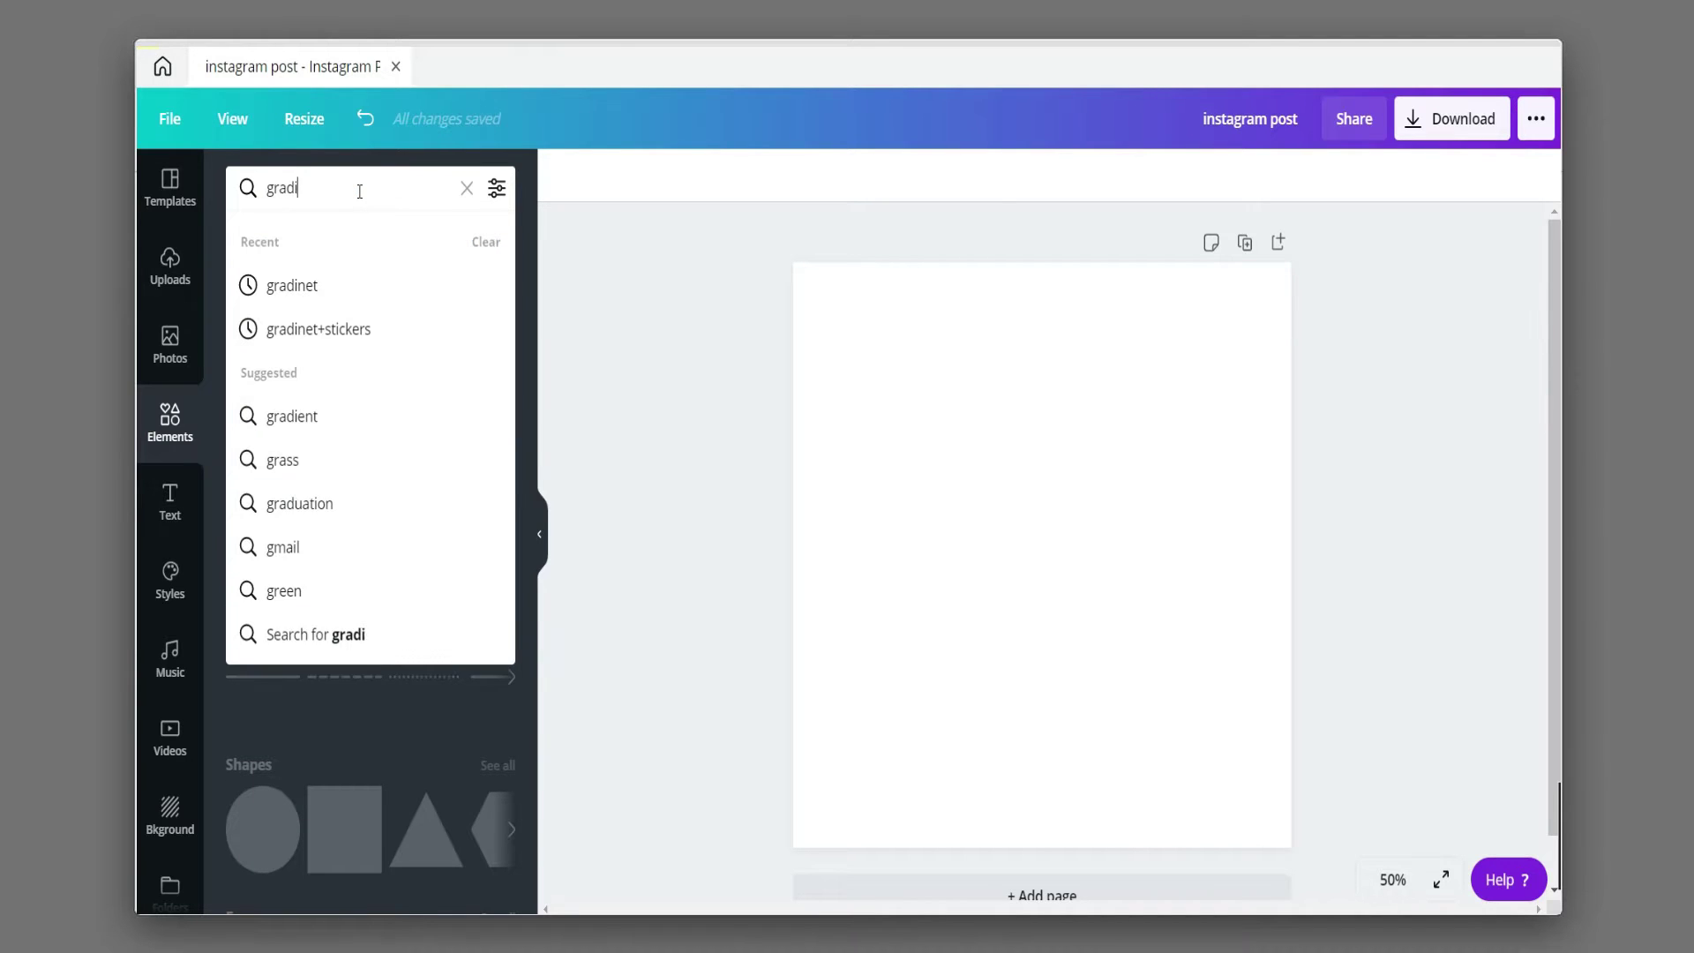
pyautogui.write('ent')
pyautogui.press('Return')
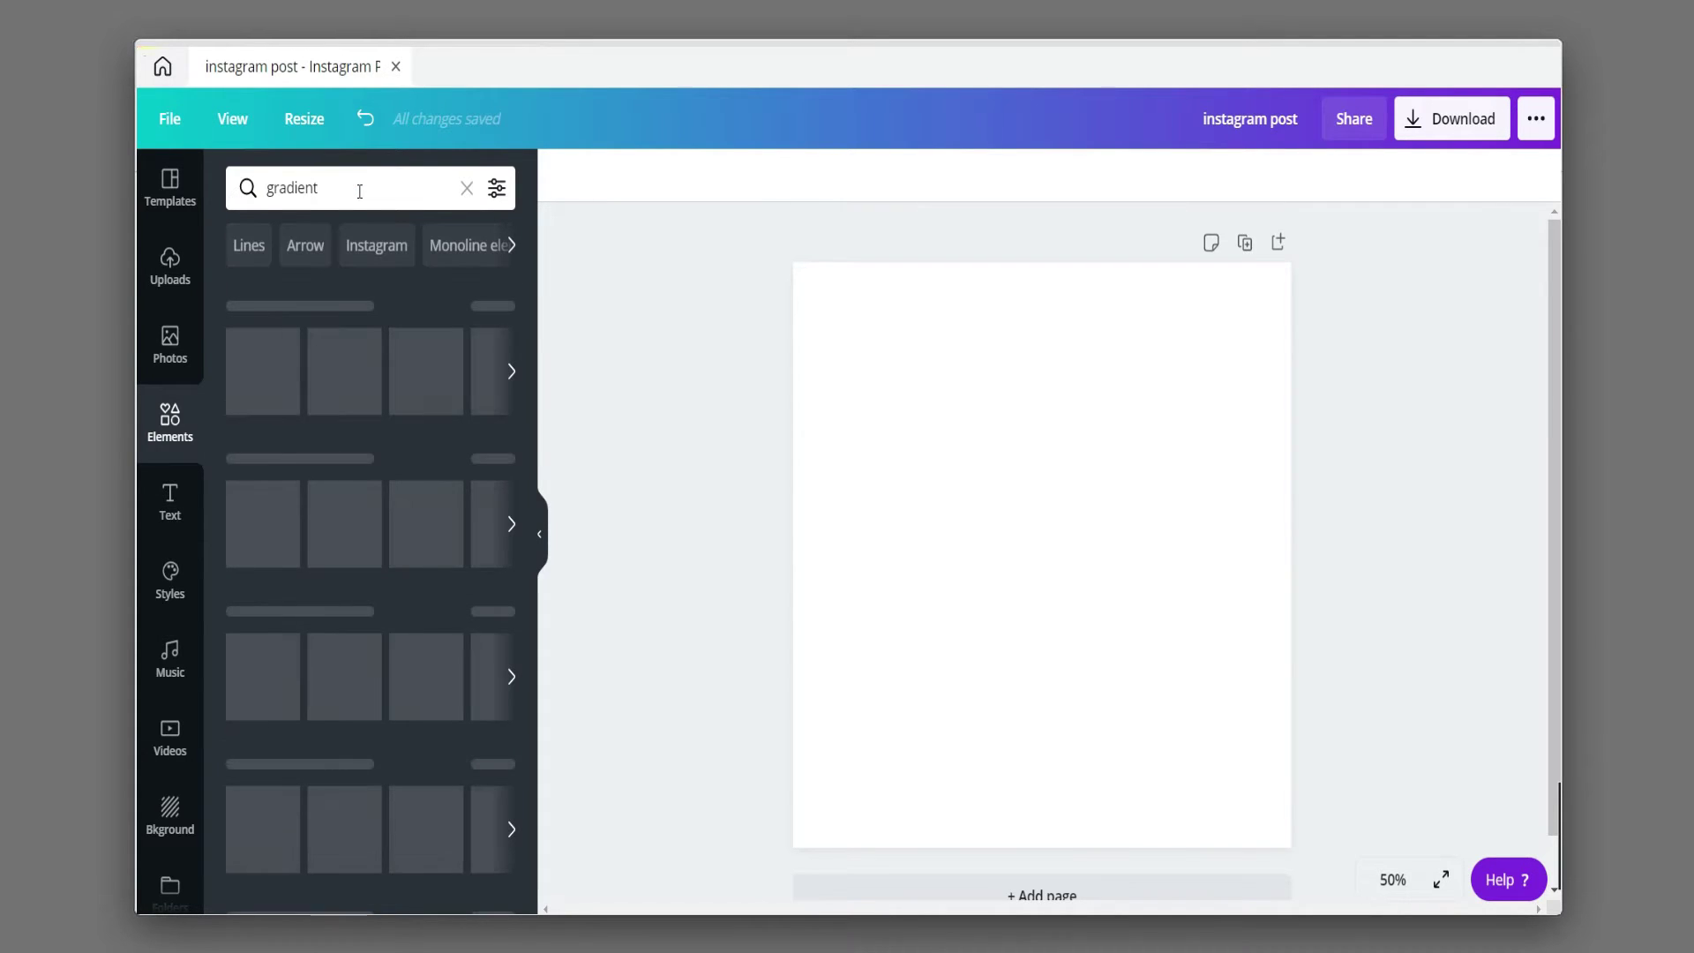
pyautogui.scroll(-3, 439, 488)
pyautogui.scroll(-5, 438, 490)
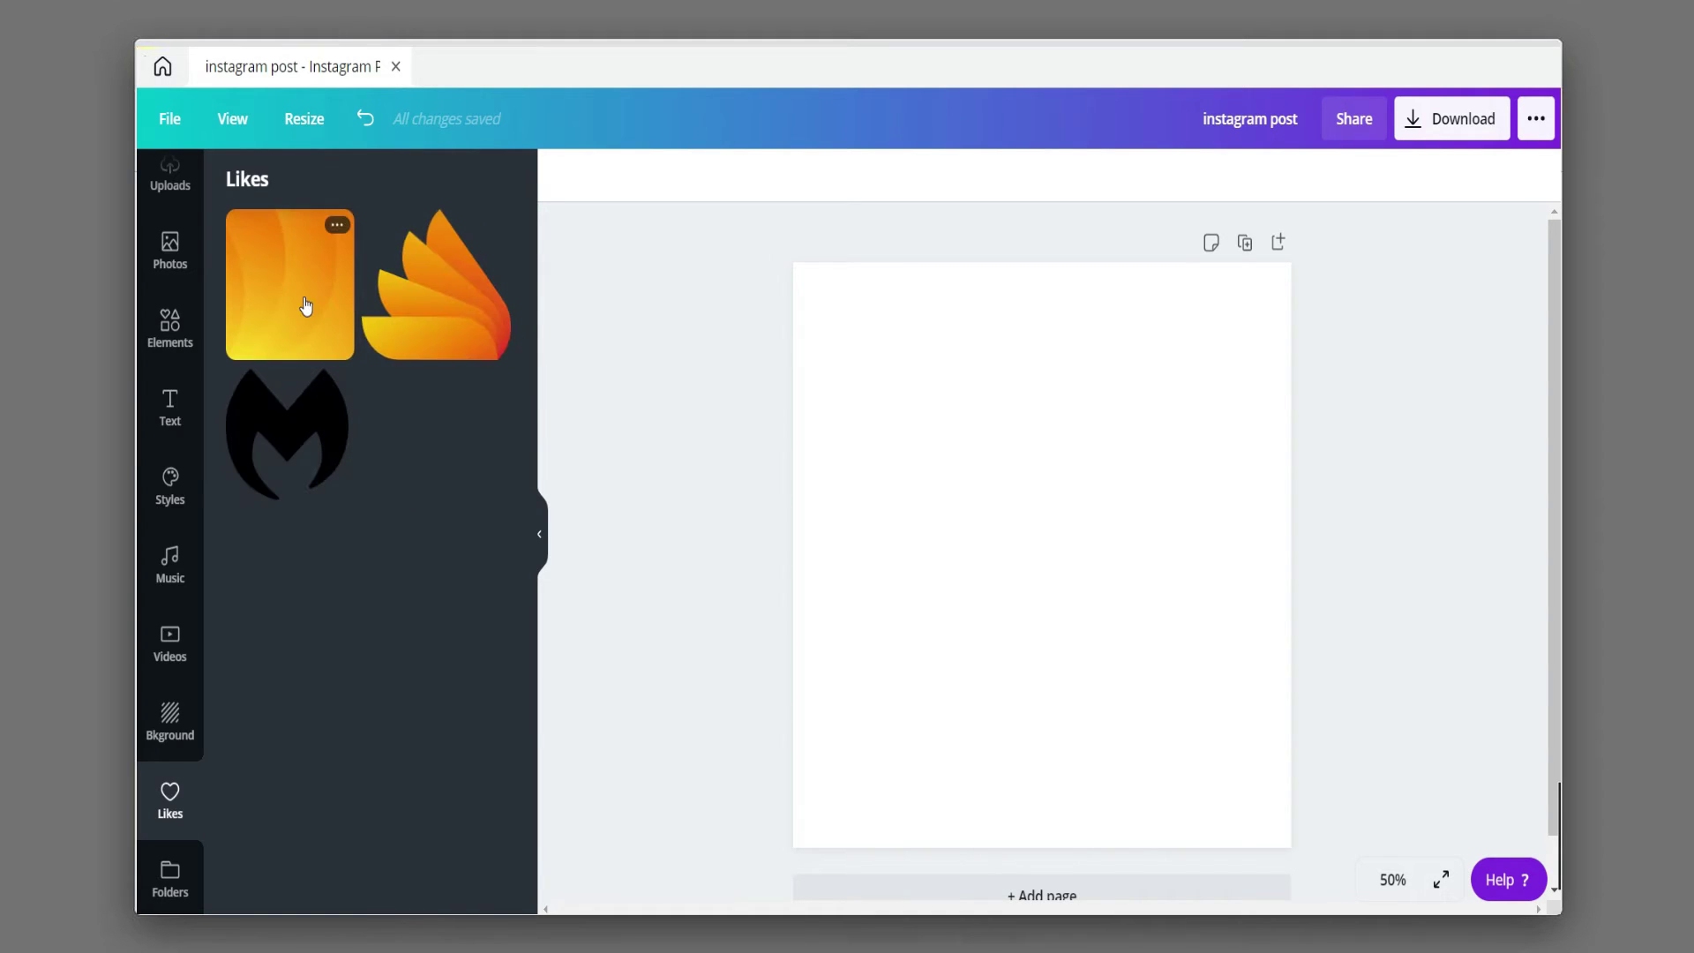
pyautogui.click(305, 306)
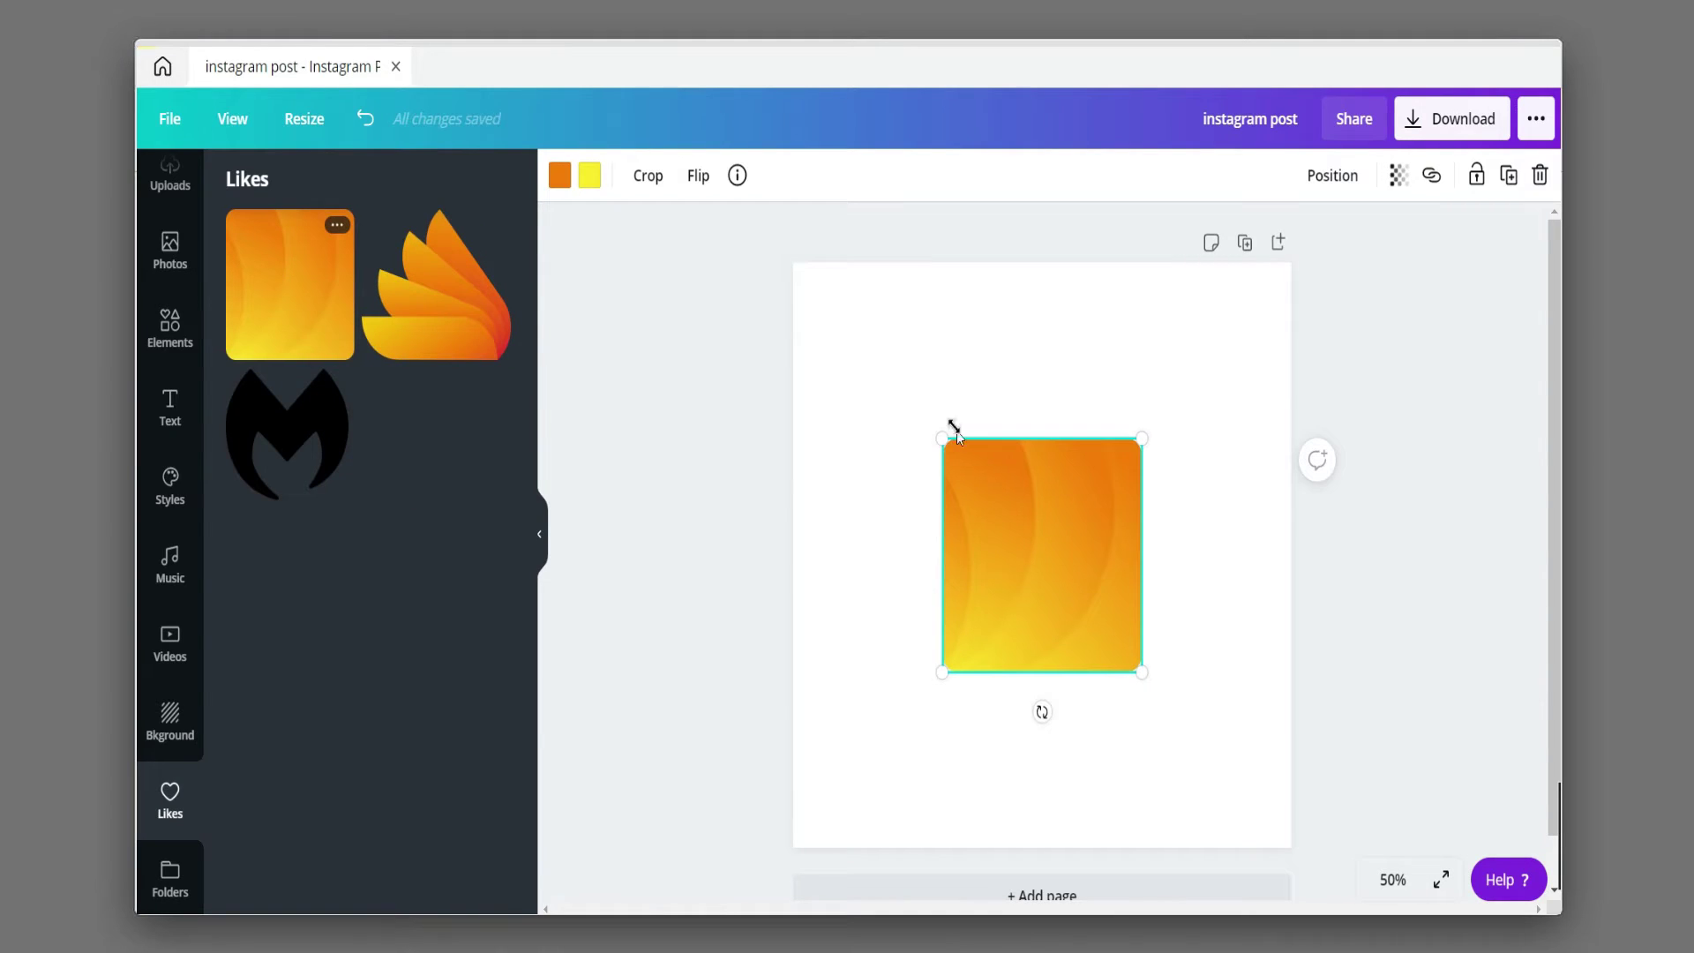
pyautogui.moveTo(819, 283); pyautogui.dragTo(775, 242)
pyautogui.moveTo(1145, 681); pyautogui.dragTo(1348, 845)
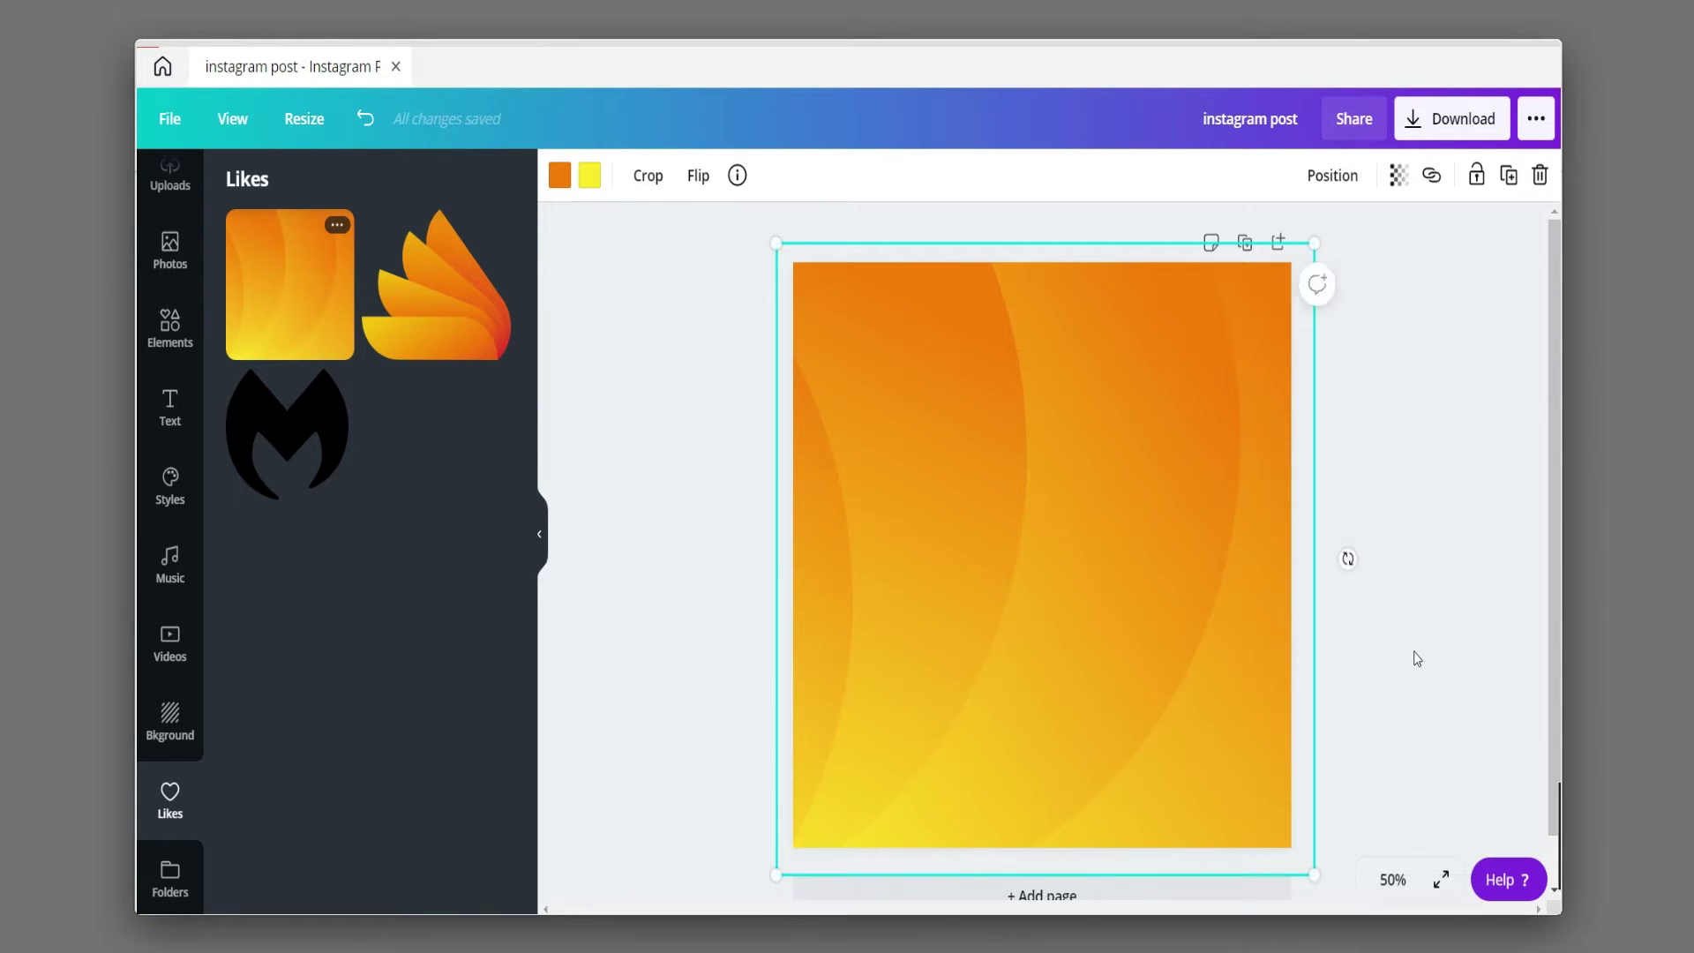
pyautogui.click(748, 554)
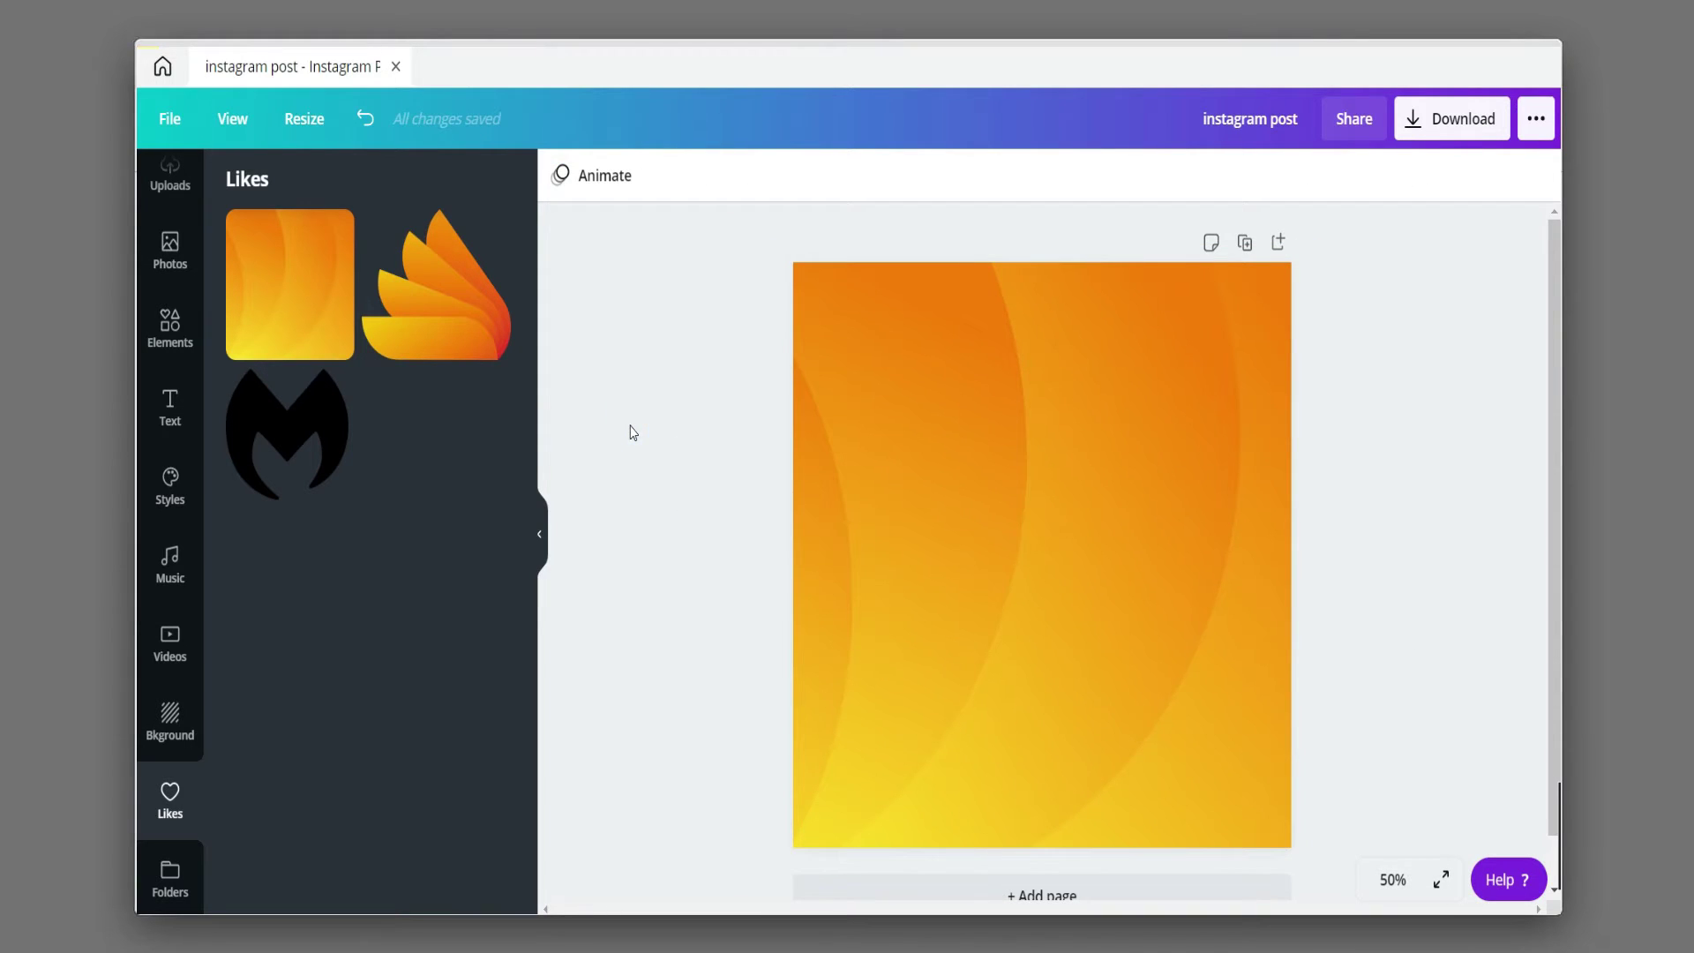
# - Add a heading reading 'super', coloured white and switched to all capitals
pyautogui.click(176, 340)
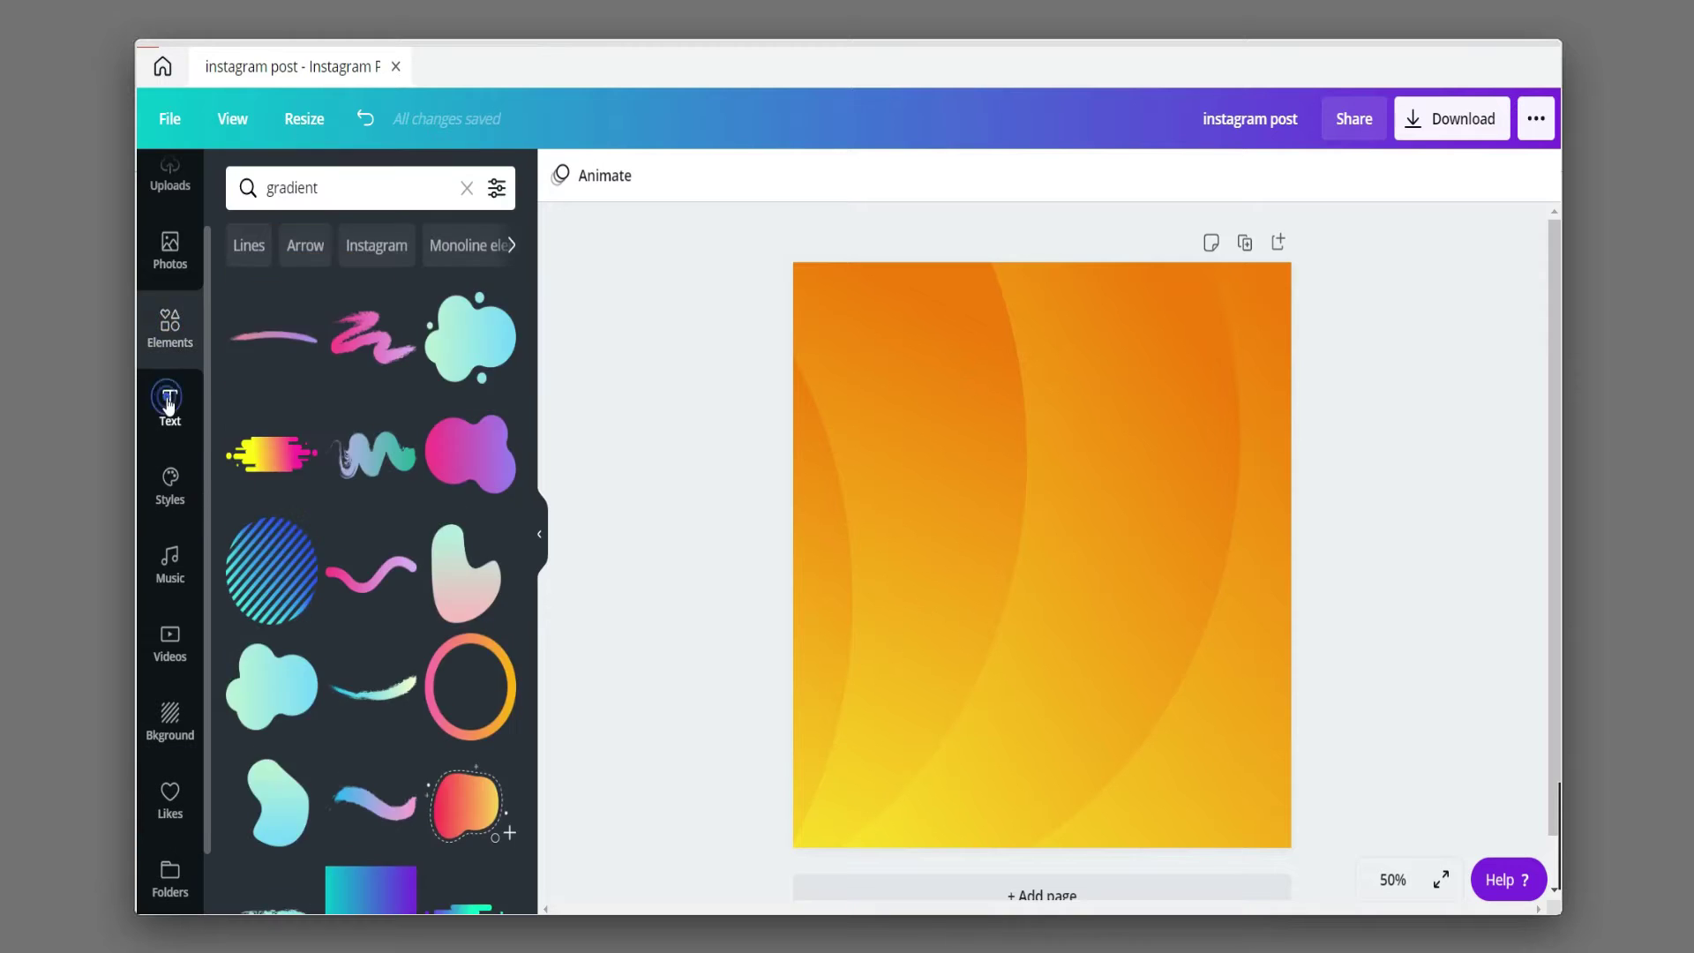
pyautogui.click(170, 406)
pyautogui.click(449, 301)
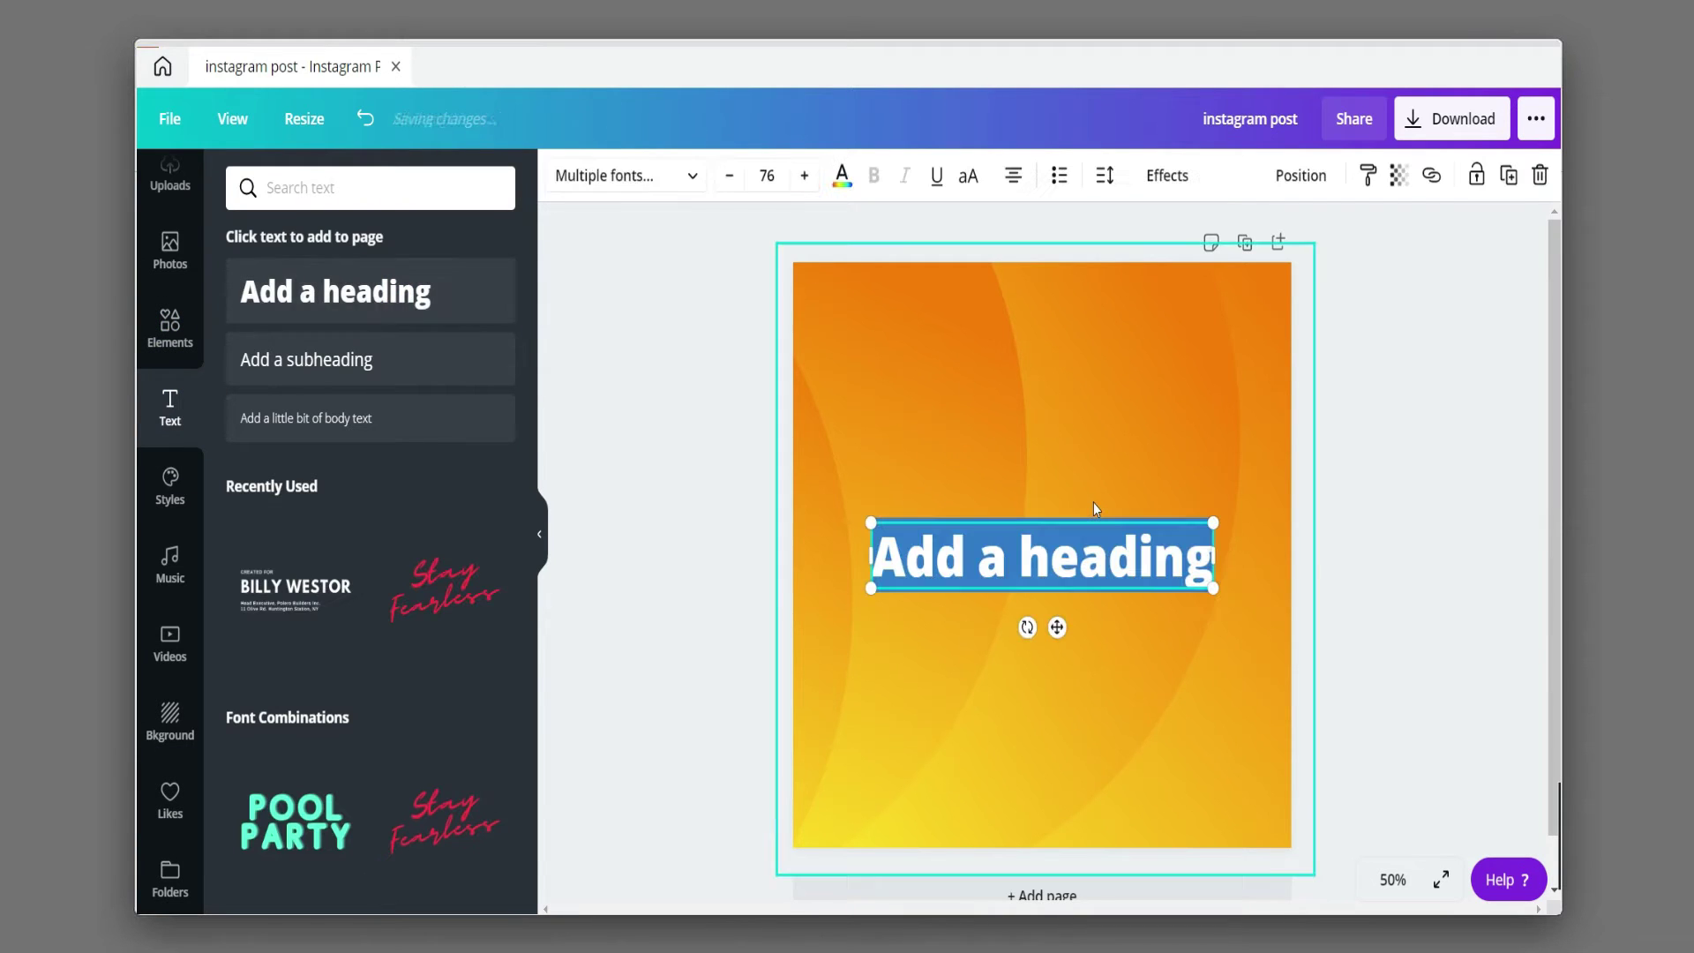
pyautogui.write('super')
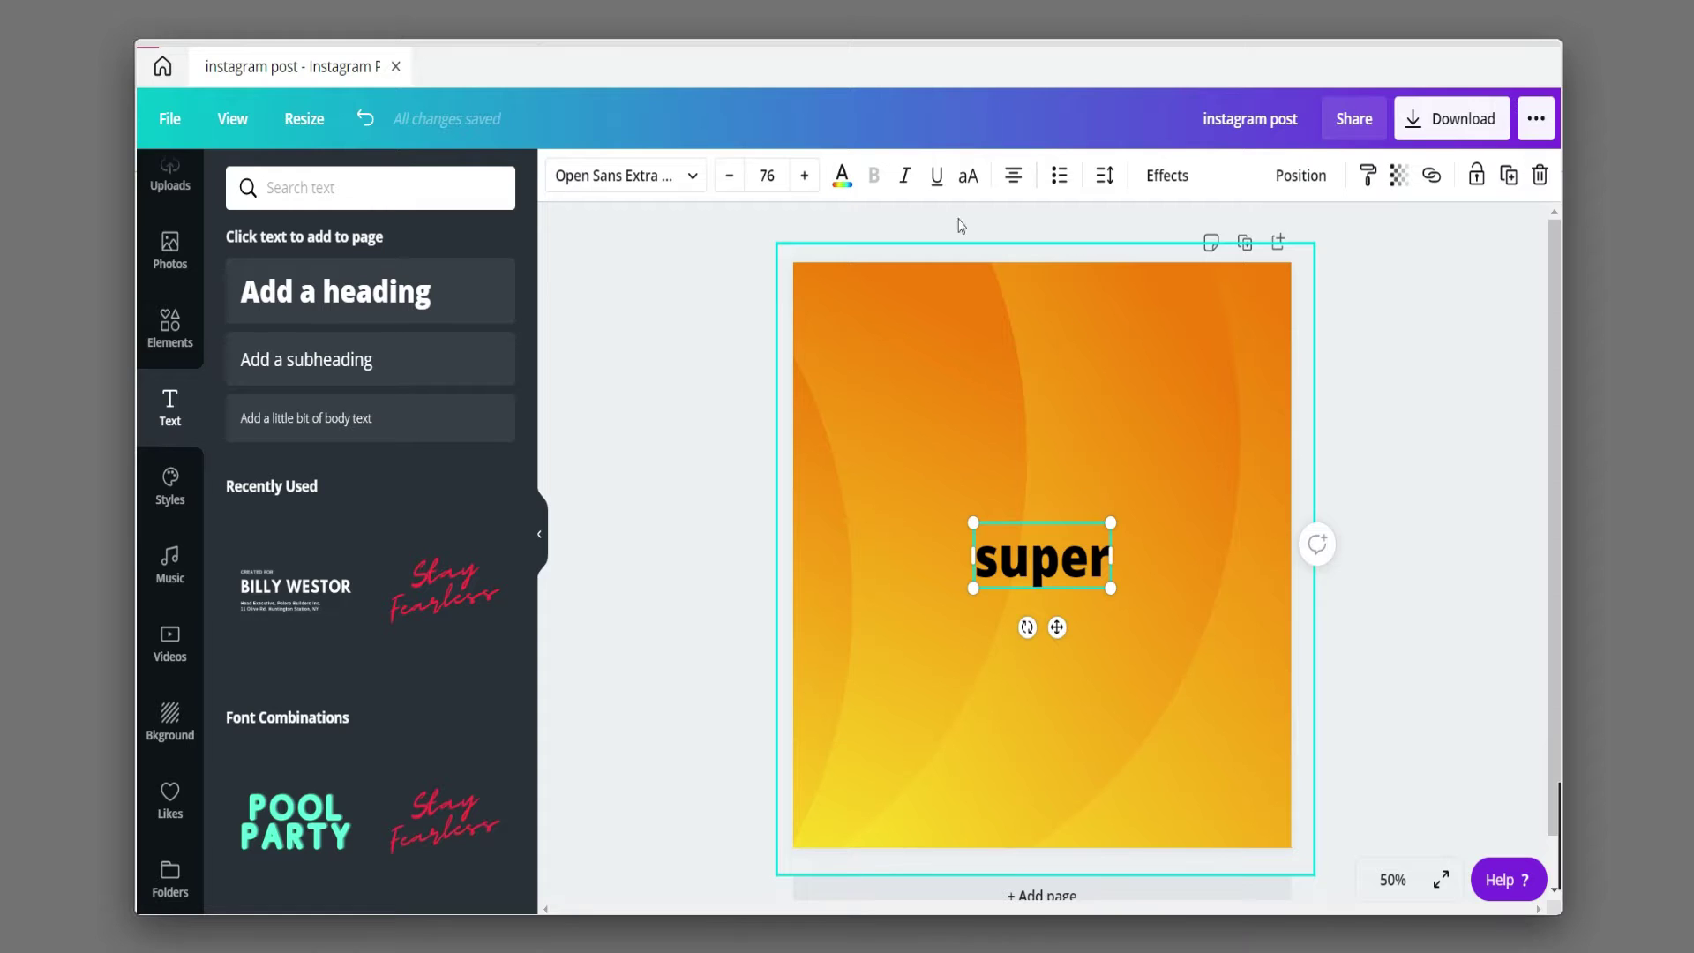
pyautogui.click(842, 174)
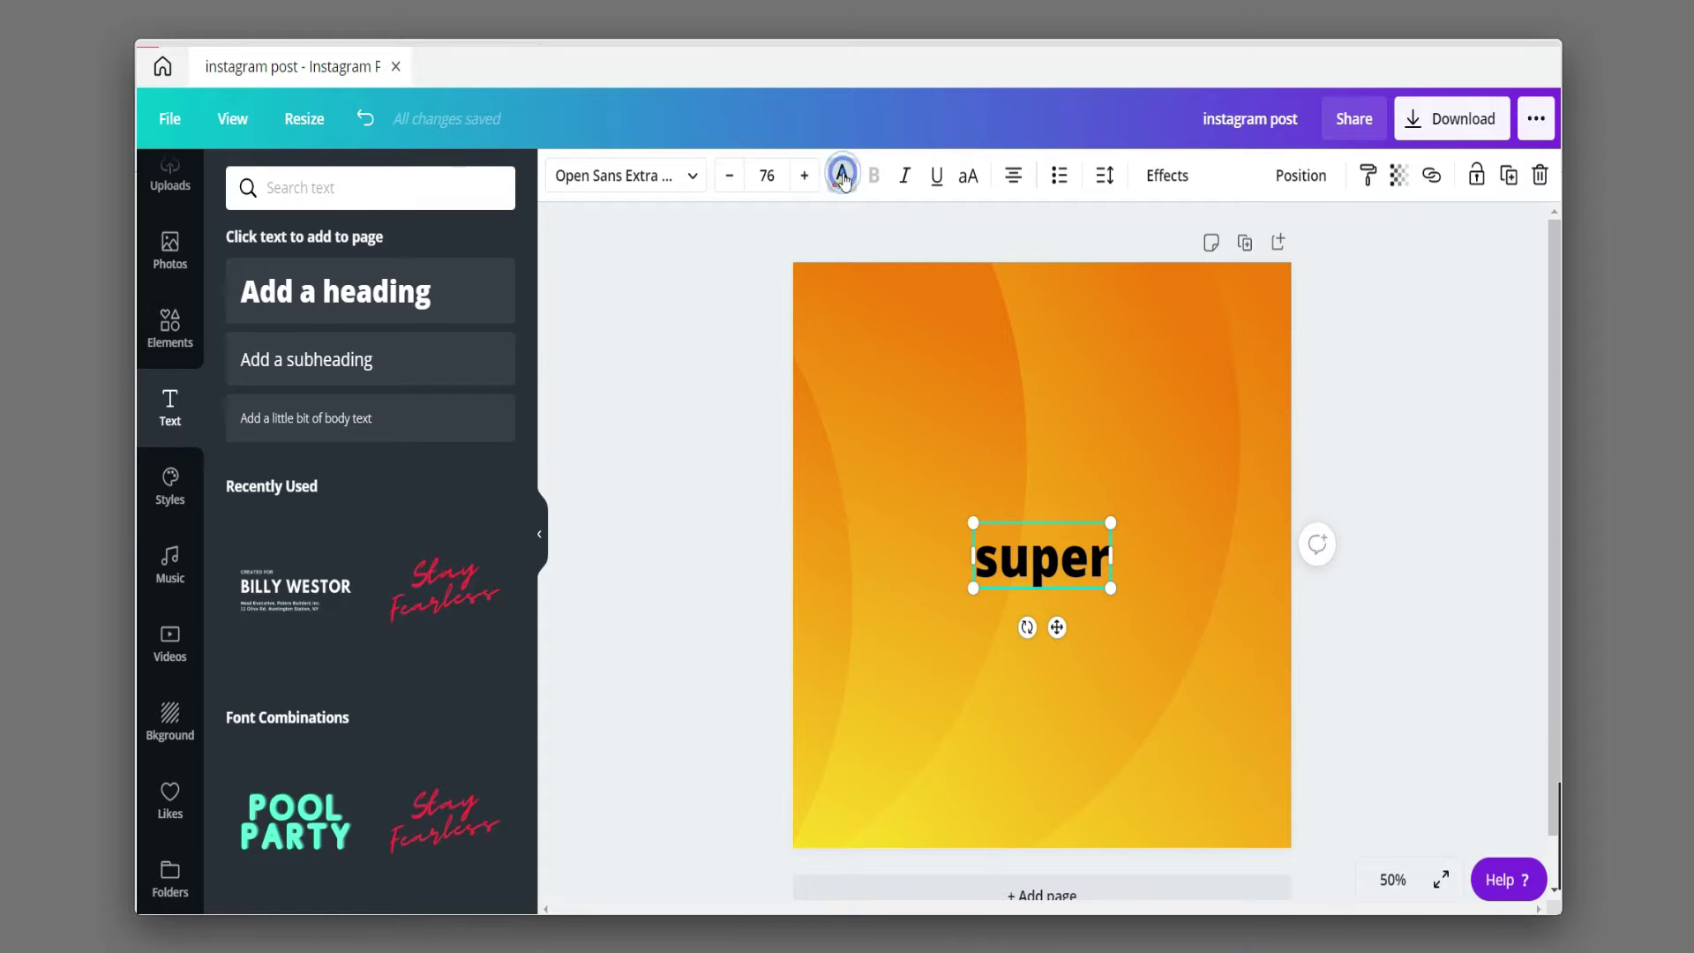
pyautogui.click(401, 395)
pyautogui.click(980, 181)
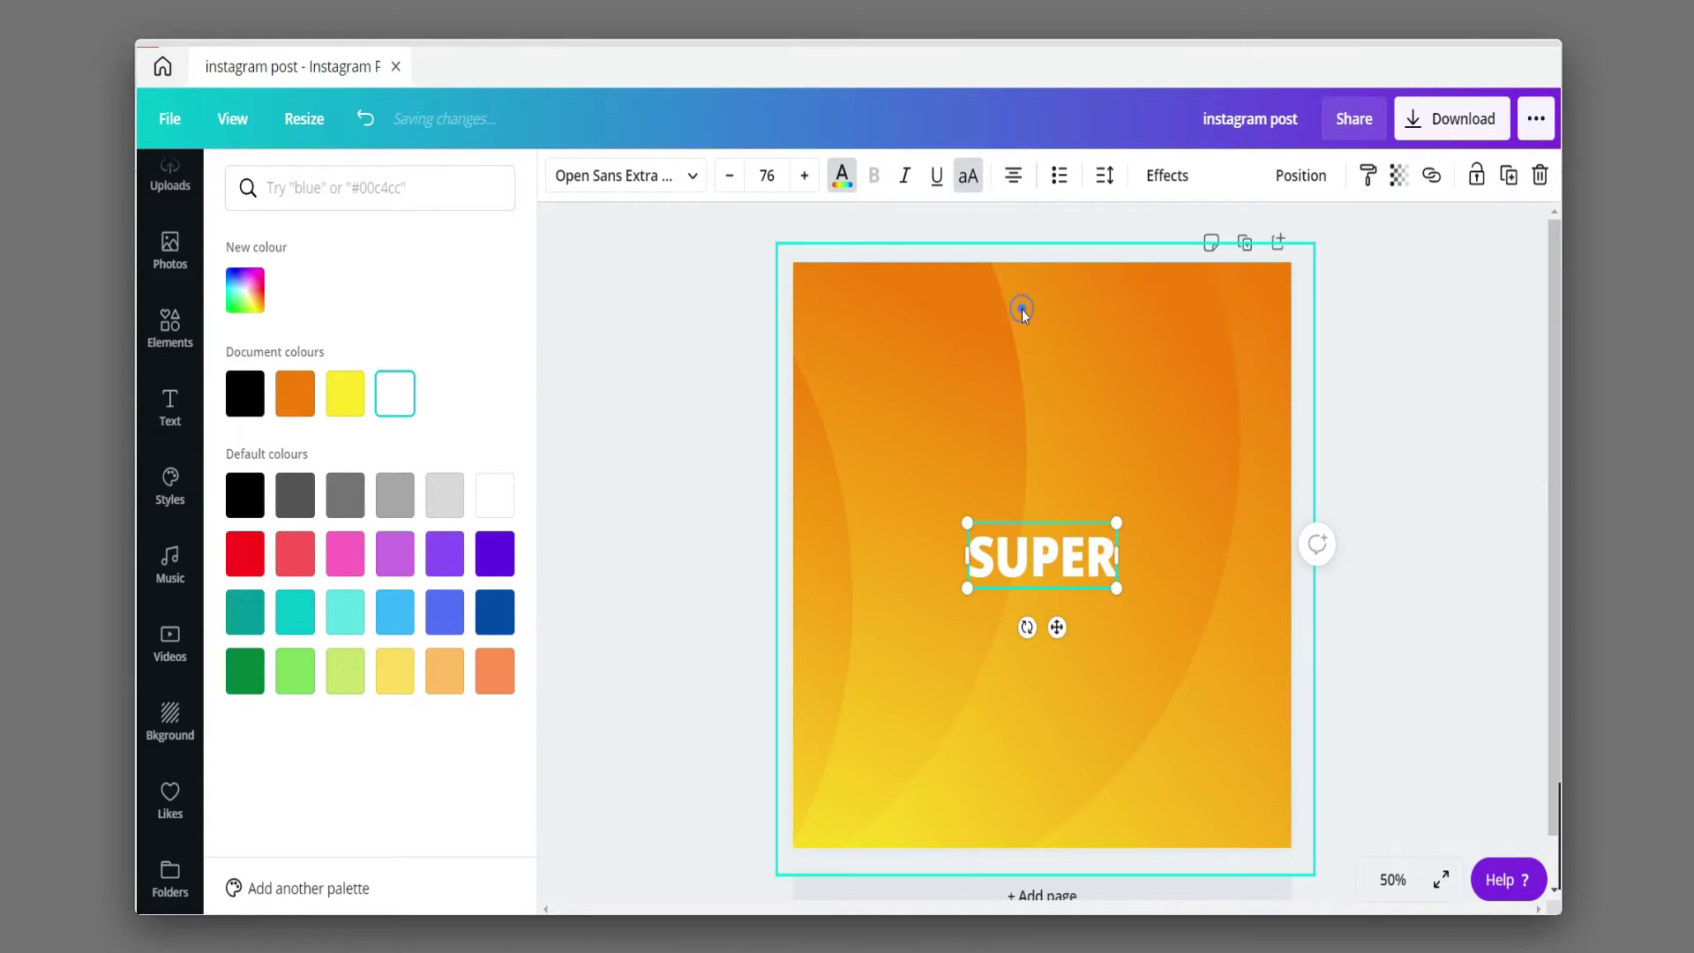
# - Lock the gradient background, move SUPER up and right, and add another heading box
pyautogui.doubleClick(1298, 336)
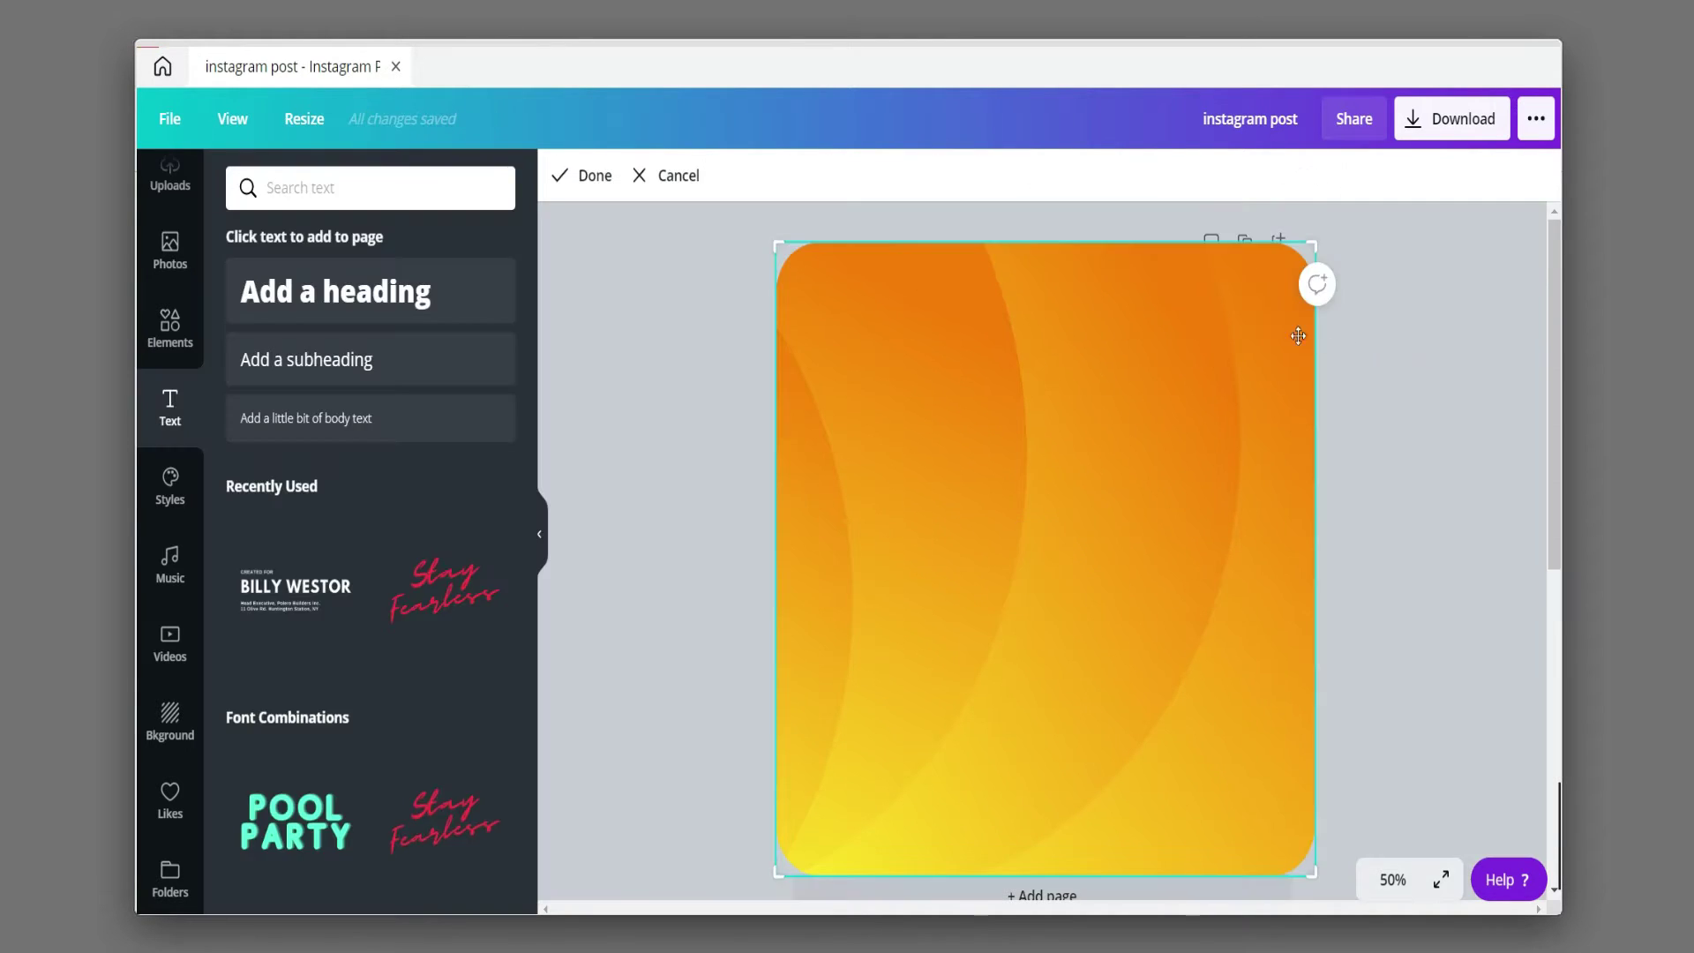
pyautogui.click(594, 177)
pyautogui.click(1477, 177)
pyautogui.click(1478, 280)
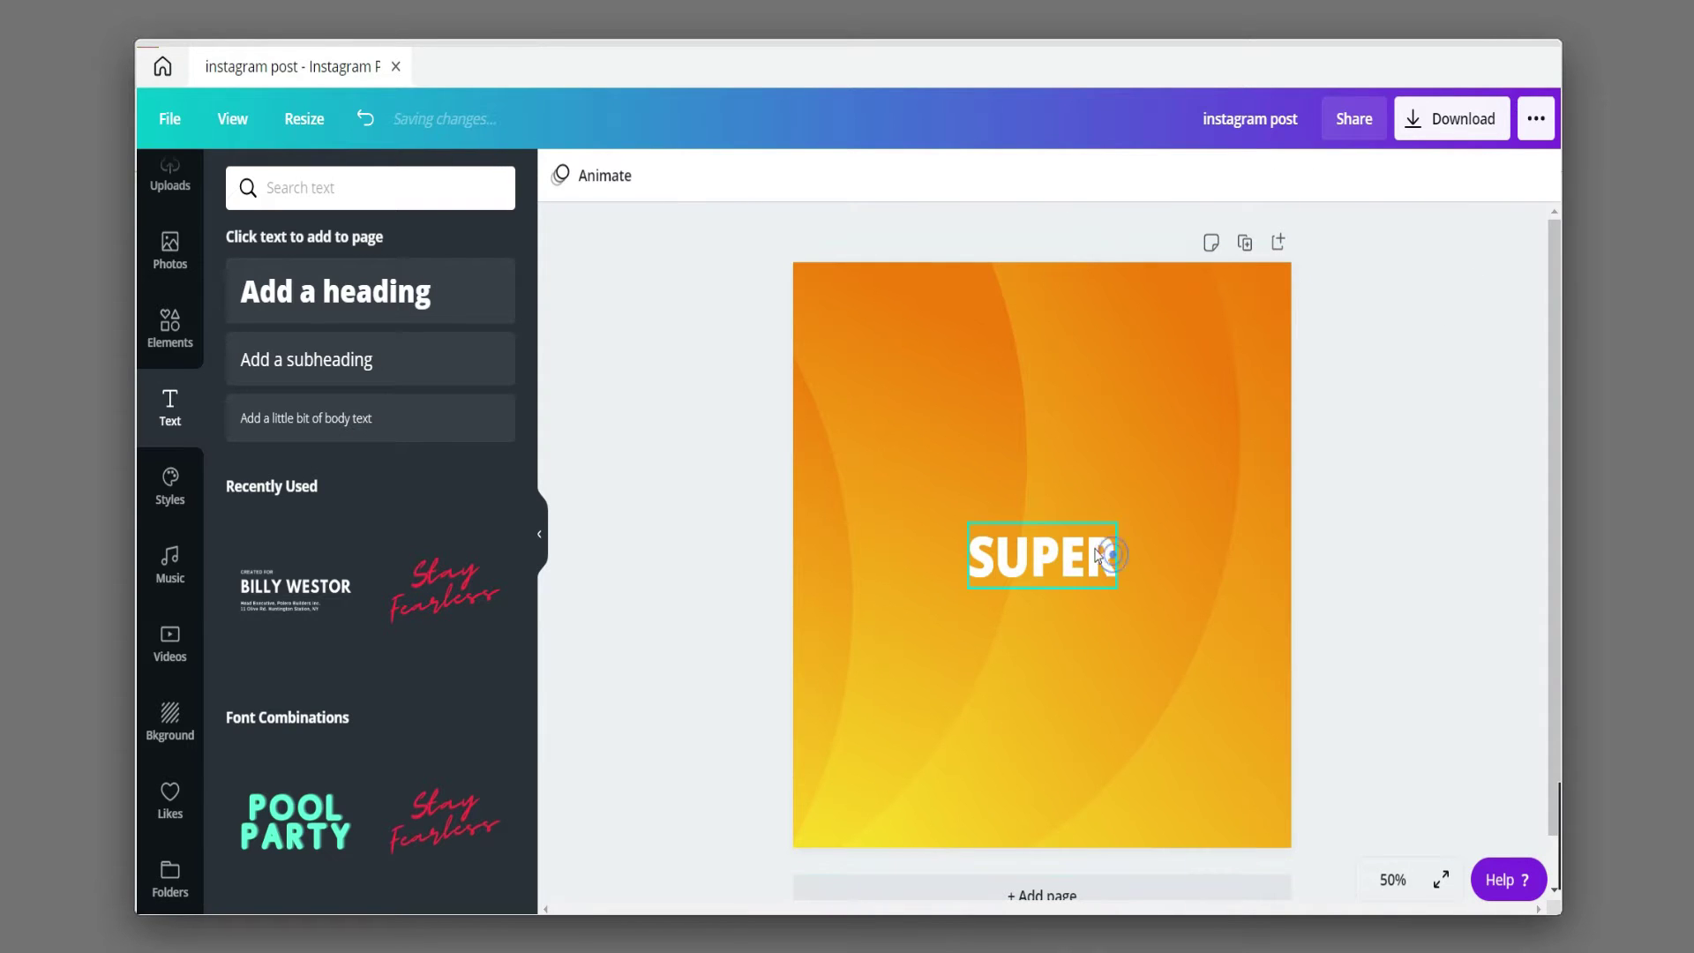
pyautogui.moveTo(1074, 548); pyautogui.dragTo(1157, 481)
pyautogui.click(1096, 359)
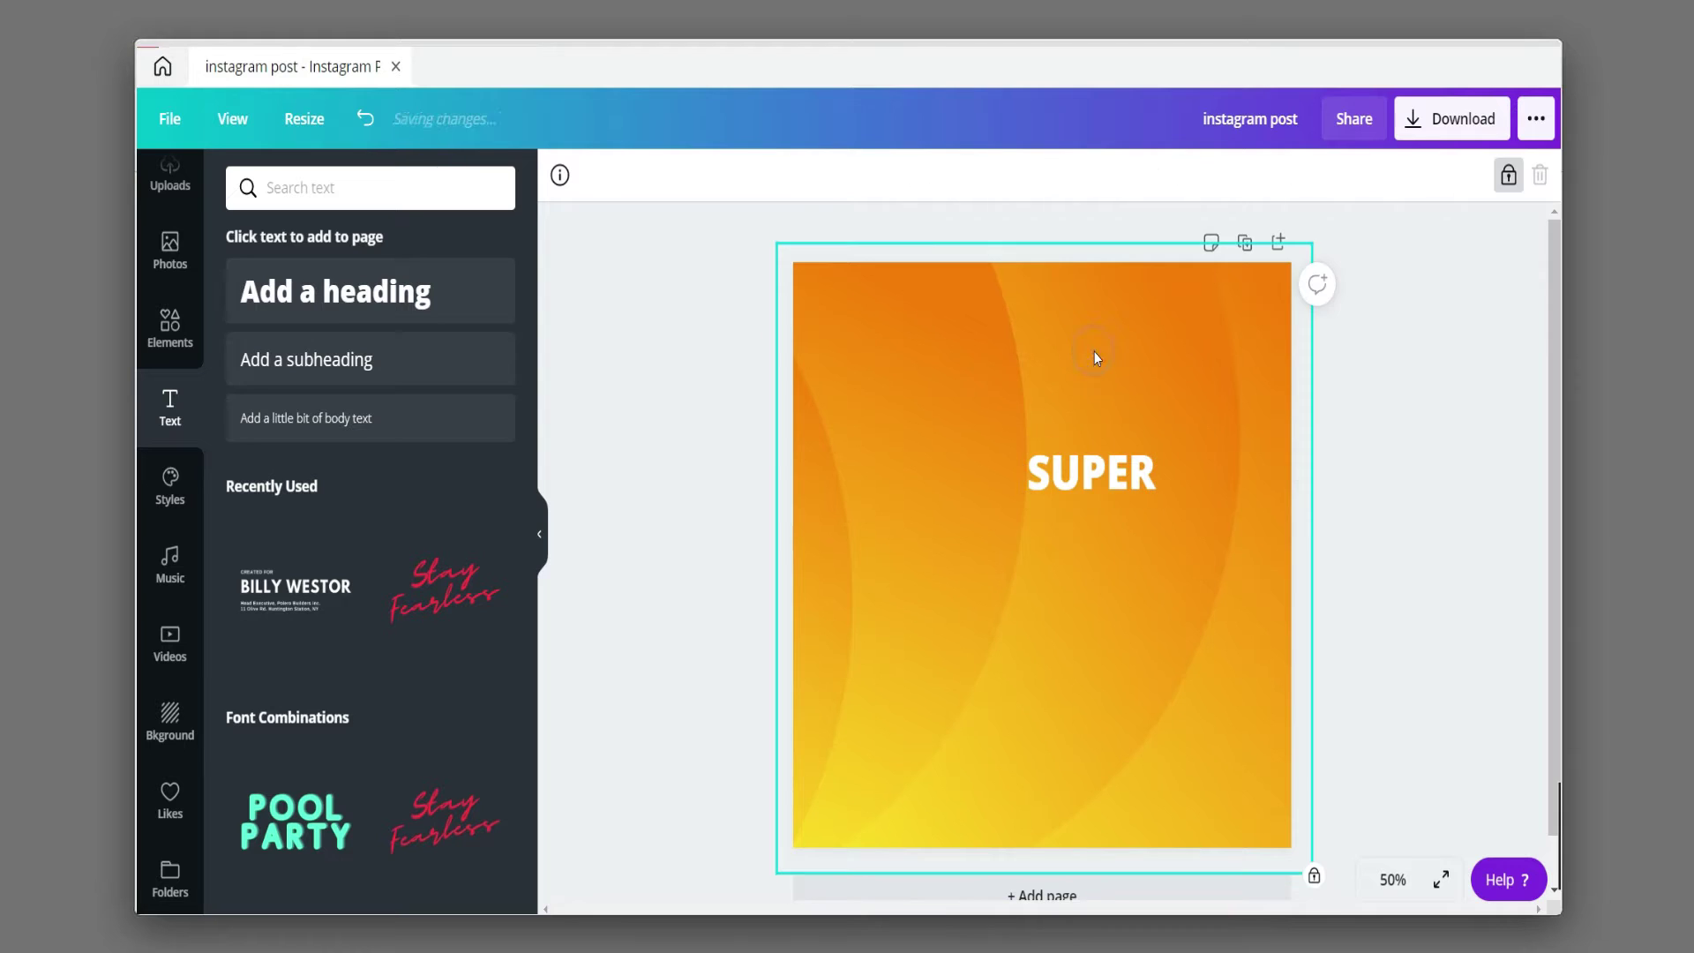
pyautogui.click(326, 291)
# - Type 'Deliciousy' in Buffalo script and set SUPER in Montserrat Extra-Bold
pyautogui.write('D')
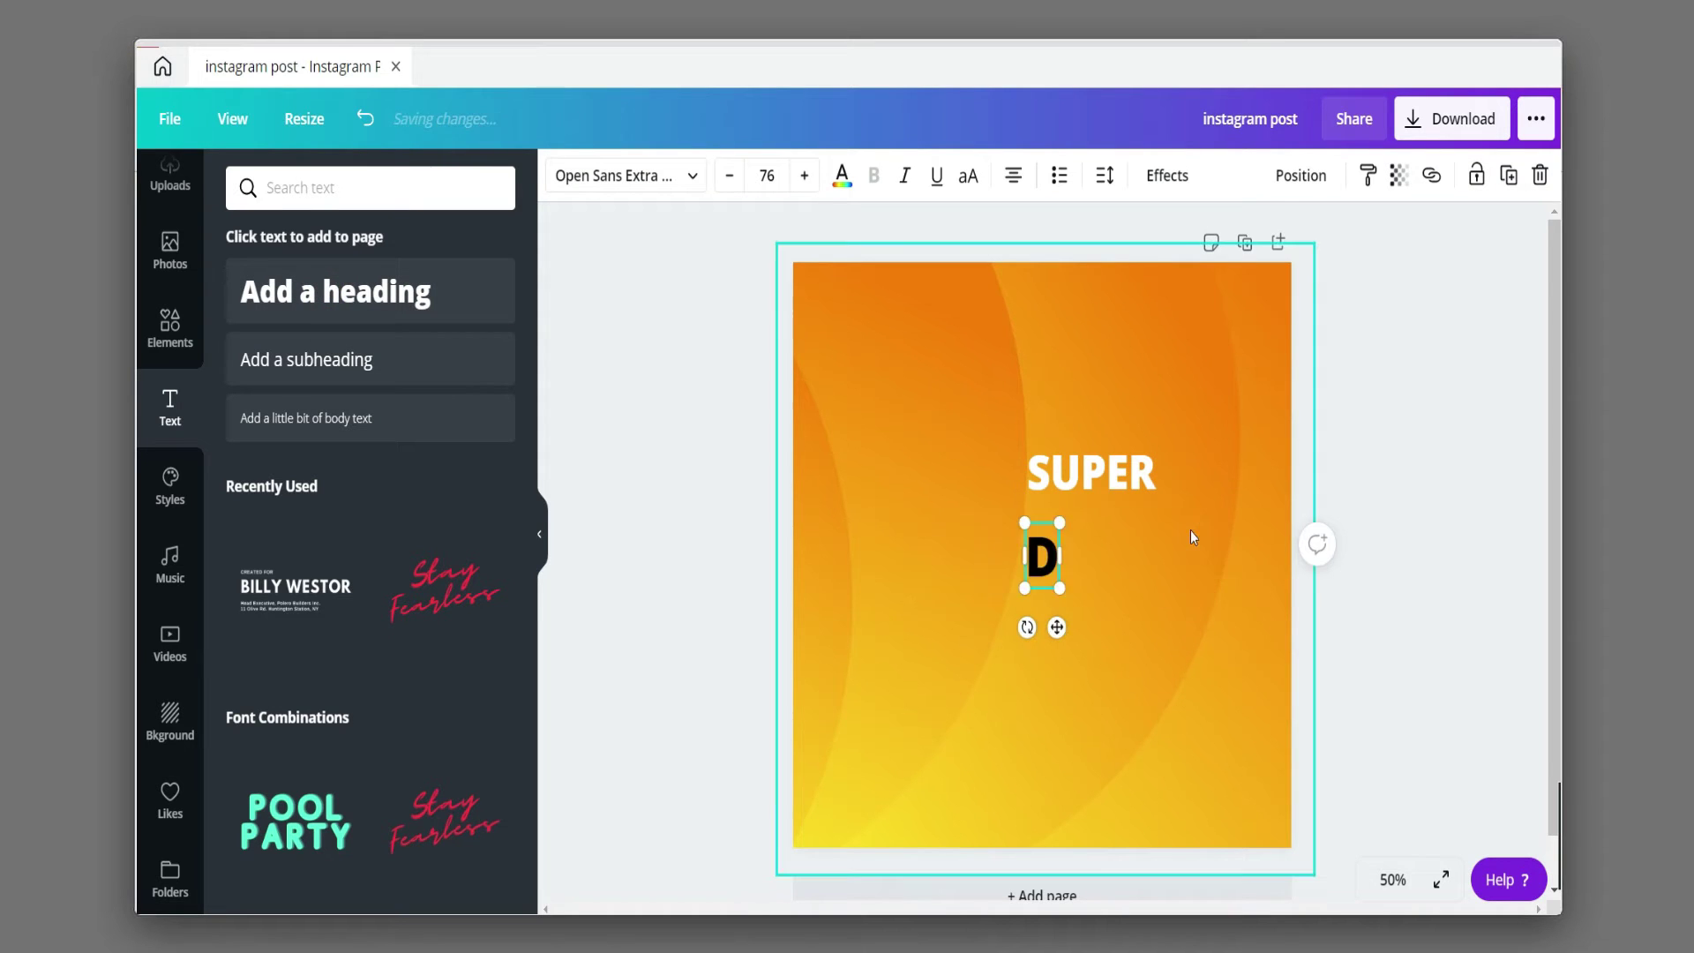
pyautogui.write('elicio')
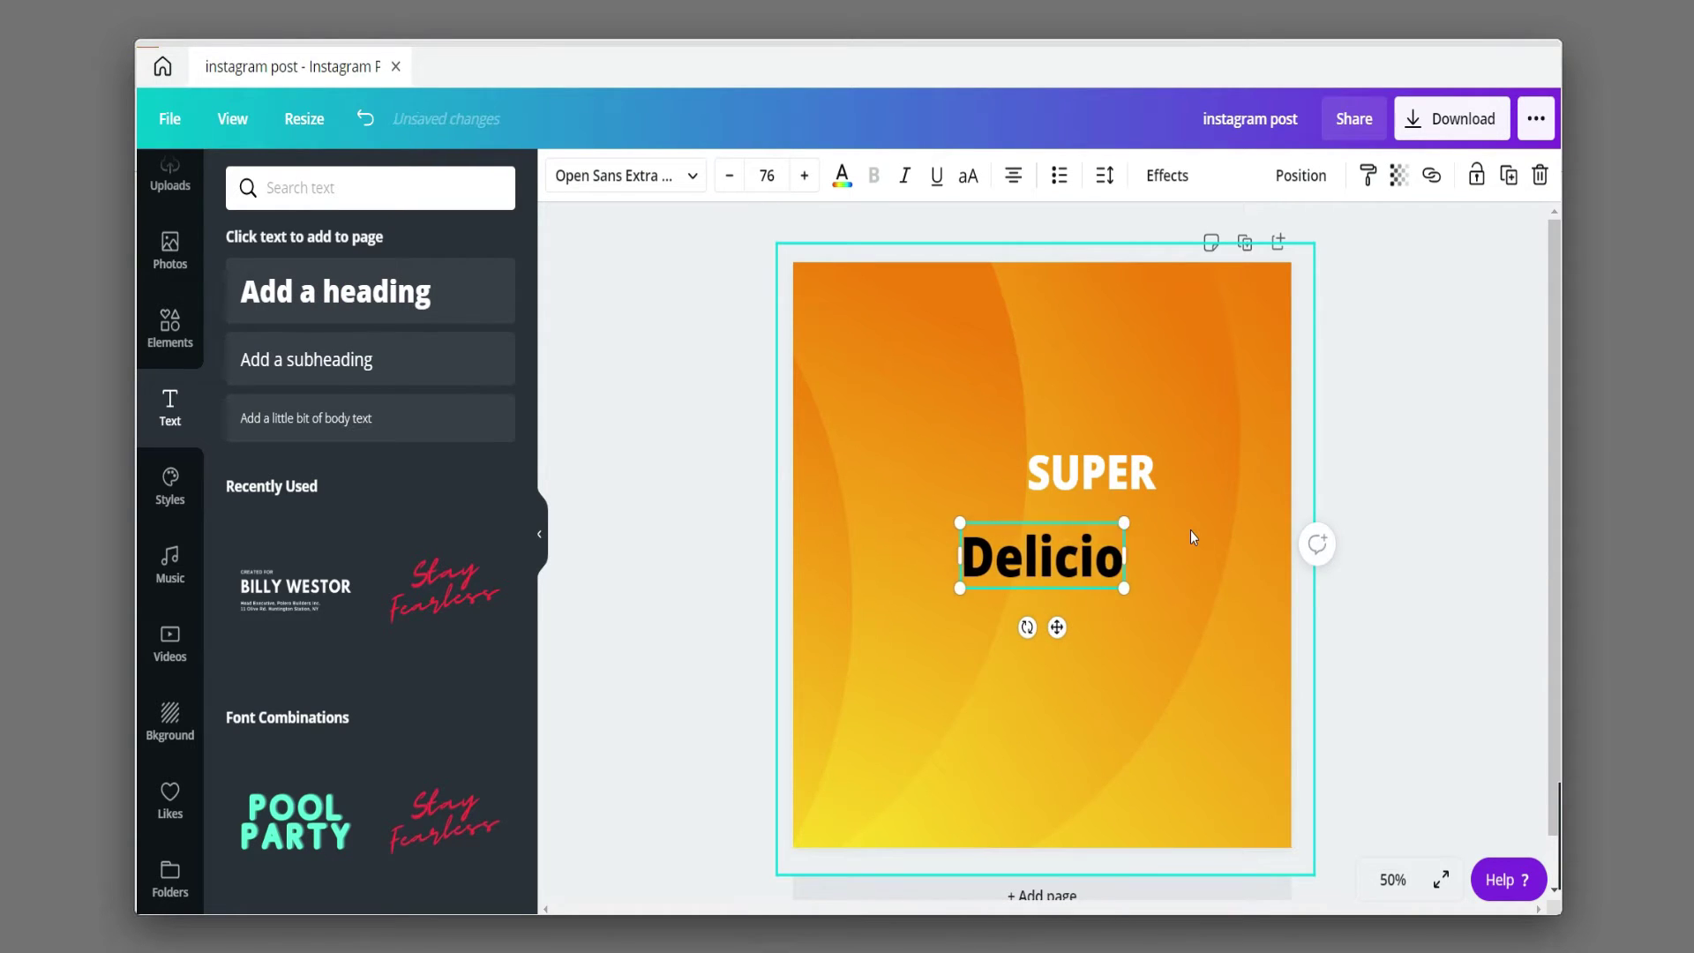
pyautogui.write('usy')
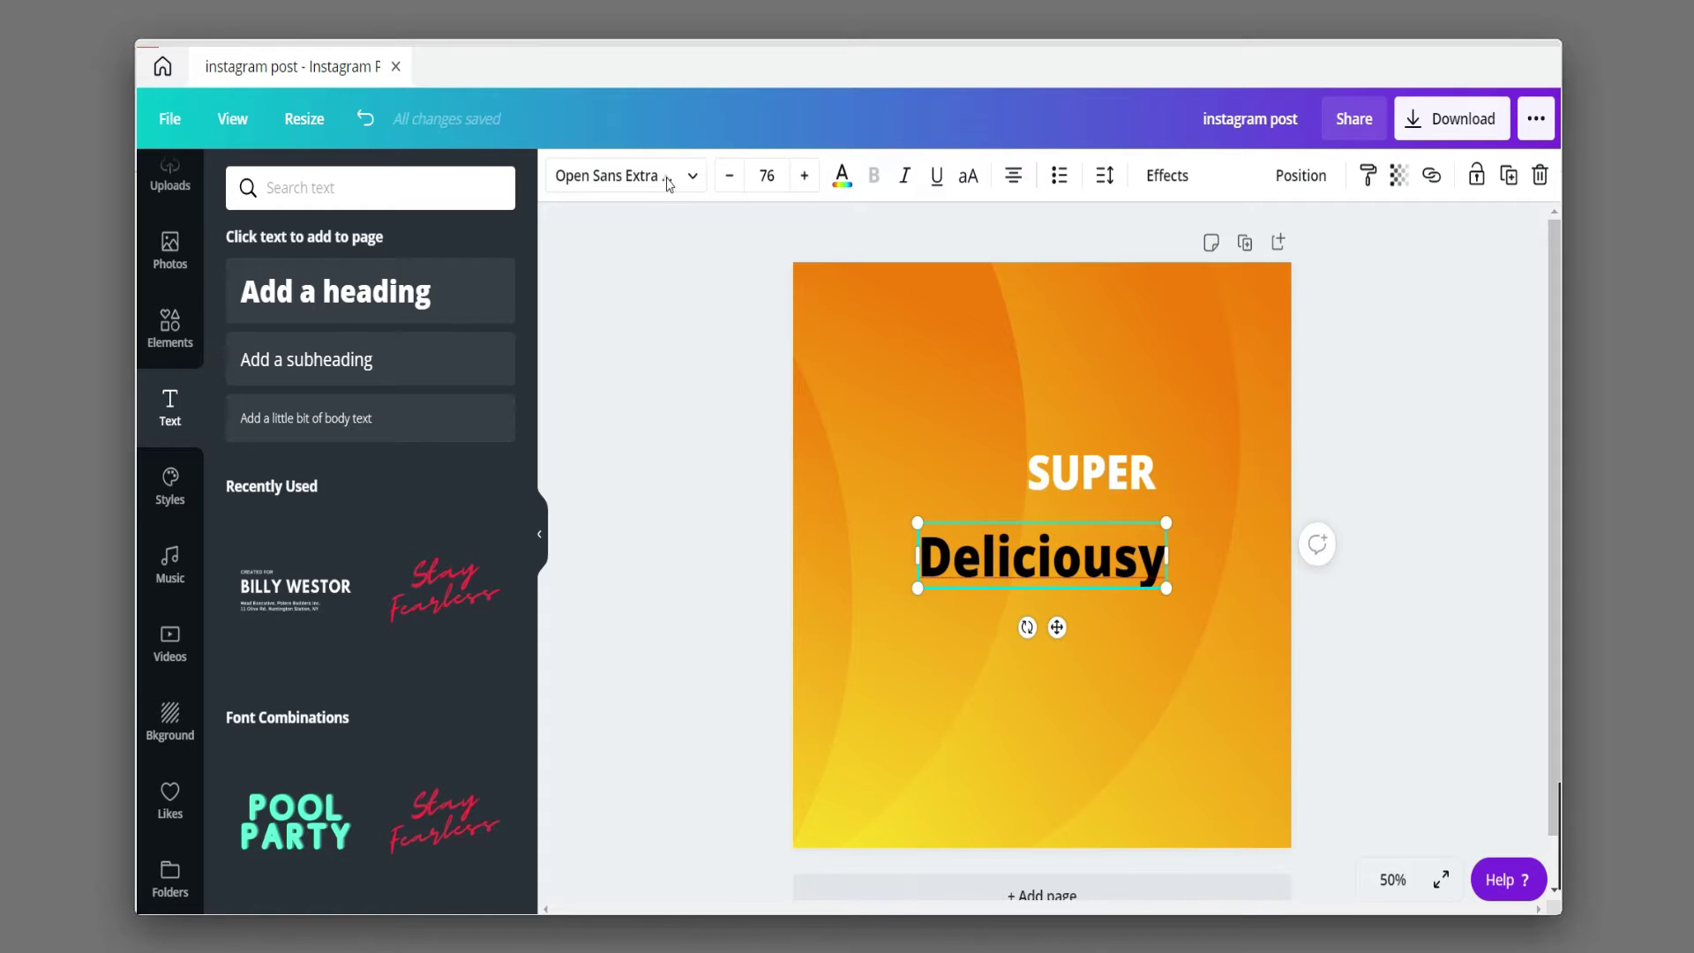
pyautogui.click(668, 185)
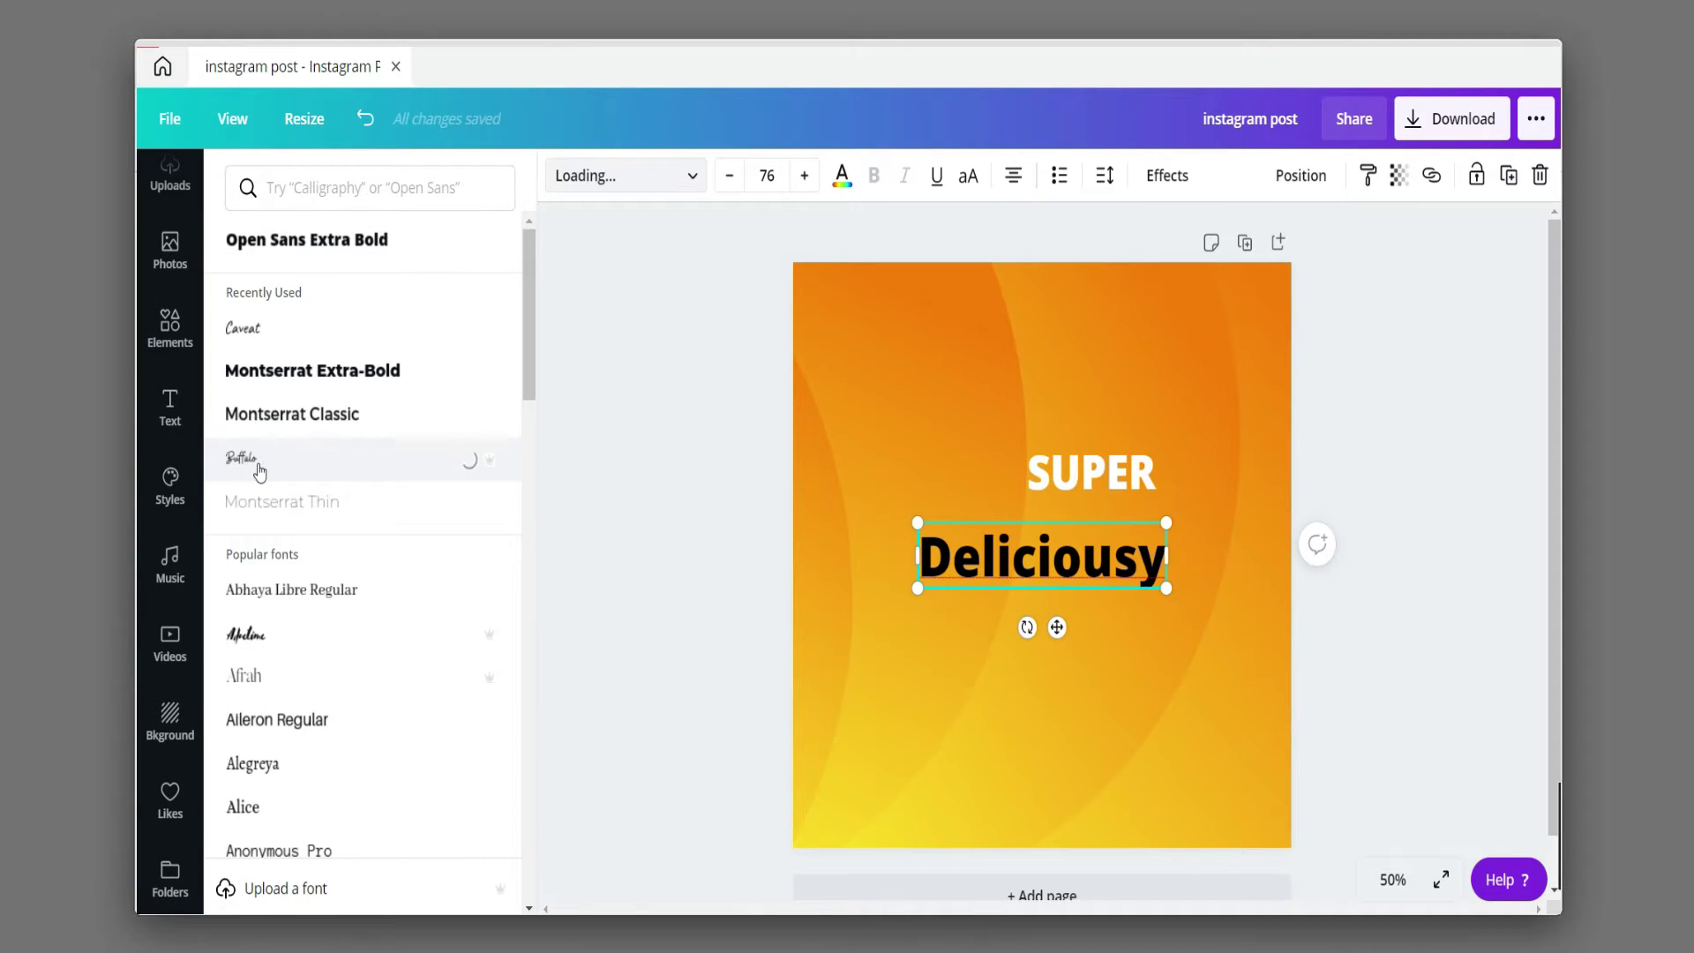
pyautogui.click(1097, 470)
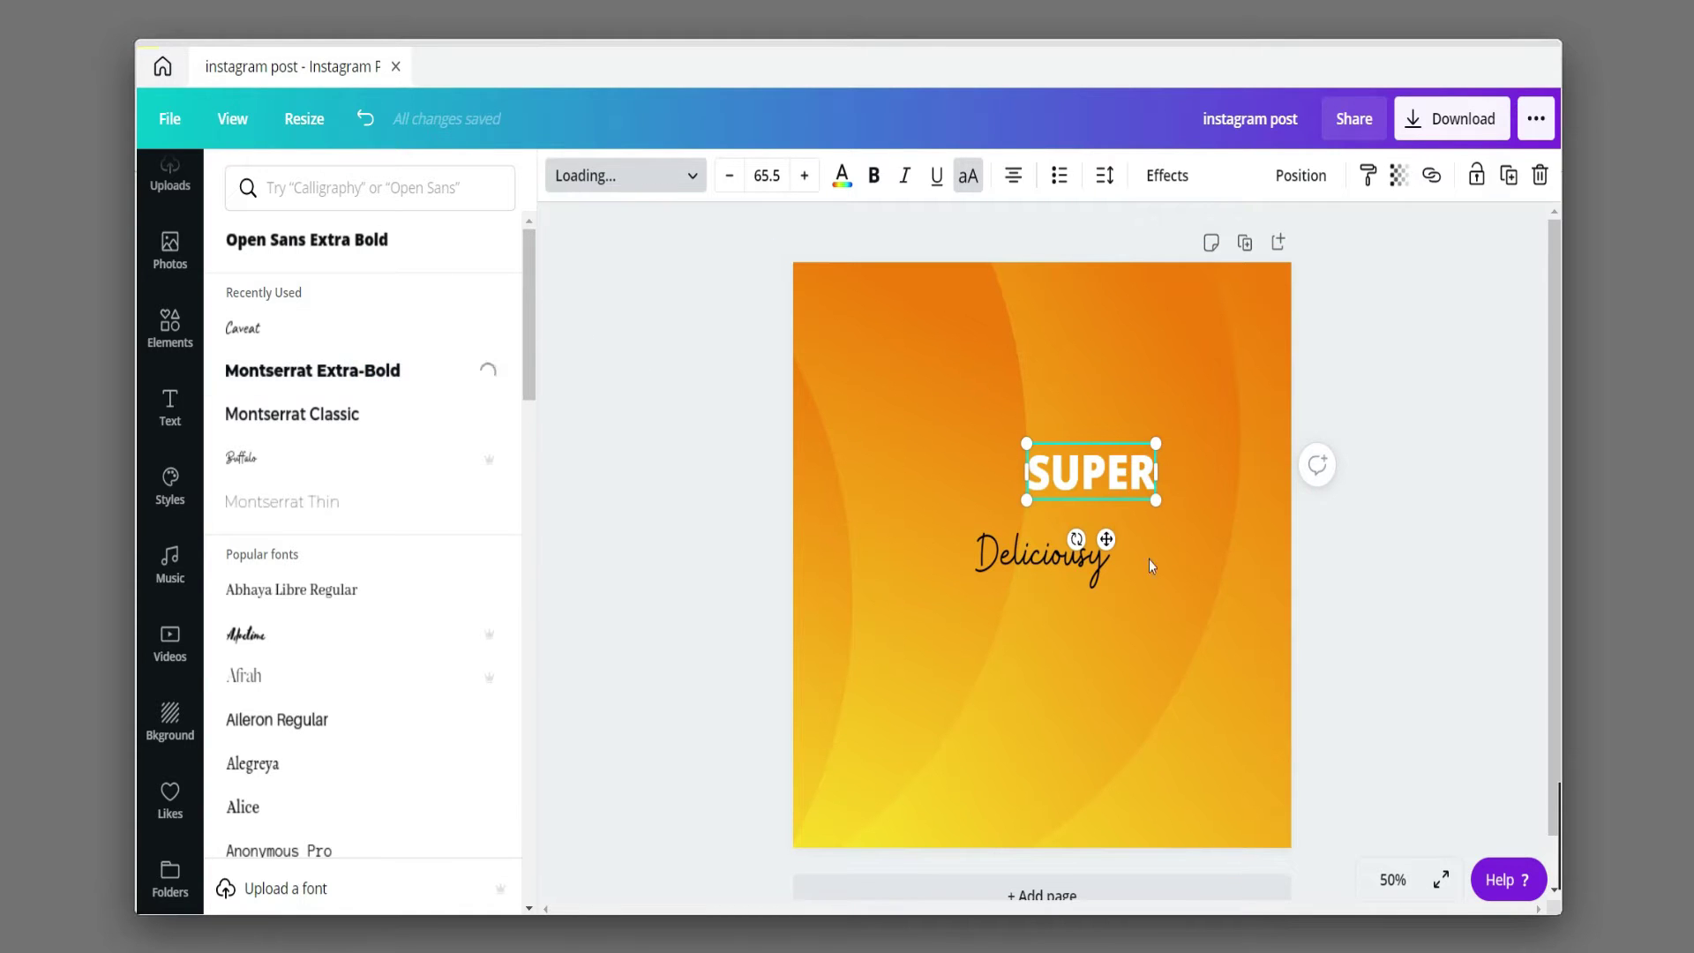
# - Enlarge Deliciousy to size 154 and tuck it under SUPER, then add a new heading box
pyautogui.click(1063, 570)
pyautogui.moveTo(1107, 588); pyautogui.dragTo(1242, 687)
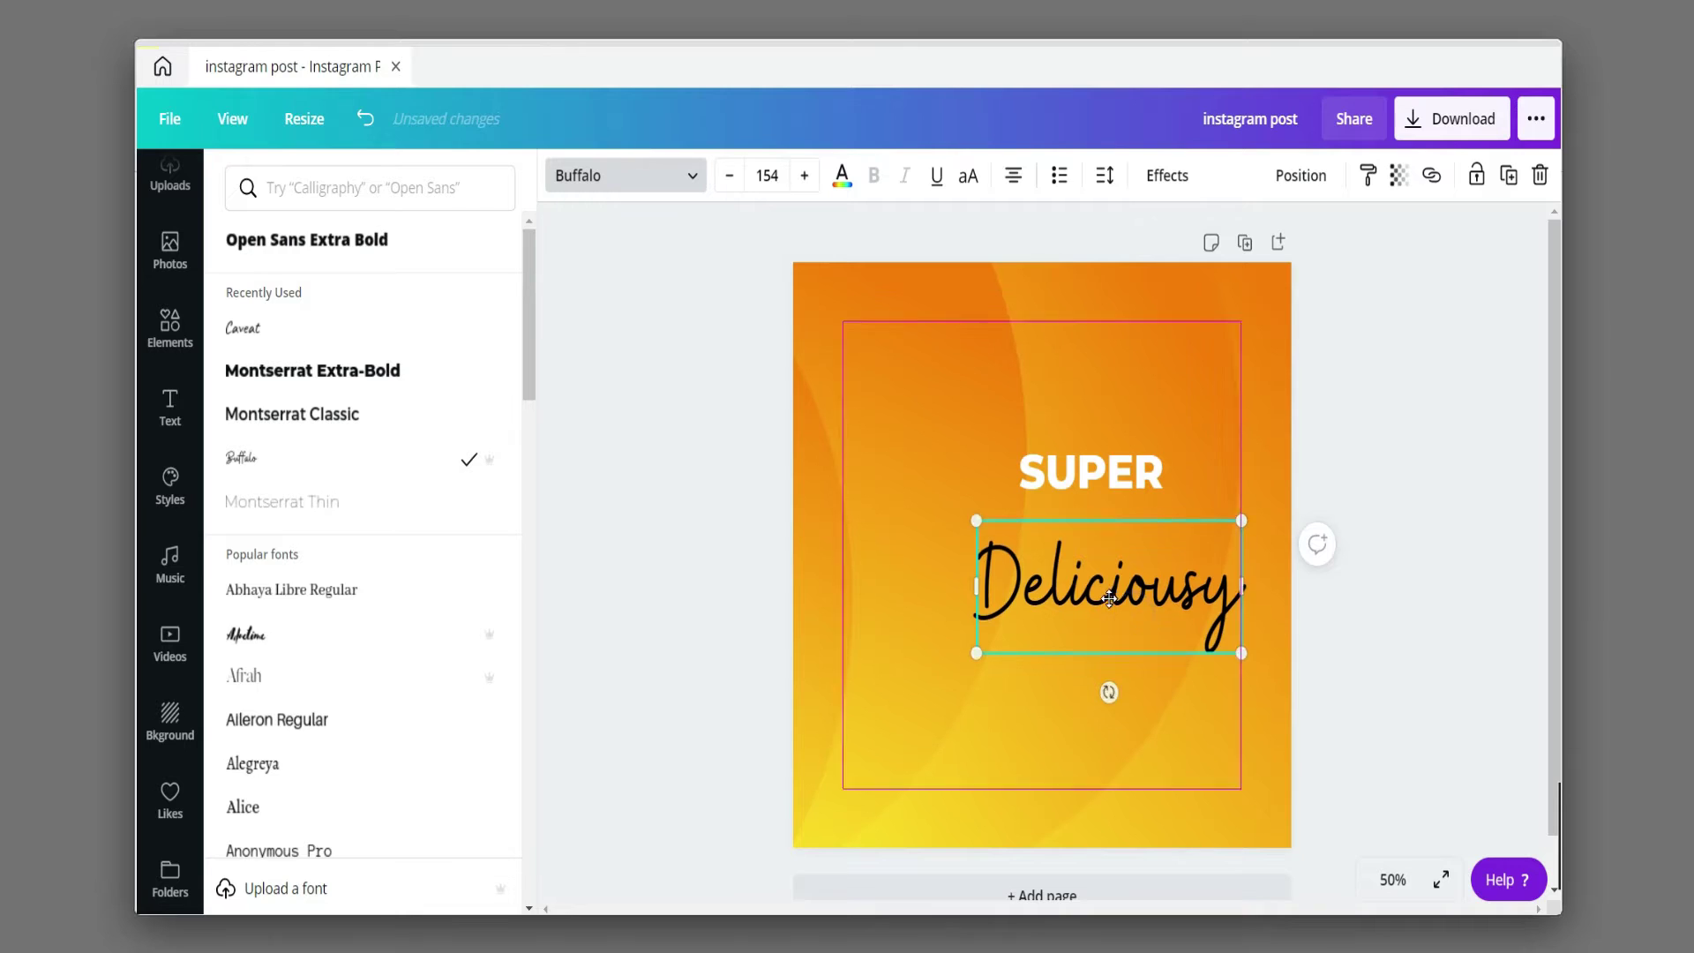
pyautogui.moveTo(1133, 613); pyautogui.dragTo(1078, 548)
pyautogui.click(1549, 580)
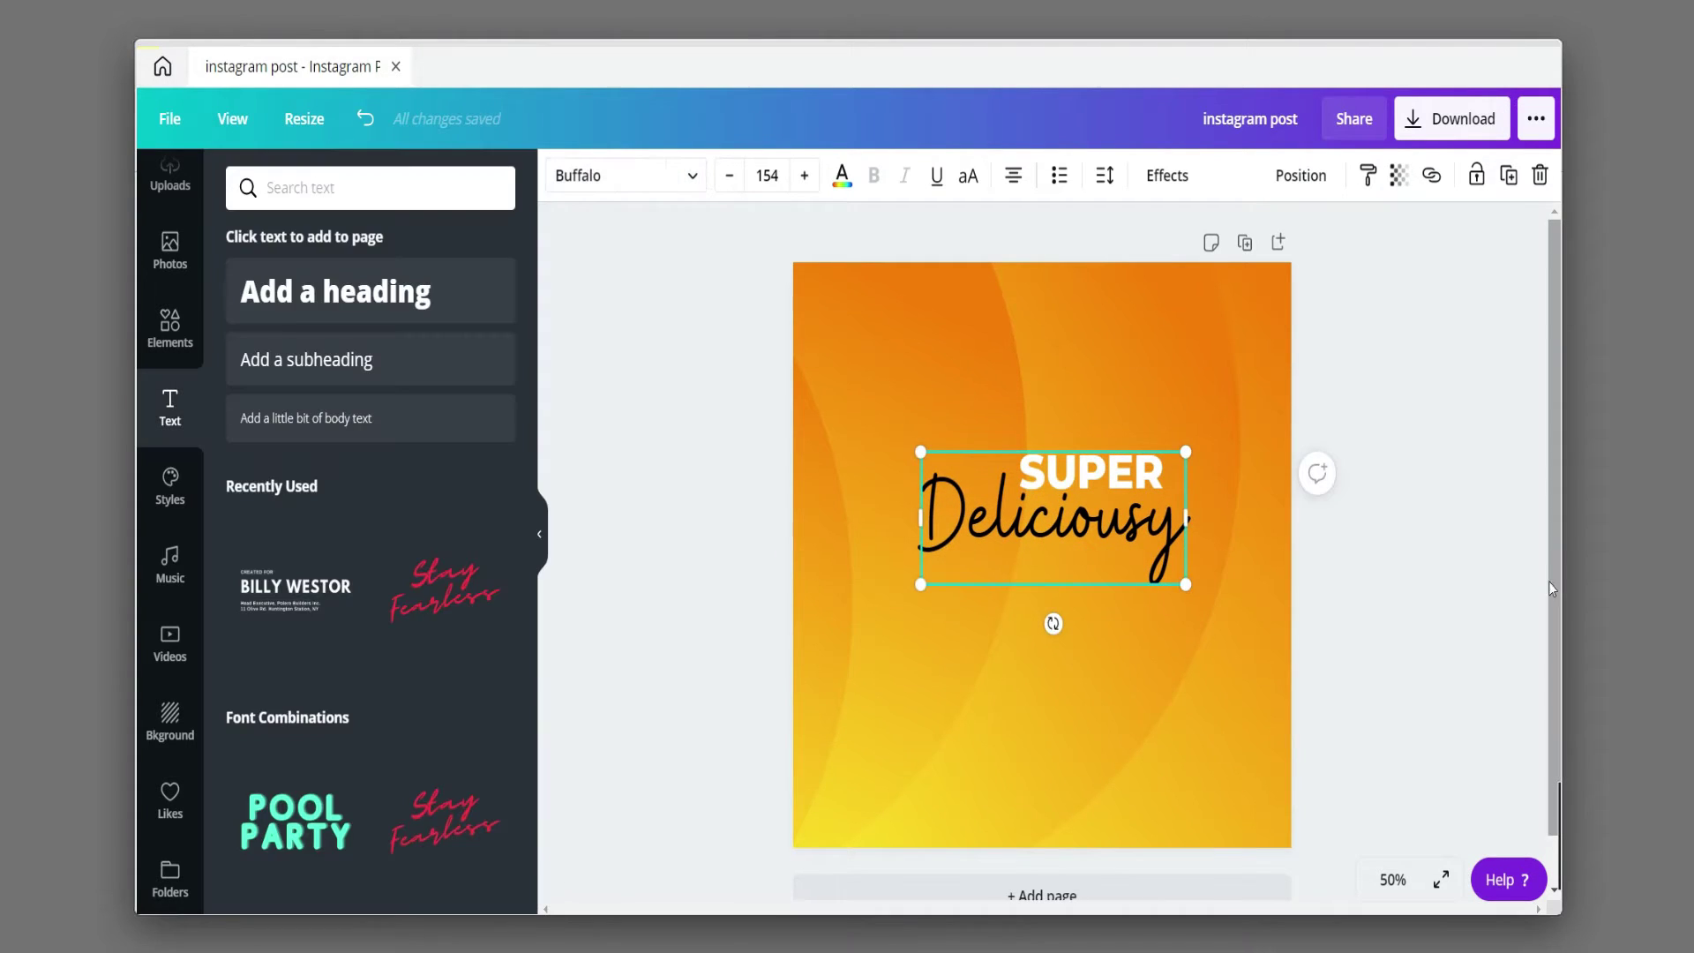
pyautogui.click(1175, 633)
pyautogui.click(1132, 476)
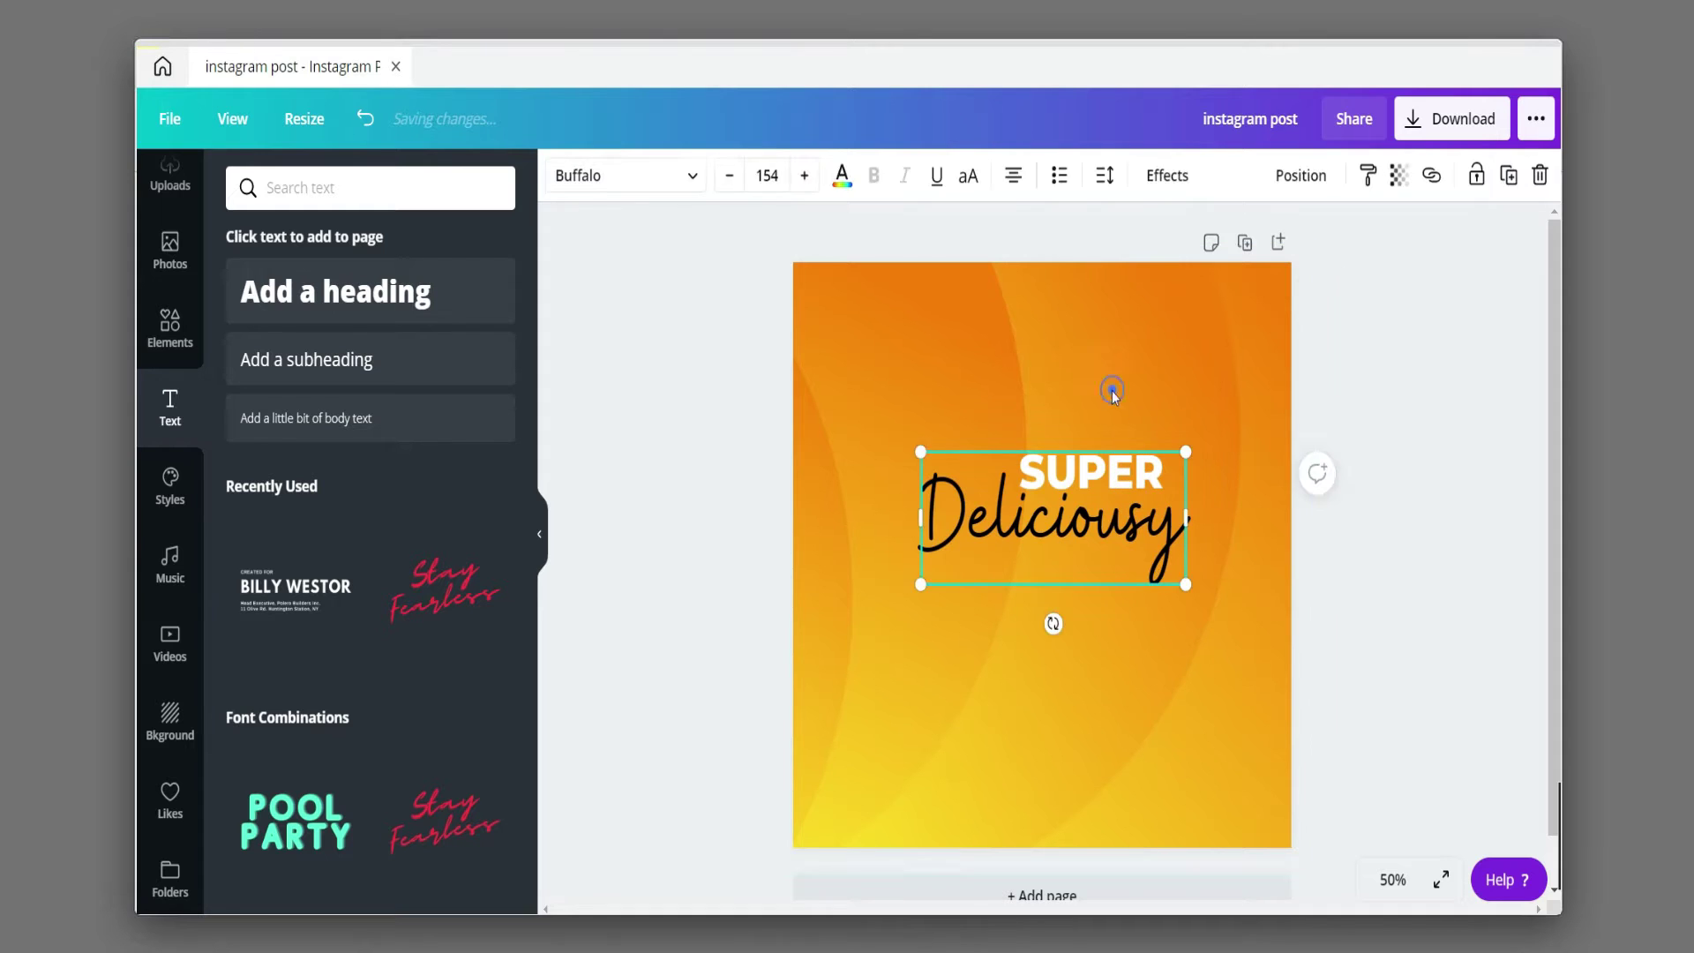
pyautogui.click(1112, 390)
pyautogui.click(335, 291)
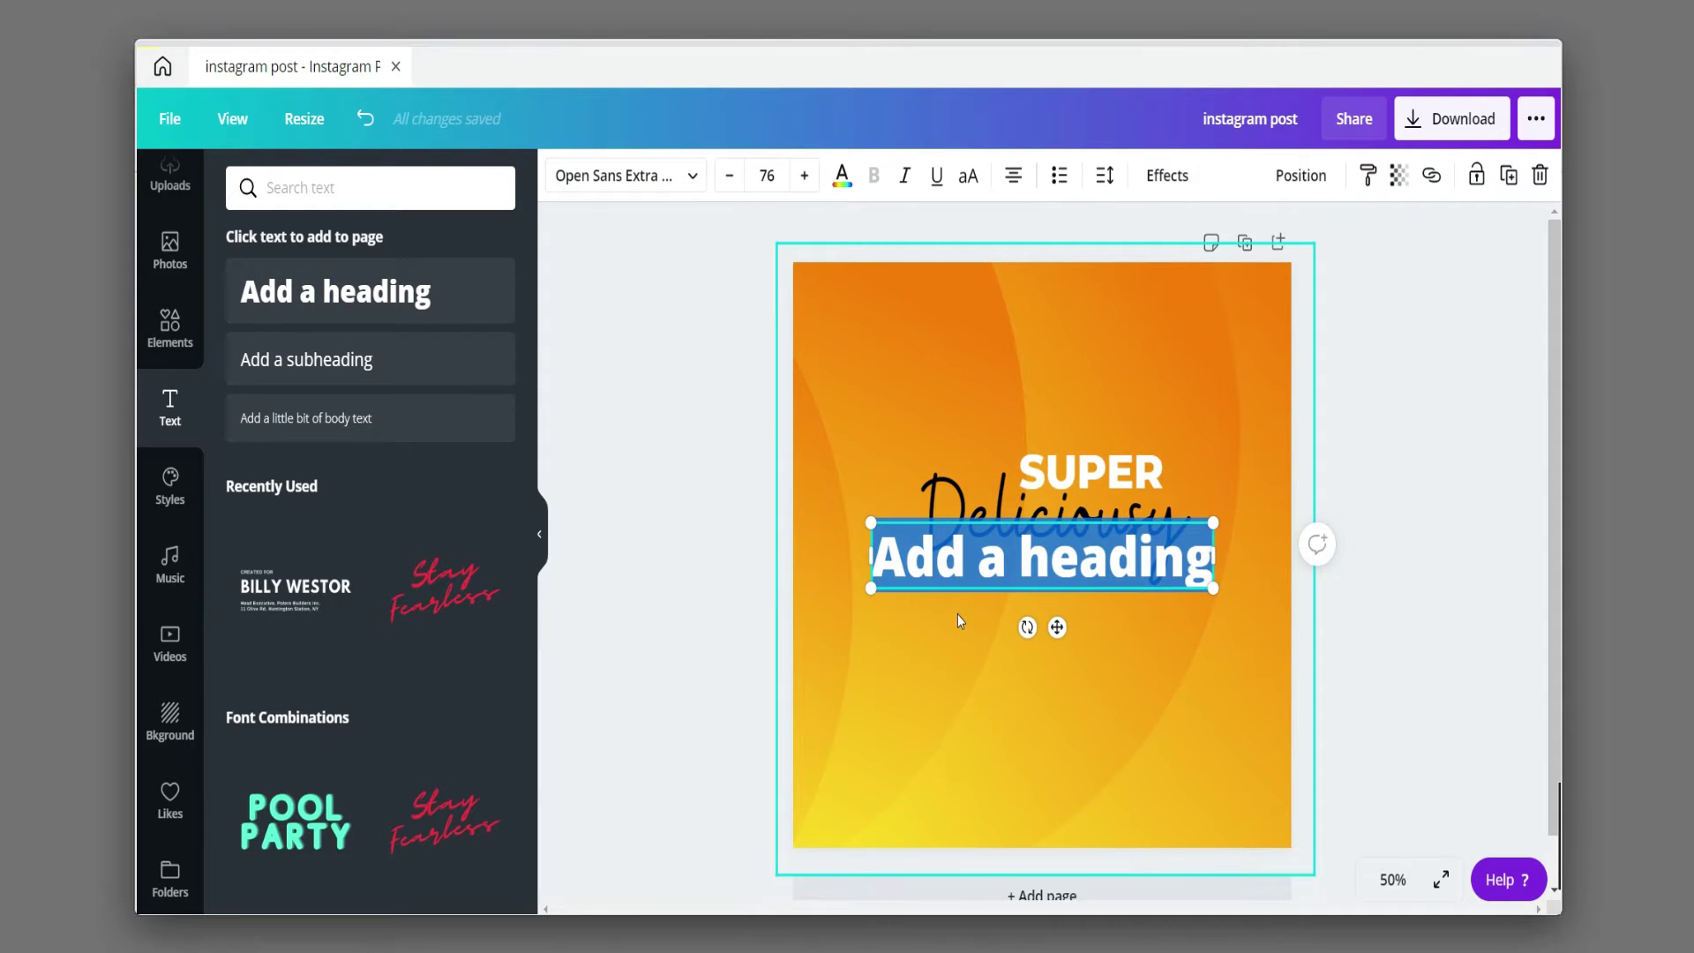
# - Add 'Burger' as a white, all-caps Montserrat Extra-Bold heading
pyautogui.write('Burger')
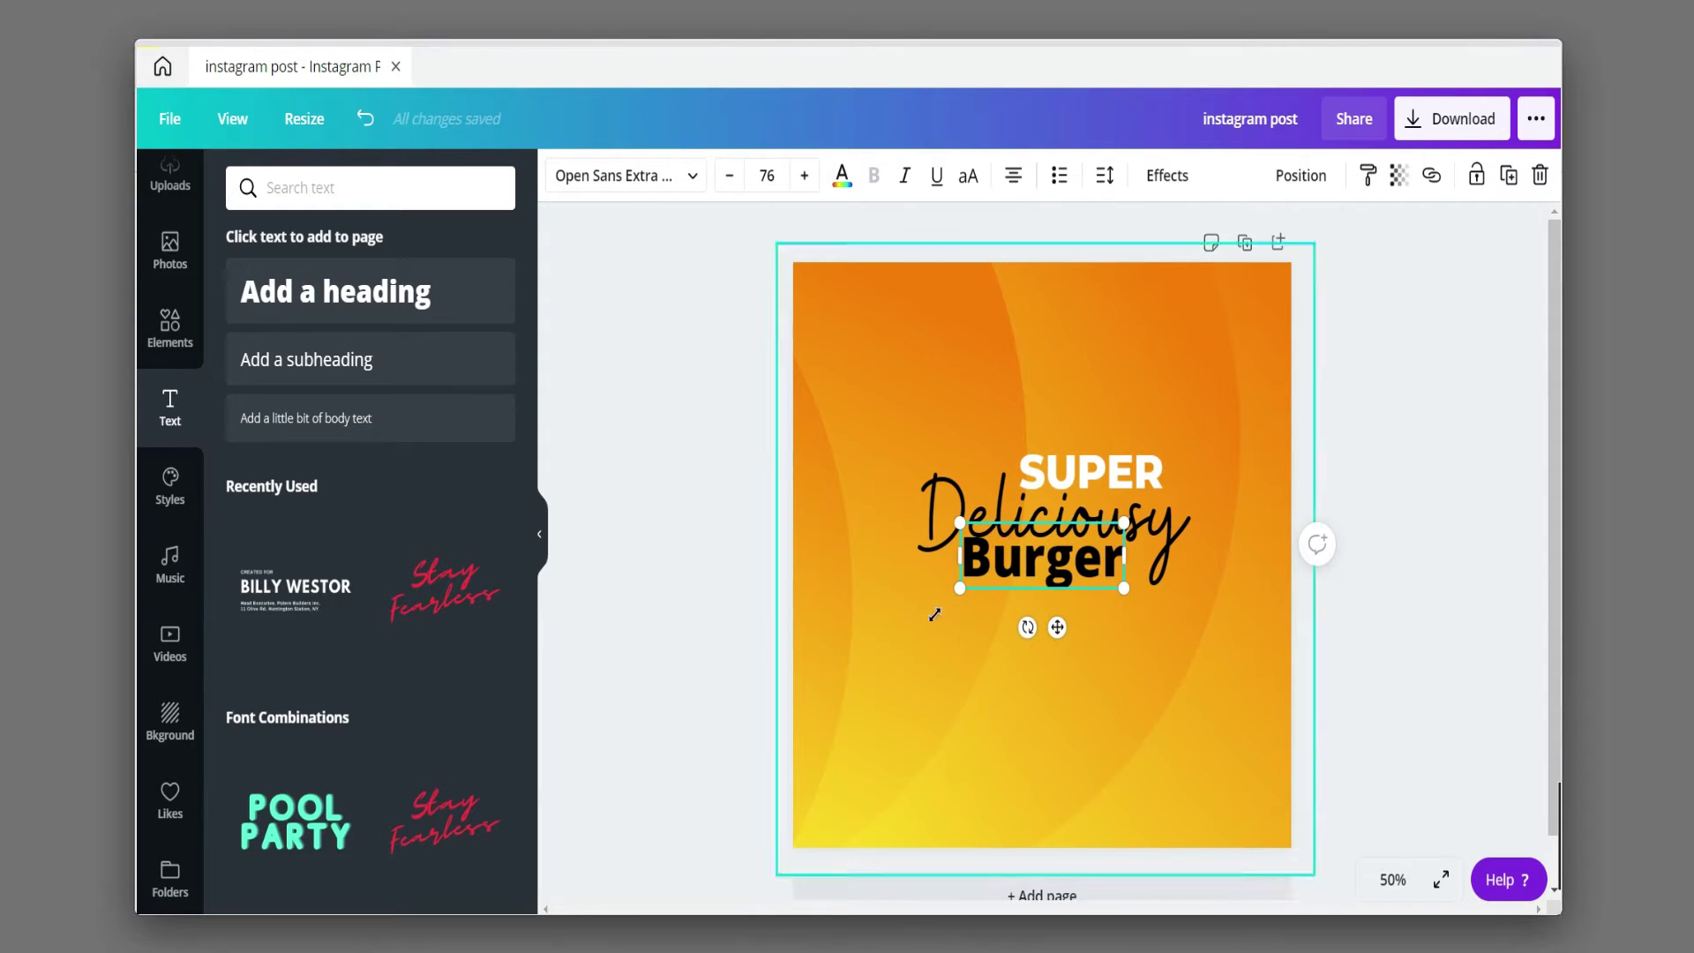
pyautogui.click(671, 178)
pyautogui.click(351, 284)
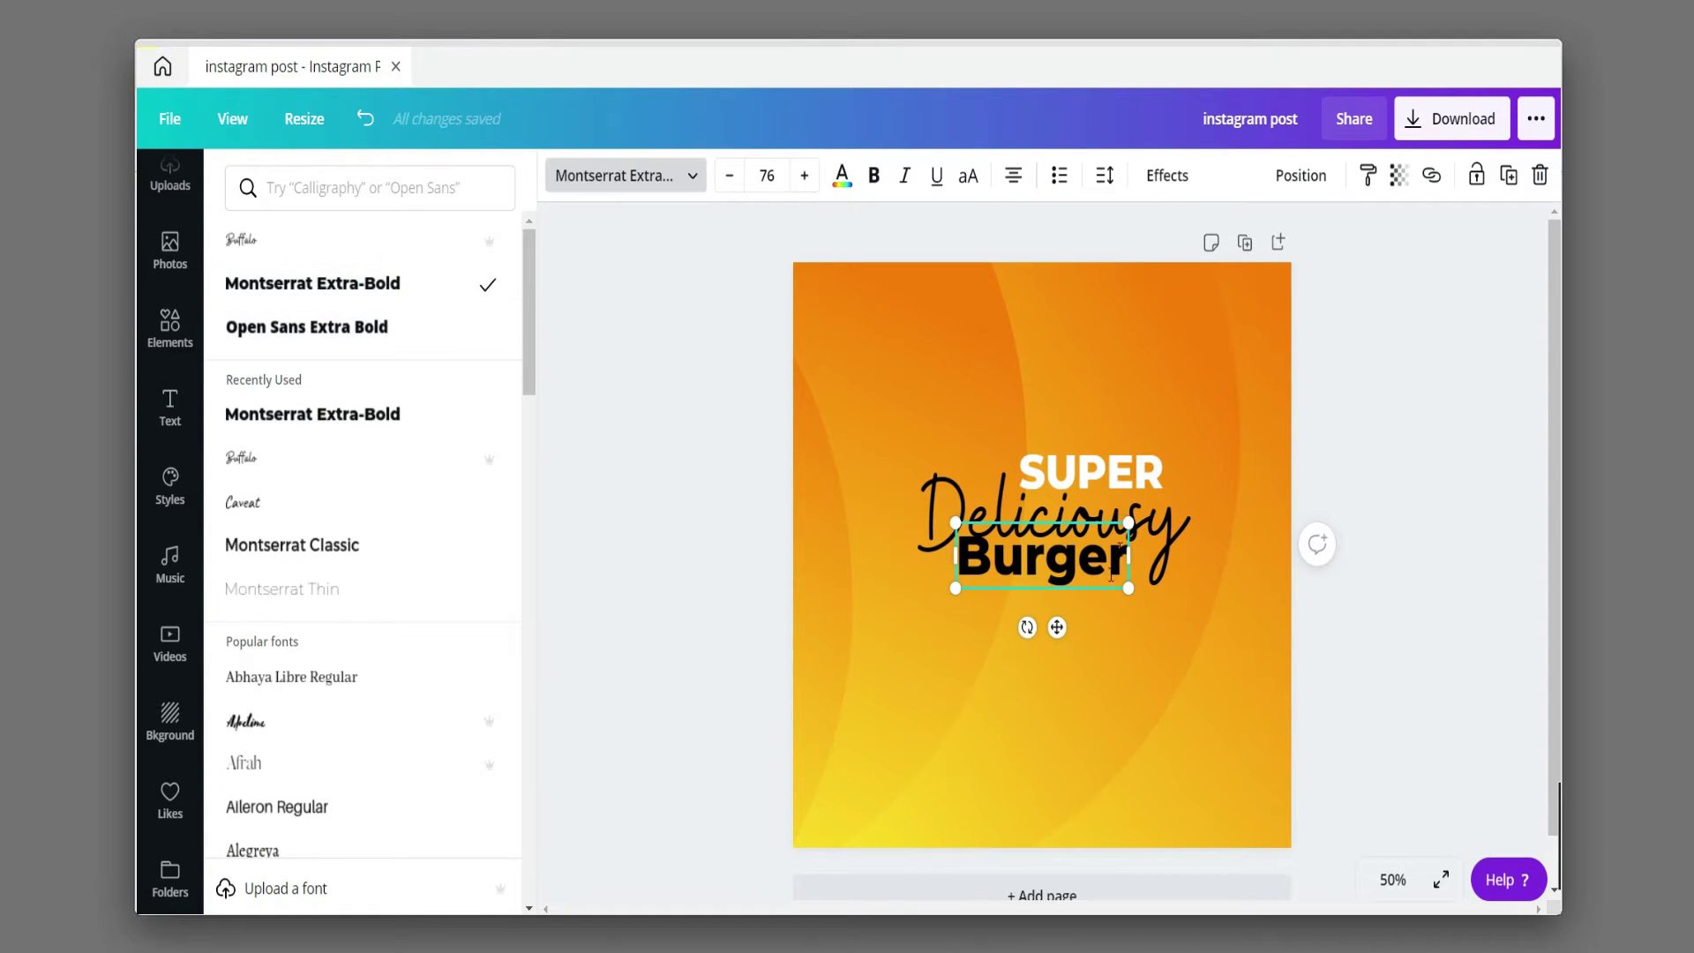
pyautogui.click(970, 176)
pyautogui.click(843, 179)
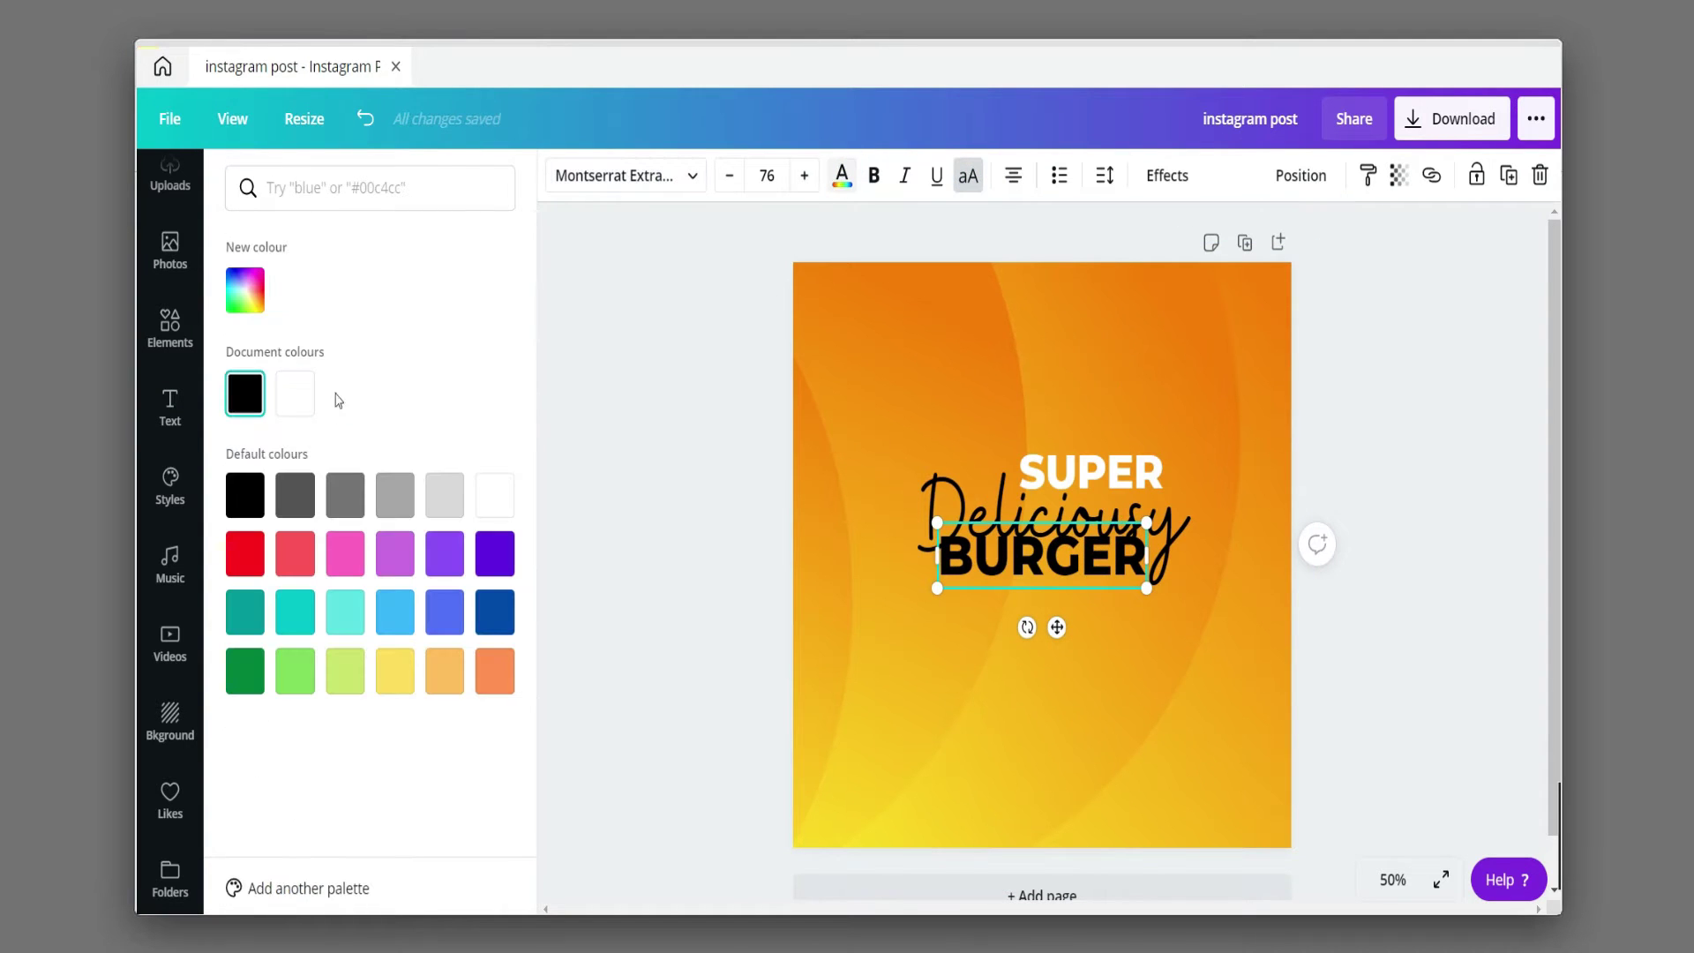
pyautogui.click(295, 394)
pyautogui.click(1119, 342)
# - Enlarge BURGER to size 93.2, place it under Deliciousy, and send it one layer back
pyautogui.moveTo(1106, 559)
pyautogui.mouseDown()
pyautogui.moveTo(1106, 594)
pyautogui.moveTo(1090, 587)
pyautogui.mouseUp()
pyautogui.moveTo(1170, 644); pyautogui.dragTo(1222, 674)
pyautogui.moveTo(1090, 578); pyautogui.dragTo(1088, 564)
pyautogui.rightClick(1087, 564)
pyautogui.click(1179, 733)
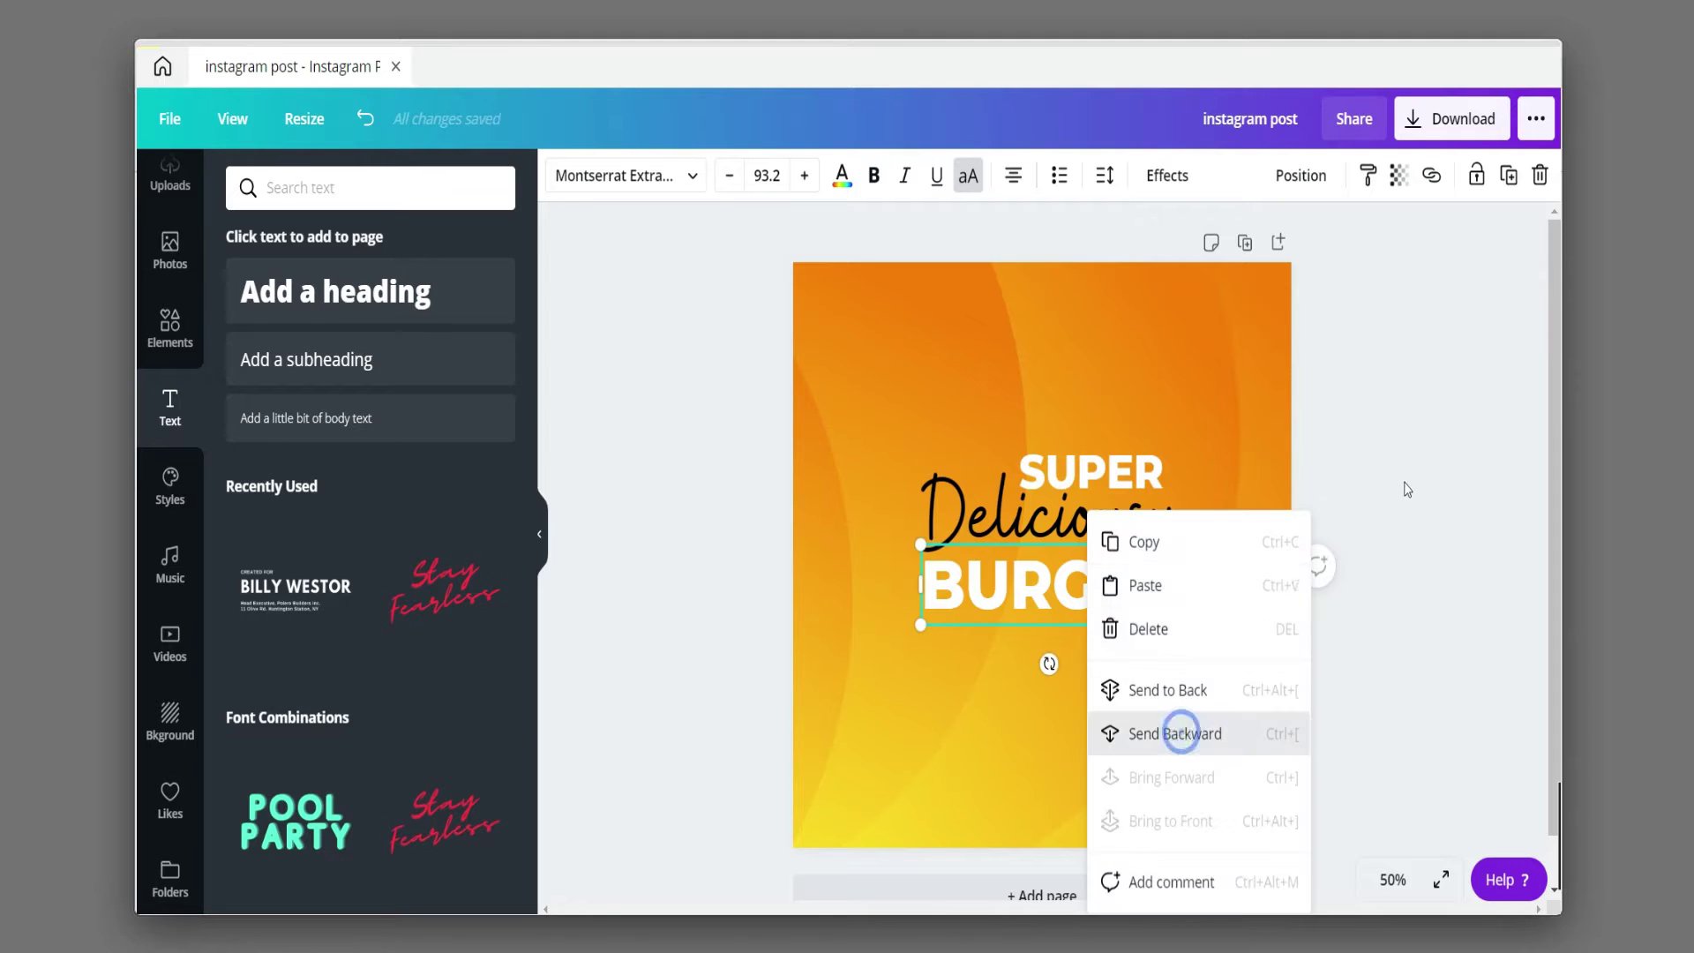
pyautogui.click(1404, 481)
pyautogui.click(1110, 547)
pyautogui.click(1104, 609)
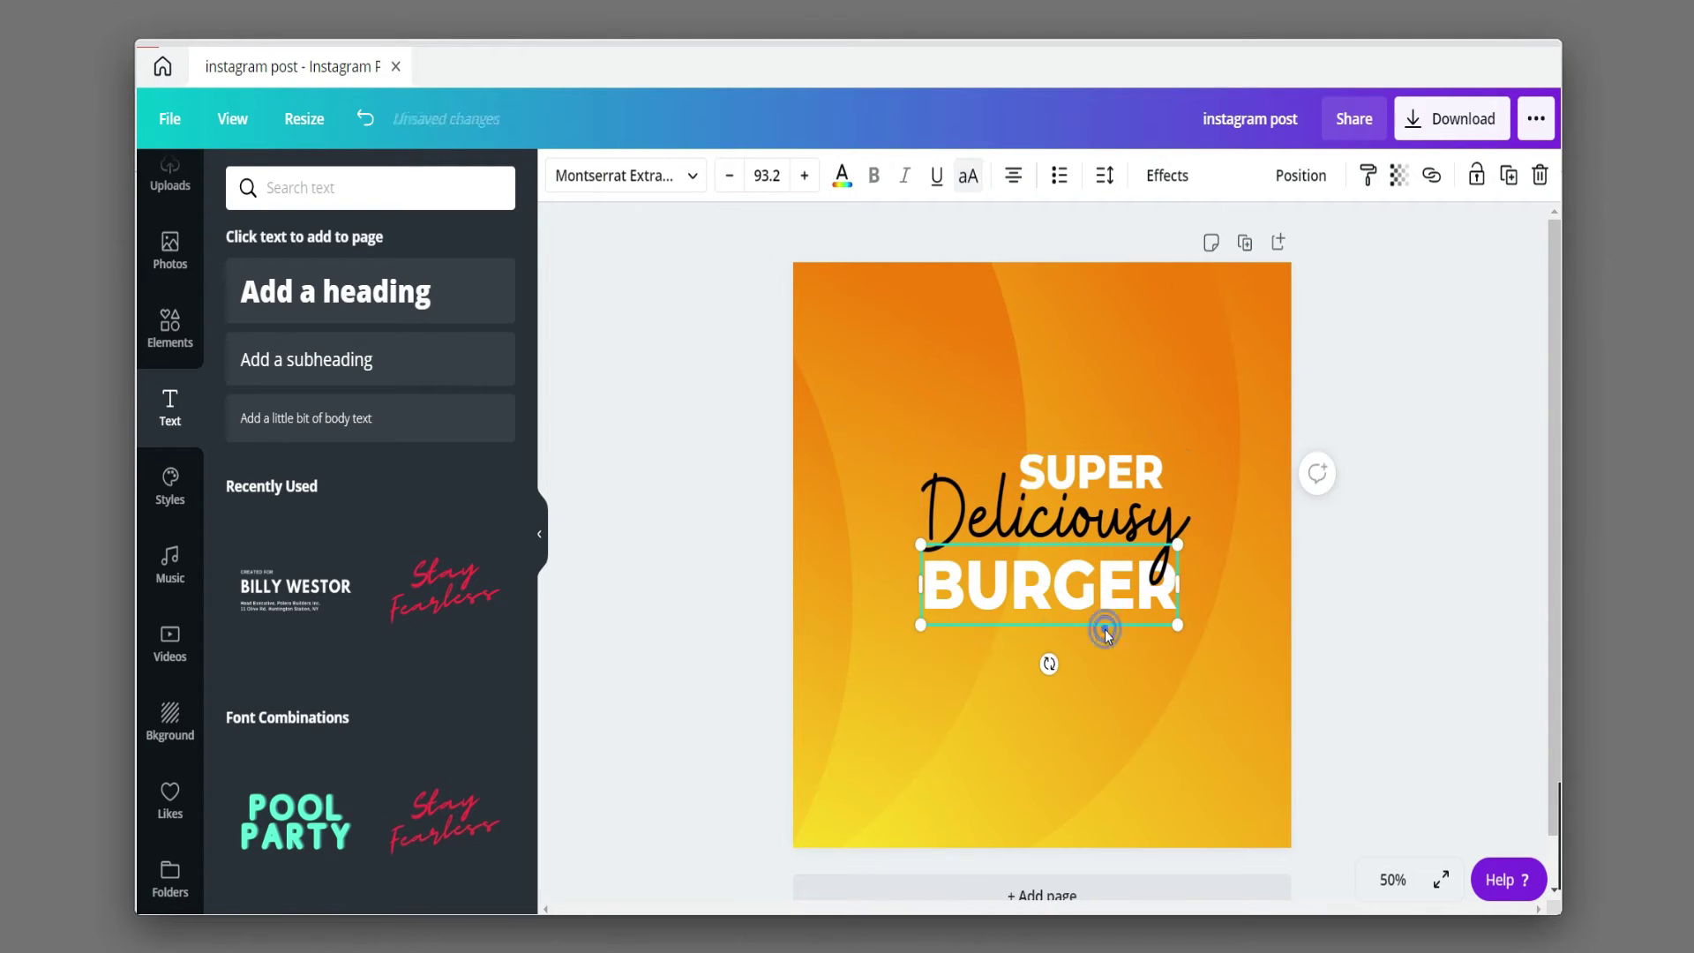
pyautogui.moveTo(1105, 605); pyautogui.dragTo(1104, 607)
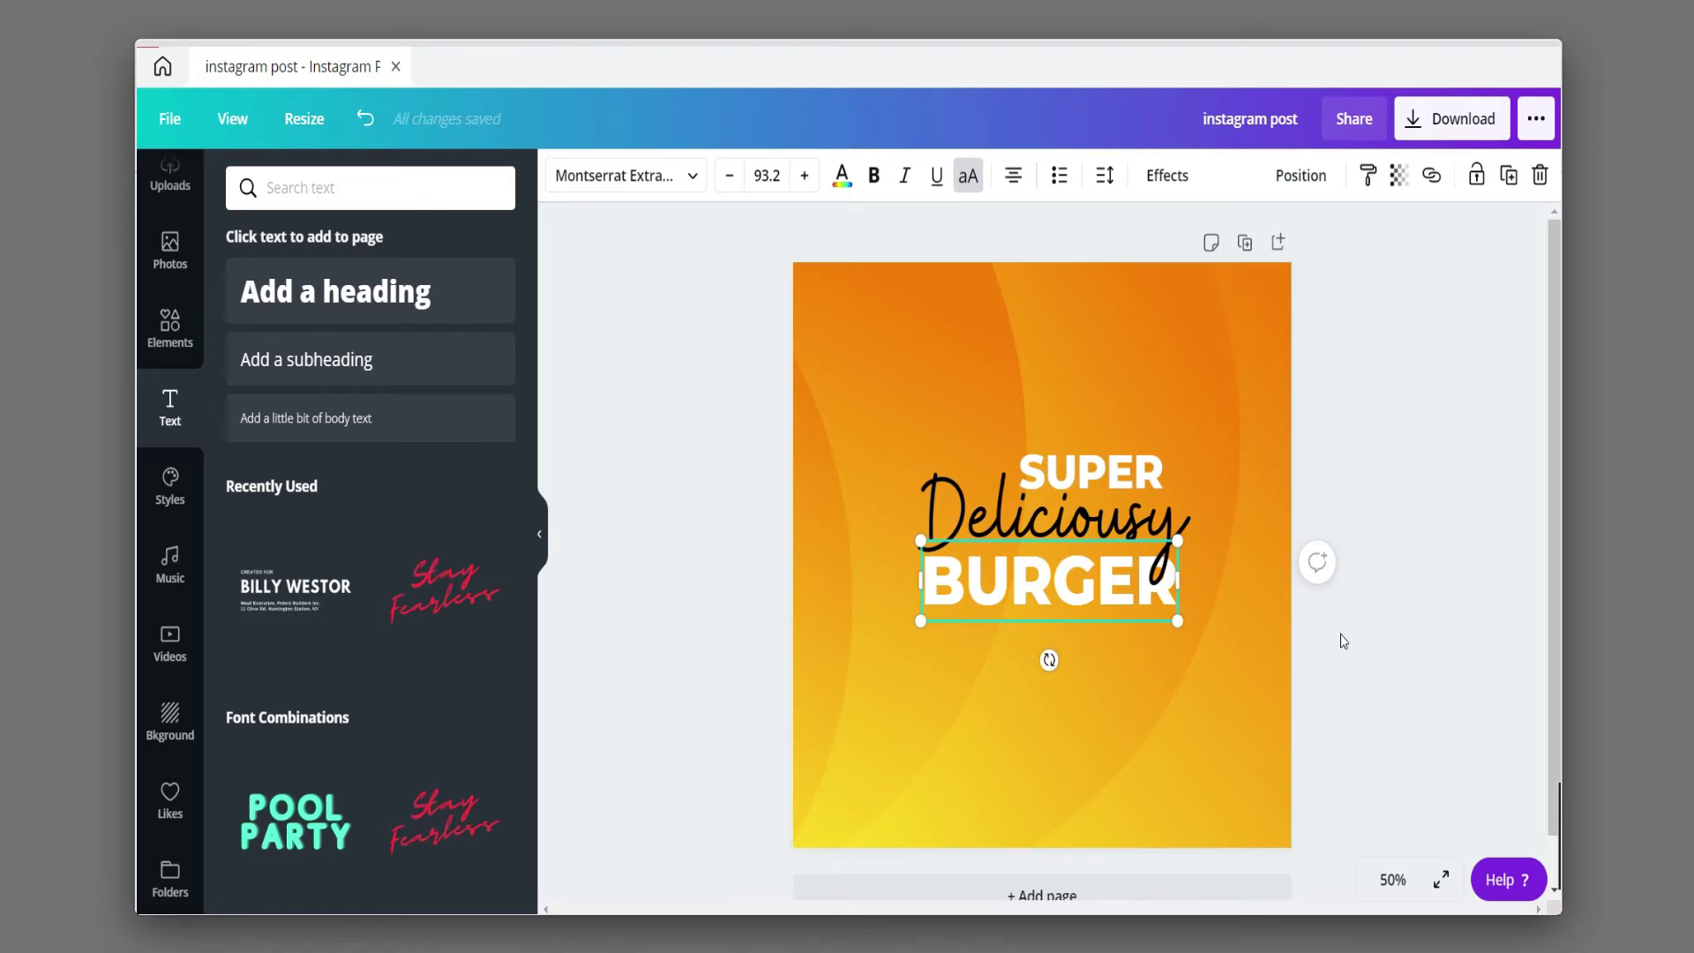
pyautogui.press('Left')
pyautogui.press('Left')
pyautogui.press('Left')
pyautogui.press('Left')
pyautogui.press('Left')
pyautogui.press('Left')
pyautogui.press('Left')
pyautogui.press('Left')
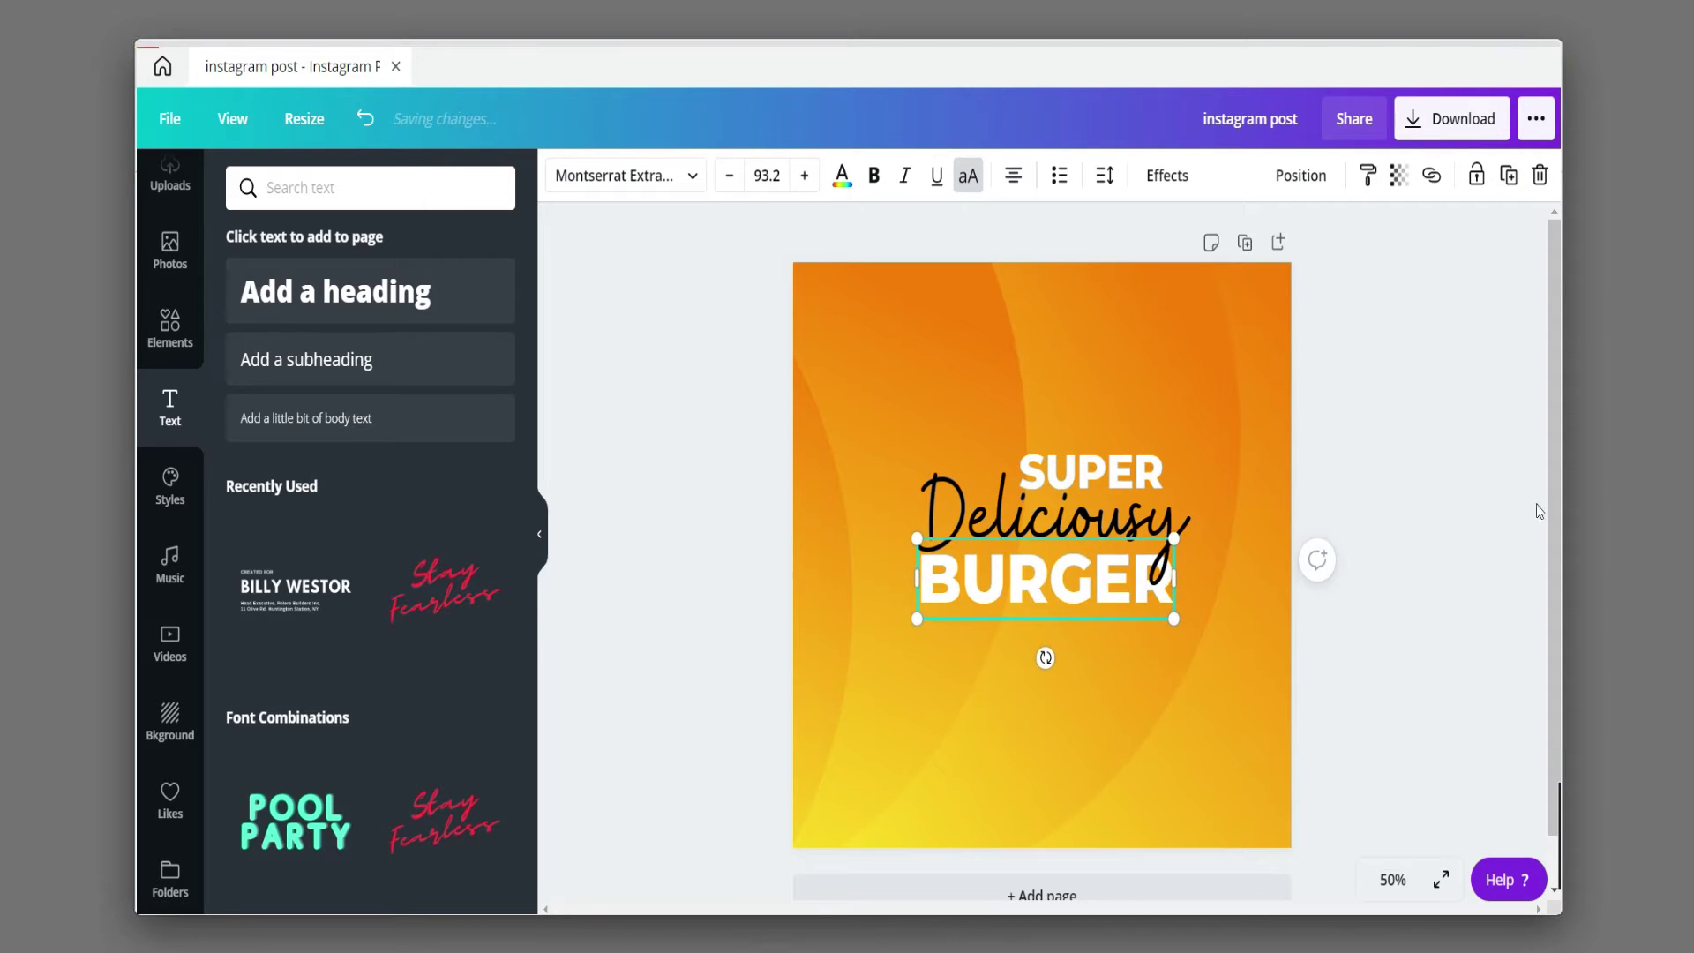
pyautogui.click(1540, 512)
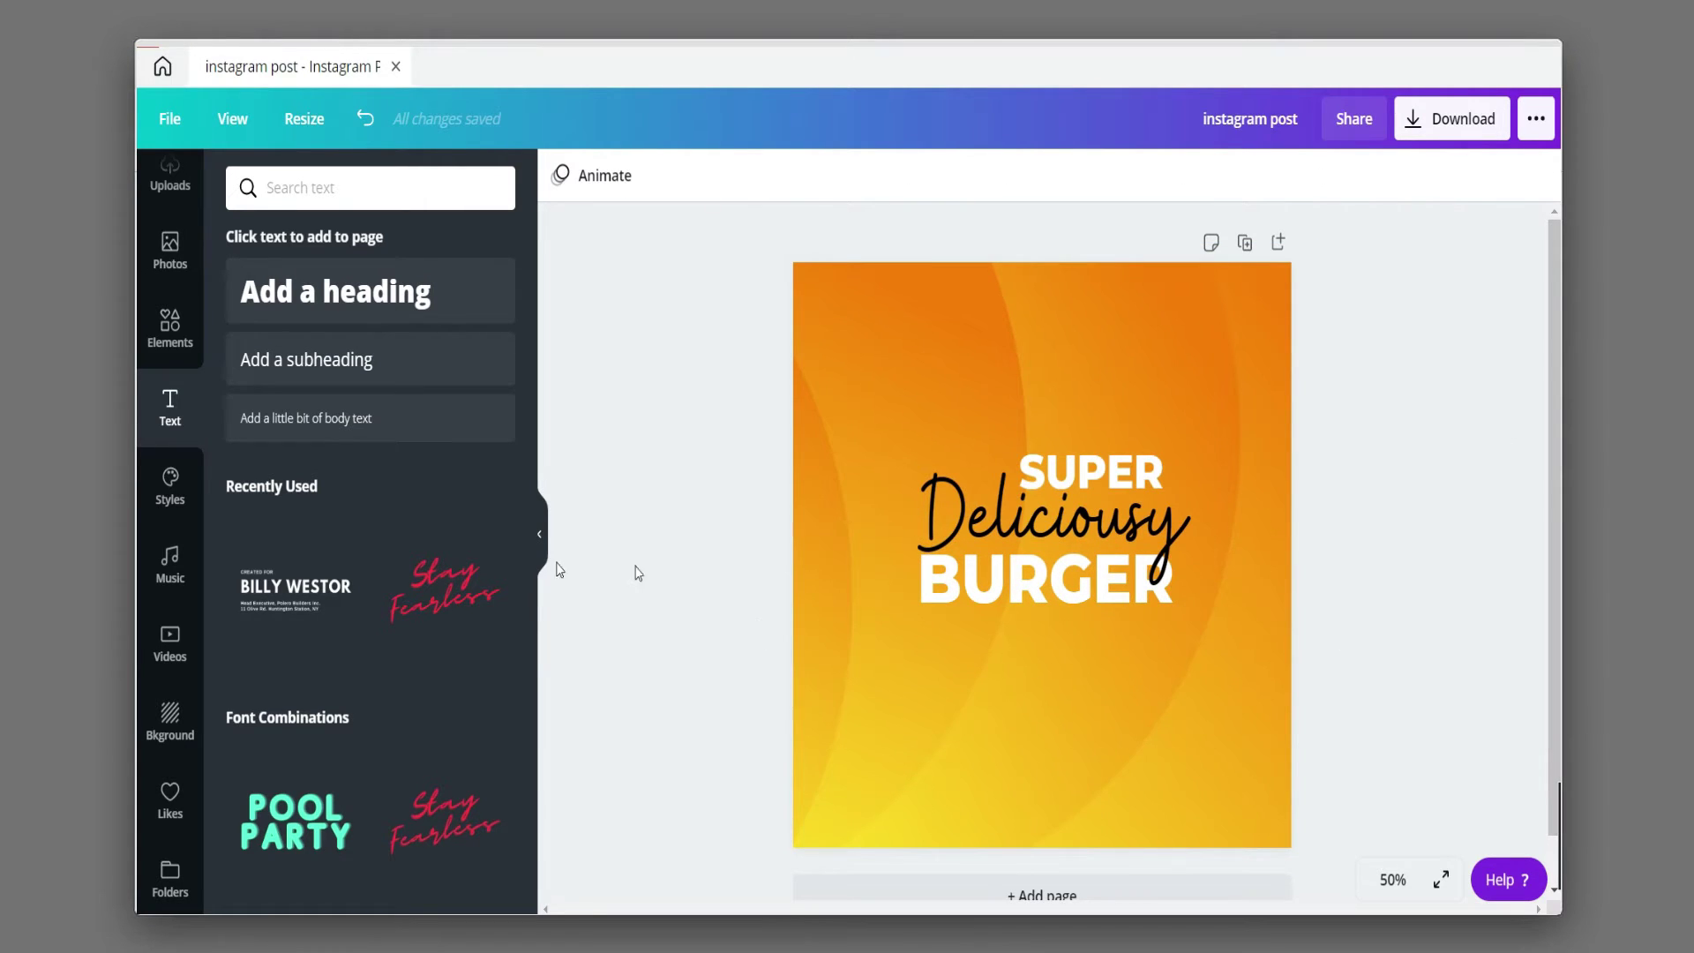
pyautogui.click(335, 291)
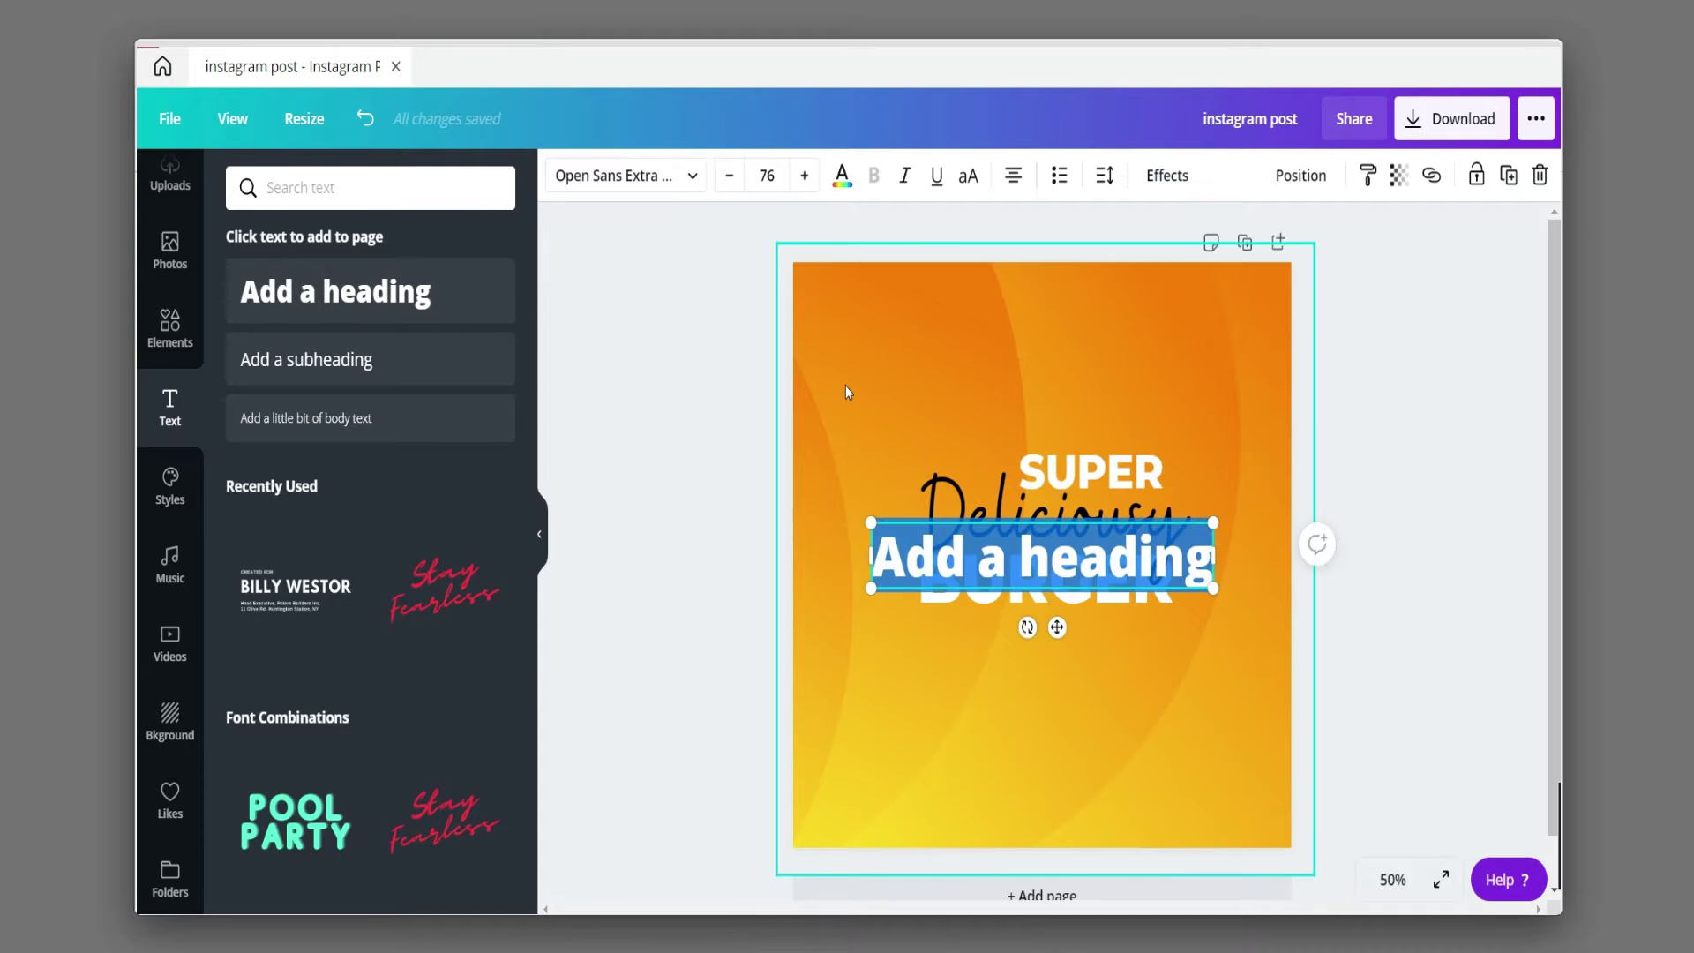
# - Add 'Grab The Deal' in Montserrat Extra-Bold, shrunk and placed under BURGER
pyautogui.write('Grab Th')
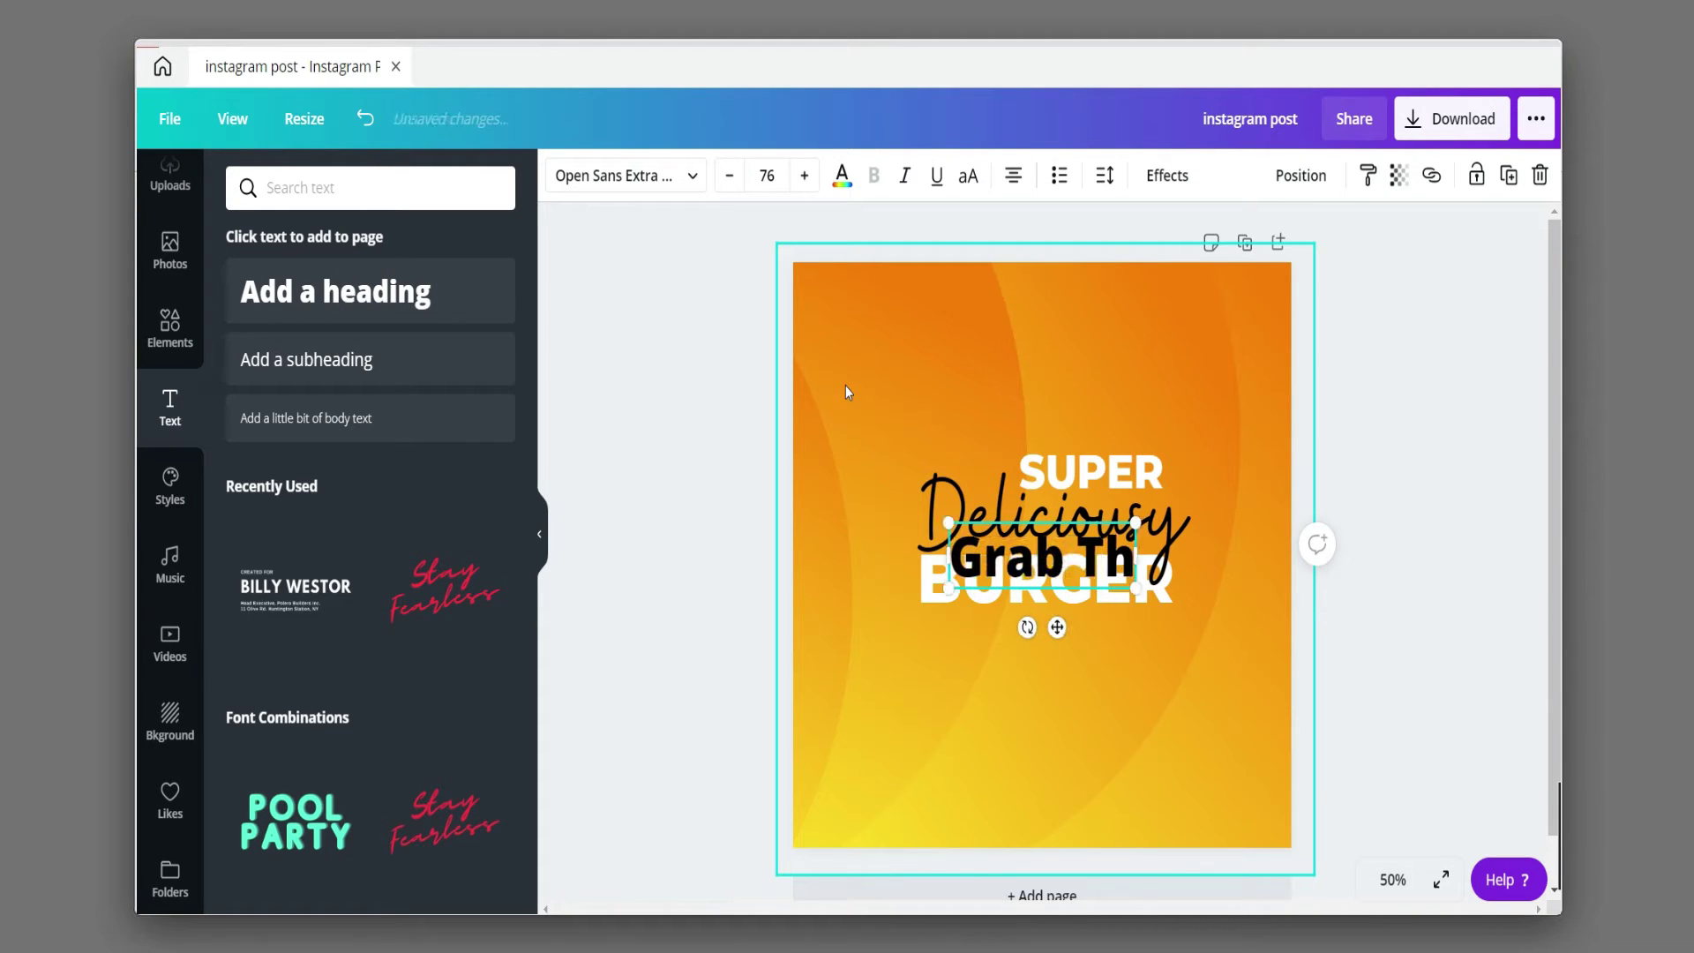
pyautogui.write('e Deal')
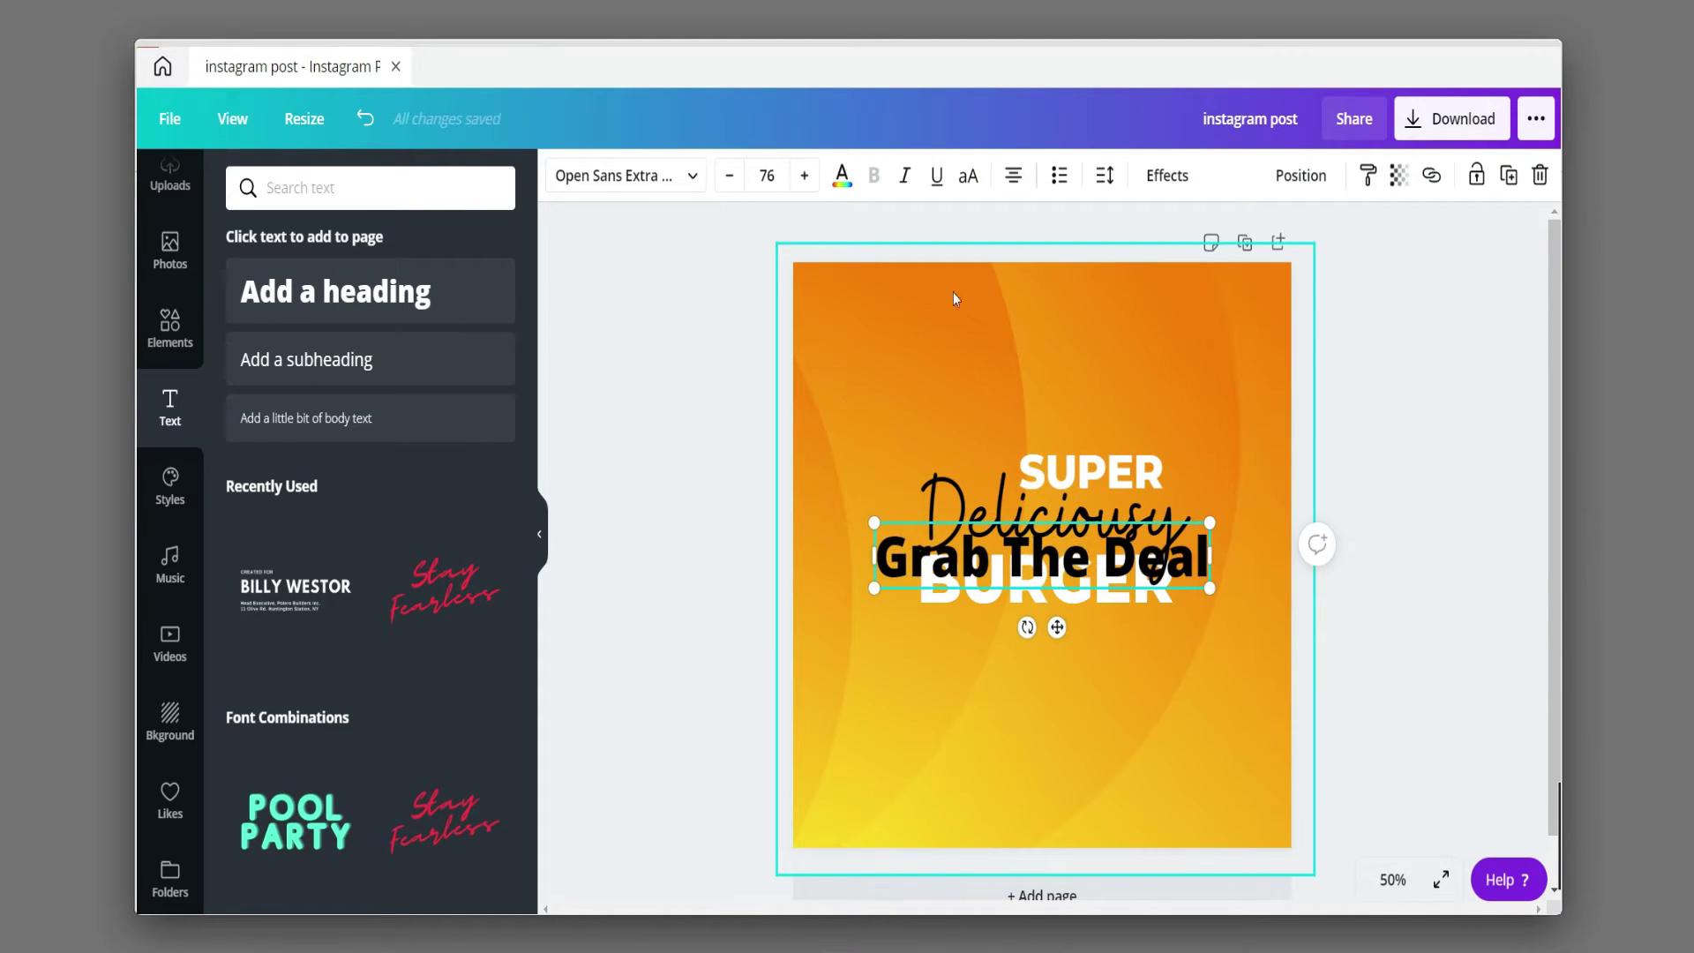
pyautogui.click(635, 175)
pyautogui.click(313, 283)
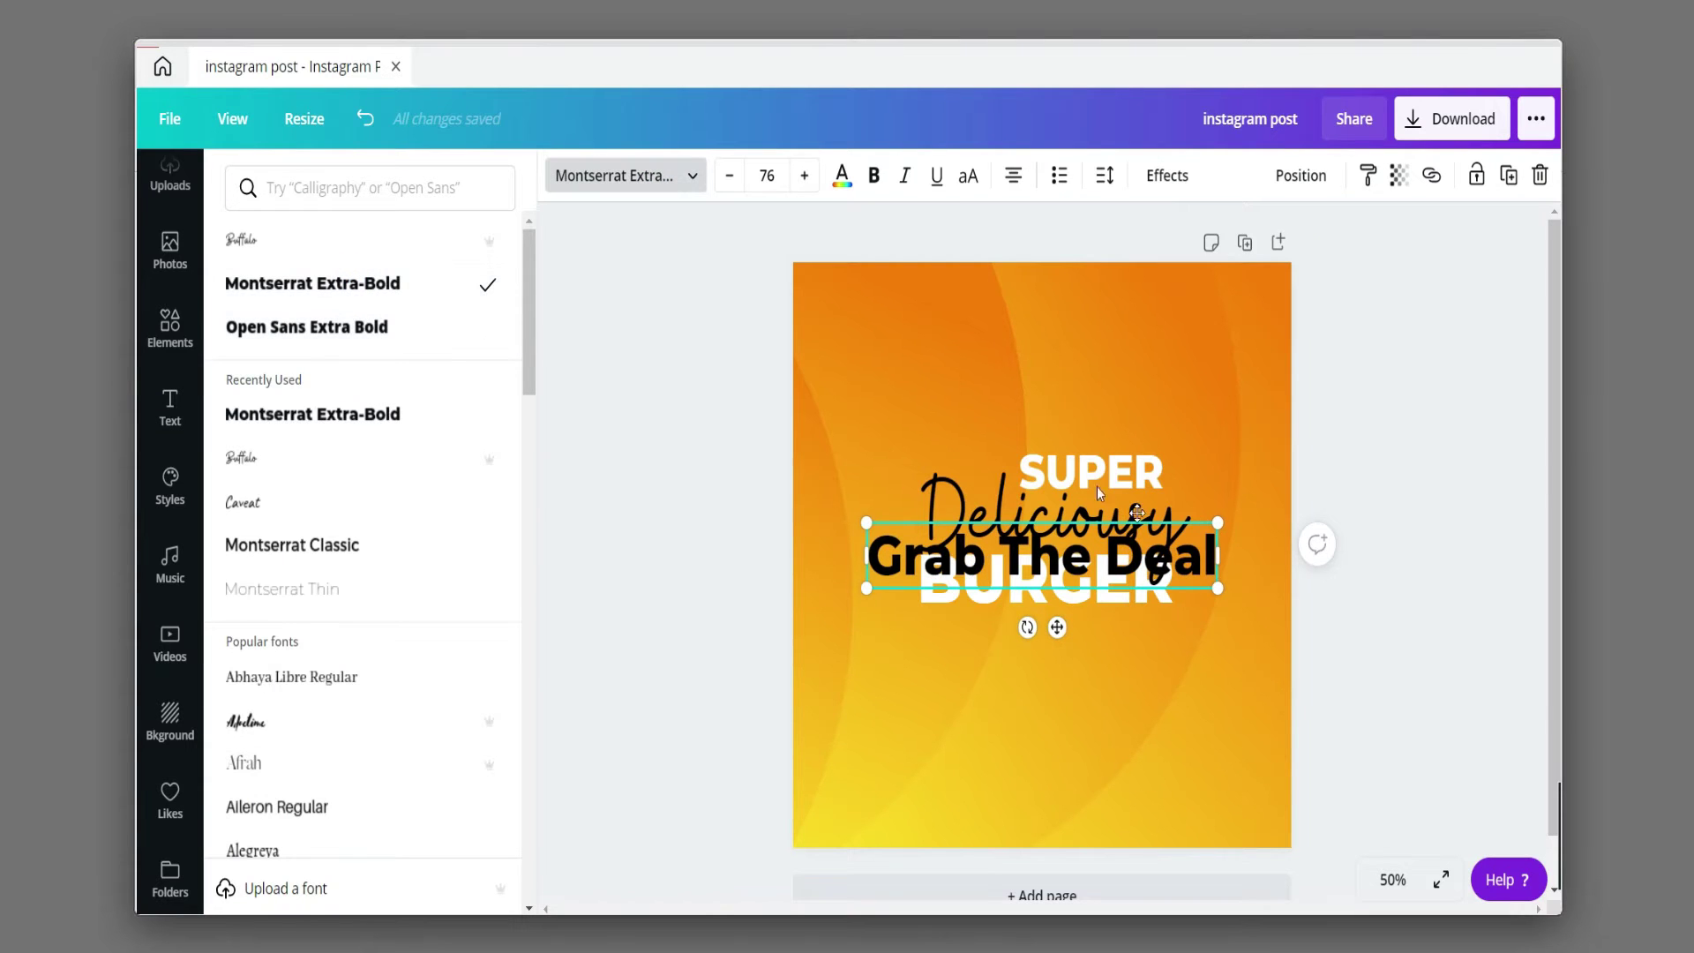
pyautogui.moveTo(1219, 595); pyautogui.dragTo(1136, 592)
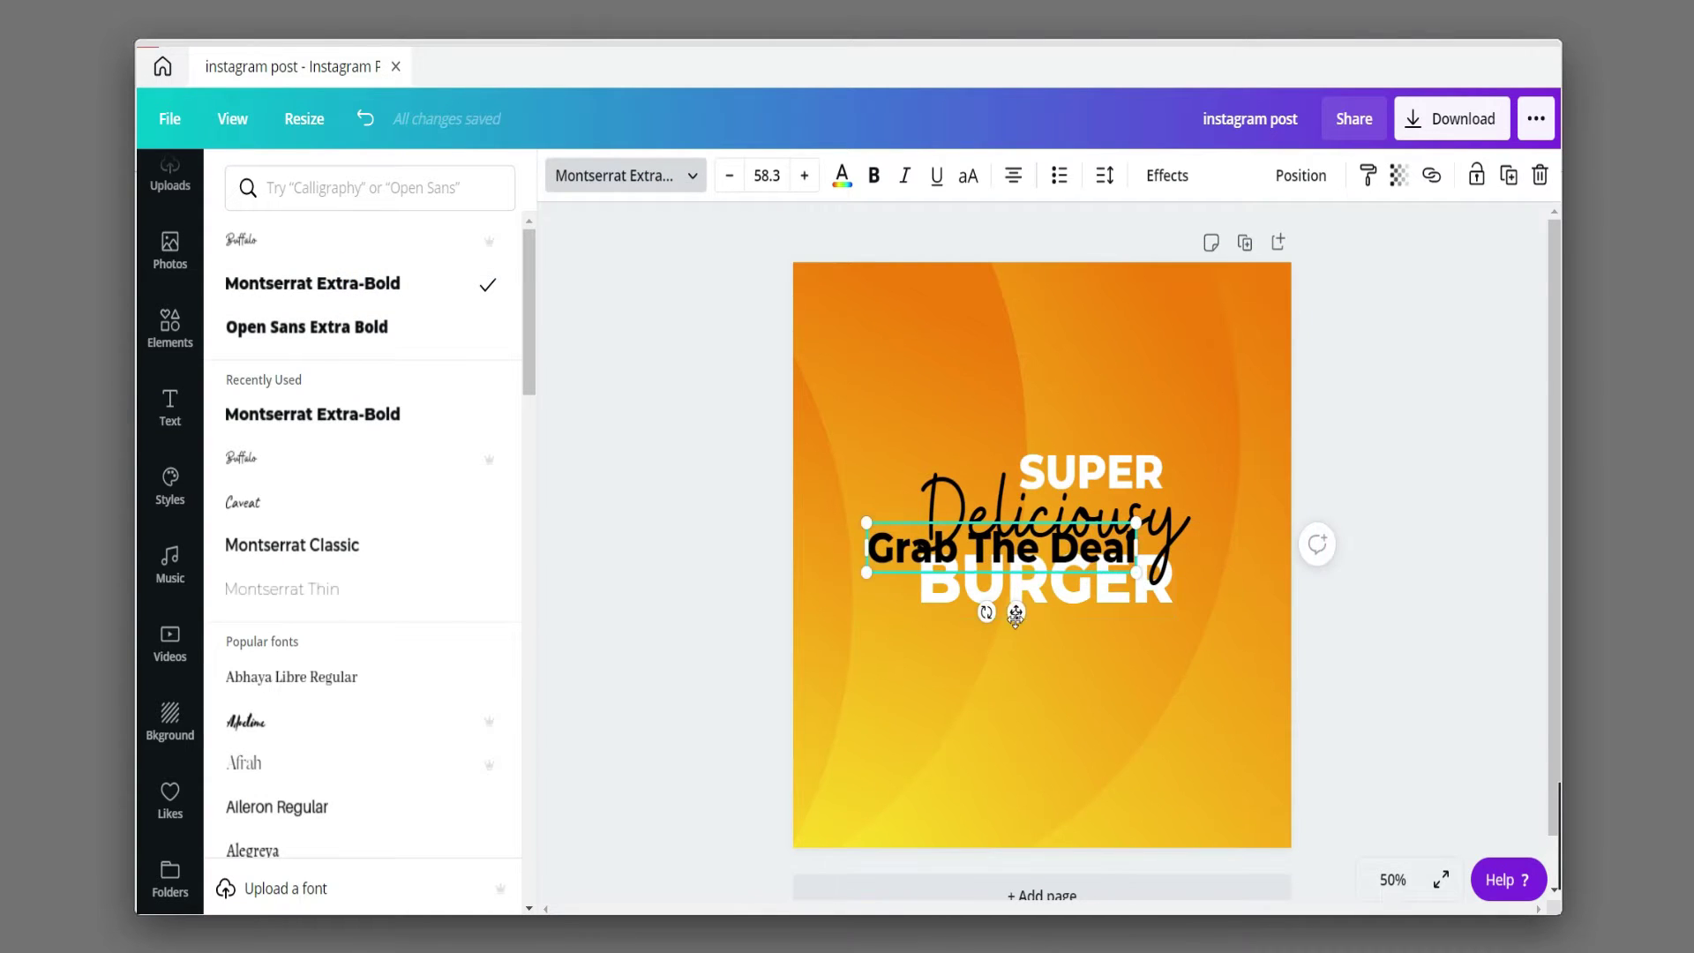
pyautogui.moveTo(1011, 610); pyautogui.dragTo(1070, 693)
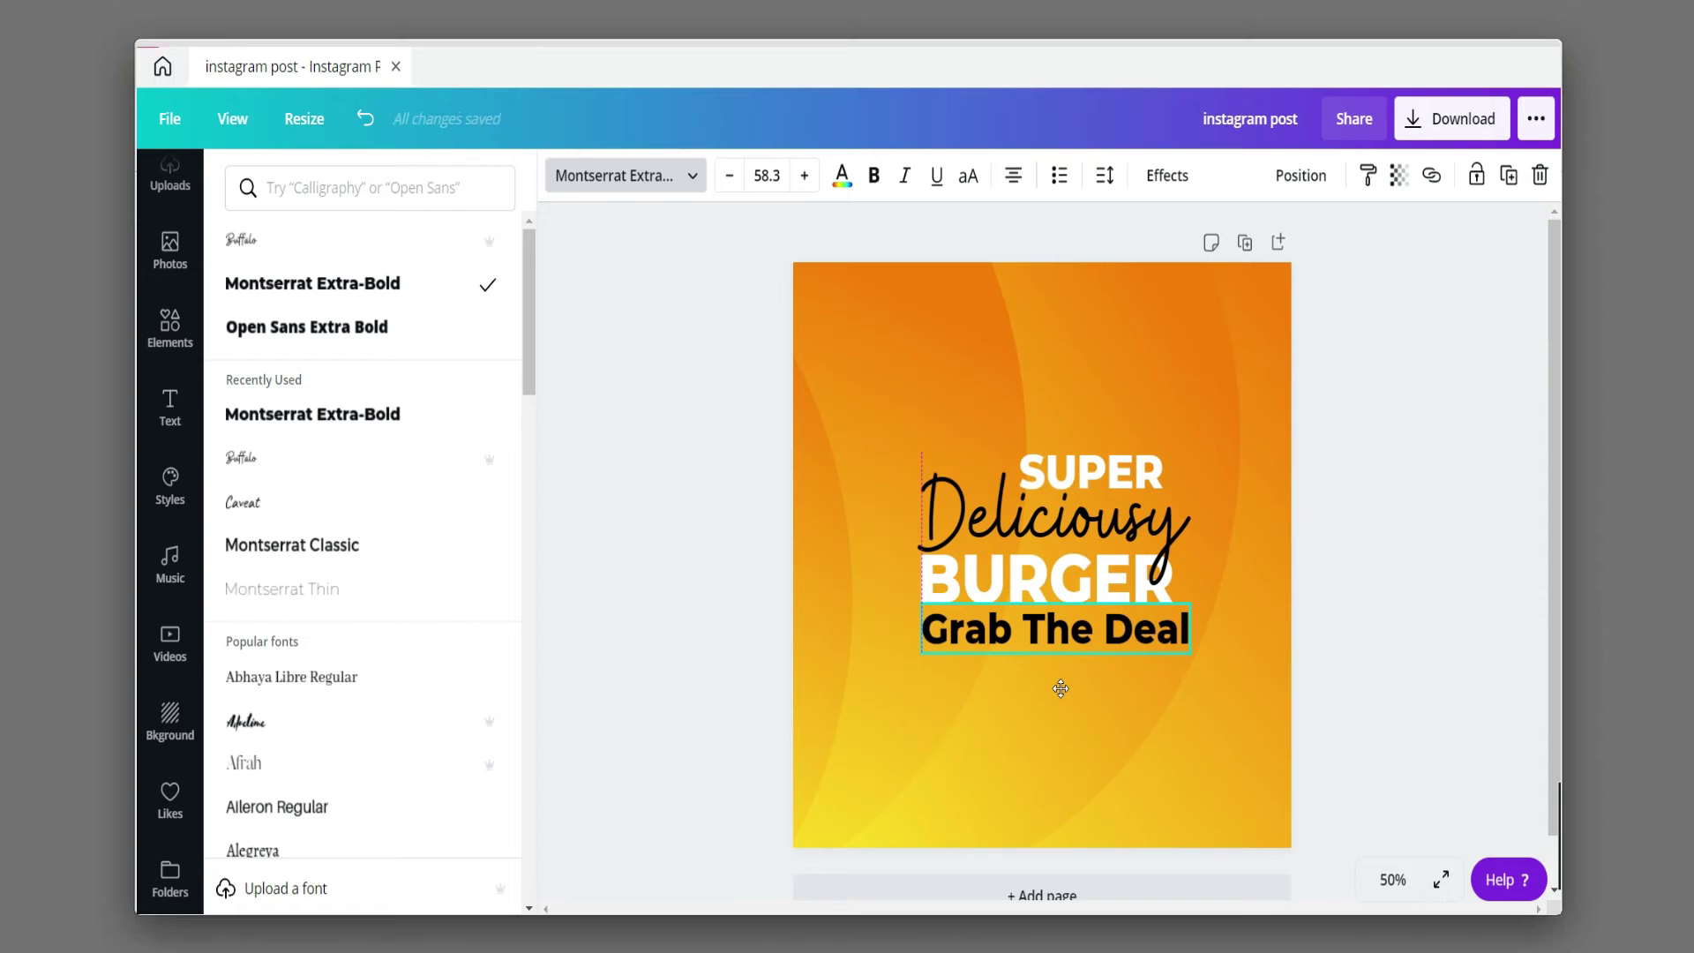
pyautogui.moveTo(1191, 603); pyautogui.dragTo(1173, 606)
# - Zoom to 200% and nudge Grab The Deal up closer to BURGER
pyautogui.scroll(5, 1160, 626)
pyautogui.scroll(-6, 1153, 791)
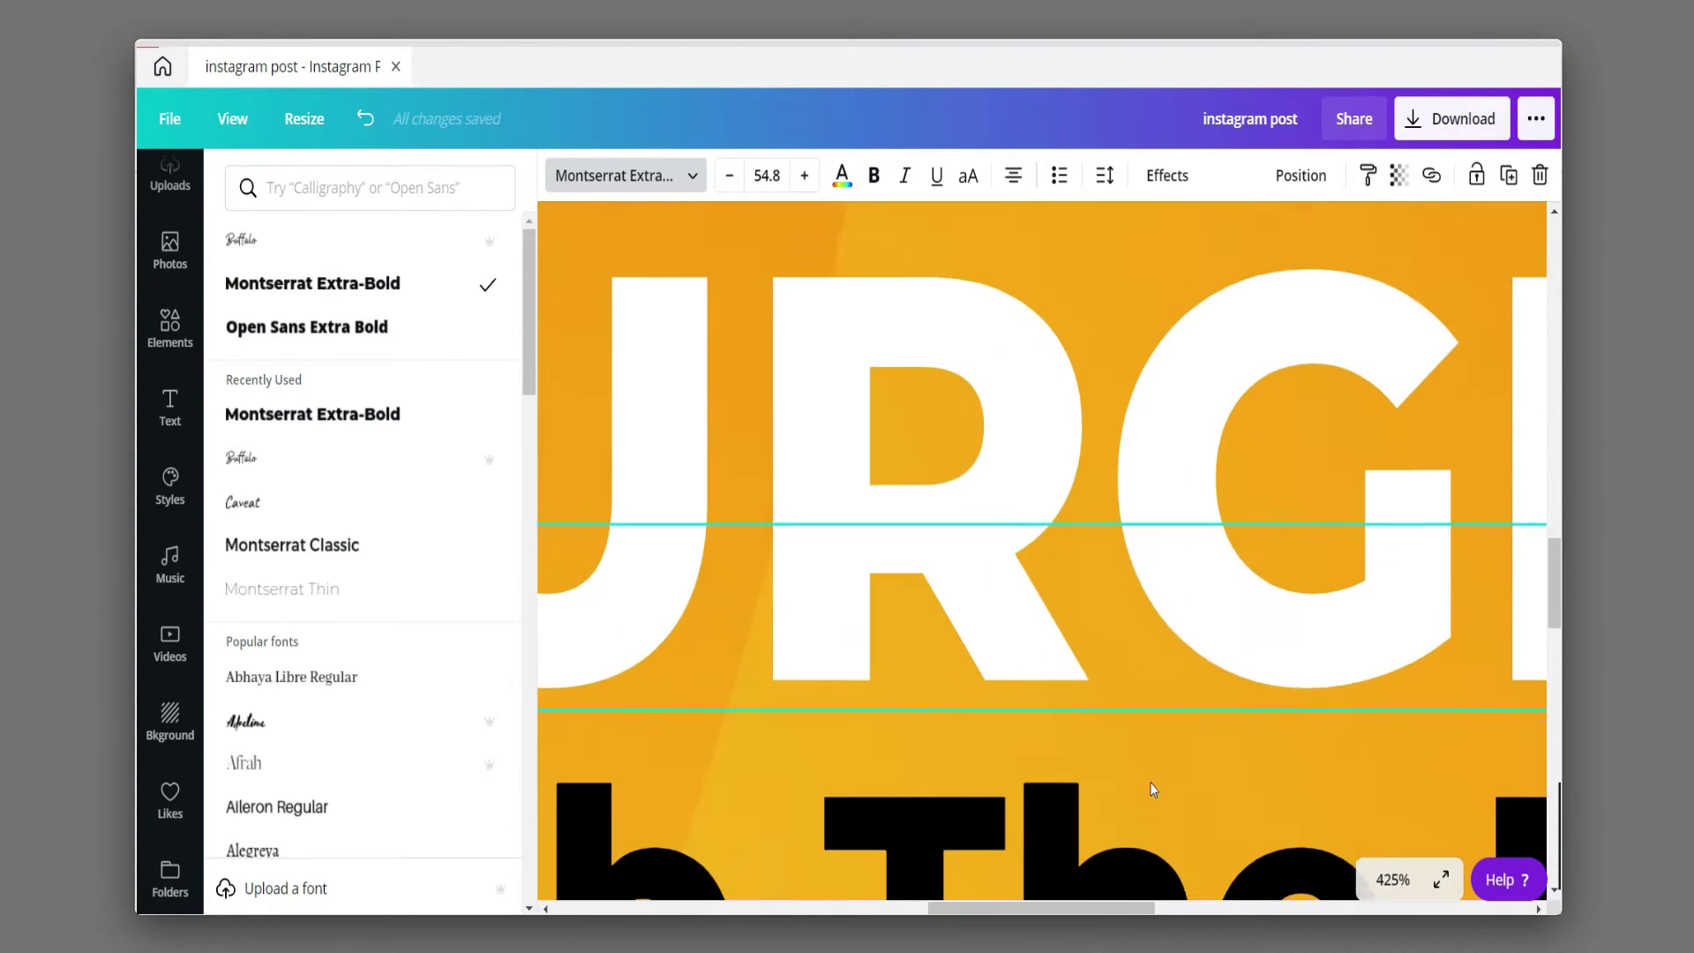
pyautogui.click(1392, 880)
pyautogui.click(1383, 446)
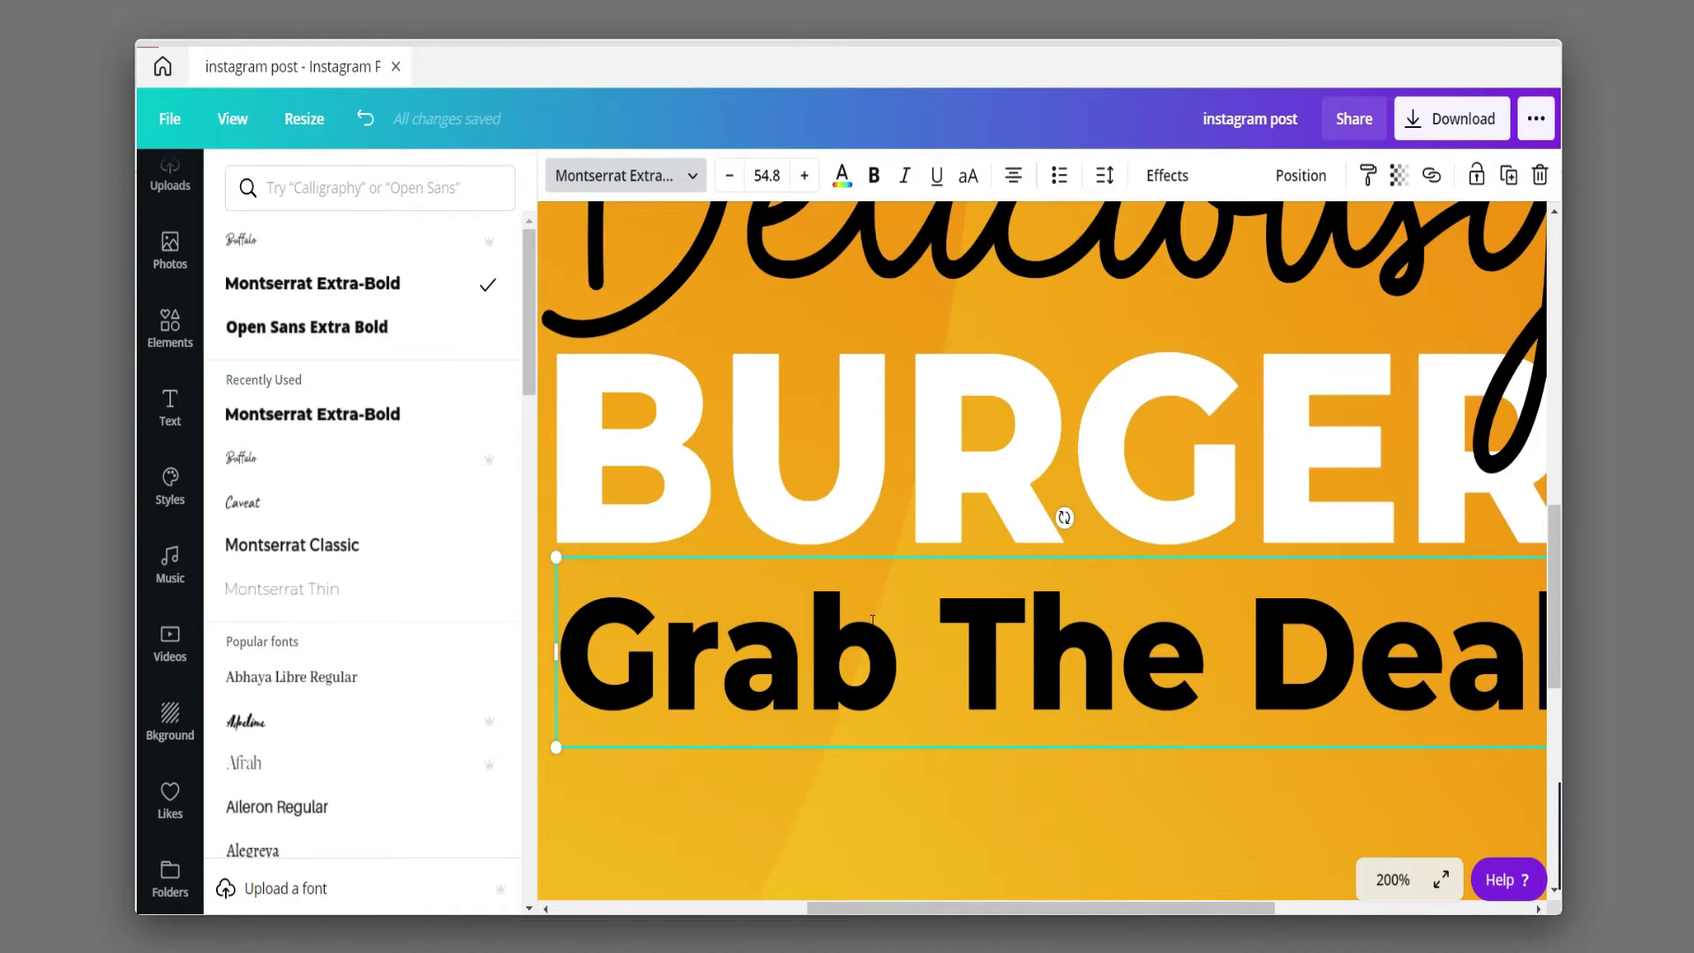
pyautogui.moveTo(871, 620); pyautogui.dragTo(872, 607)
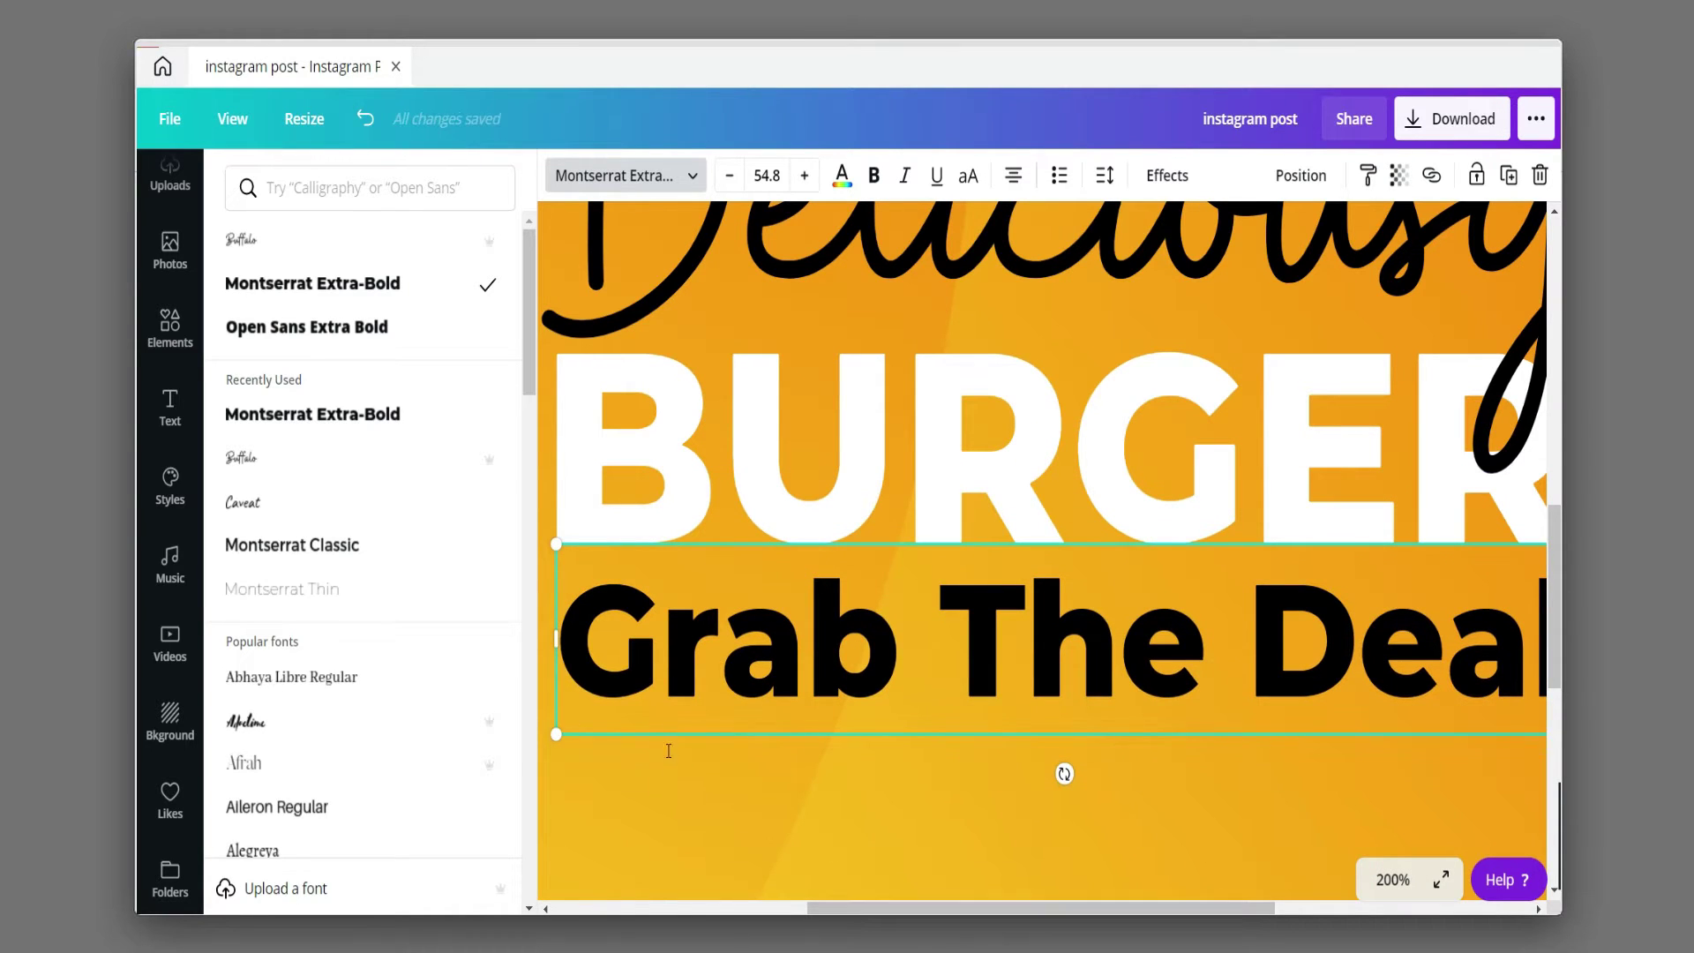
pyautogui.moveTo(861, 907); pyautogui.dragTo(995, 906)
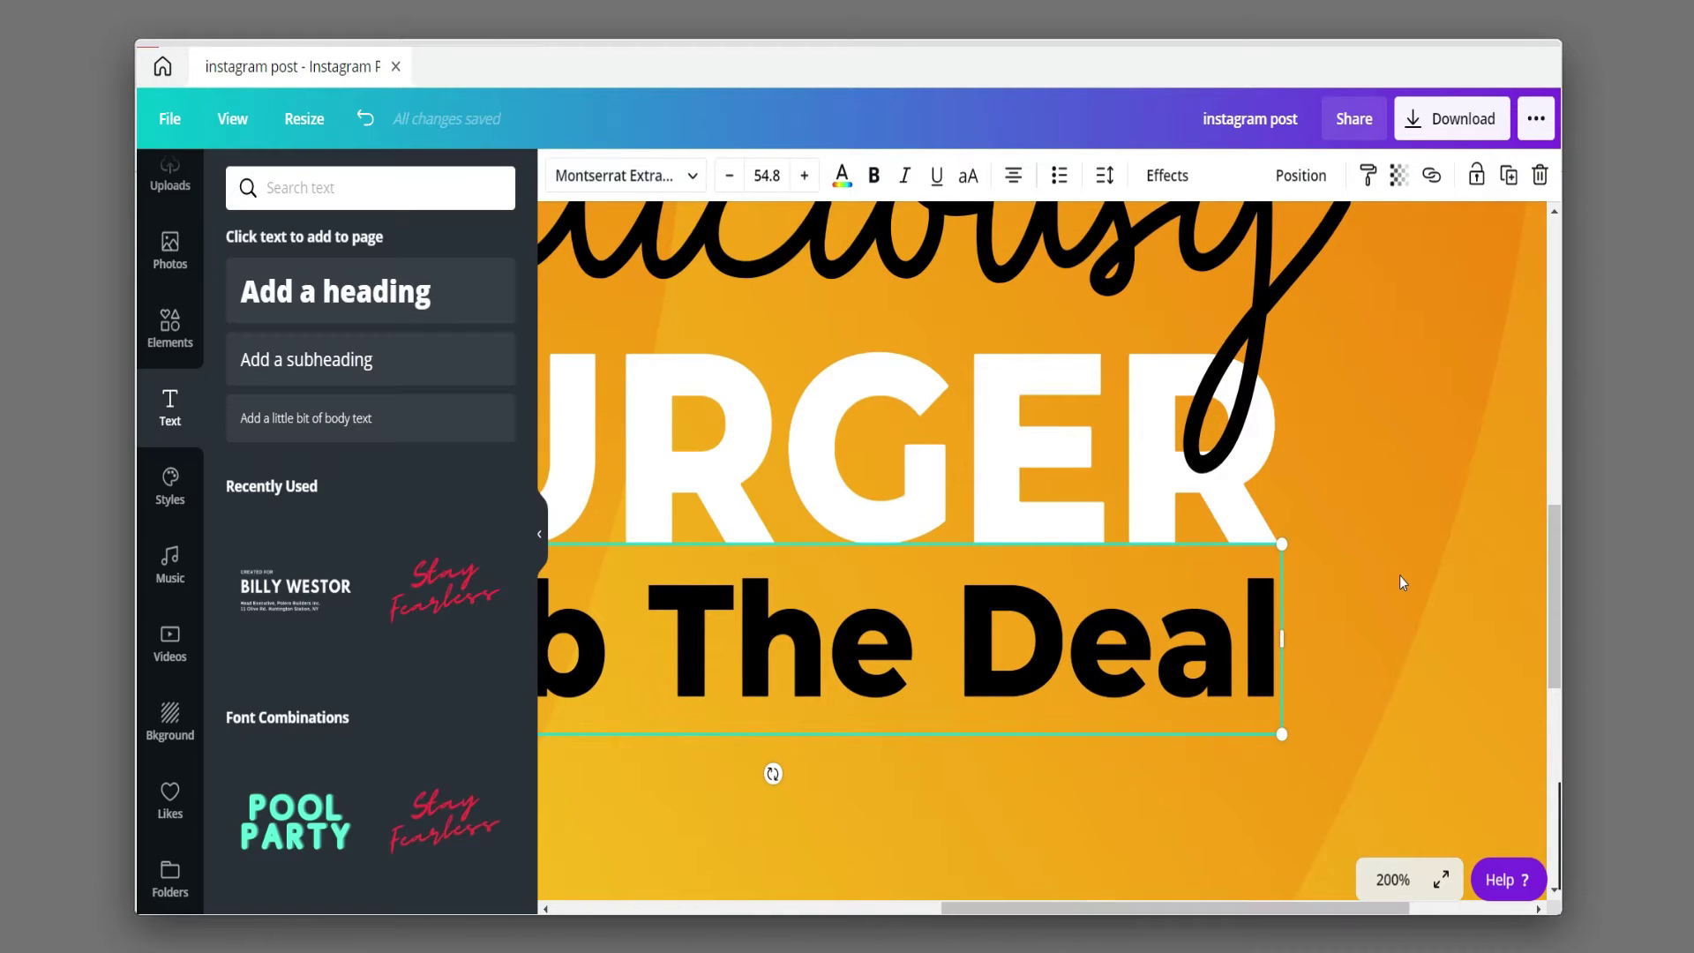
pyautogui.click(1401, 583)
# - Shift SUPER slightly to the right above Deliciousy
pyautogui.scroll(5, 1387, 630)
pyautogui.hscroll(-5, 1387, 630)
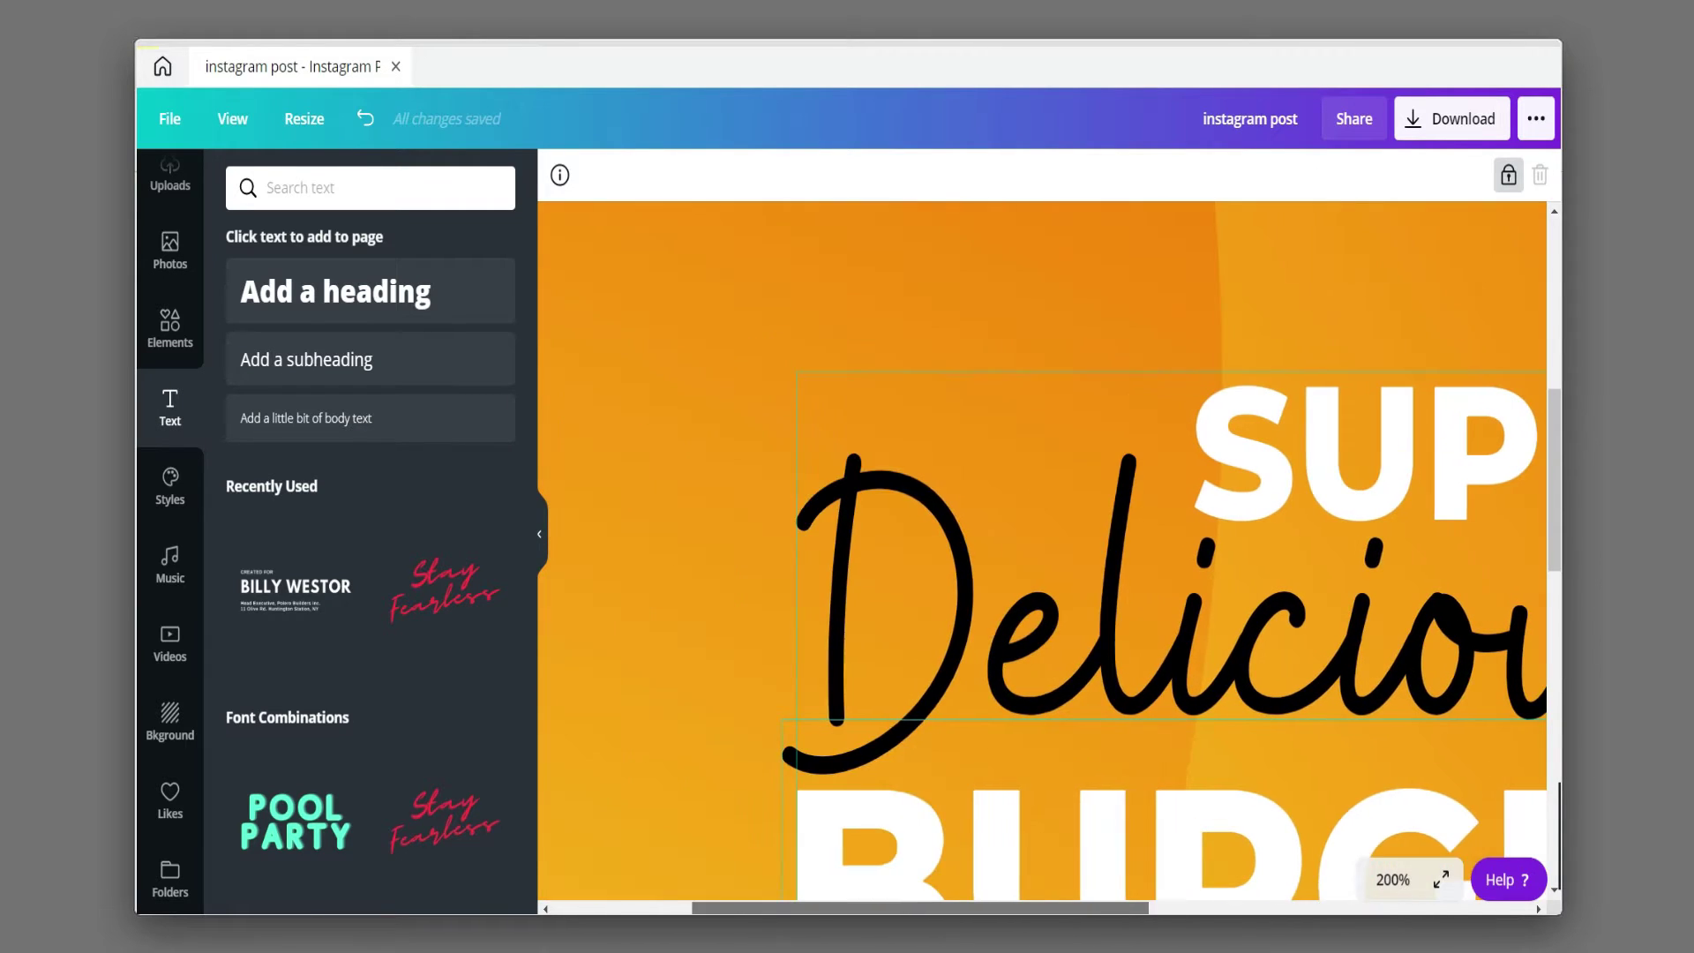
pyautogui.hscroll(4, 1267, 619)
pyautogui.click(1283, 391)
pyautogui.click(1284, 344)
pyautogui.click(1288, 395)
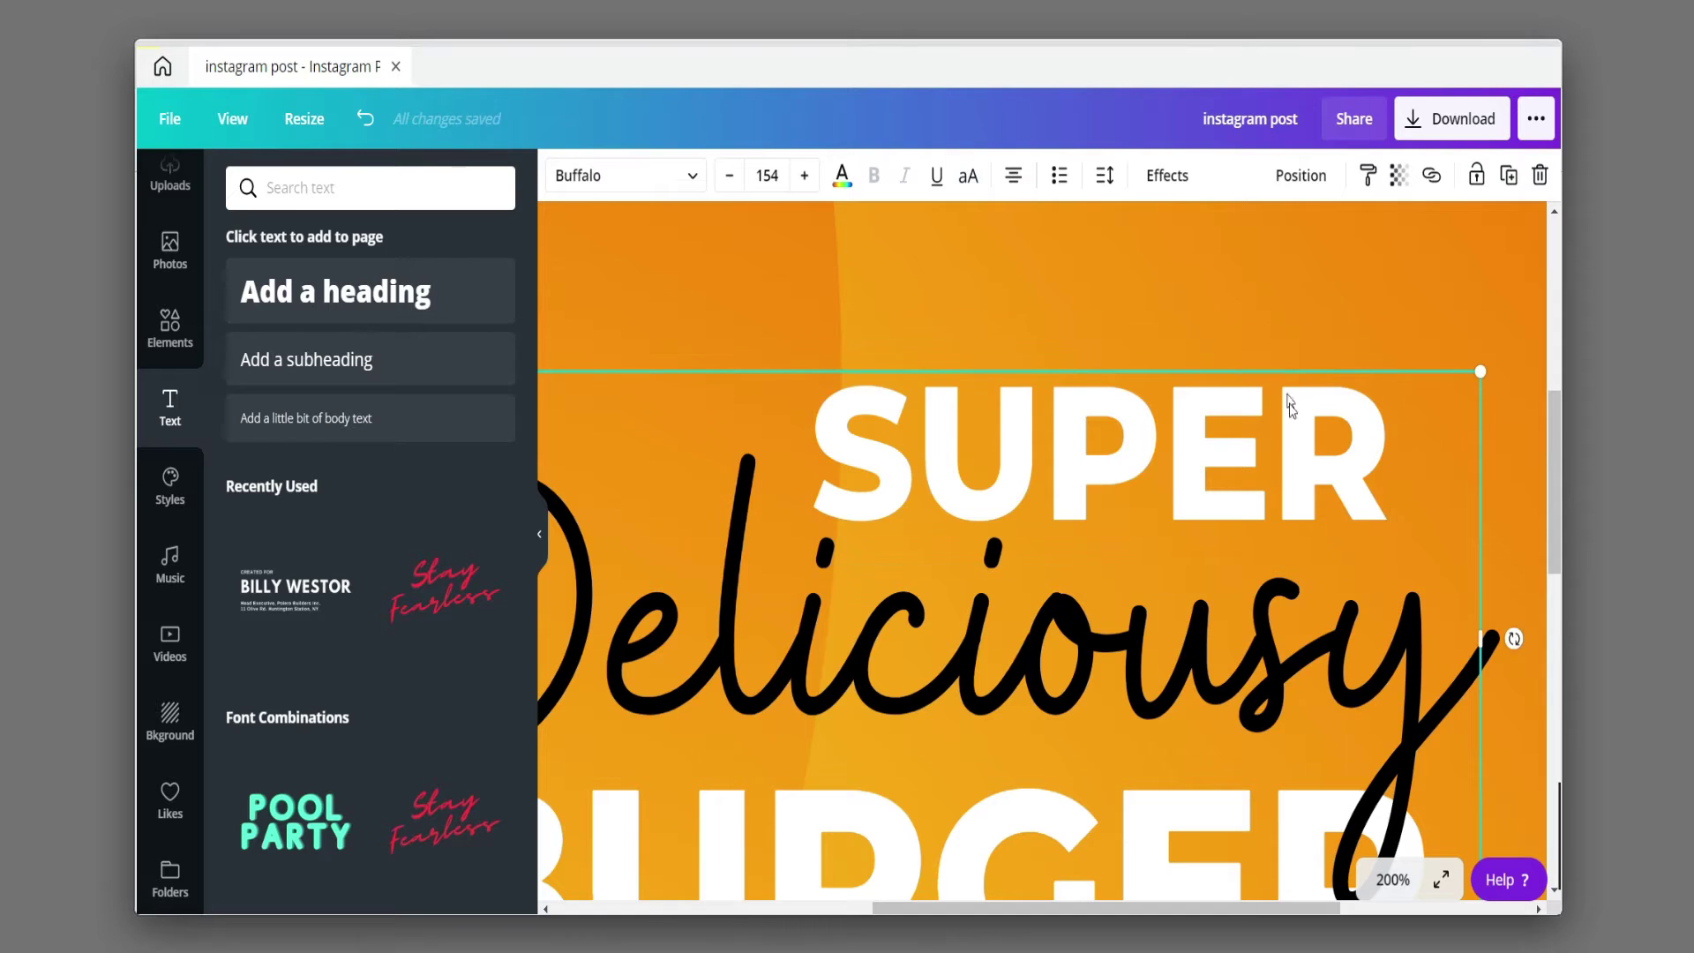
pyautogui.click(1328, 322)
pyautogui.click(1254, 274)
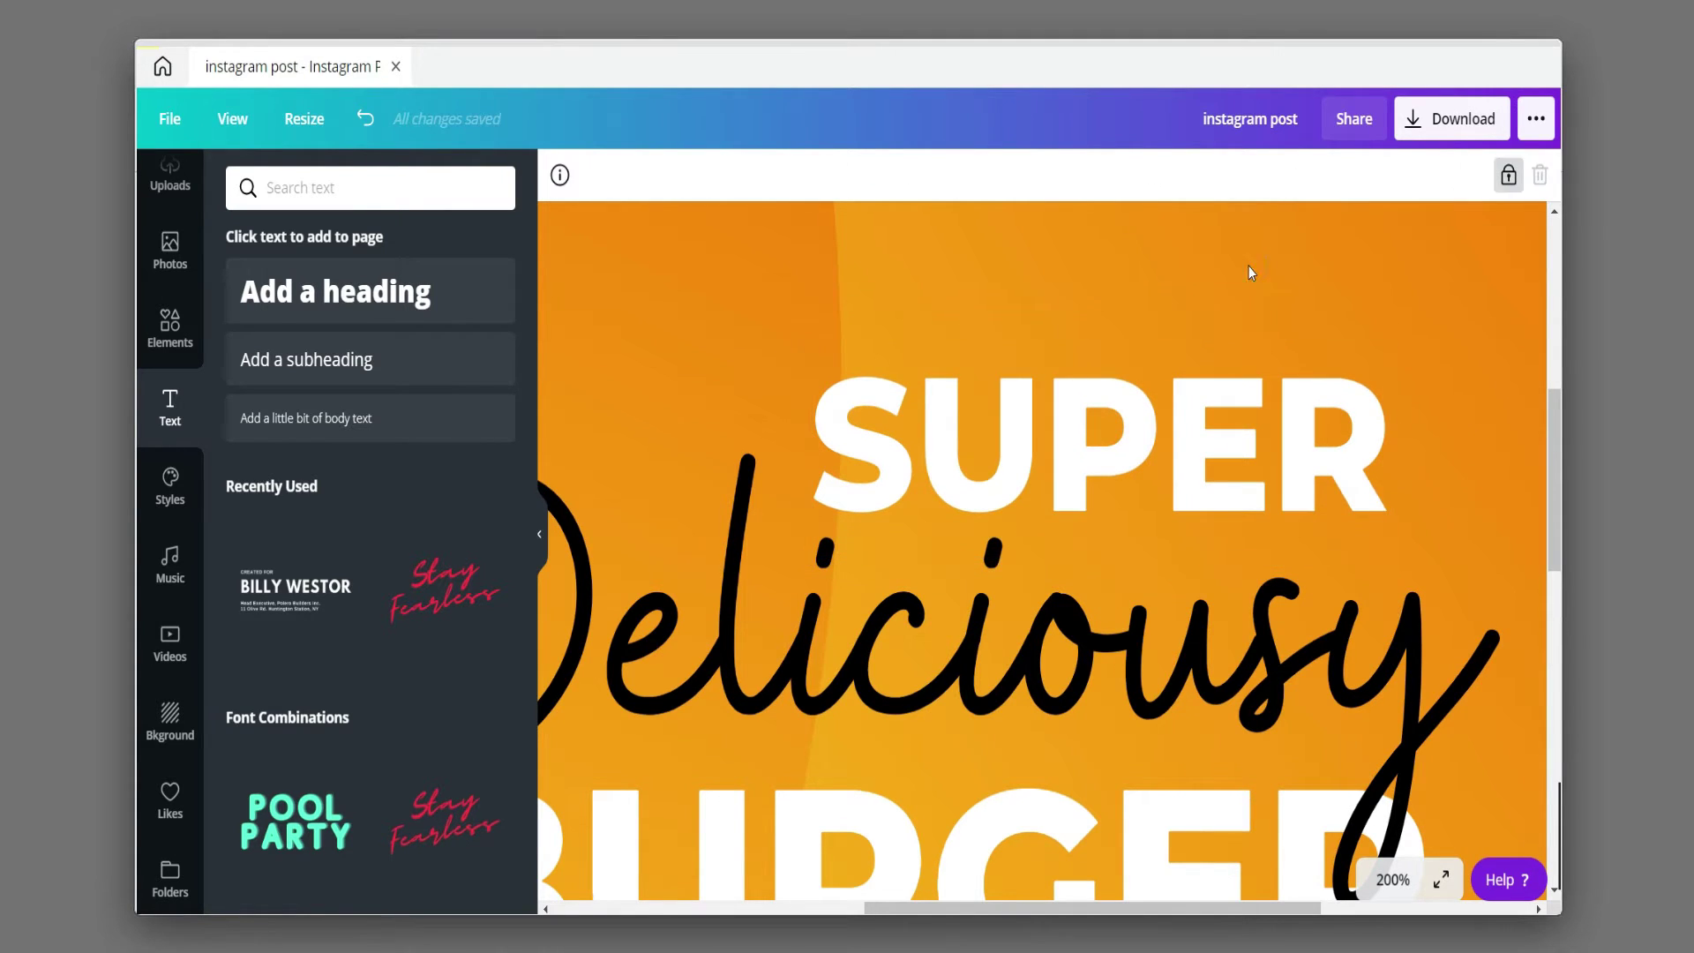
pyautogui.click(1175, 394)
pyautogui.click(1166, 311)
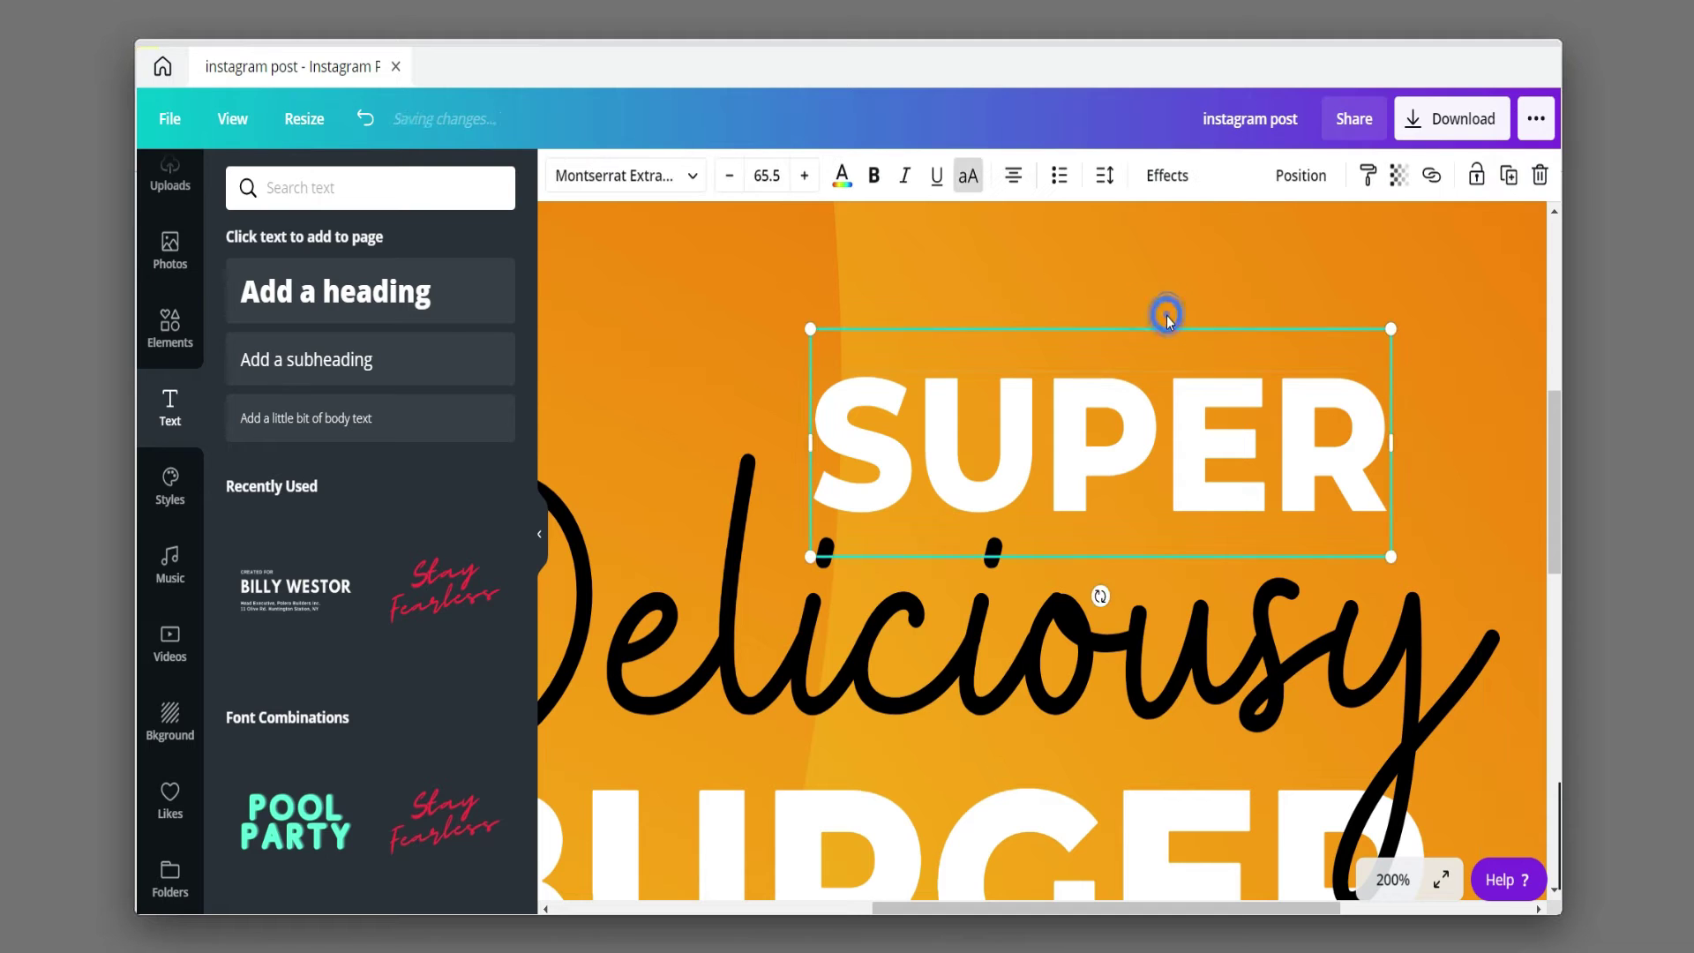
pyautogui.press('Right')
pyautogui.press('Right')
pyautogui.press('Right')
pyautogui.press('Right')
pyautogui.press('Right')
pyautogui.press('Right')
pyautogui.press('Right')
pyautogui.press('Right')
pyautogui.press('Right')
pyautogui.press('Right')
pyautogui.press('Right')
pyautogui.press('Right')
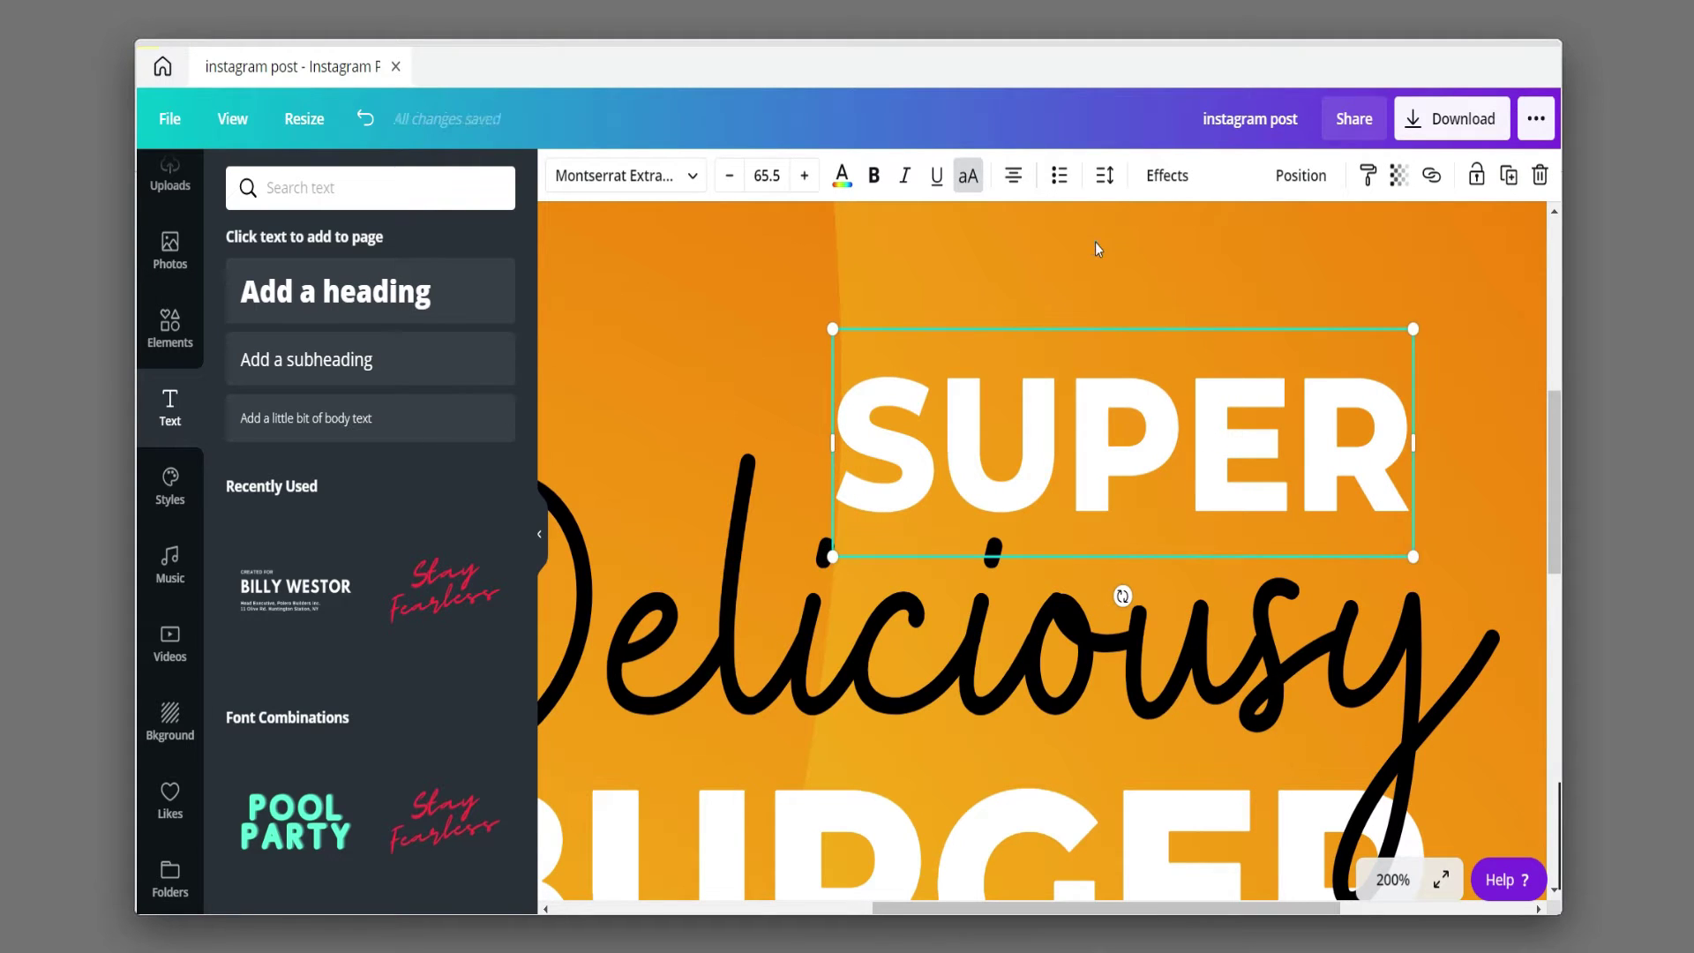
pyautogui.click(1094, 242)
pyautogui.click(170, 327)
pyautogui.click(466, 188)
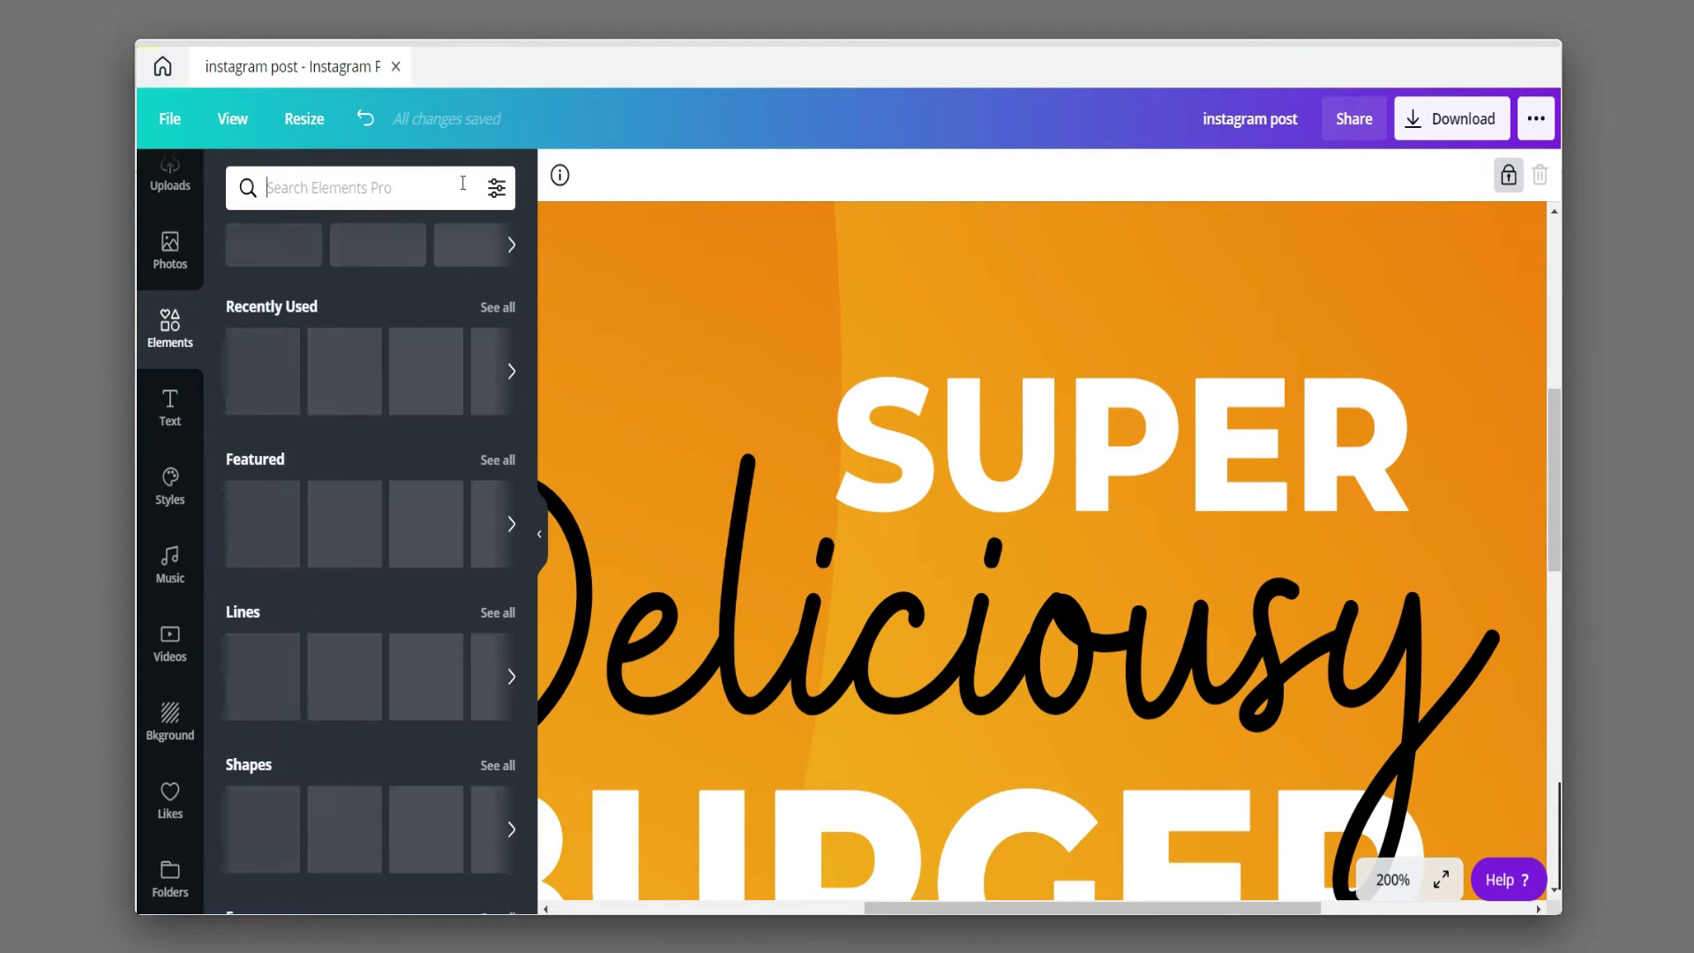
# - Add the blue burst stroke from Lines and size it beside the left of SUPER
pyautogui.click(487, 621)
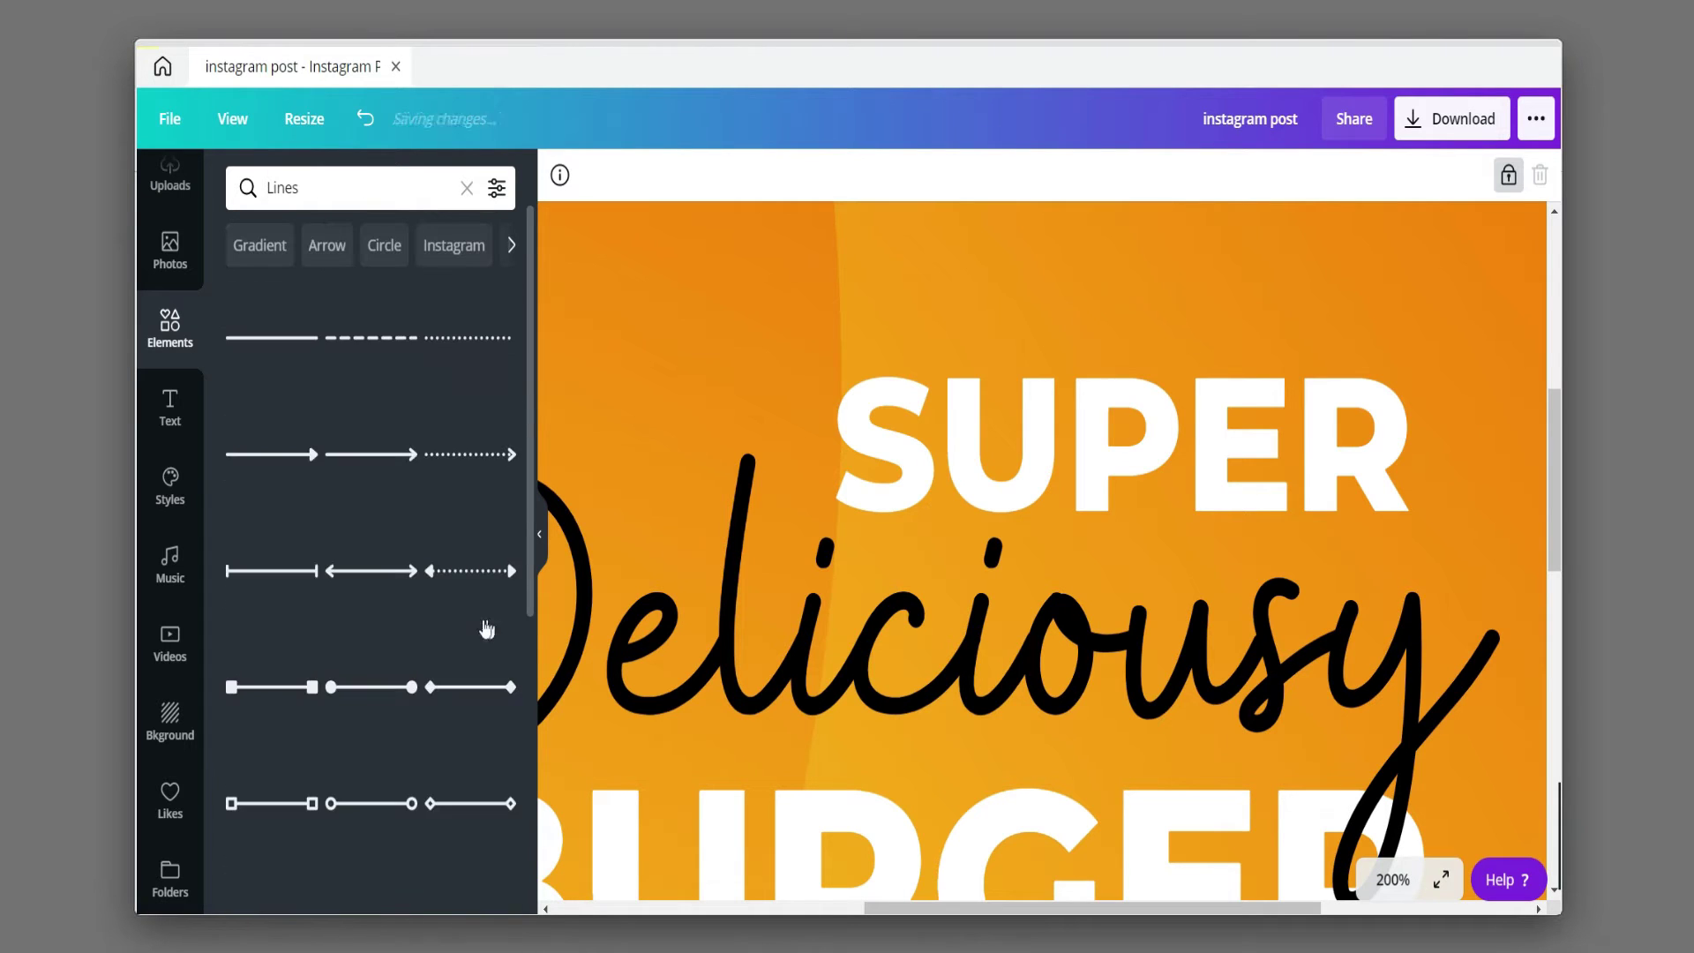
pyautogui.scroll(-5, 483, 628)
pyautogui.scroll(-10, 342, 517)
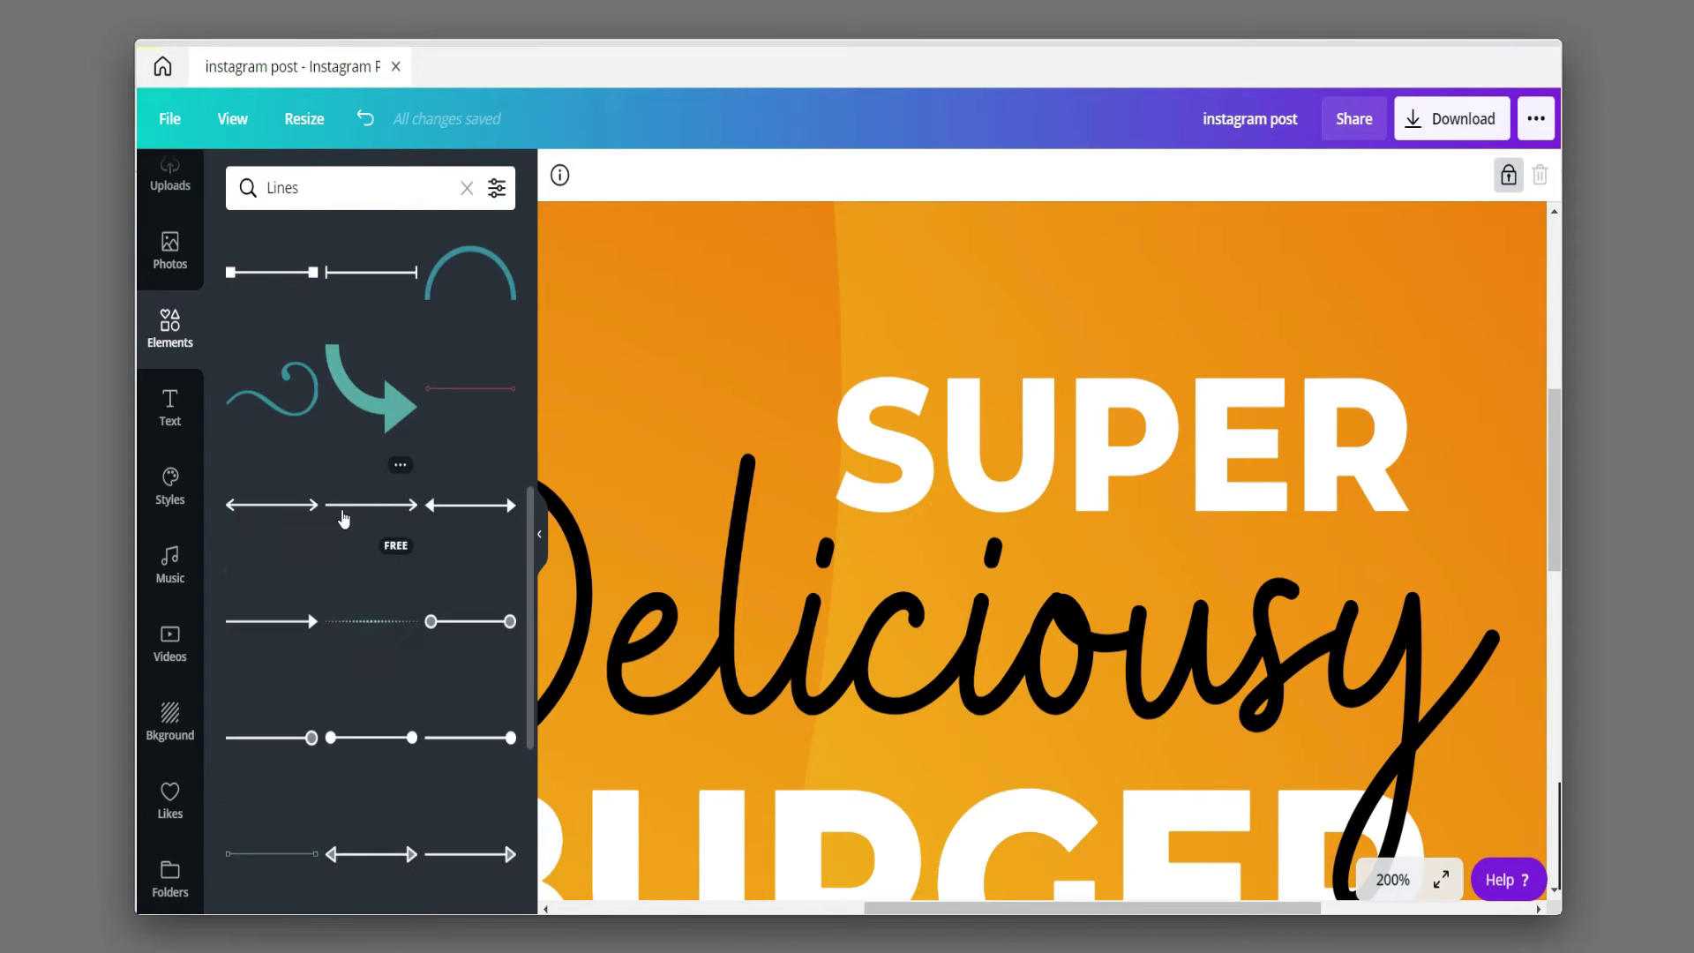
pyautogui.click(1394, 879)
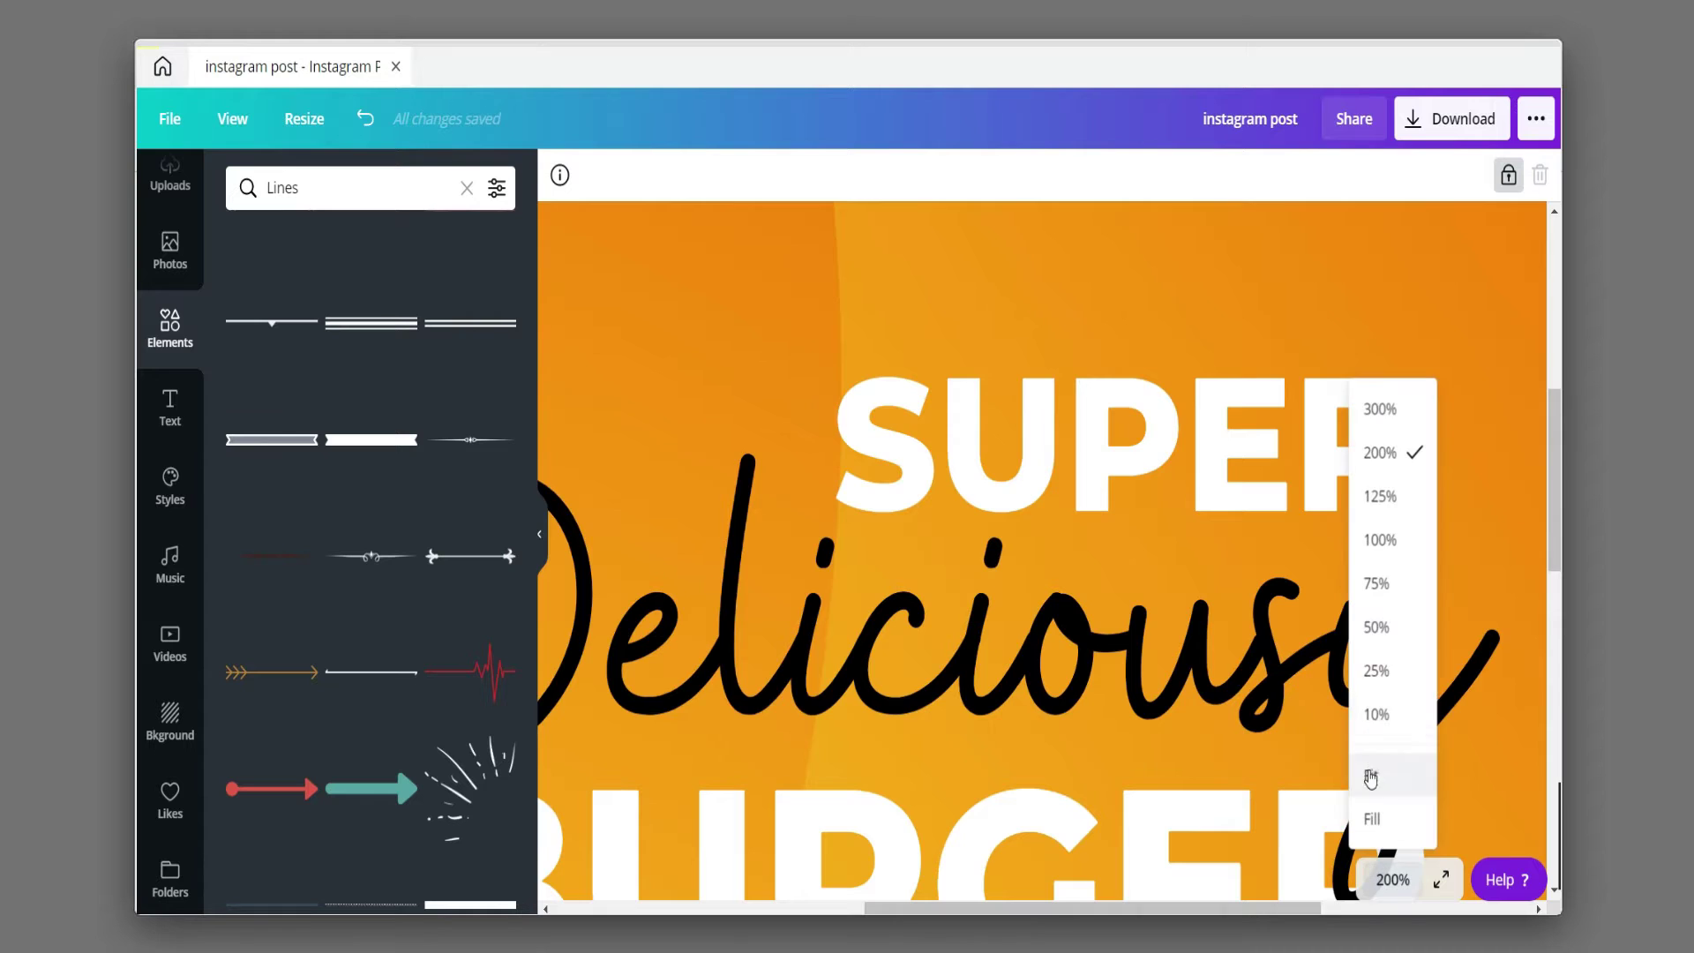
pyautogui.click(1373, 771)
pyautogui.scroll(-5, 422, 648)
pyautogui.click(372, 595)
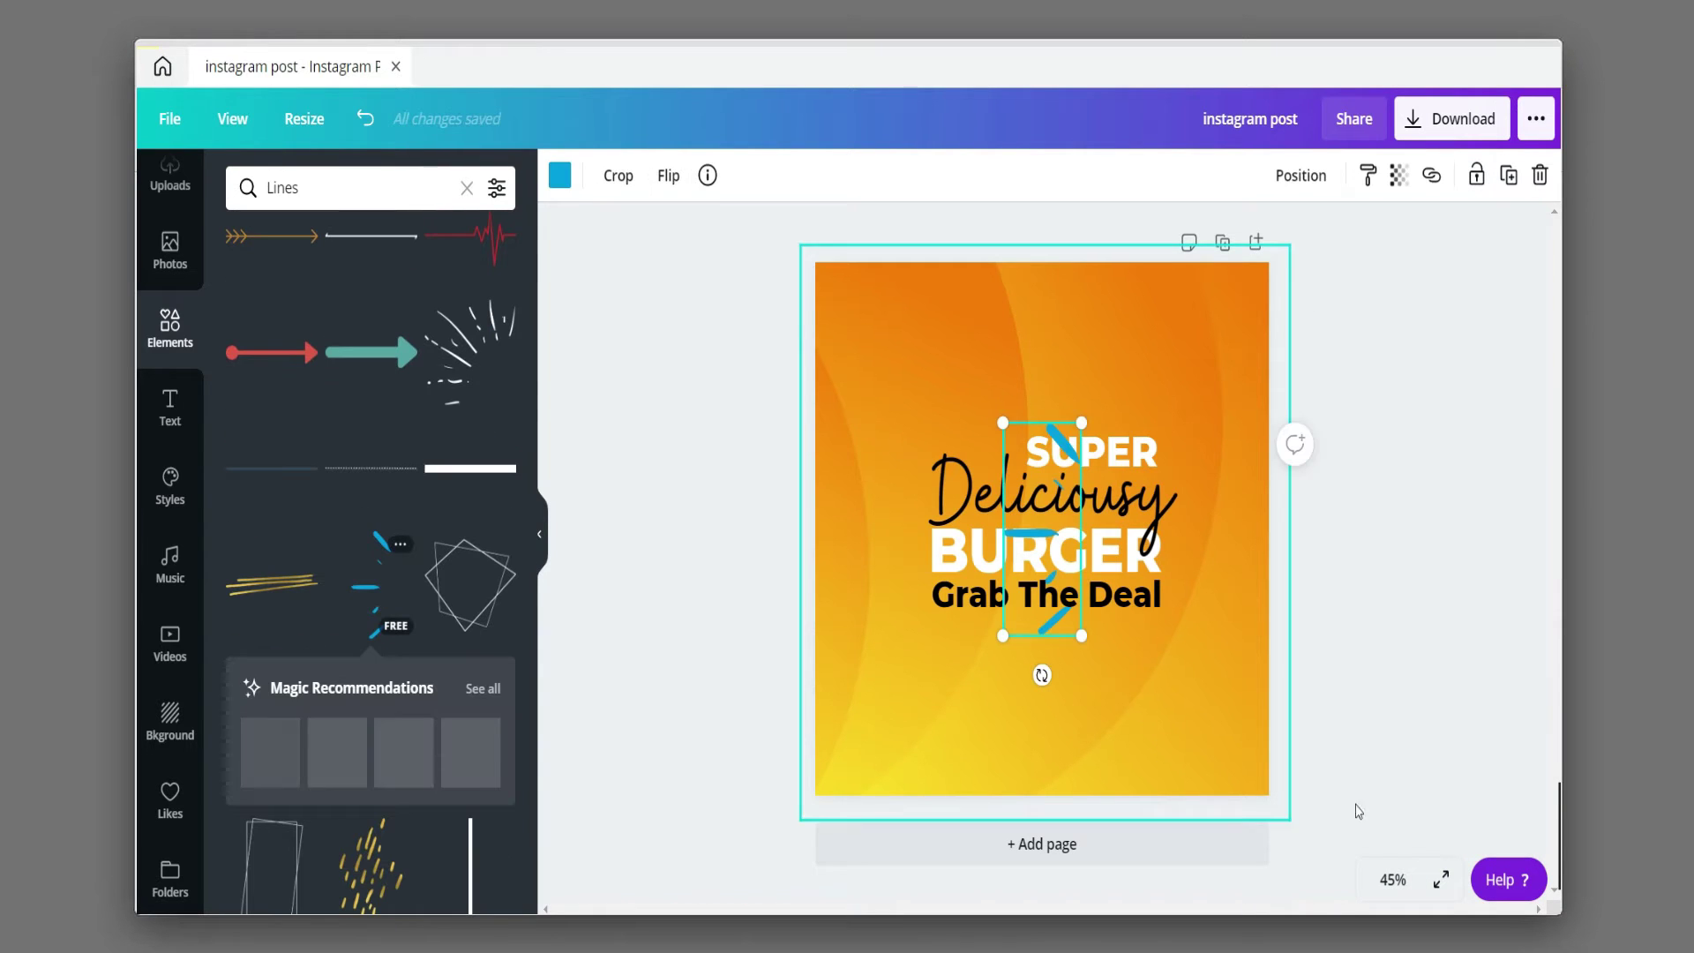
pyautogui.click(1394, 880)
pyautogui.click(1380, 446)
pyautogui.scroll(-5, 1221, 618)
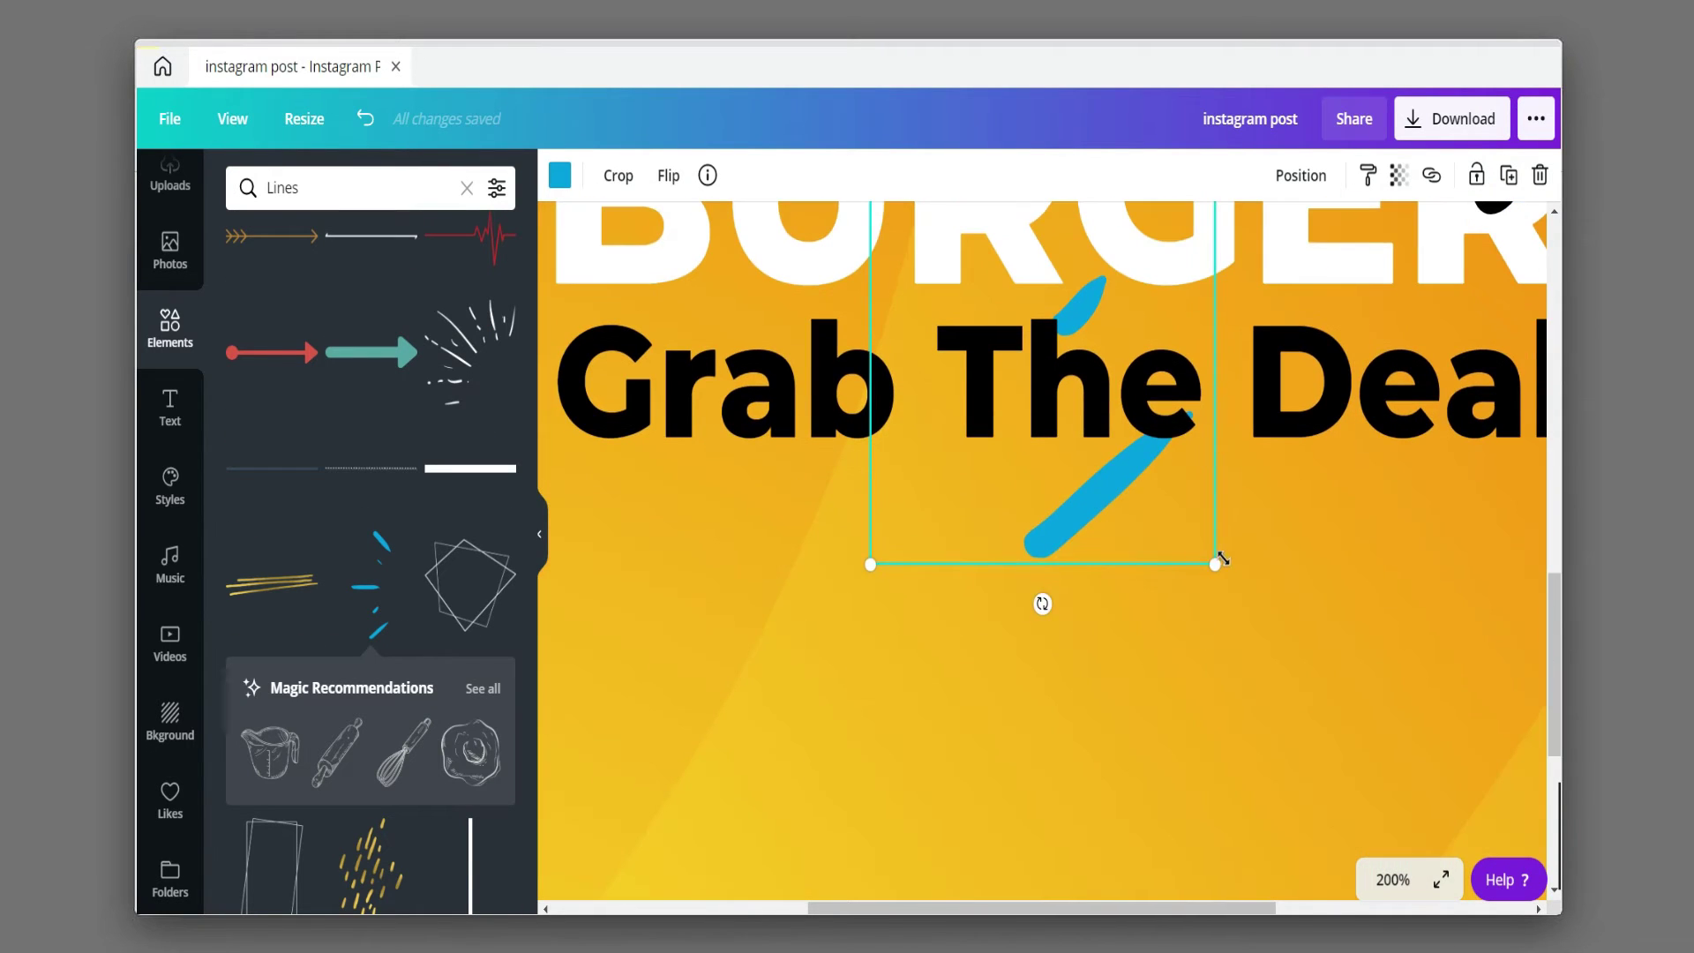
pyautogui.moveTo(1215, 563); pyautogui.dragTo(1030, 251)
pyautogui.scroll(7, 1035, 270)
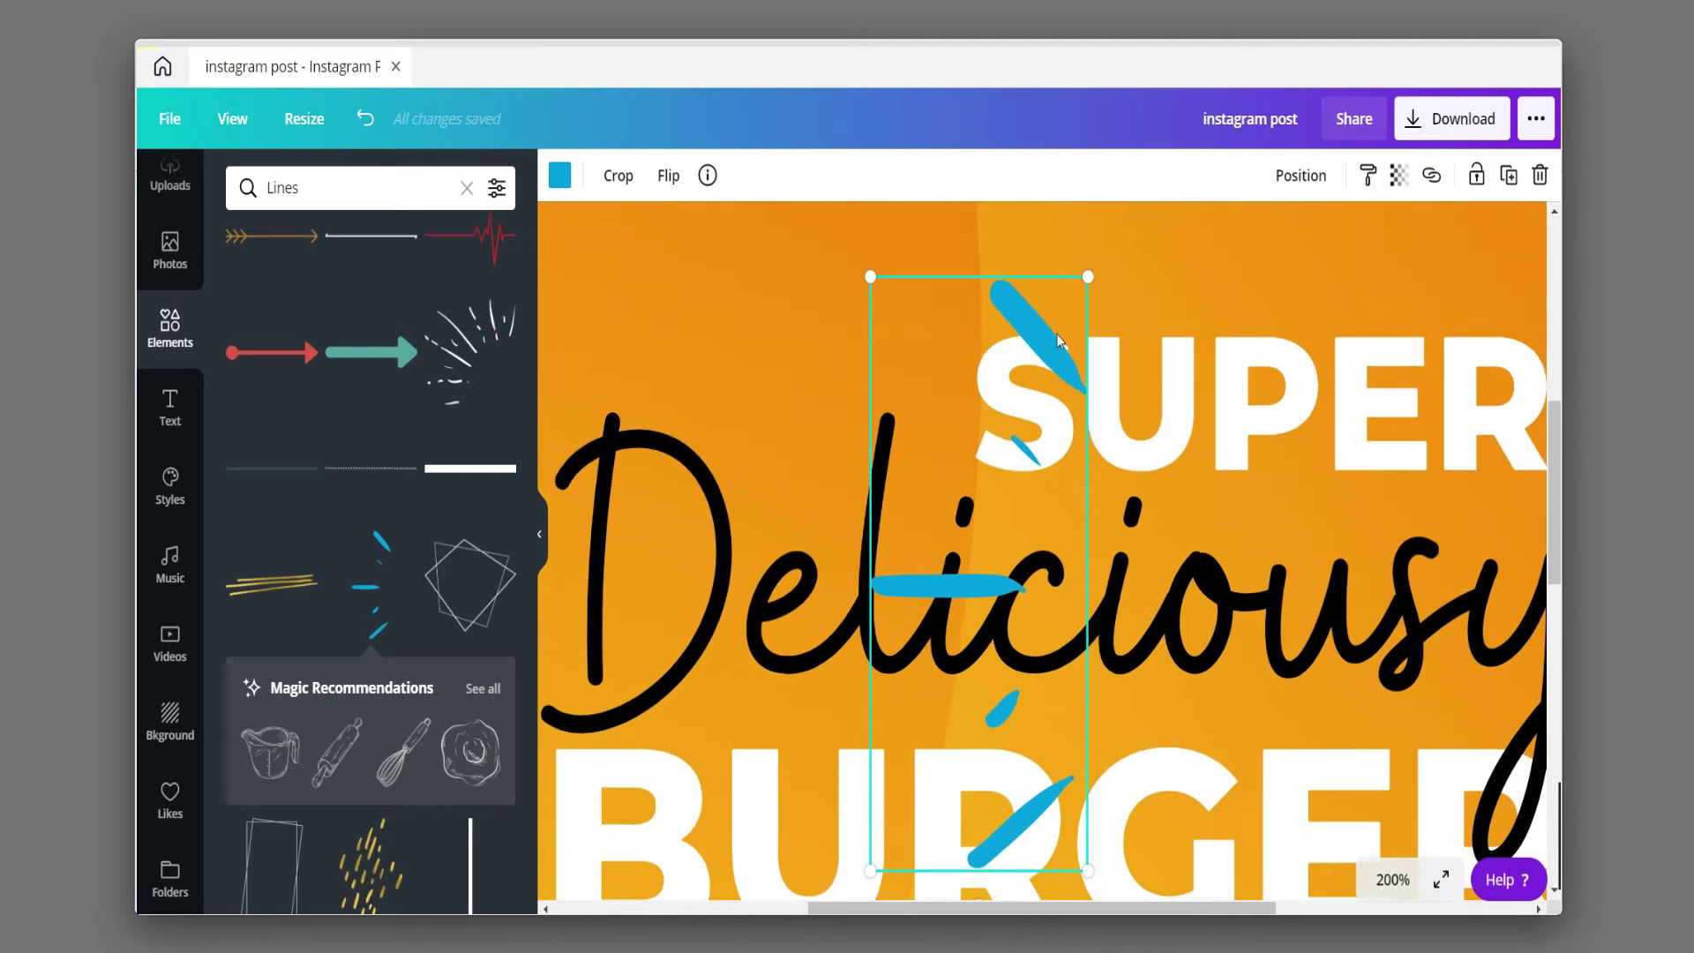
pyautogui.moveTo(1003, 518); pyautogui.dragTo(952, 642)
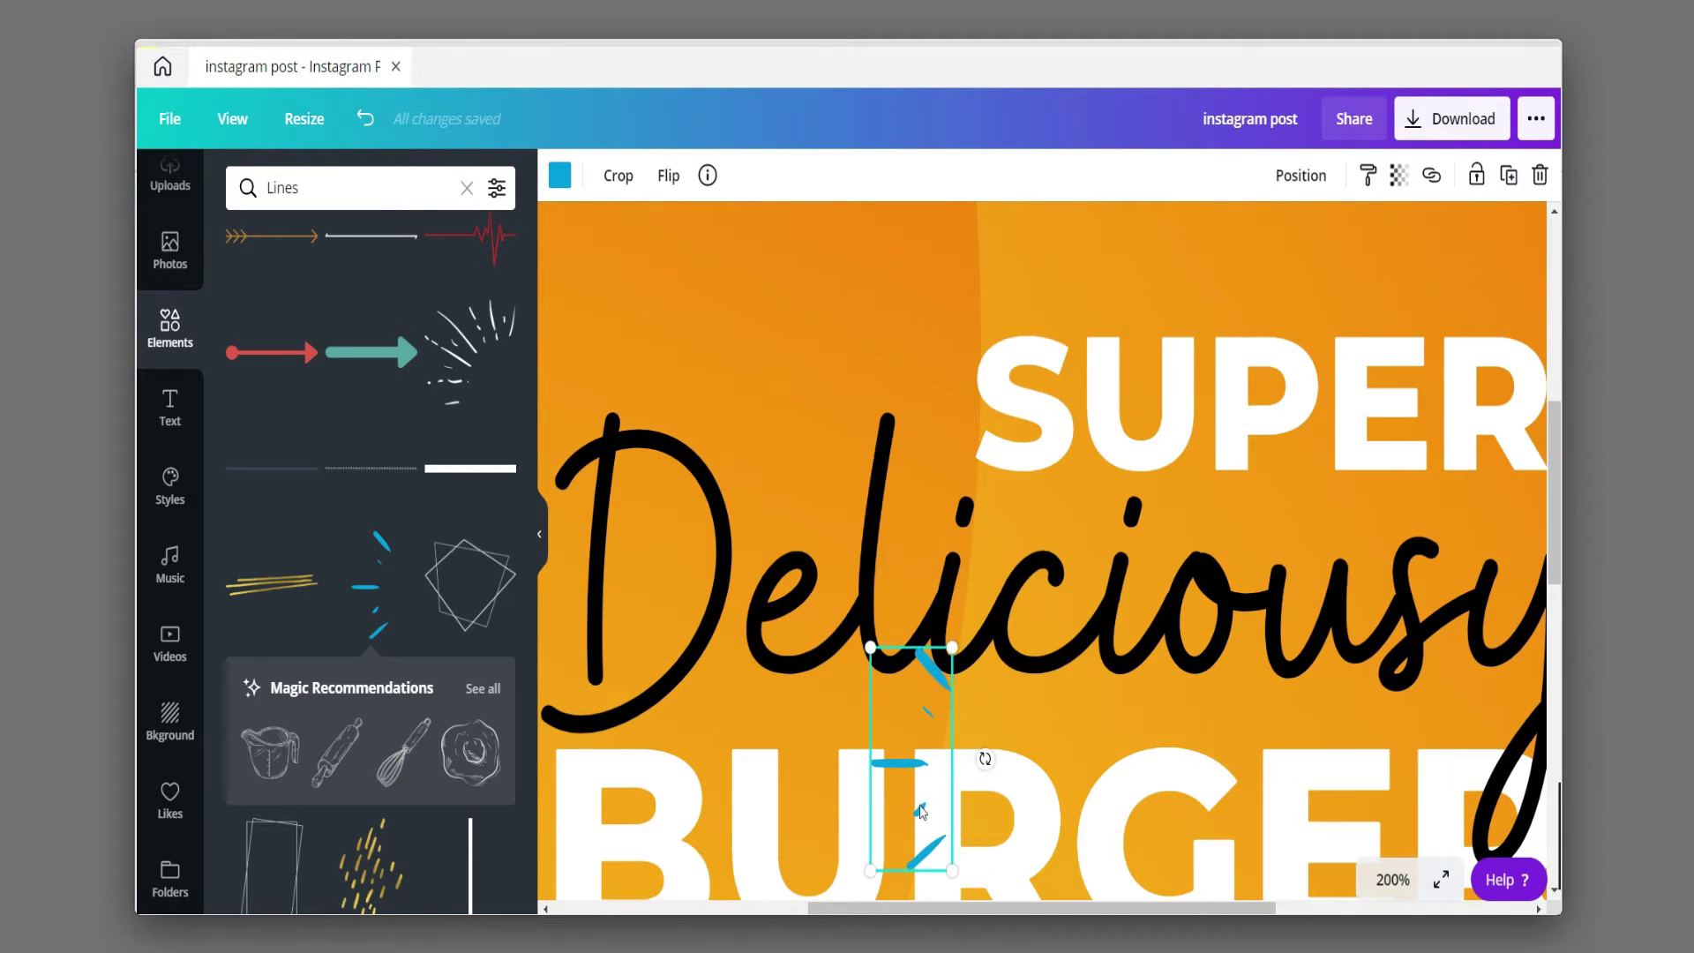
pyautogui.moveTo(922, 798); pyautogui.dragTo(942, 395)
pyautogui.moveTo(971, 240); pyautogui.dragTo(939, 378)
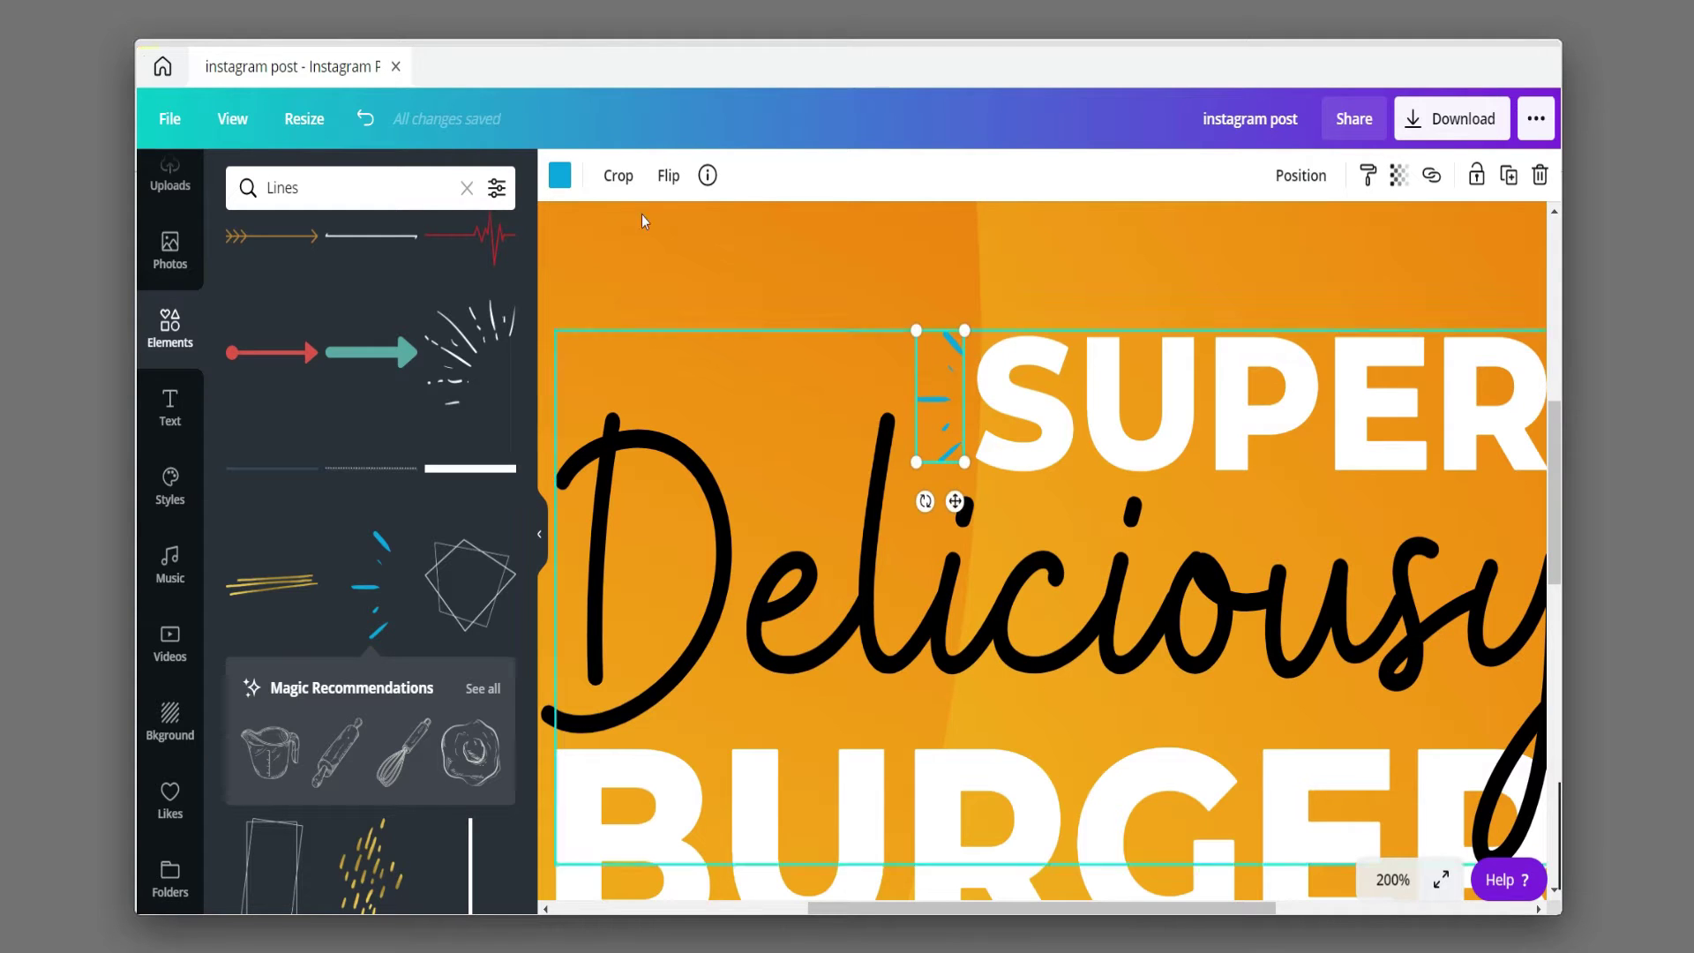
# - Duplicate the burst, flip it horizontally, and place it beside the R of SUPER
pyautogui.click(1509, 174)
pyautogui.click(668, 177)
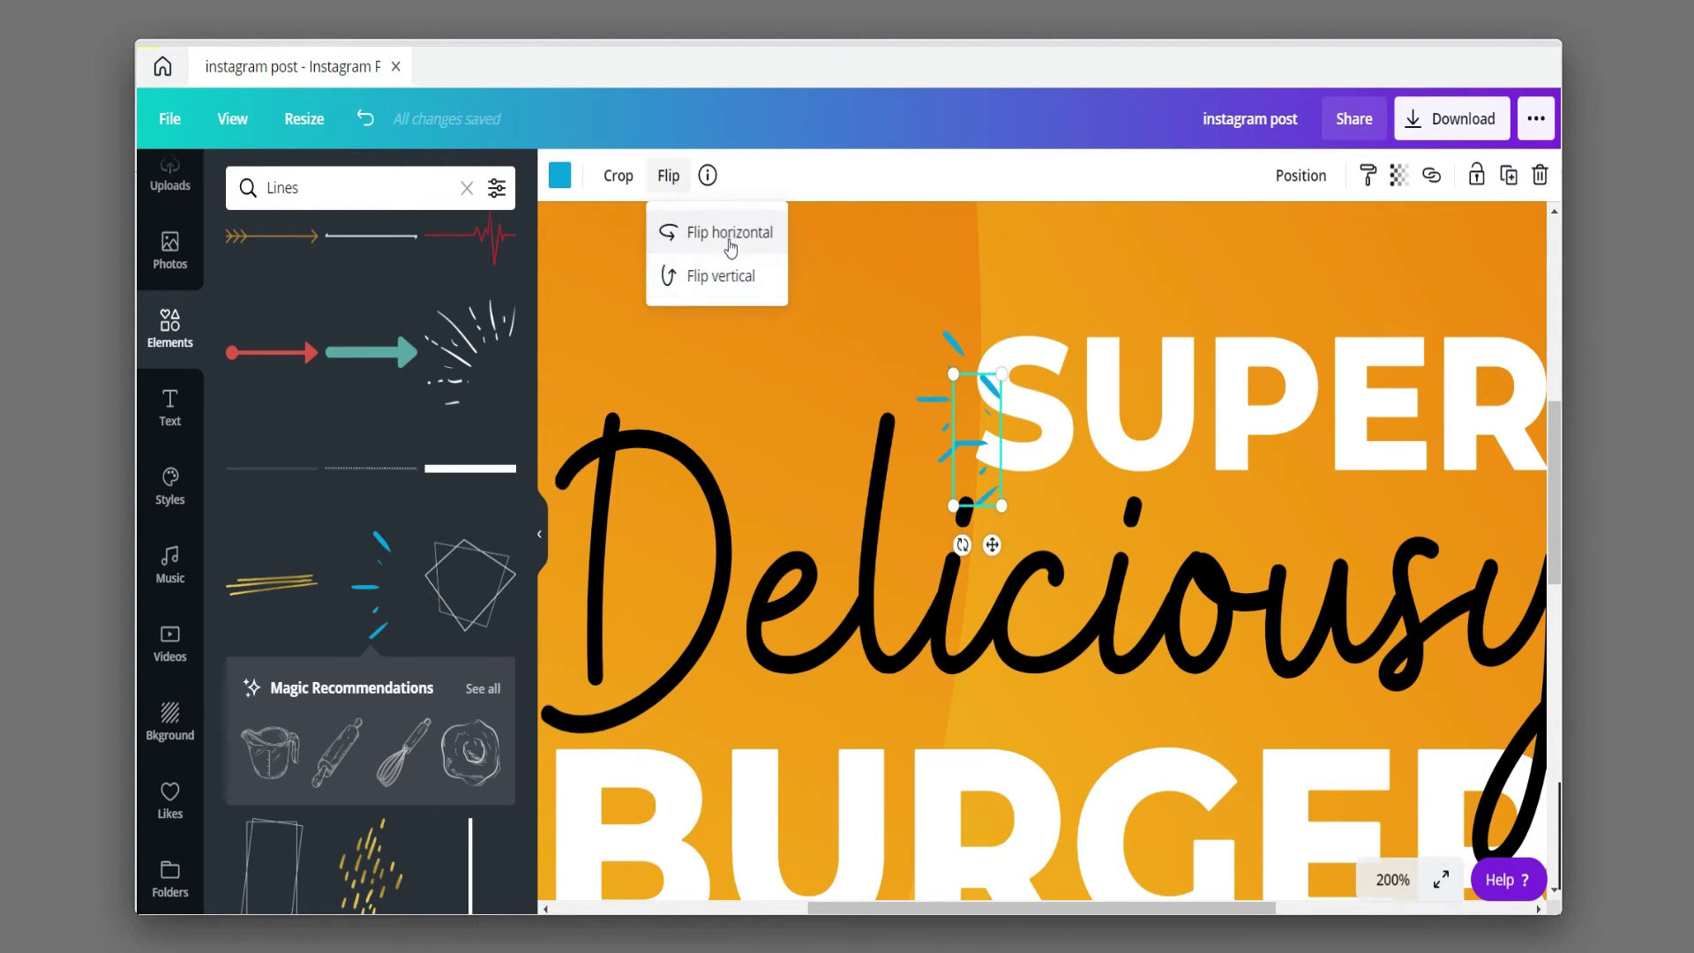
pyautogui.click(726, 231)
pyautogui.moveTo(977, 442)
pyautogui.mouseDown()
pyautogui.moveTo(976, 423)
pyautogui.moveTo(1570, 409)
pyautogui.mouseUp()
pyautogui.moveTo(1148, 908); pyautogui.dragTo(1242, 893)
pyautogui.moveTo(1348, 406); pyautogui.dragTo(1377, 402)
# - Recolour both burst strokes white
pyautogui.click(559, 175)
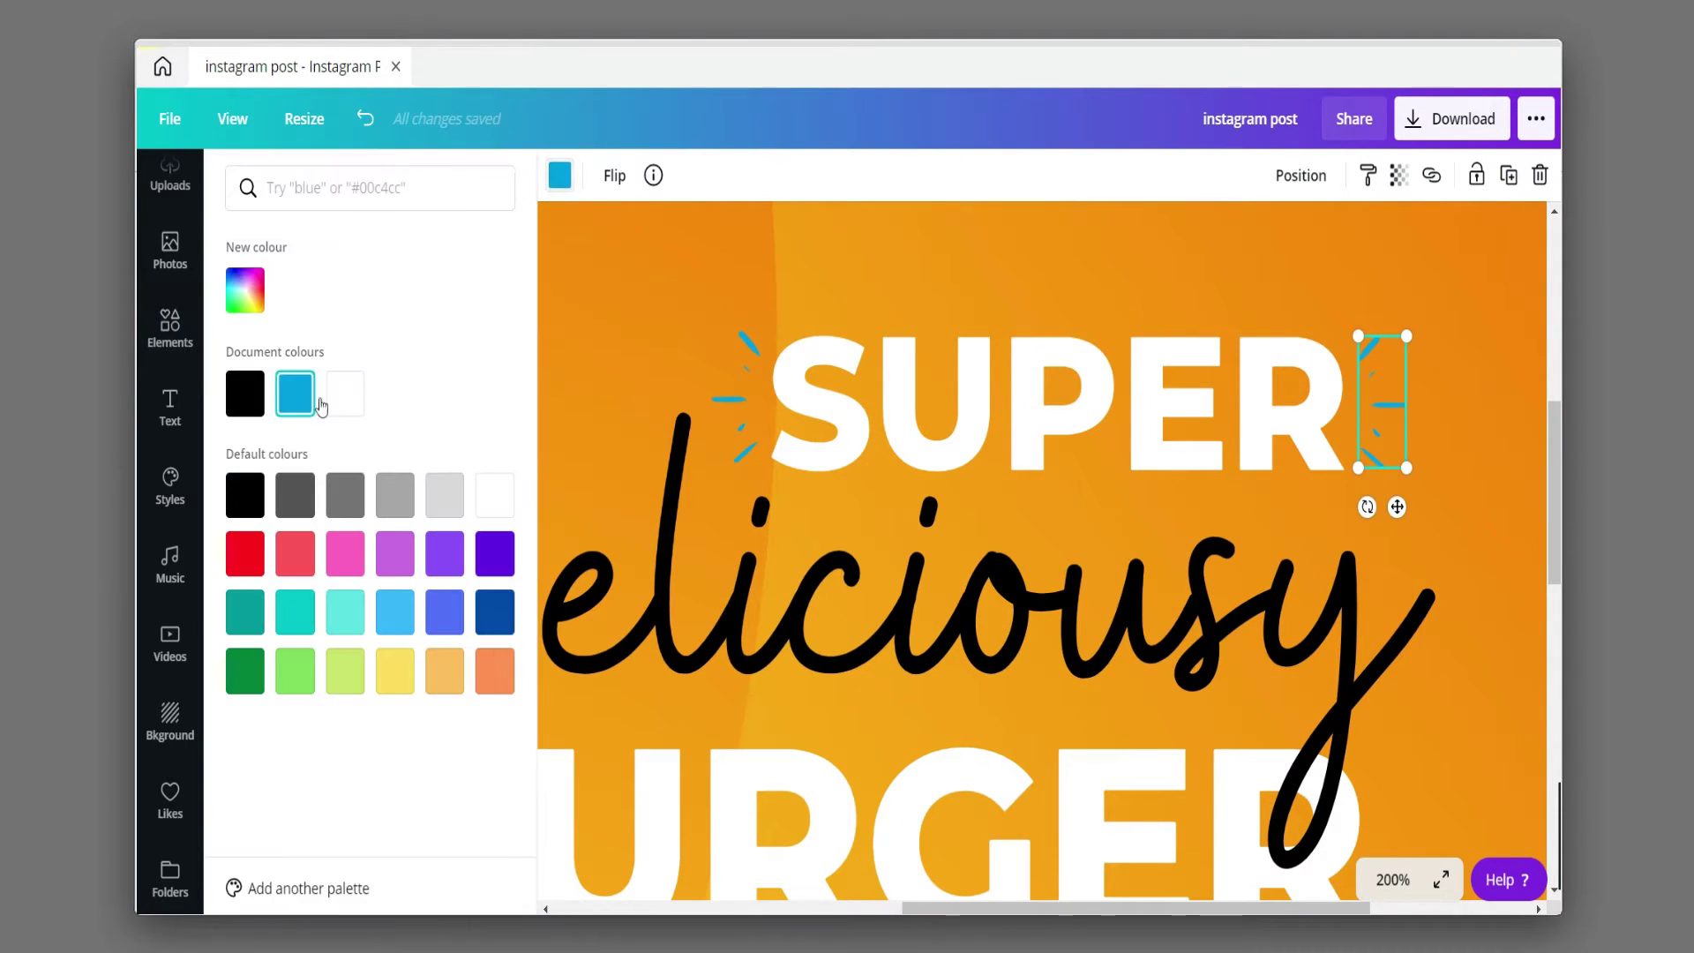
pyautogui.click(495, 495)
pyautogui.click(732, 340)
pyautogui.click(345, 393)
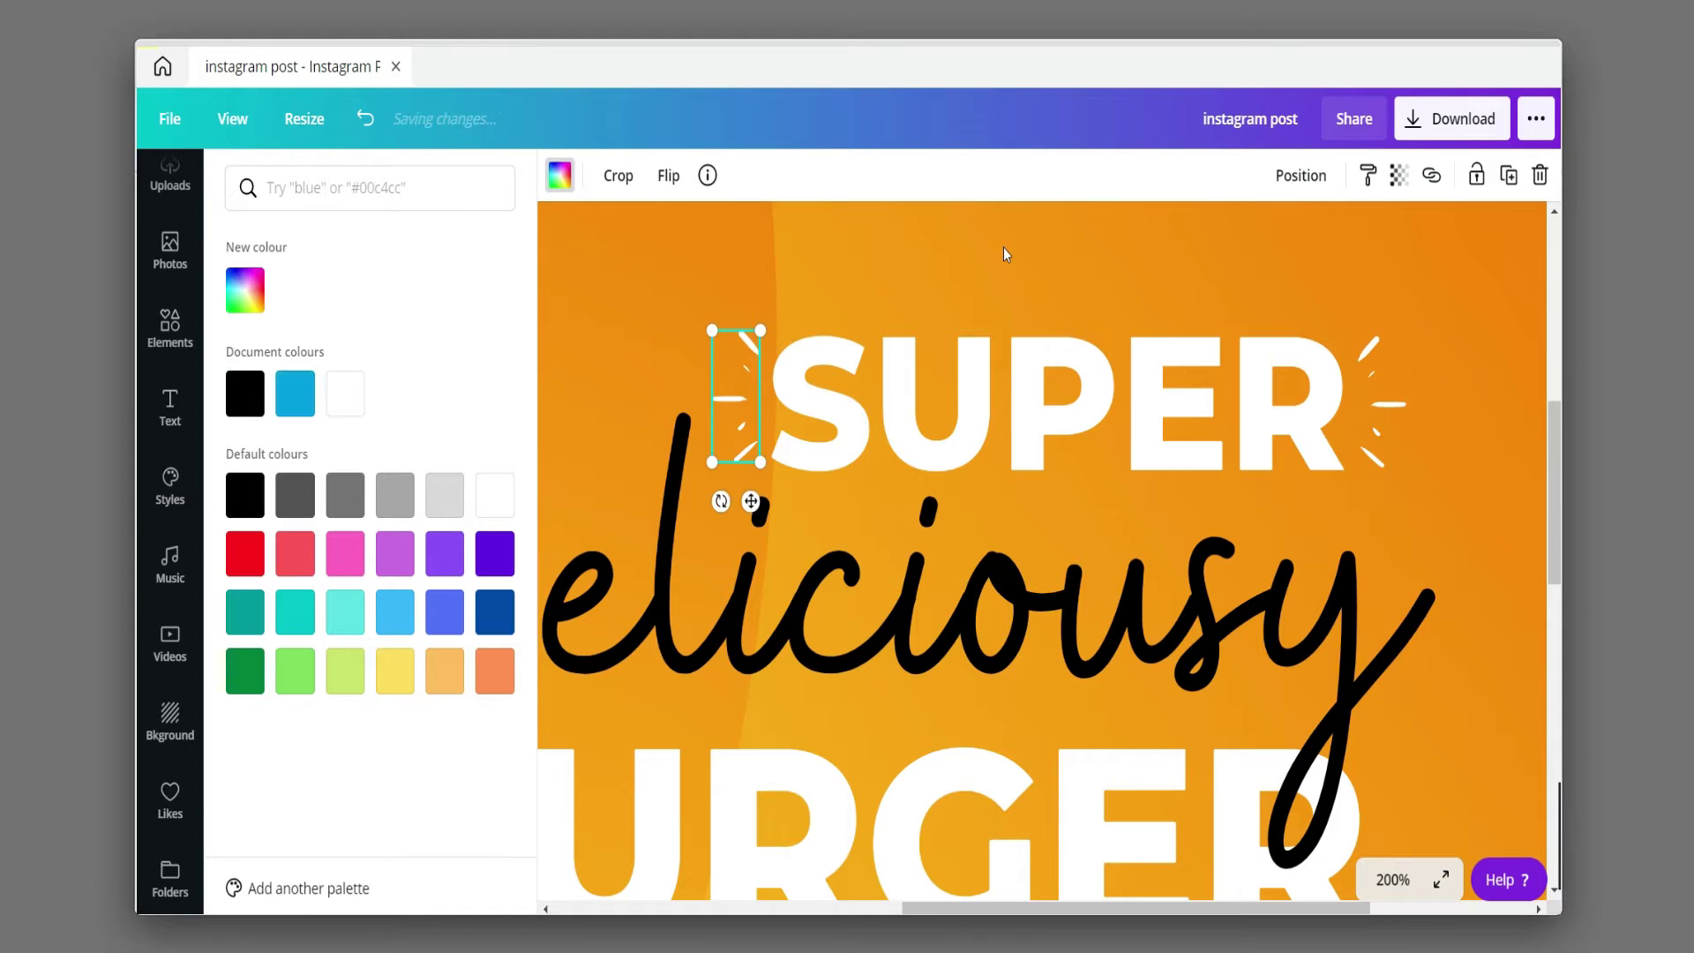
pyautogui.click(1006, 253)
pyautogui.click(1403, 893)
pyautogui.click(1380, 783)
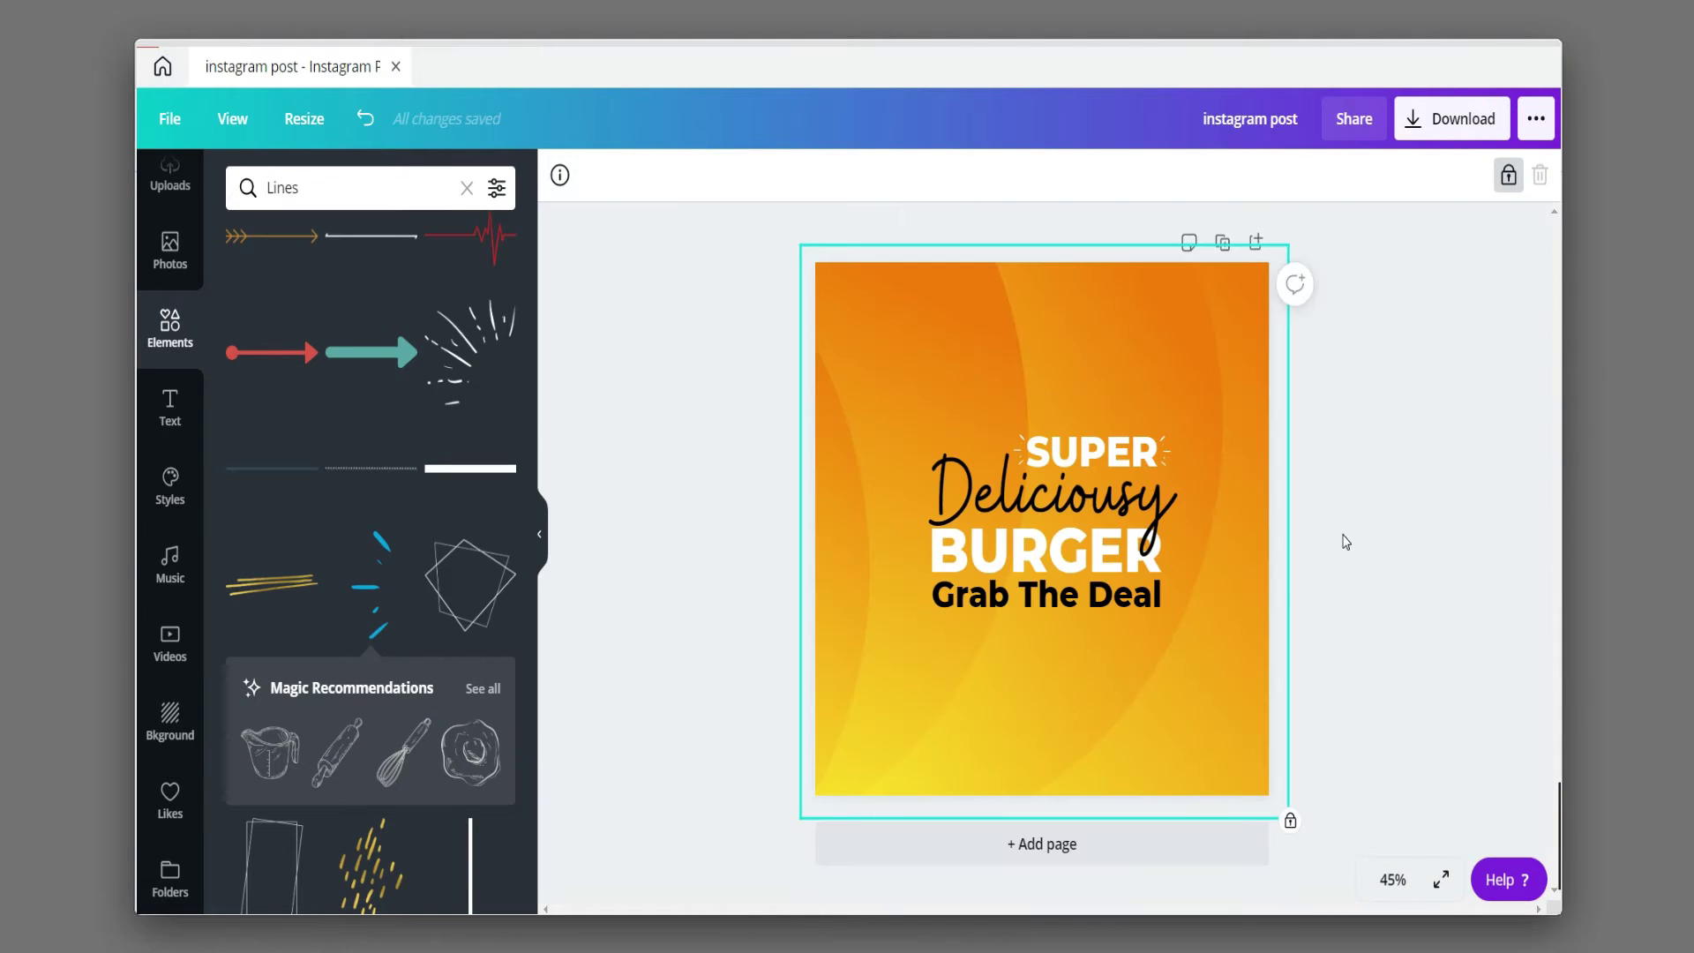
# - Apply the Lift effect at intensity 50 to the Grab The Deal text
pyautogui.click(1213, 684)
pyautogui.moveTo(1168, 595); pyautogui.dragTo(974, 347)
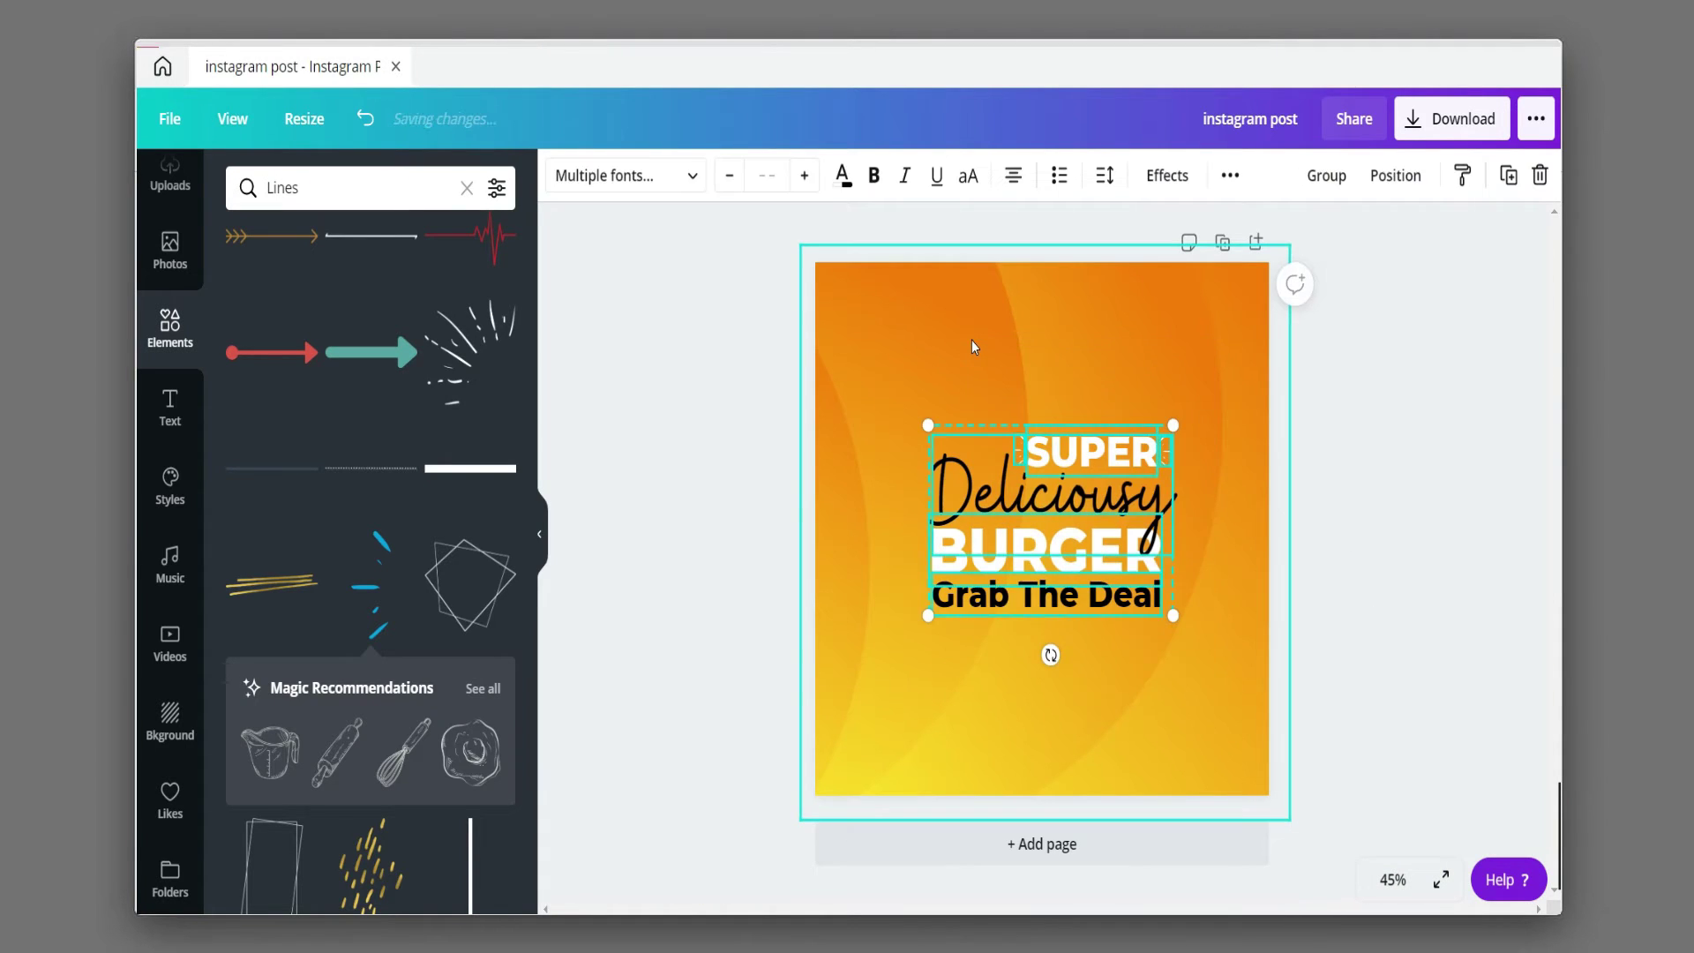
pyautogui.click(1092, 389)
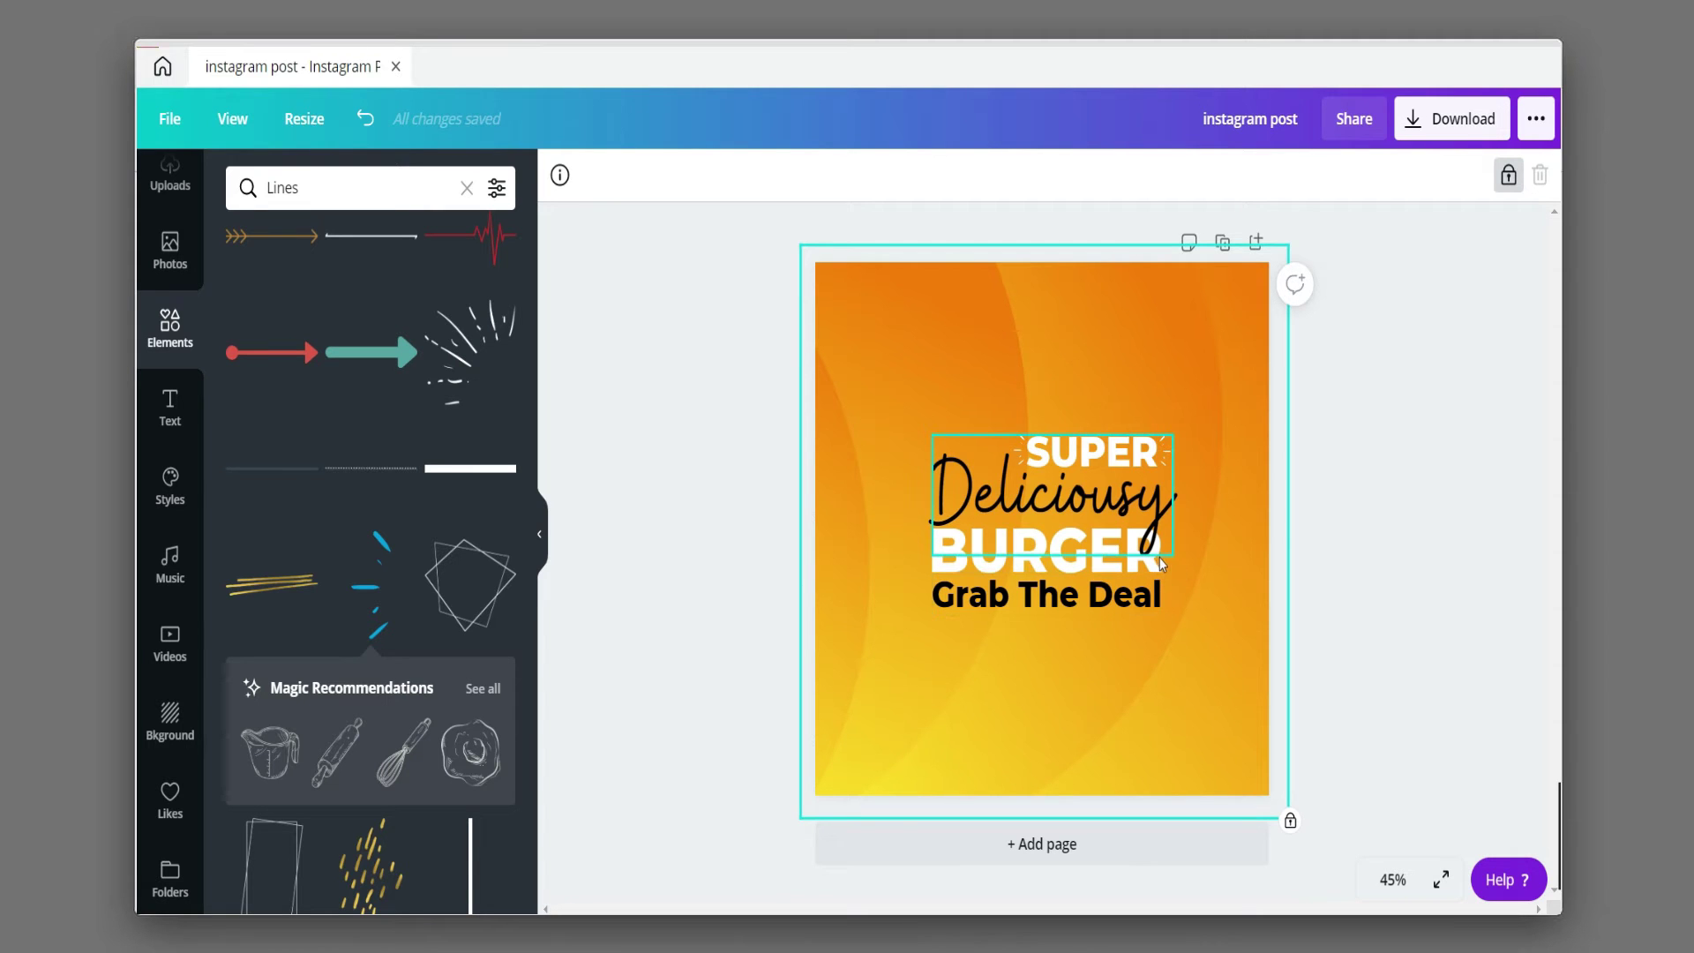
pyautogui.scroll(5, 1156, 560)
pyautogui.click(1105, 749)
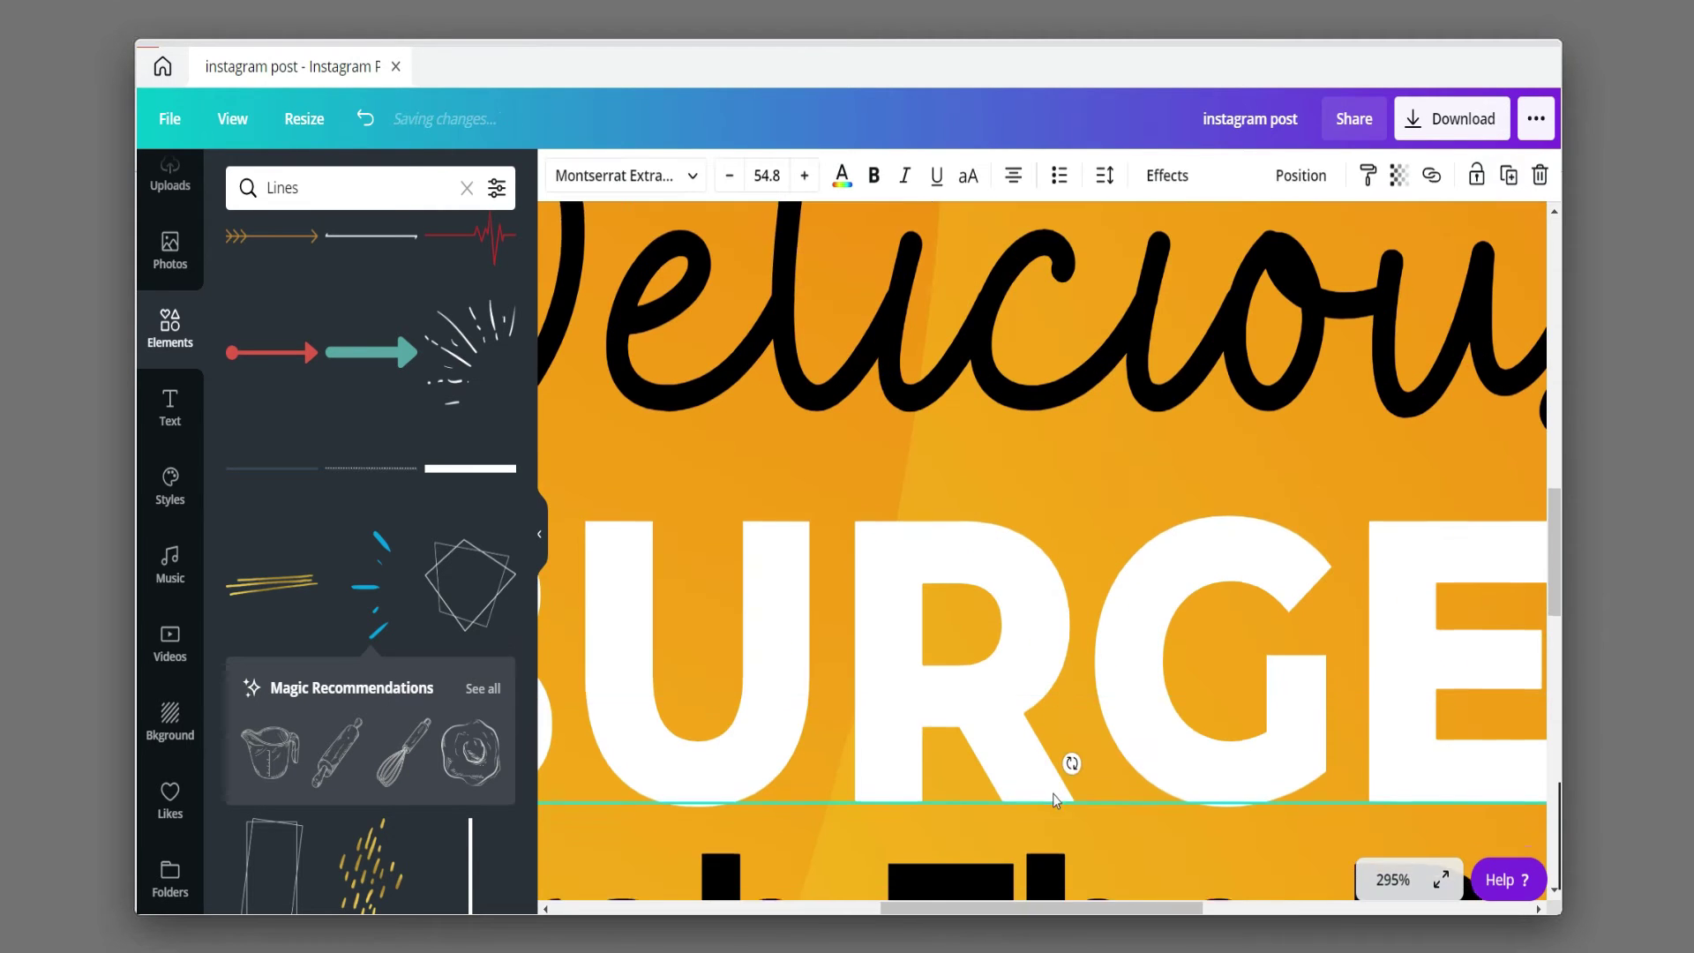
pyautogui.click(1394, 879)
pyautogui.click(1382, 769)
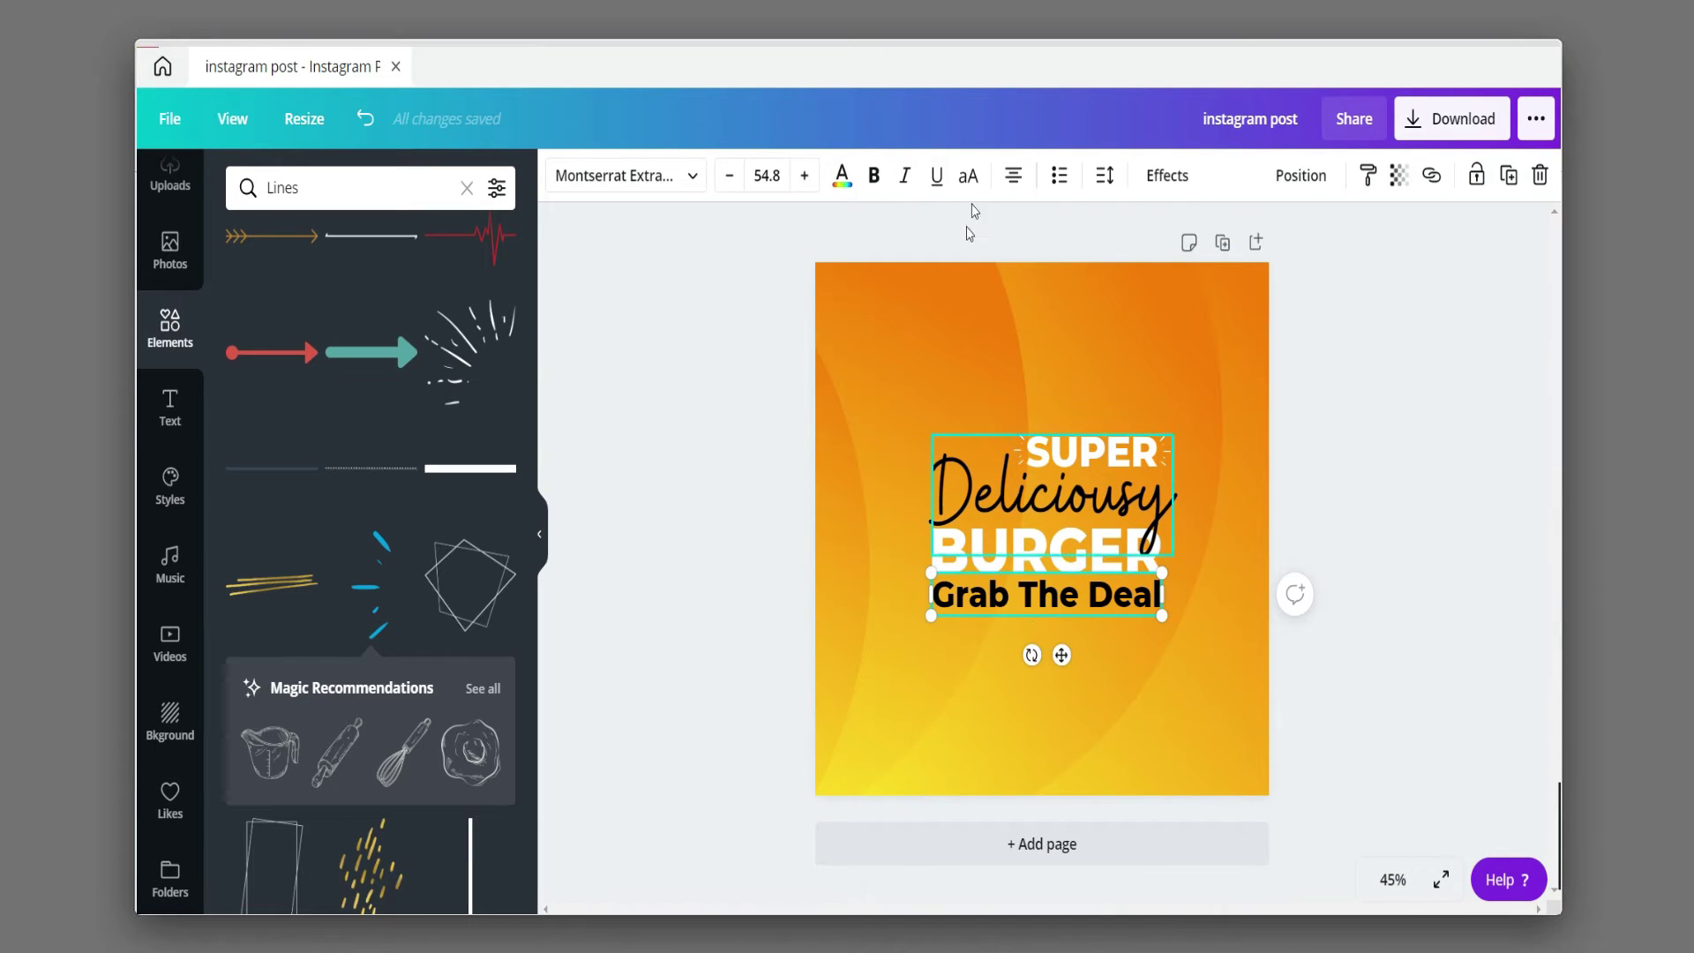
pyautogui.click(1185, 192)
pyautogui.click(485, 313)
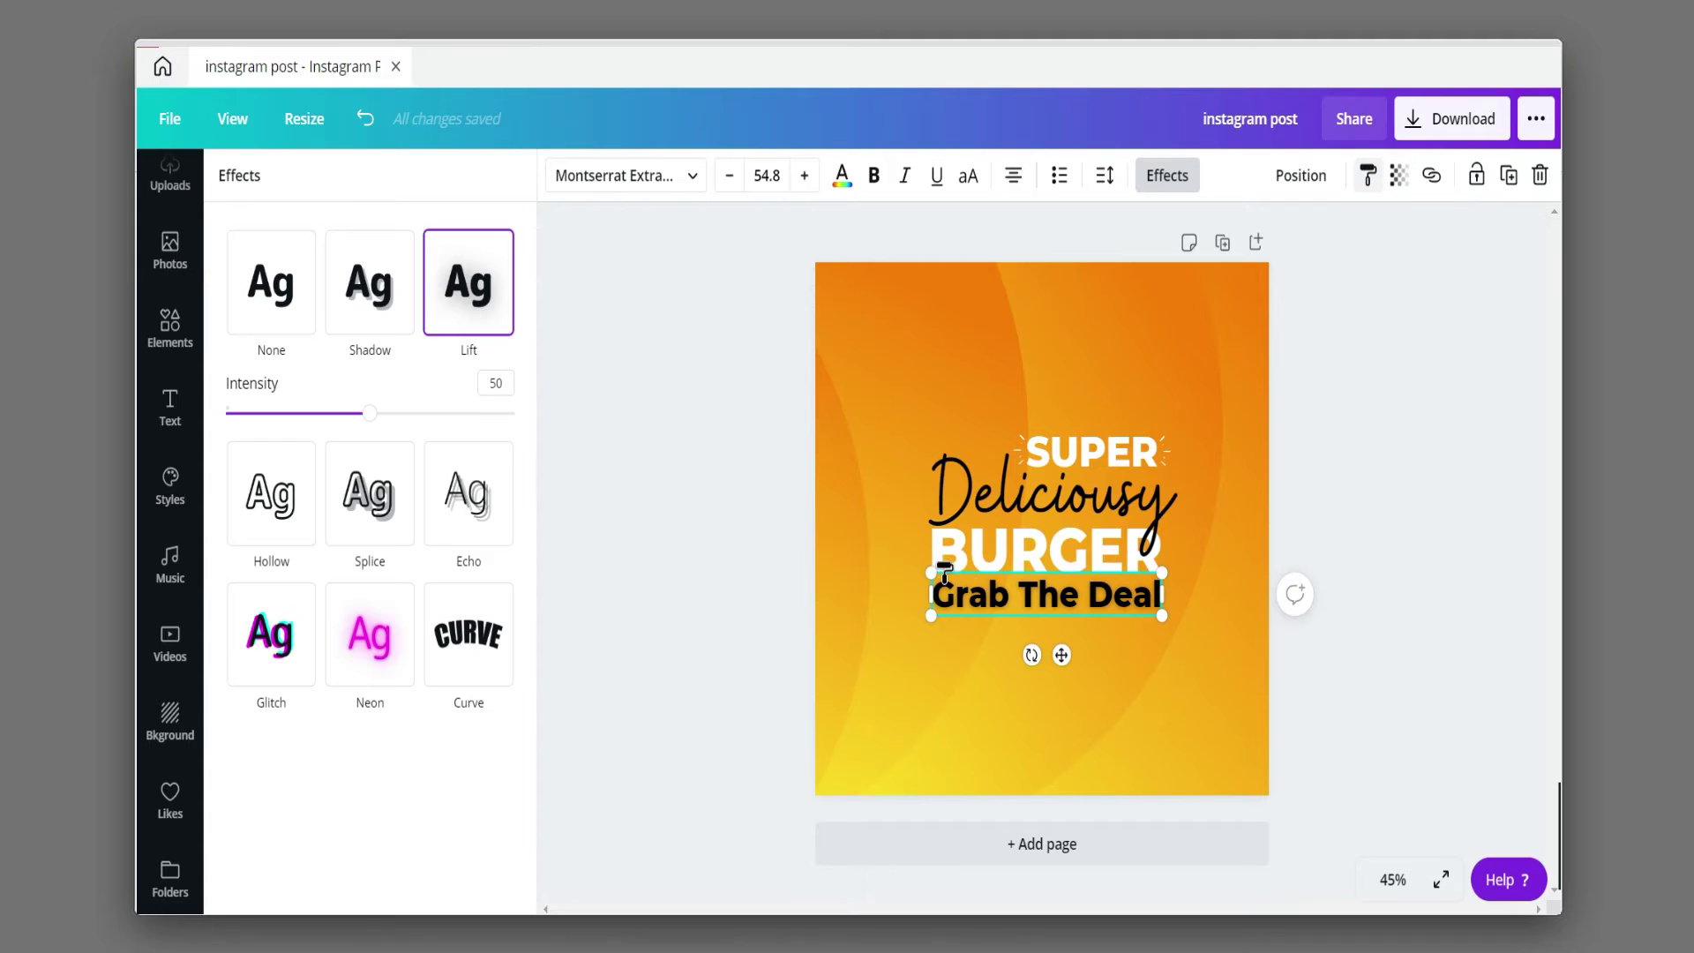
pyautogui.click(955, 522)
pyautogui.hotkey('ctrl', 'z')
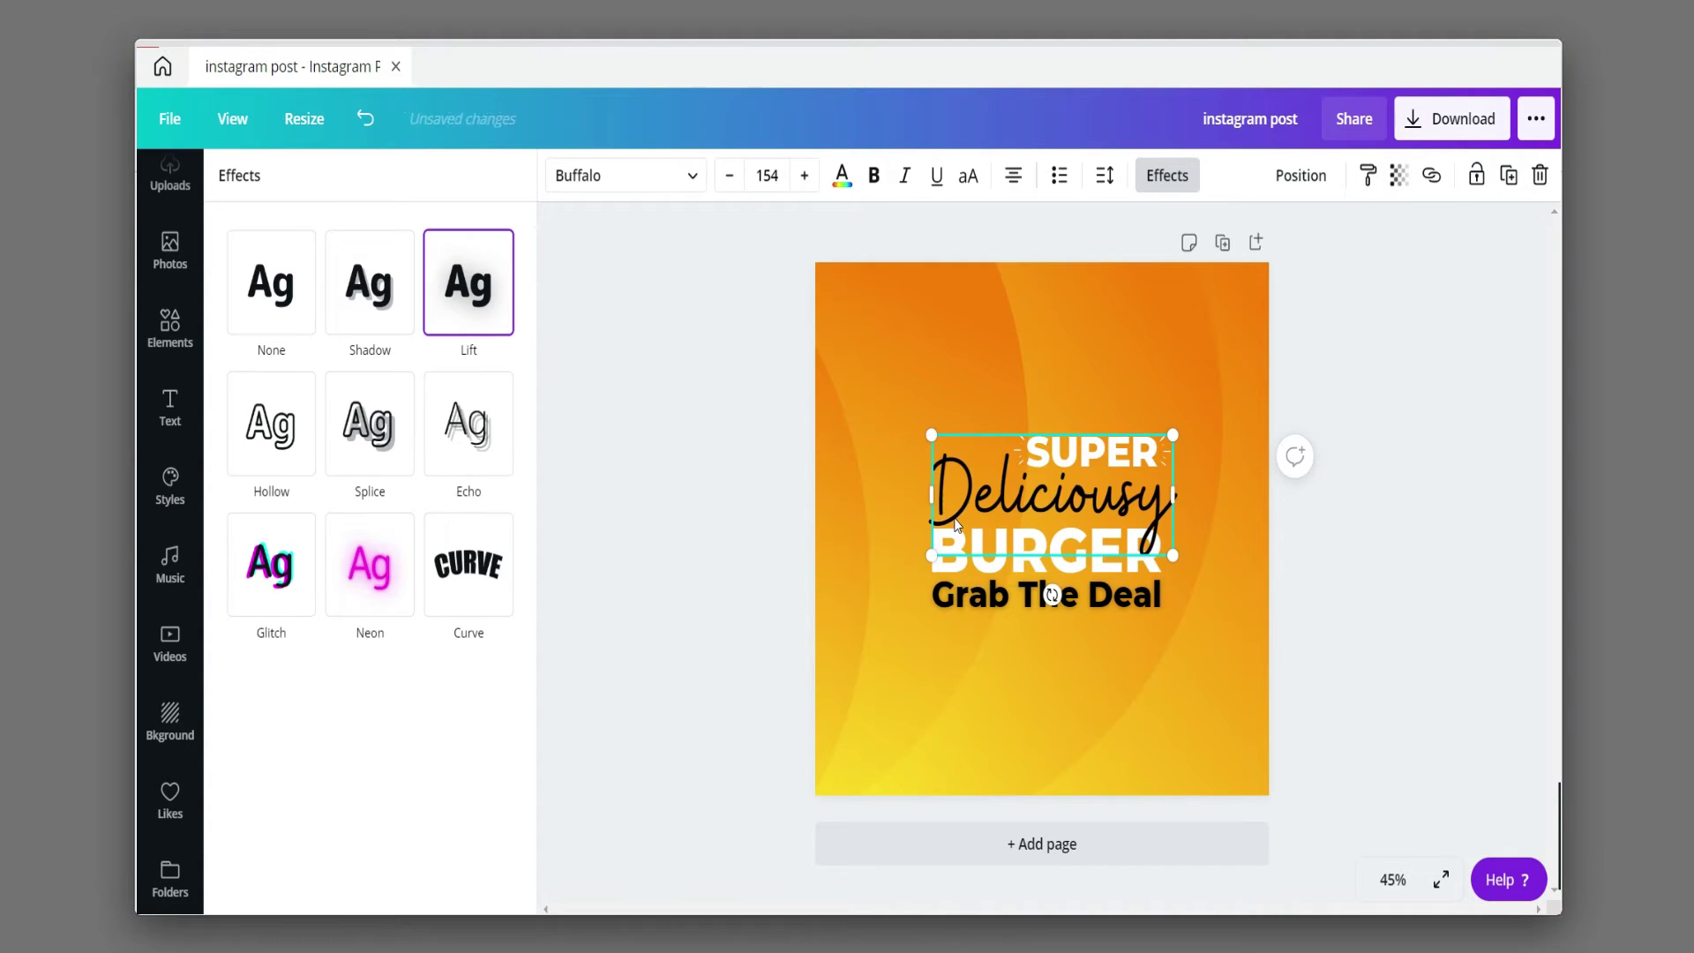
pyautogui.click(1436, 580)
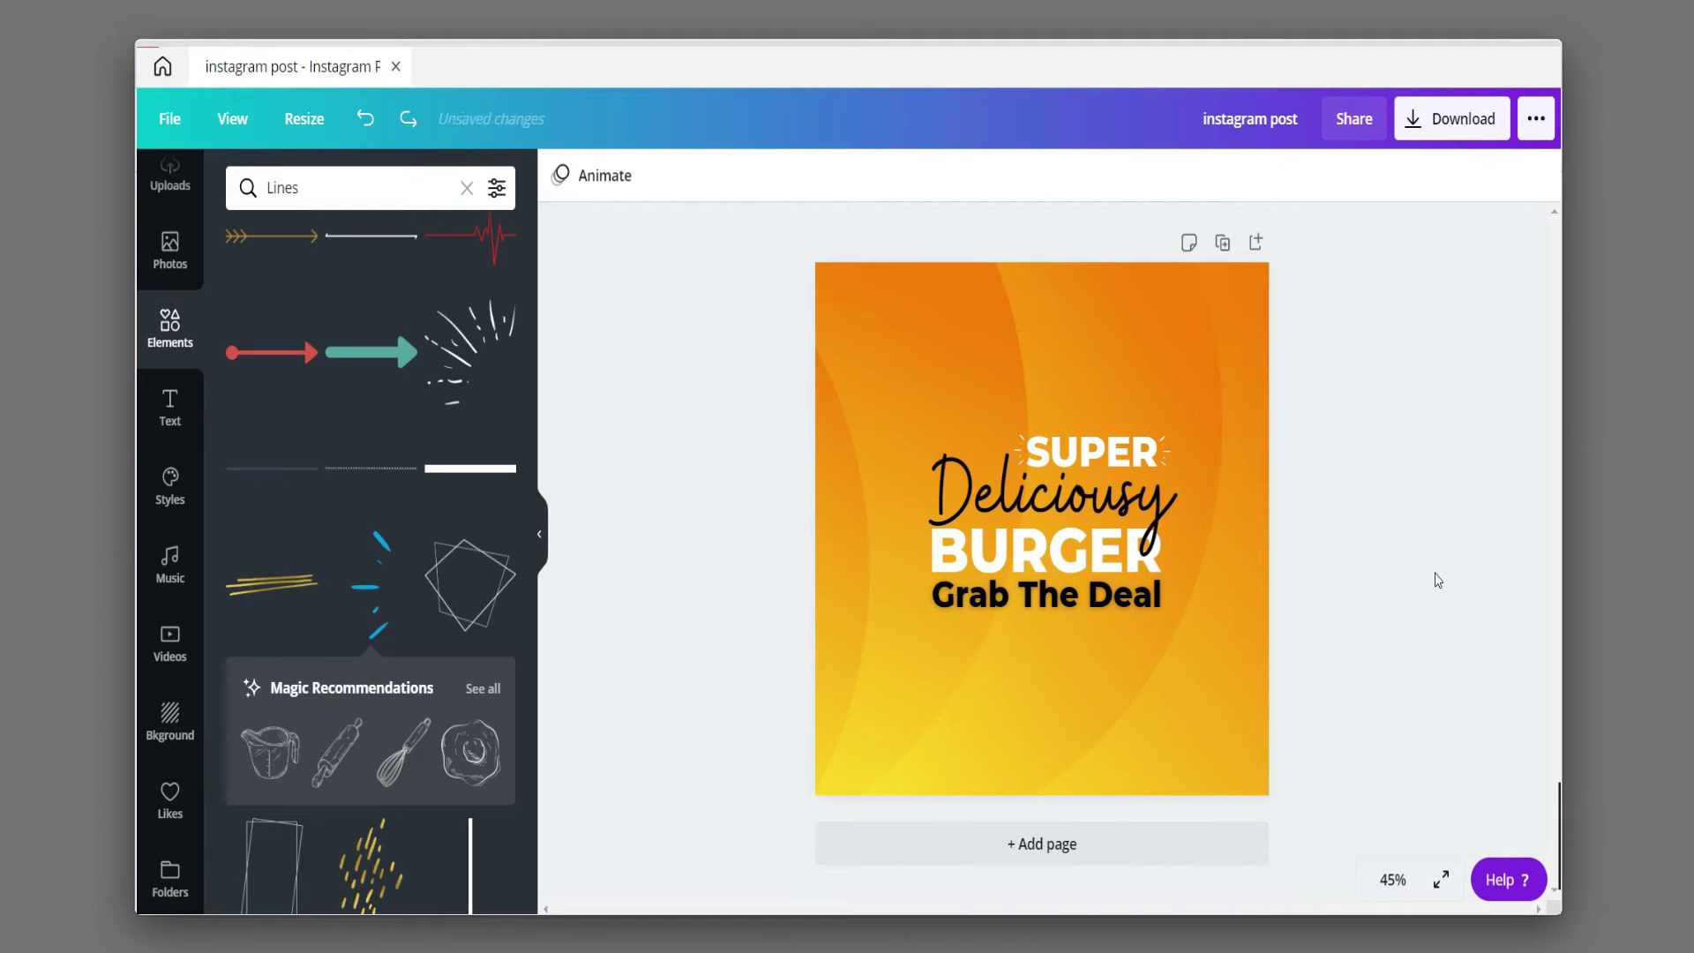
# - Reposition Grab The Deal so it sits tucked just under BURGER
pyautogui.click(1072, 609)
pyautogui.moveTo(940, 570); pyautogui.dragTo(940, 591)
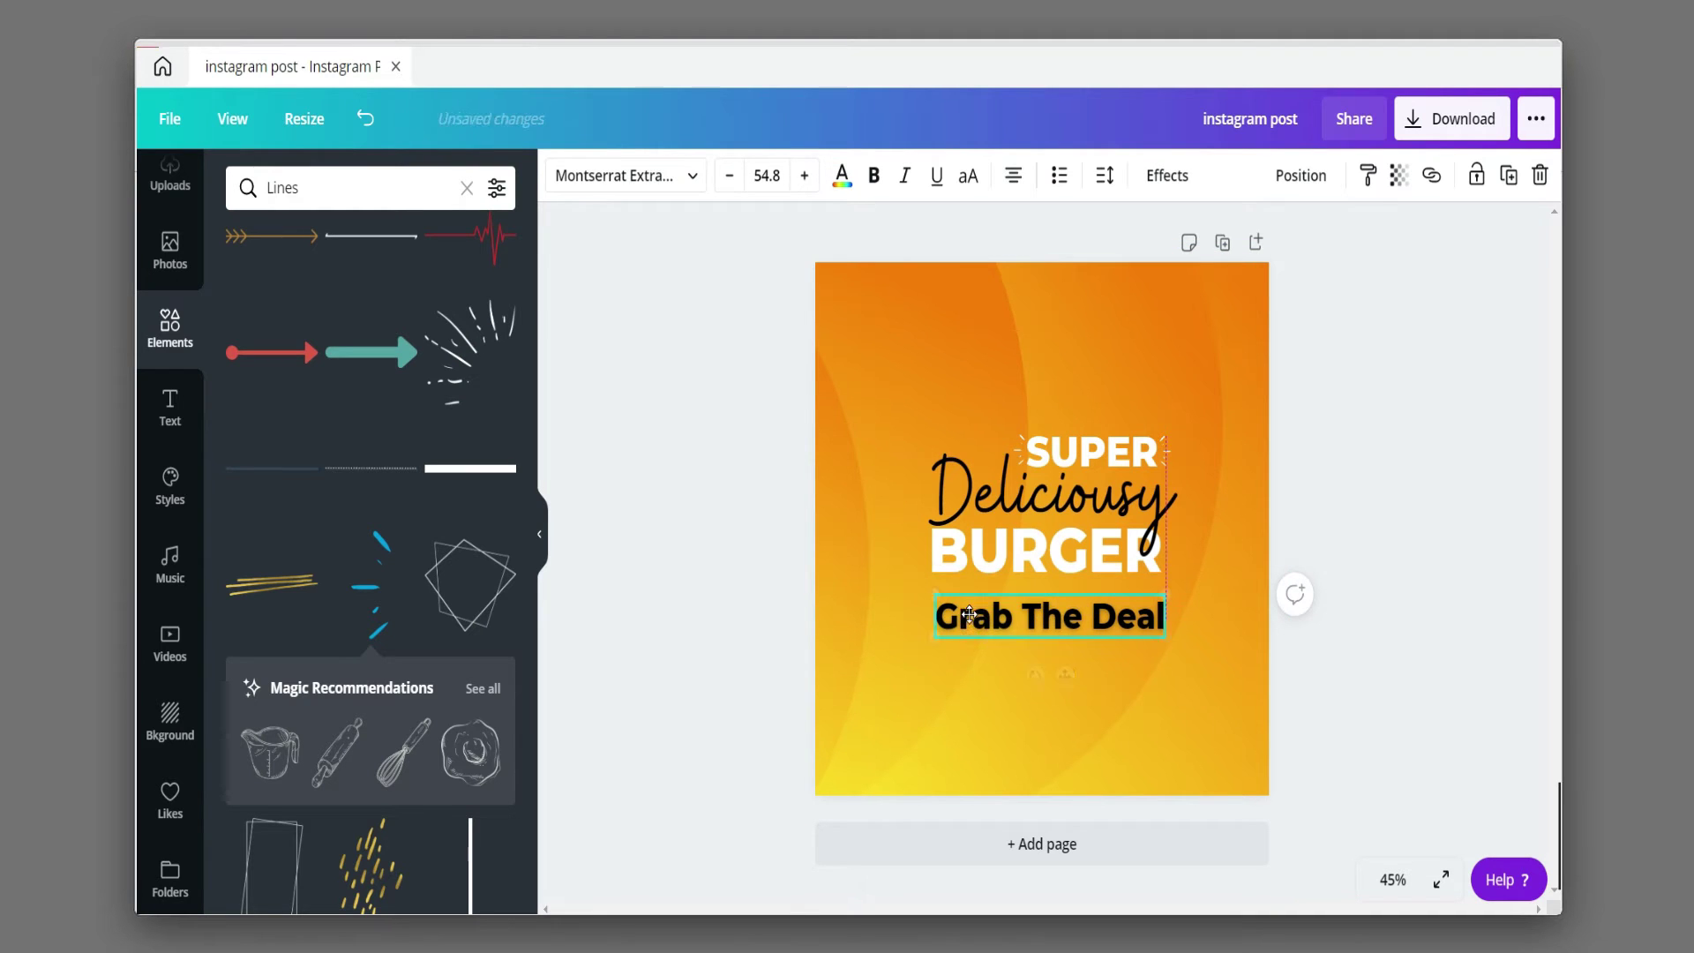
pyautogui.click(941, 590)
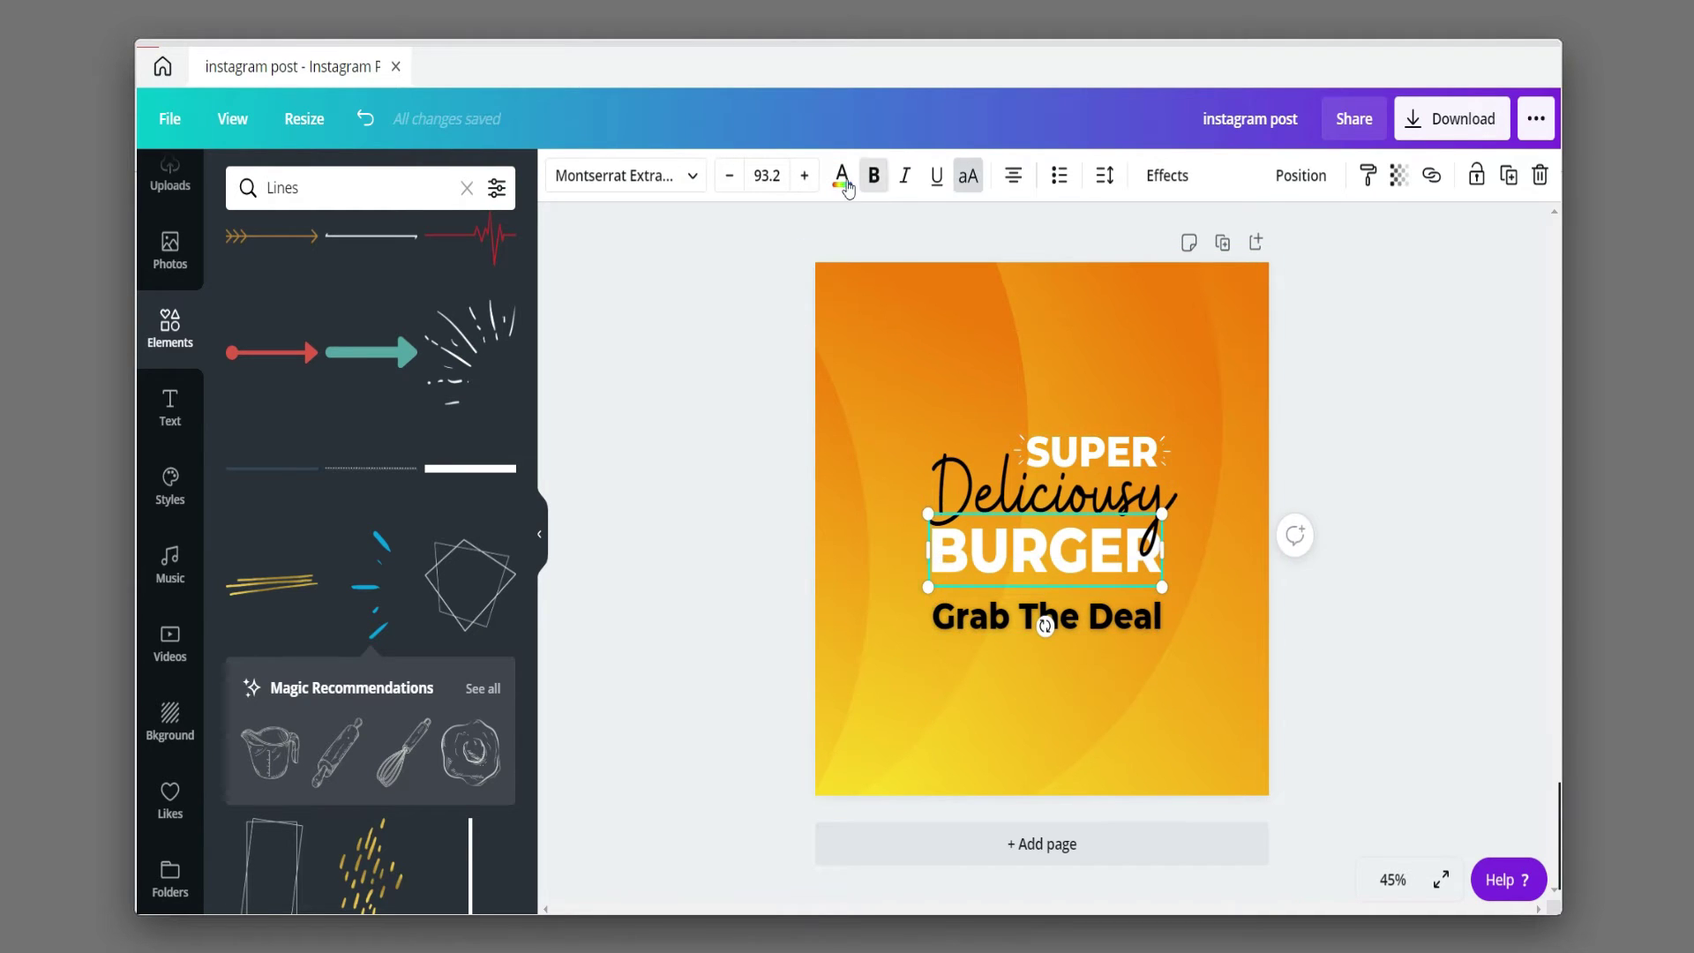
pyautogui.click(1153, 189)
pyautogui.click(1121, 631)
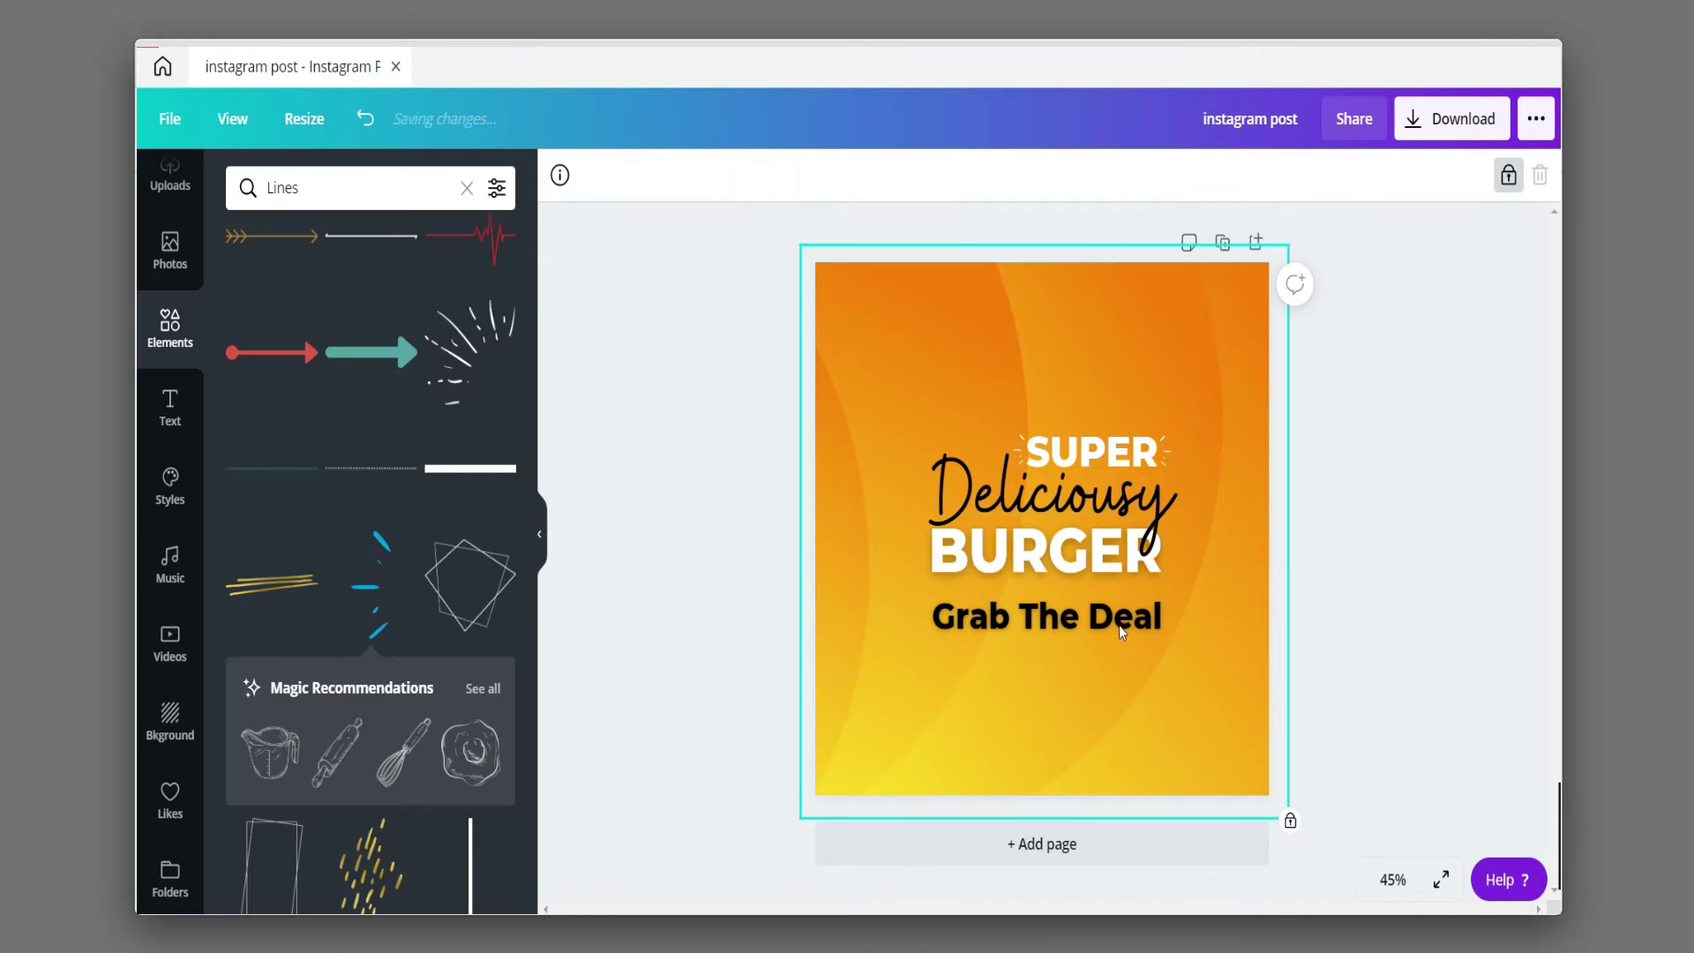
pyautogui.moveTo(1061, 618); pyautogui.dragTo(1062, 597)
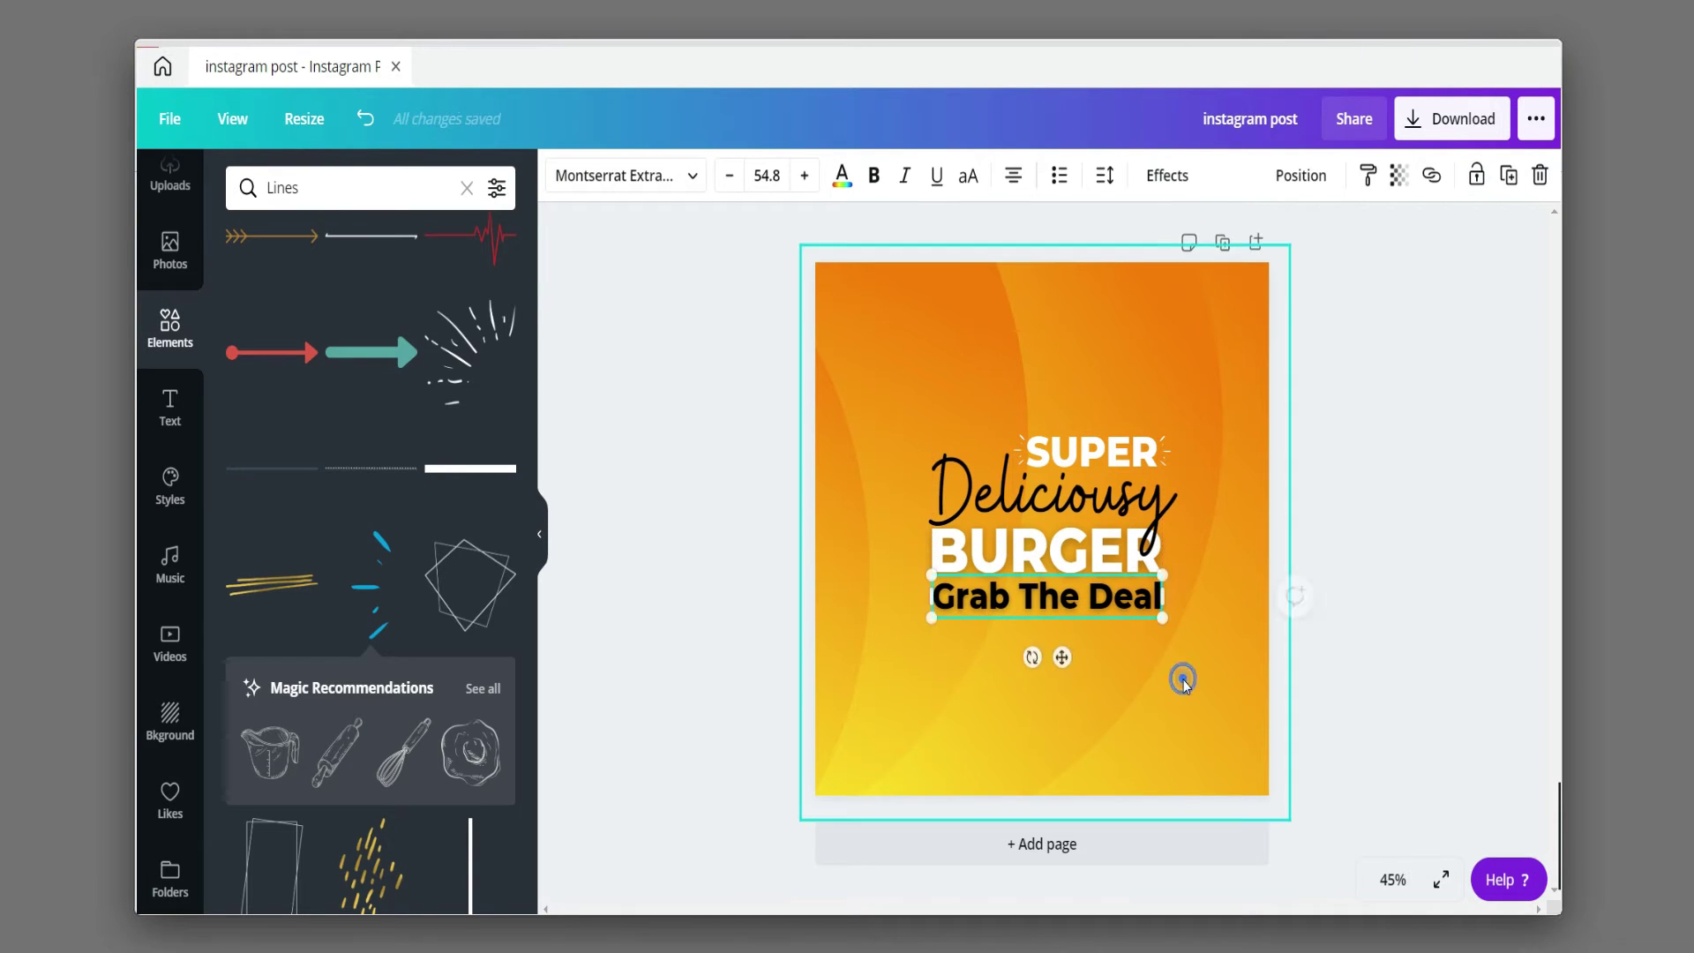
pyautogui.click(1217, 668)
# - Group the headline lines, move the group near the page top, and tilt it -5°
pyautogui.moveTo(1218, 667); pyautogui.dragTo(1210, 705)
pyautogui.click(950, 357)
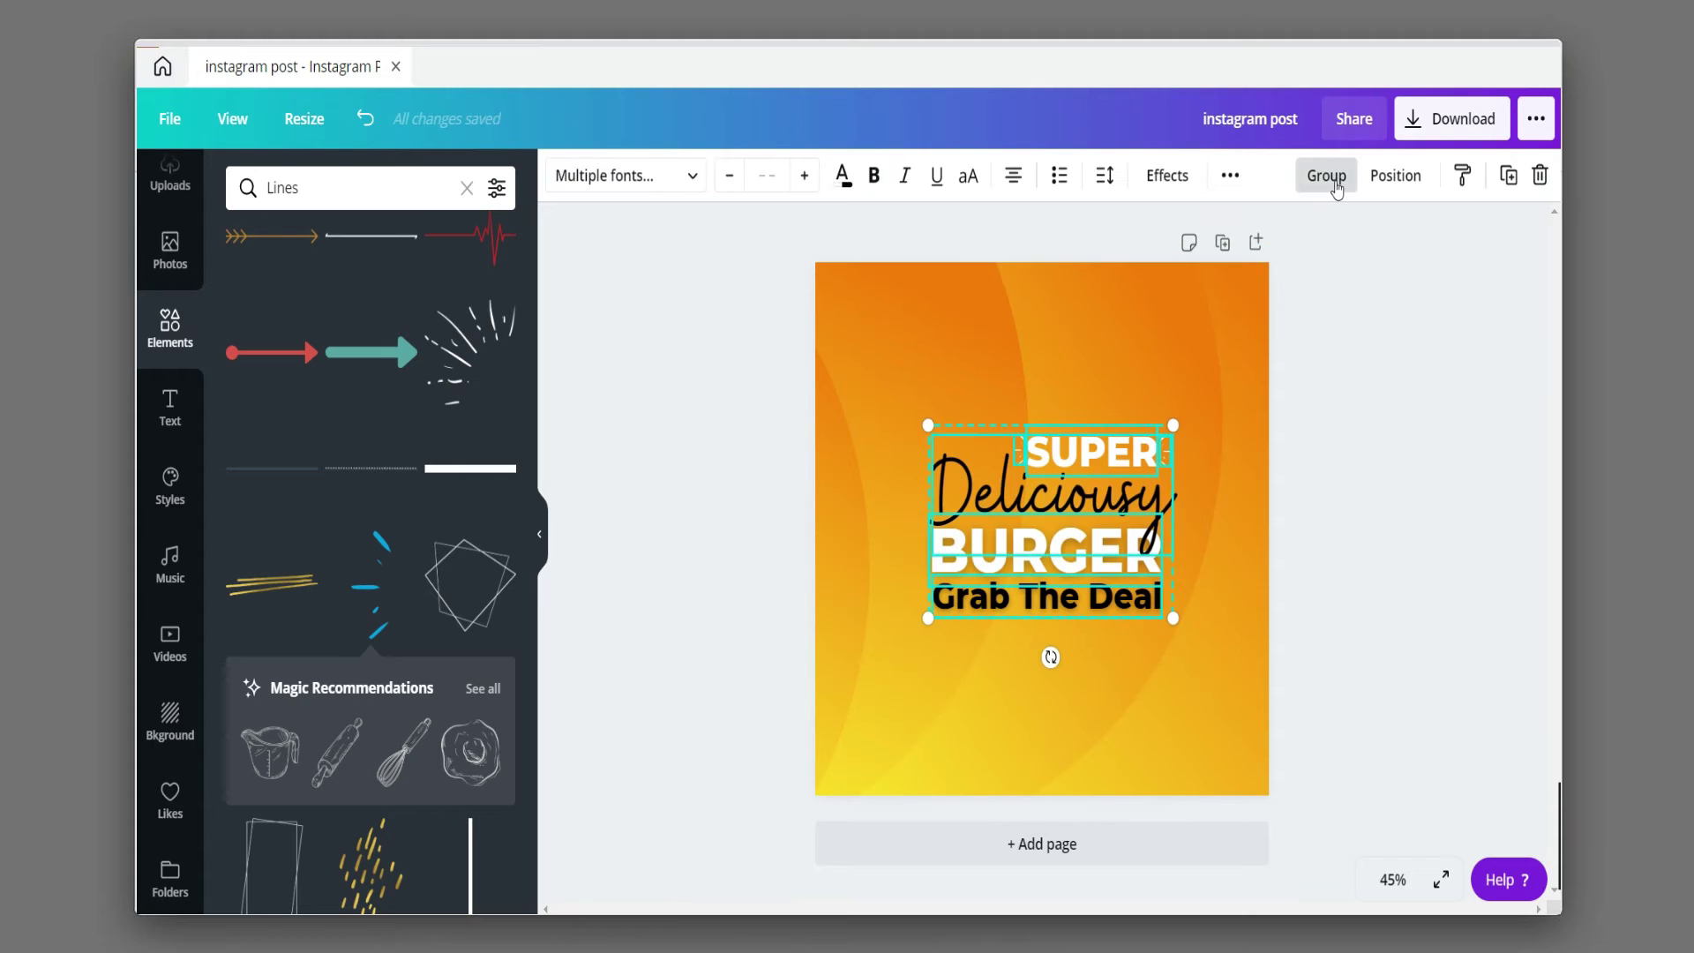
pyautogui.click(1330, 175)
pyautogui.moveTo(1106, 467); pyautogui.dragTo(1104, 348)
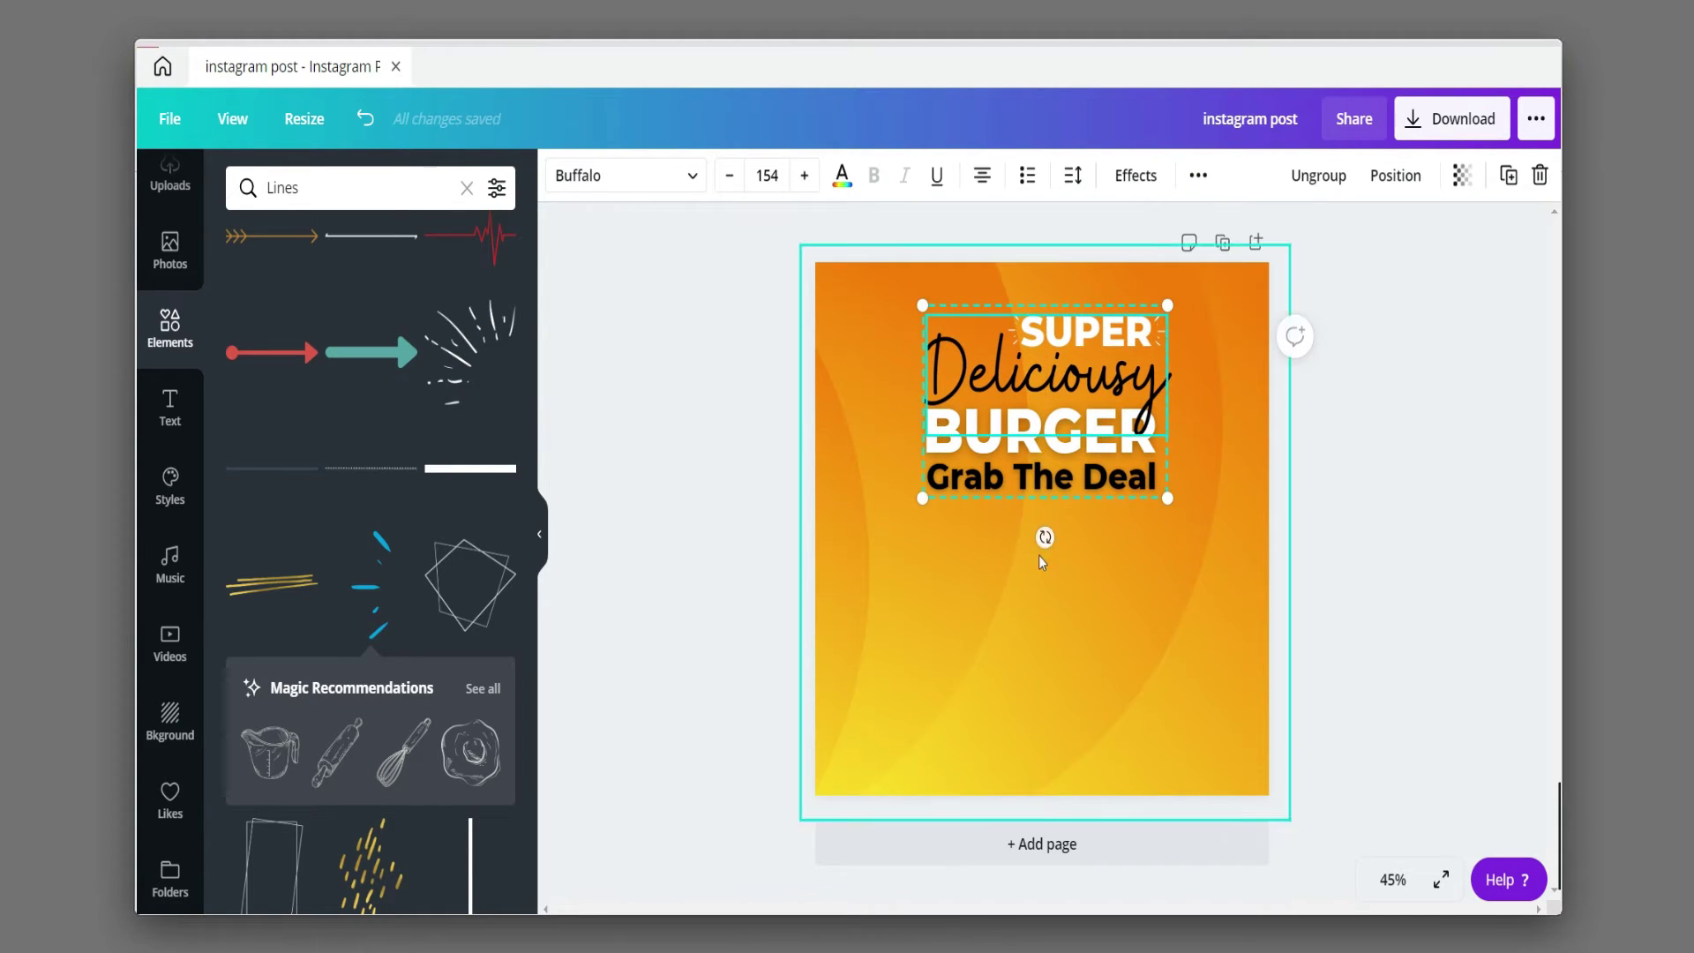
pyautogui.moveTo(1050, 536); pyautogui.dragTo(1052, 540)
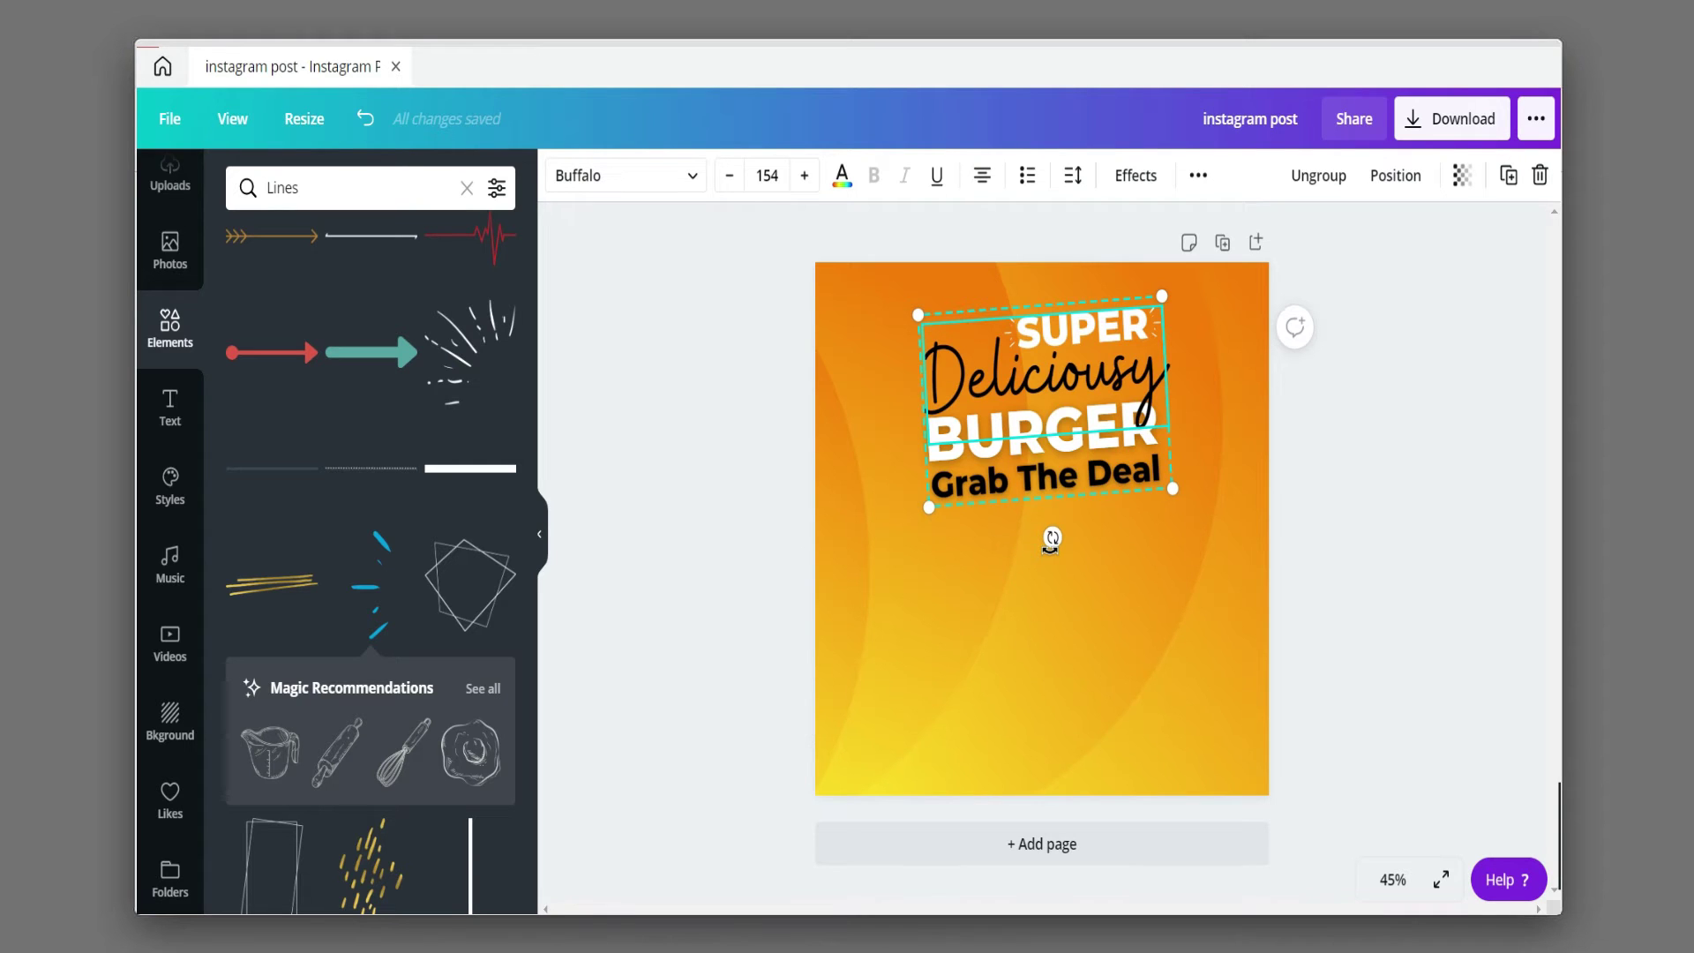
pyautogui.click(1051, 537)
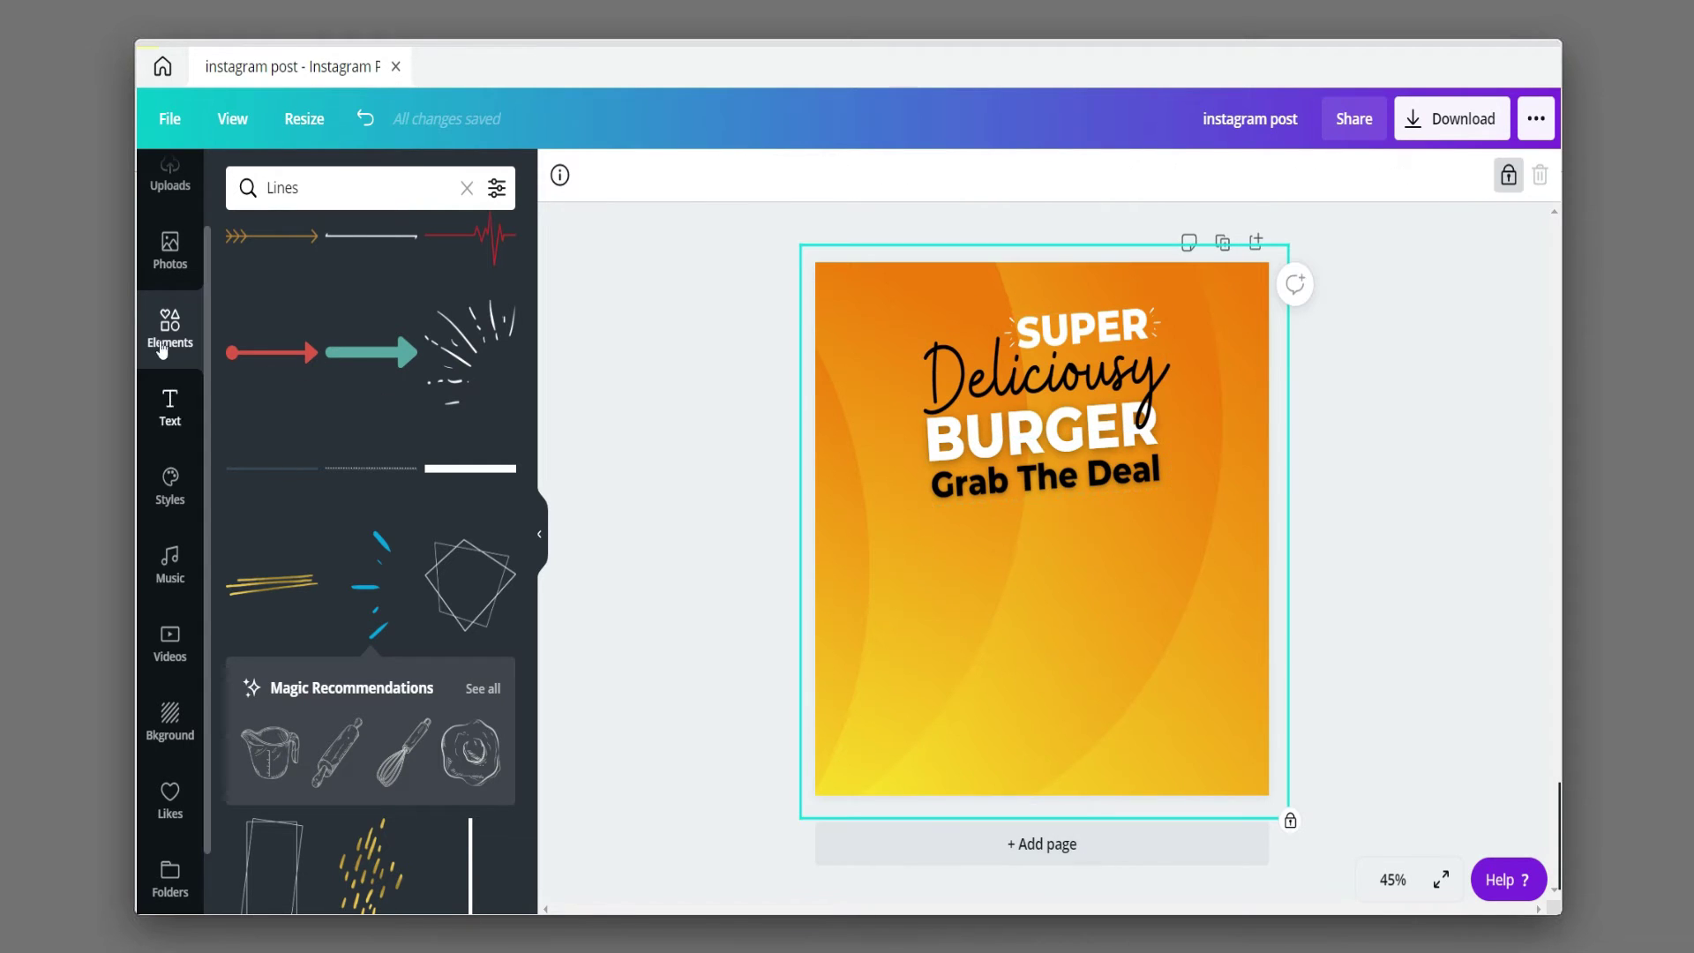
# - Add a 'your logo' subheading wrapped onto two lines in Montserrat Classic capitals
pyautogui.click(170, 406)
pyautogui.click(374, 381)
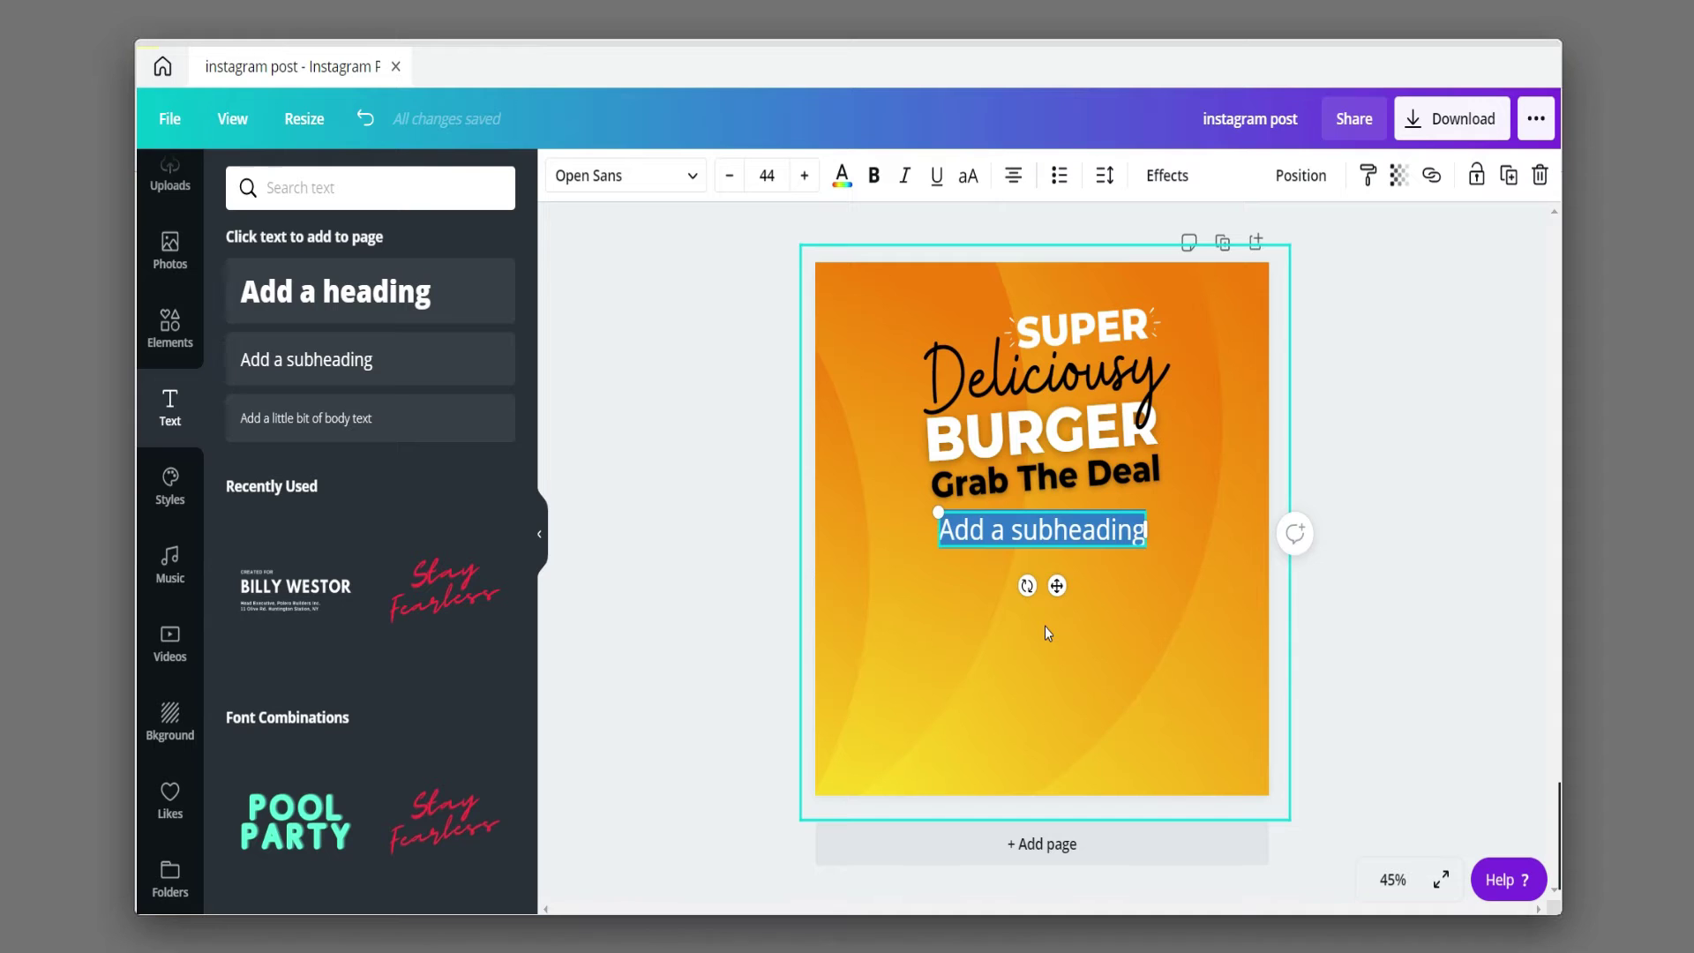
pyautogui.write('your logo')
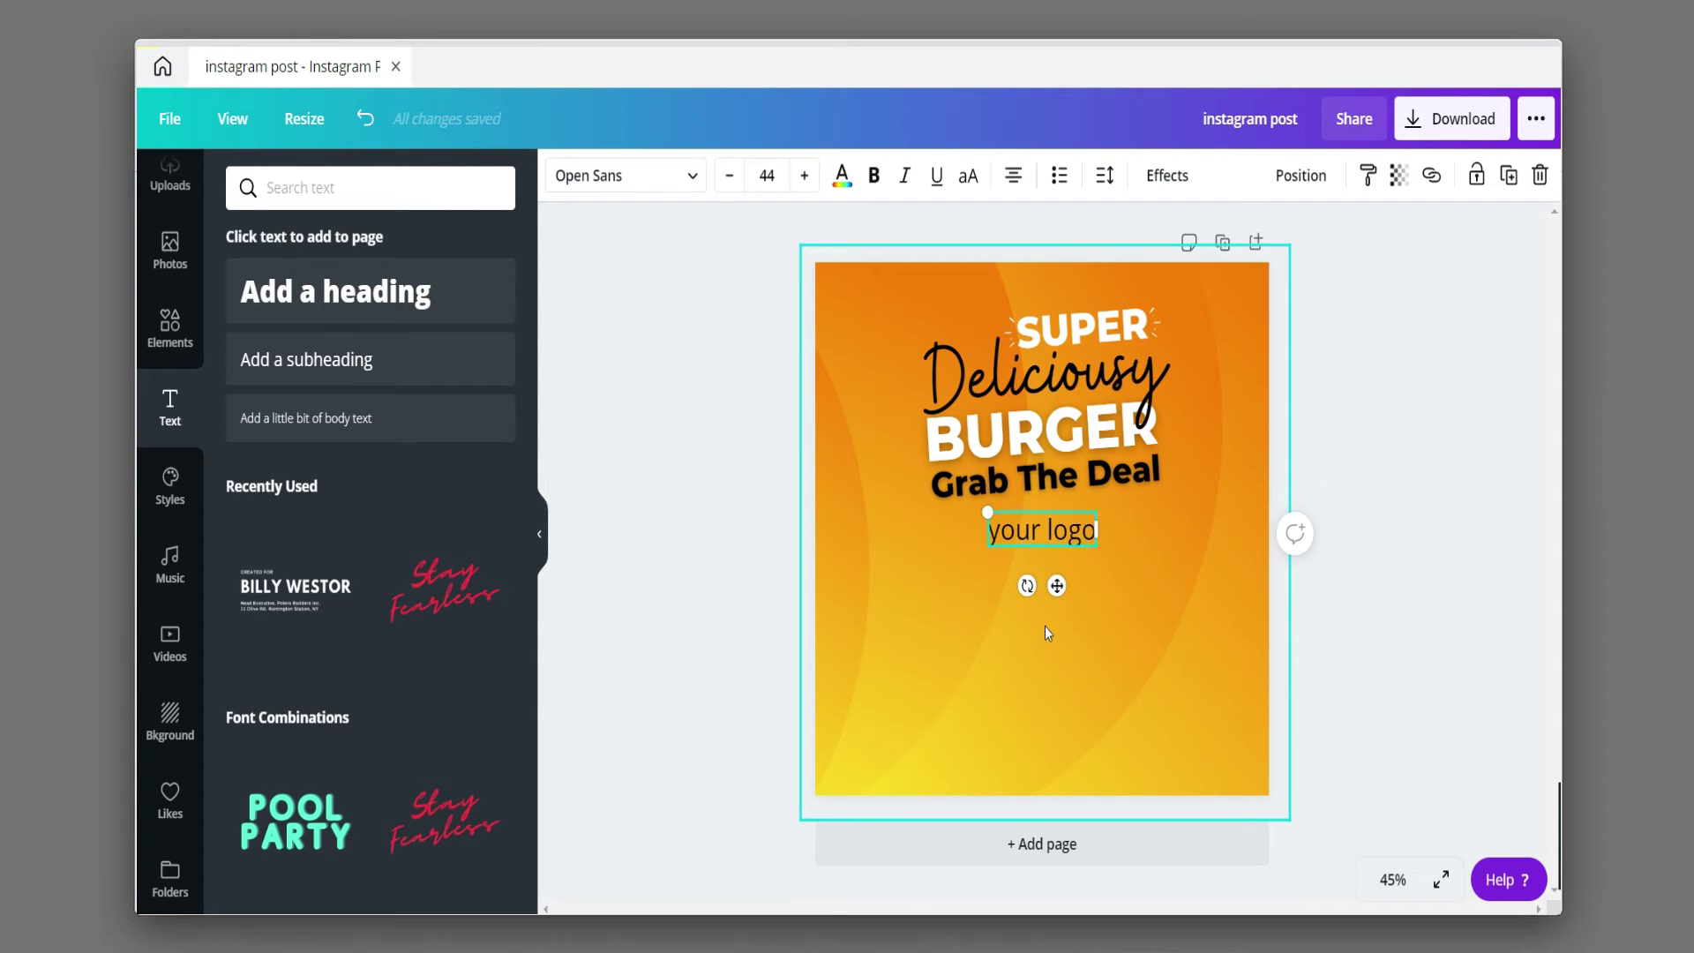
pyautogui.moveTo(1097, 530); pyautogui.dragTo(1075, 549)
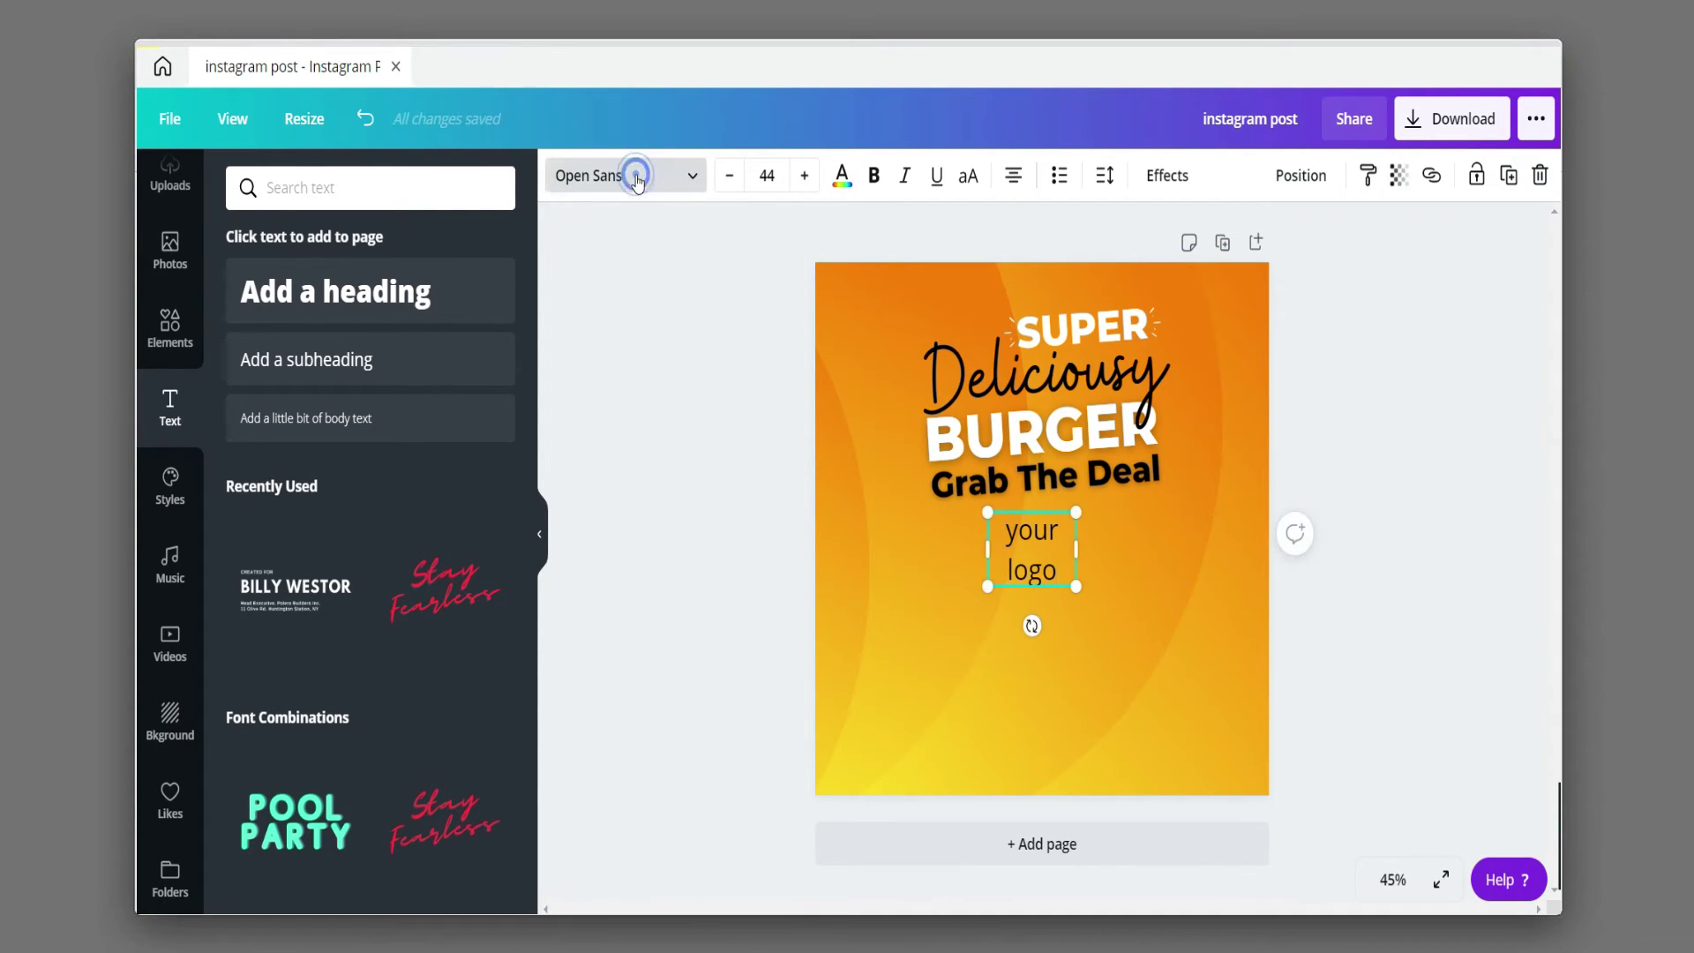
pyautogui.click(626, 175)
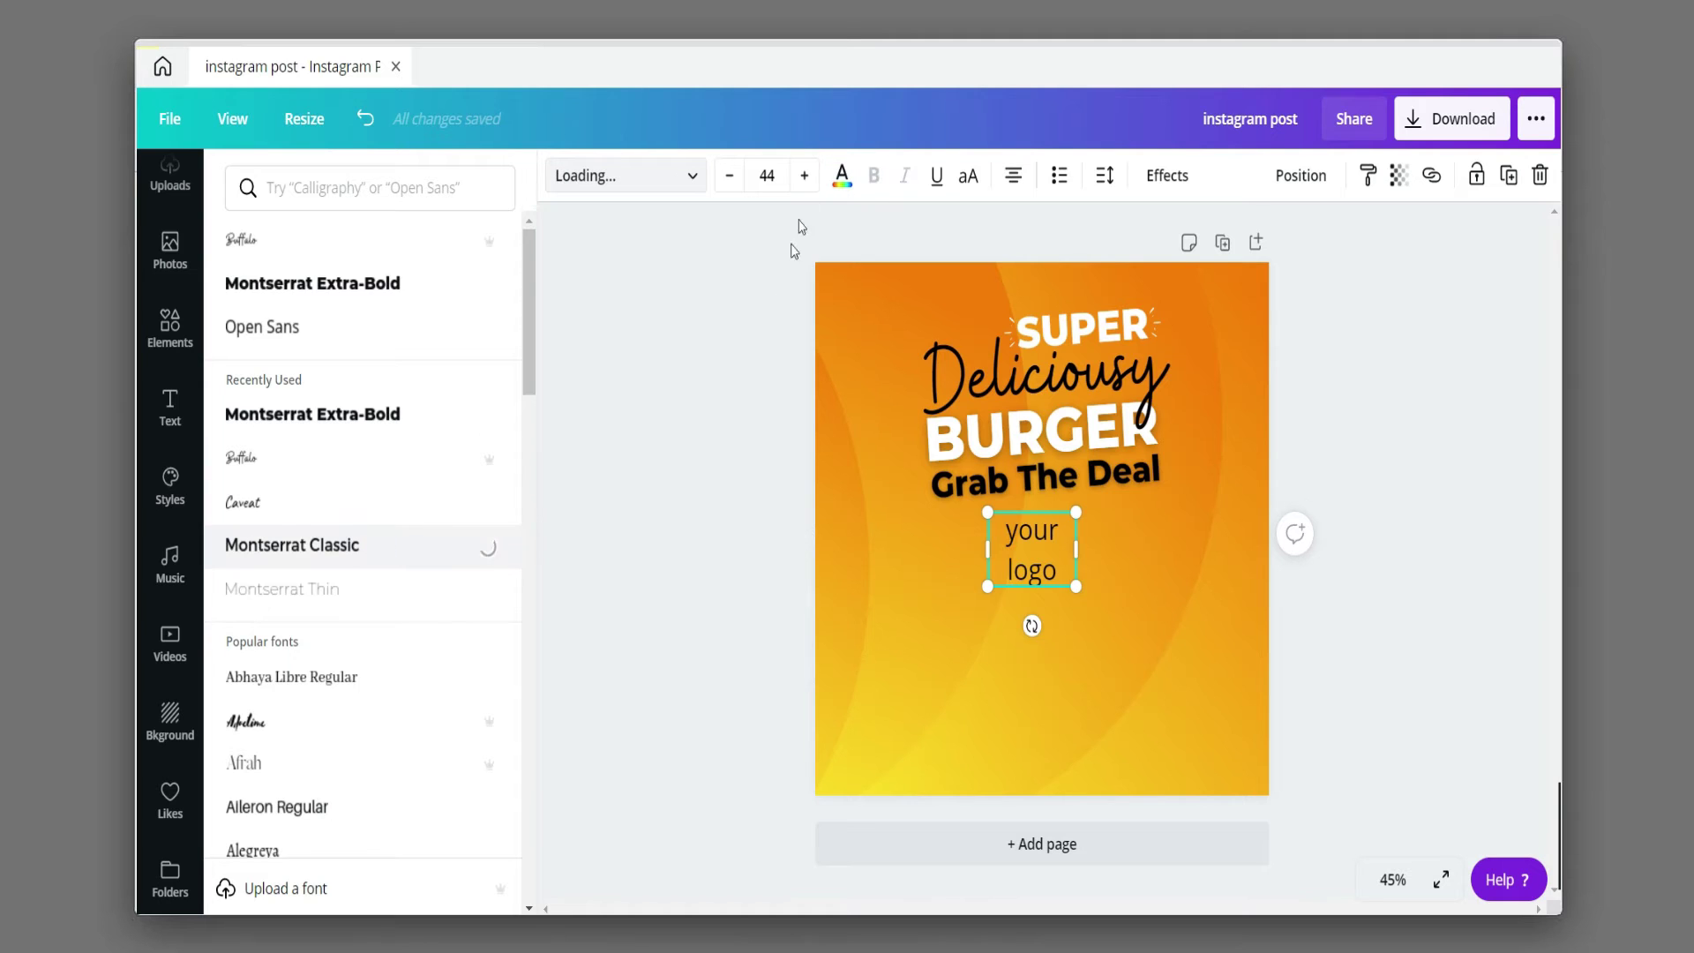
pyautogui.click(962, 179)
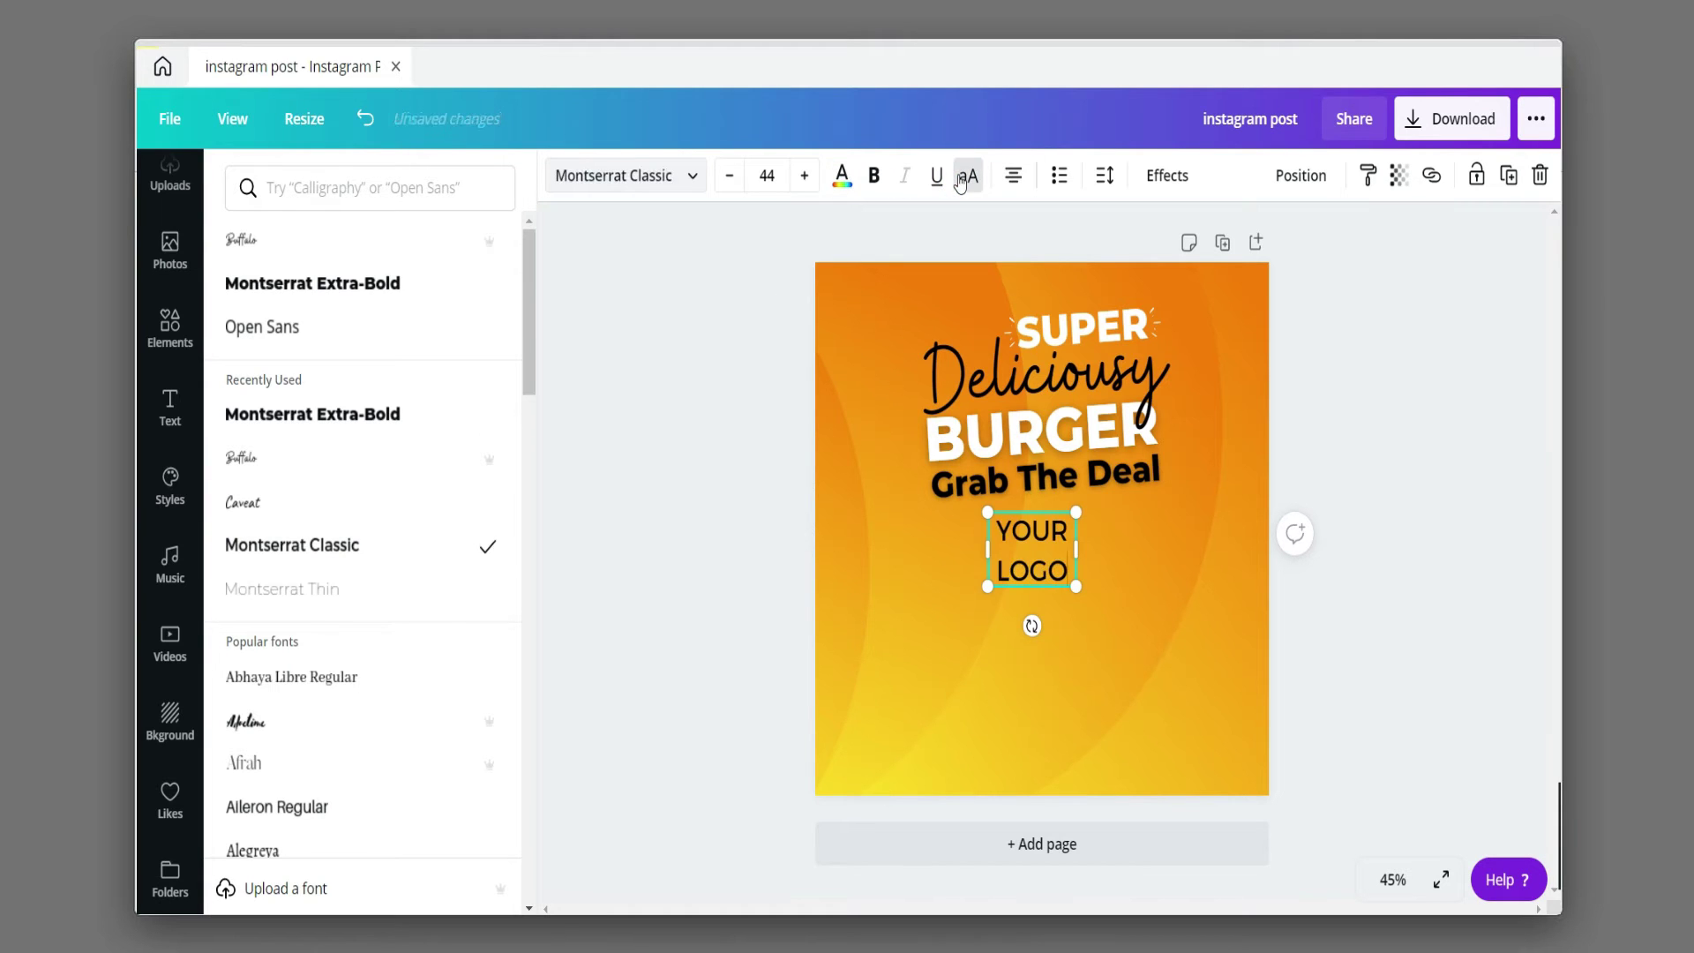
# - Set the logo text's line height to 0.95, colour it white, and shrink it into the top-left corner
pyautogui.click(1105, 179)
pyautogui.moveTo(1242, 291); pyautogui.dragTo(1227, 294)
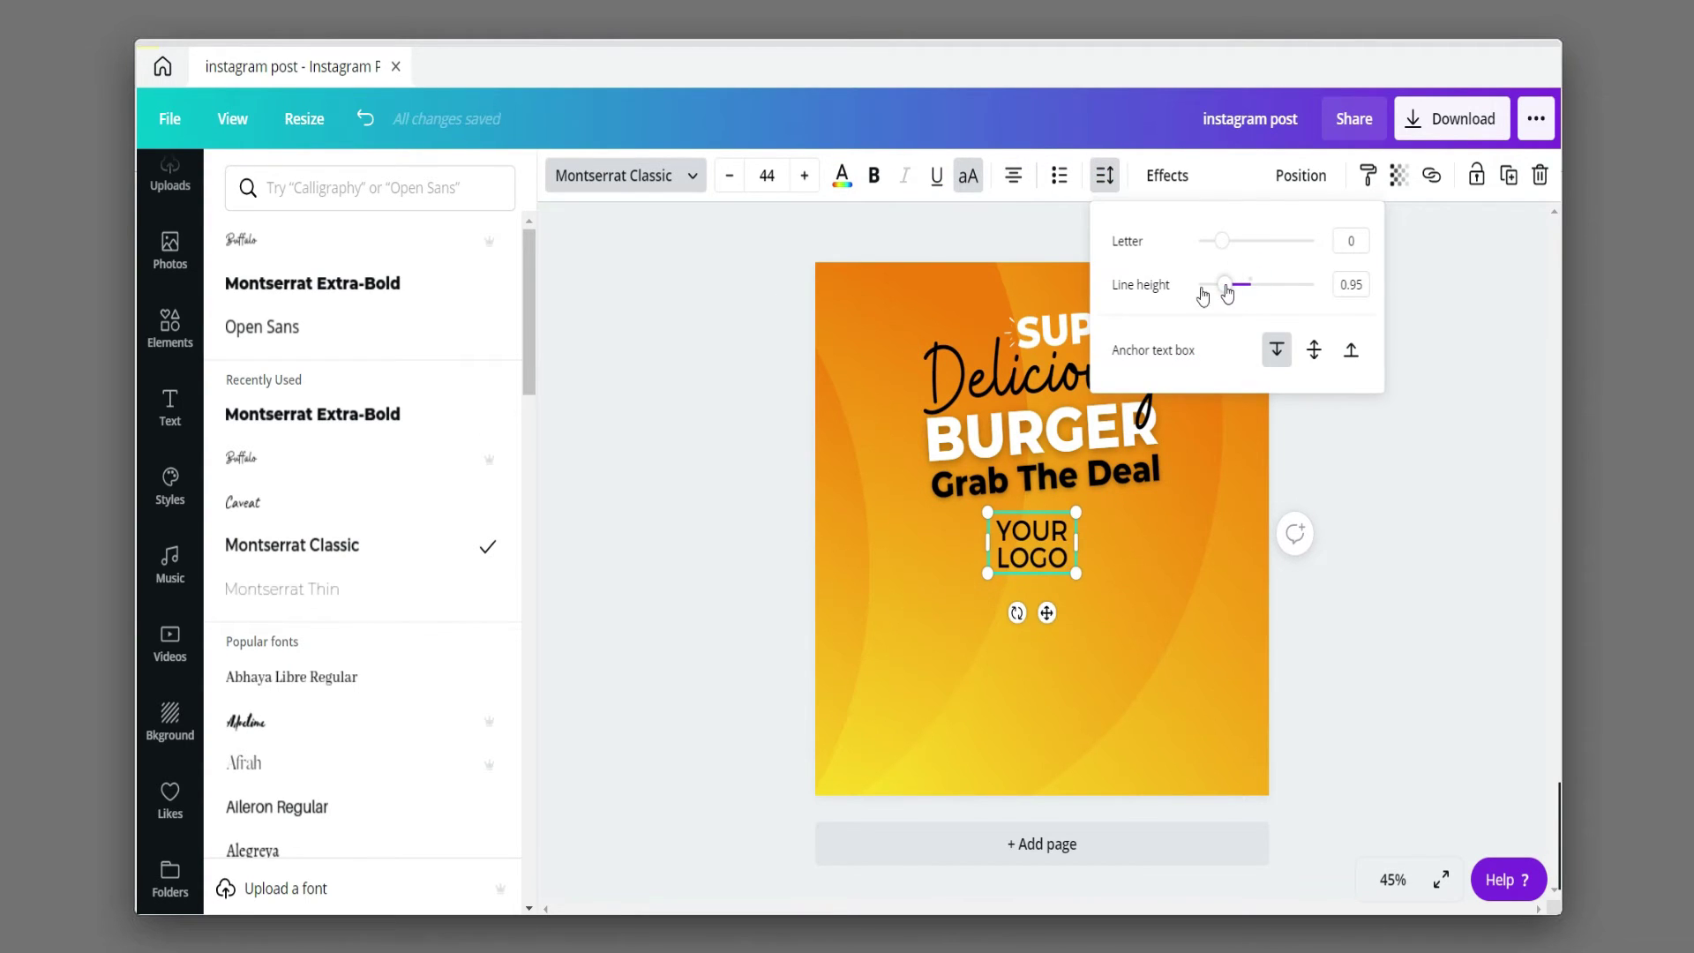
pyautogui.click(843, 176)
pyautogui.click(295, 394)
pyautogui.moveTo(1076, 574); pyautogui.dragTo(884, 342)
pyautogui.click(663, 355)
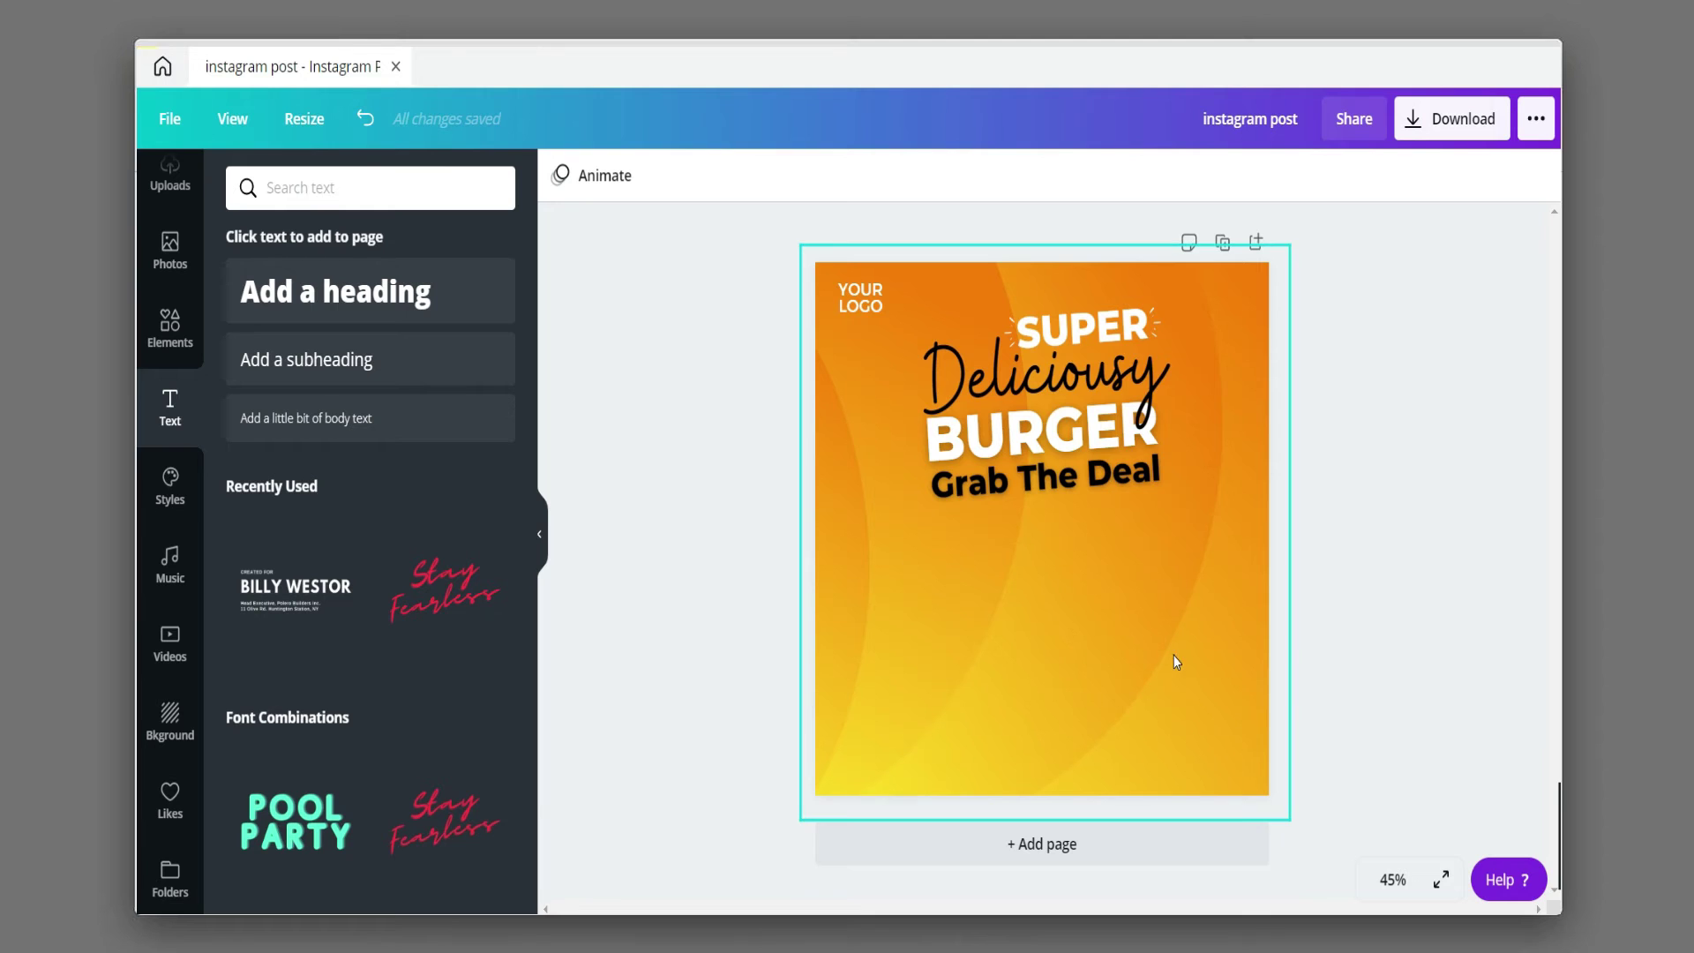
# - Search Photos for 'burger' and add the cut-out burger photo to the page
pyautogui.click(176, 328)
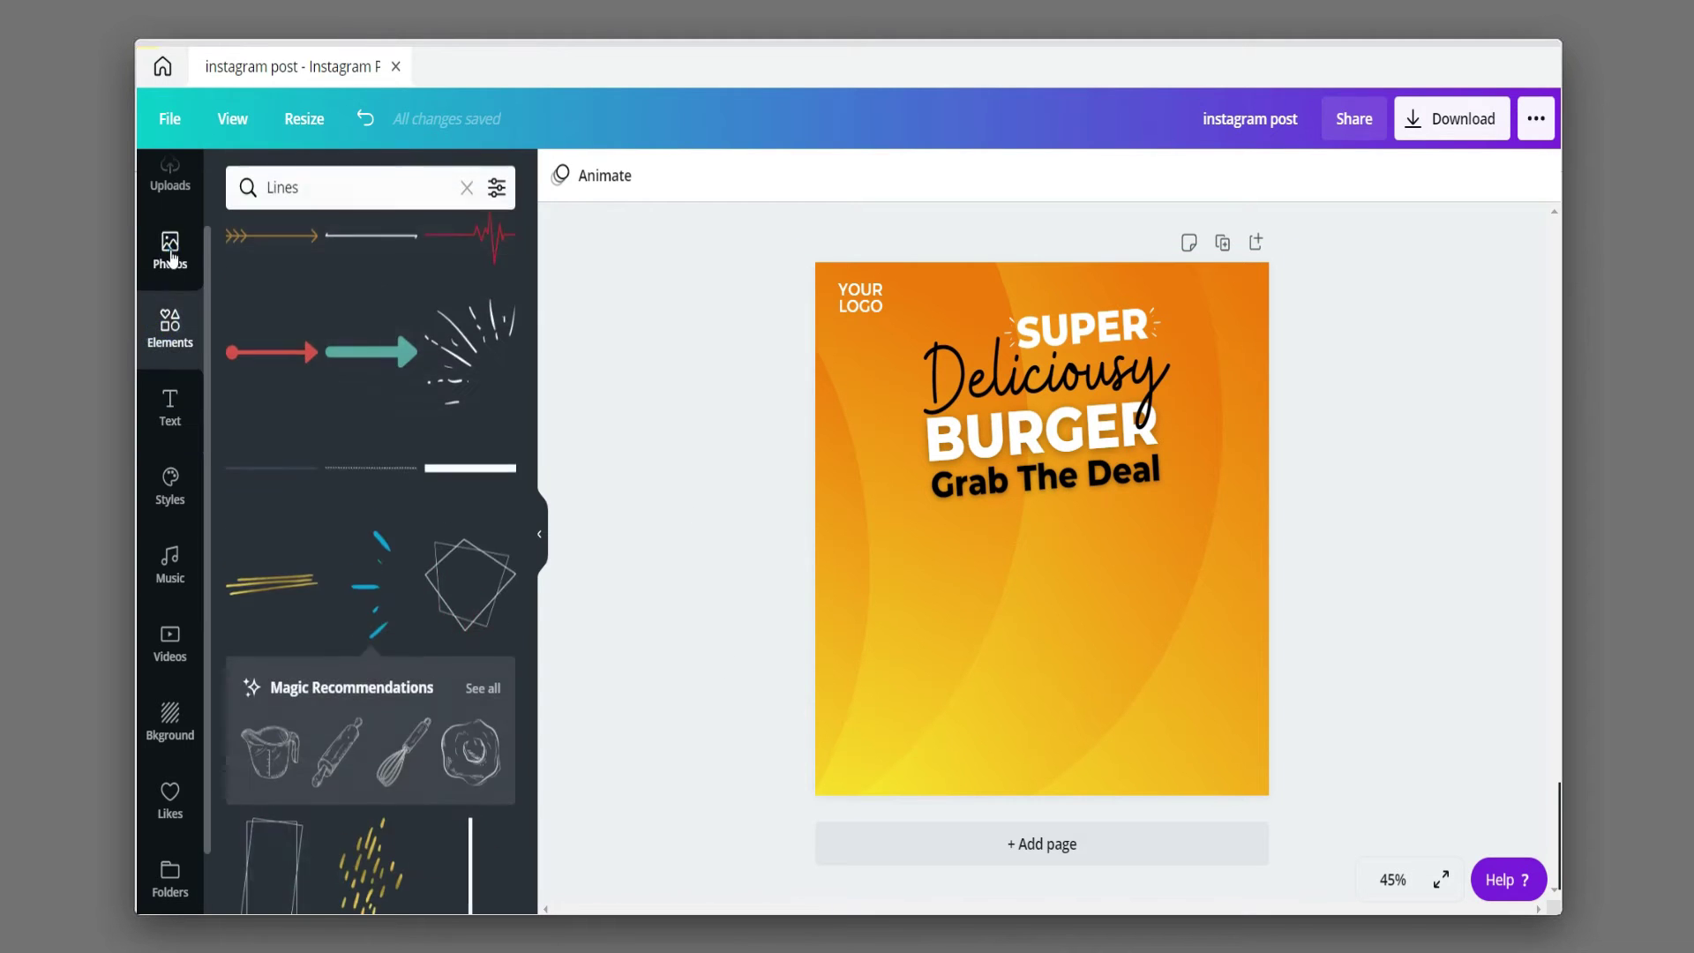
pyautogui.click(169, 251)
pyautogui.click(322, 186)
pyautogui.write('burger')
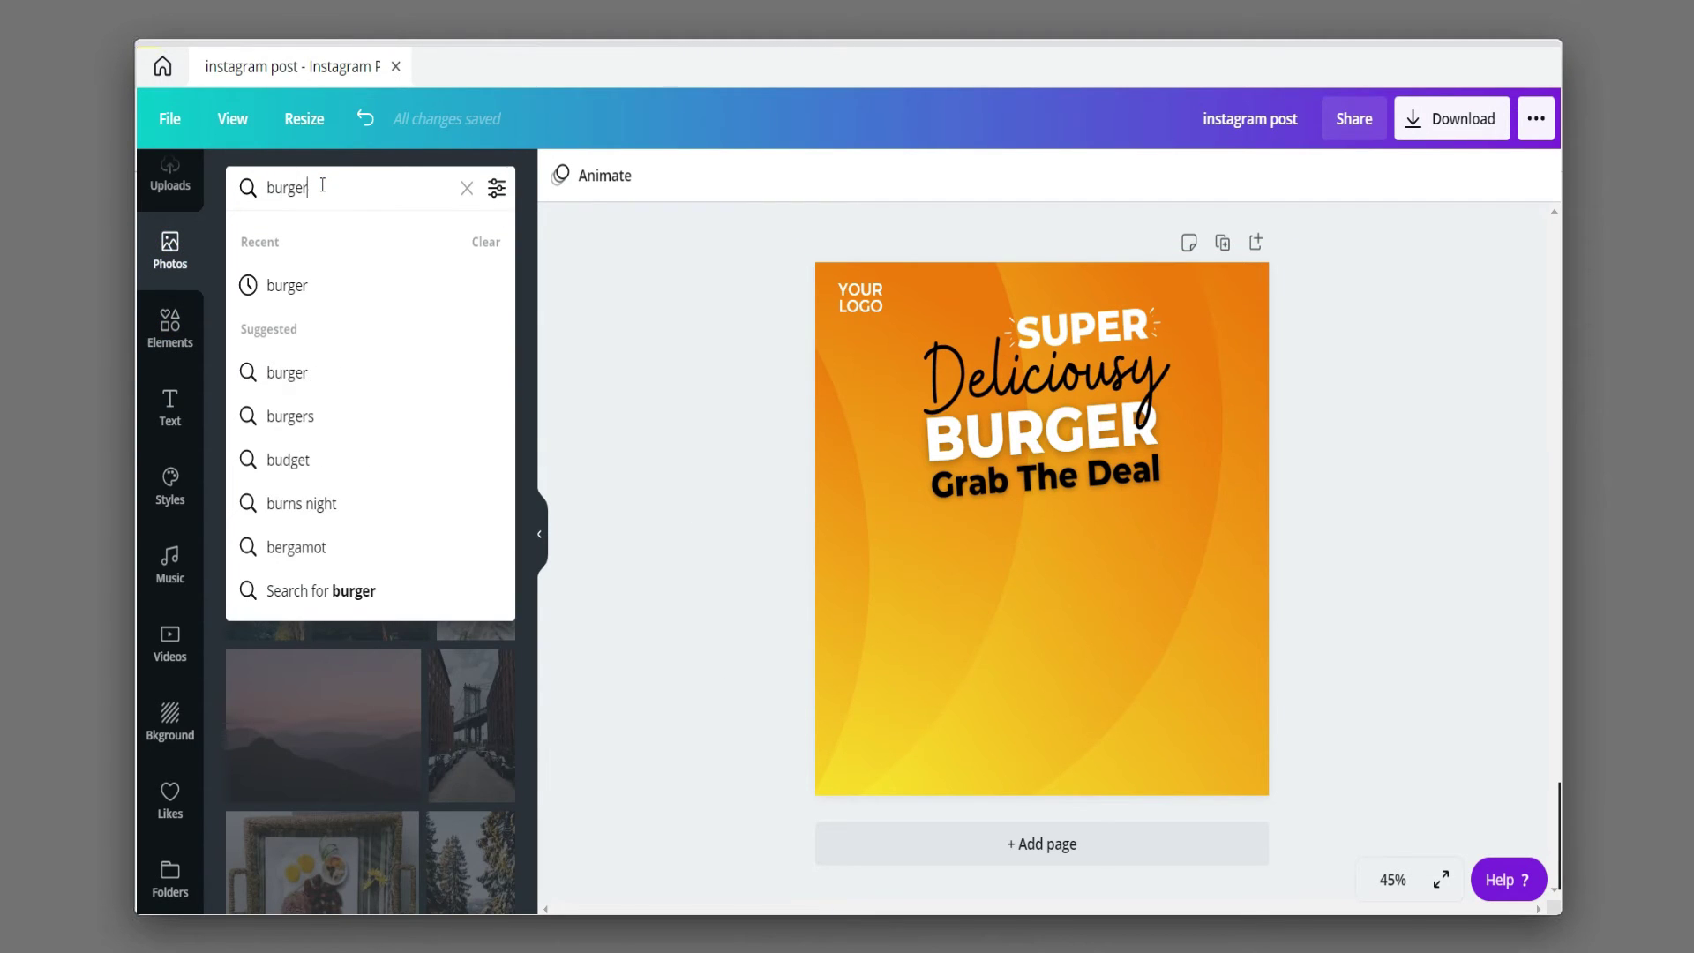
pyautogui.press('Return')
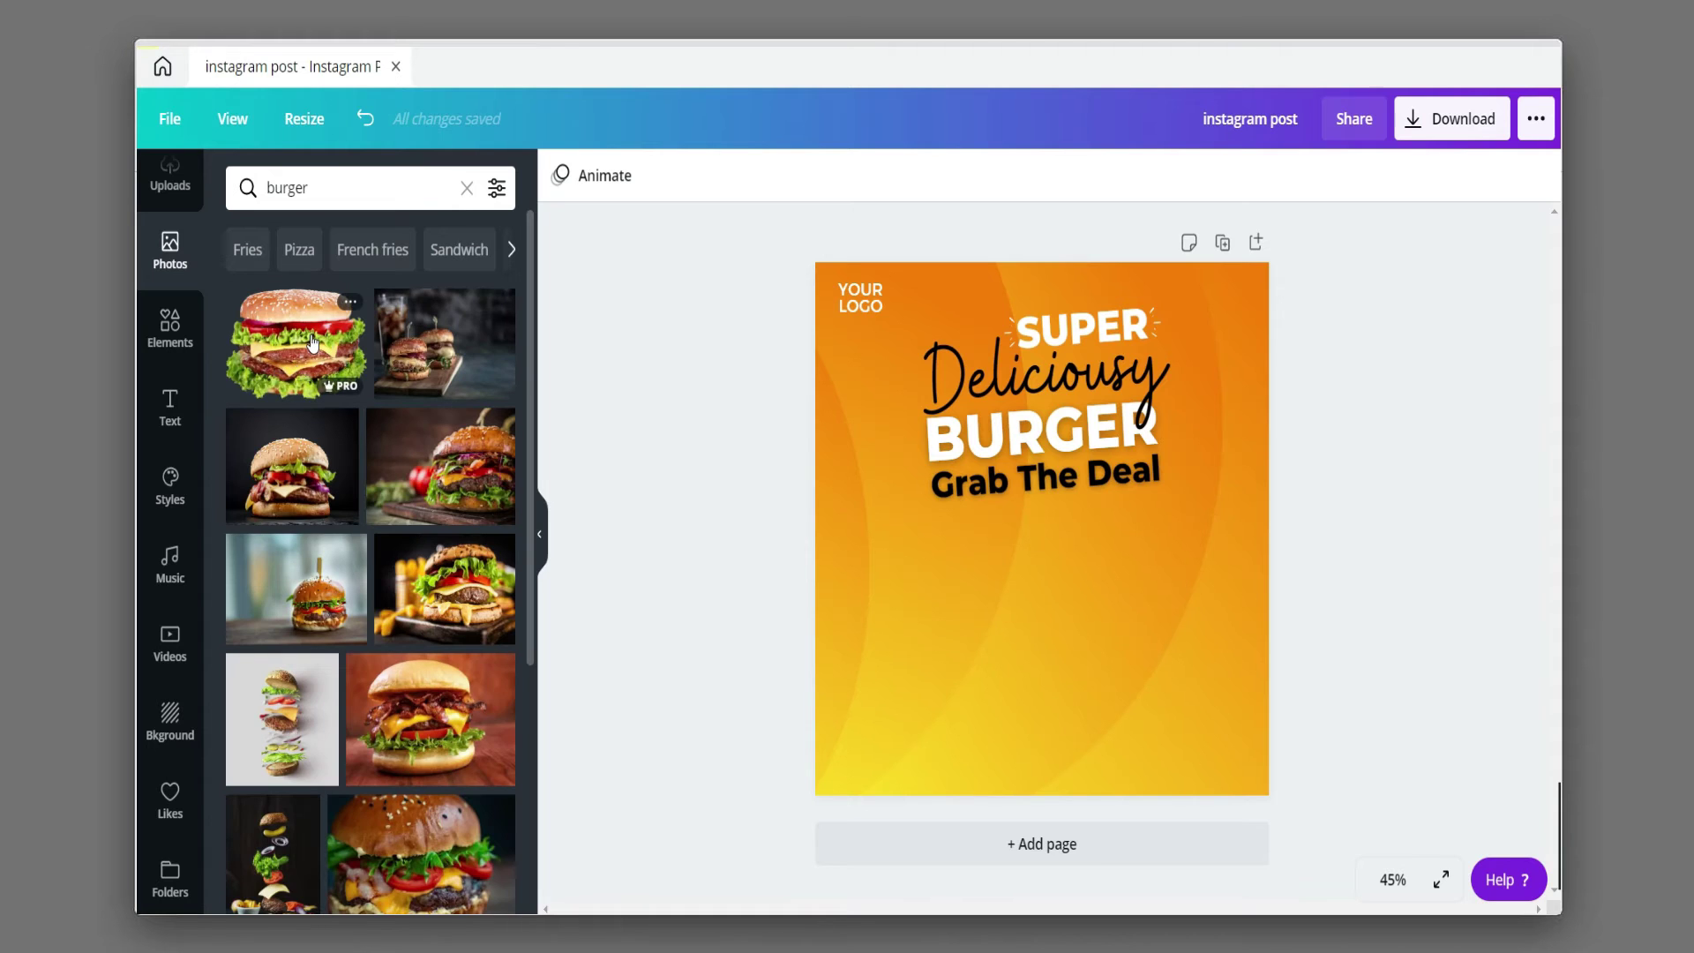
pyautogui.click(312, 342)
# - Resize the burger and centre it beneath the headline, filling the lower page
pyautogui.moveTo(1222, 388); pyautogui.dragTo(1103, 514)
pyautogui.moveTo(981, 593); pyautogui.dragTo(1052, 629)
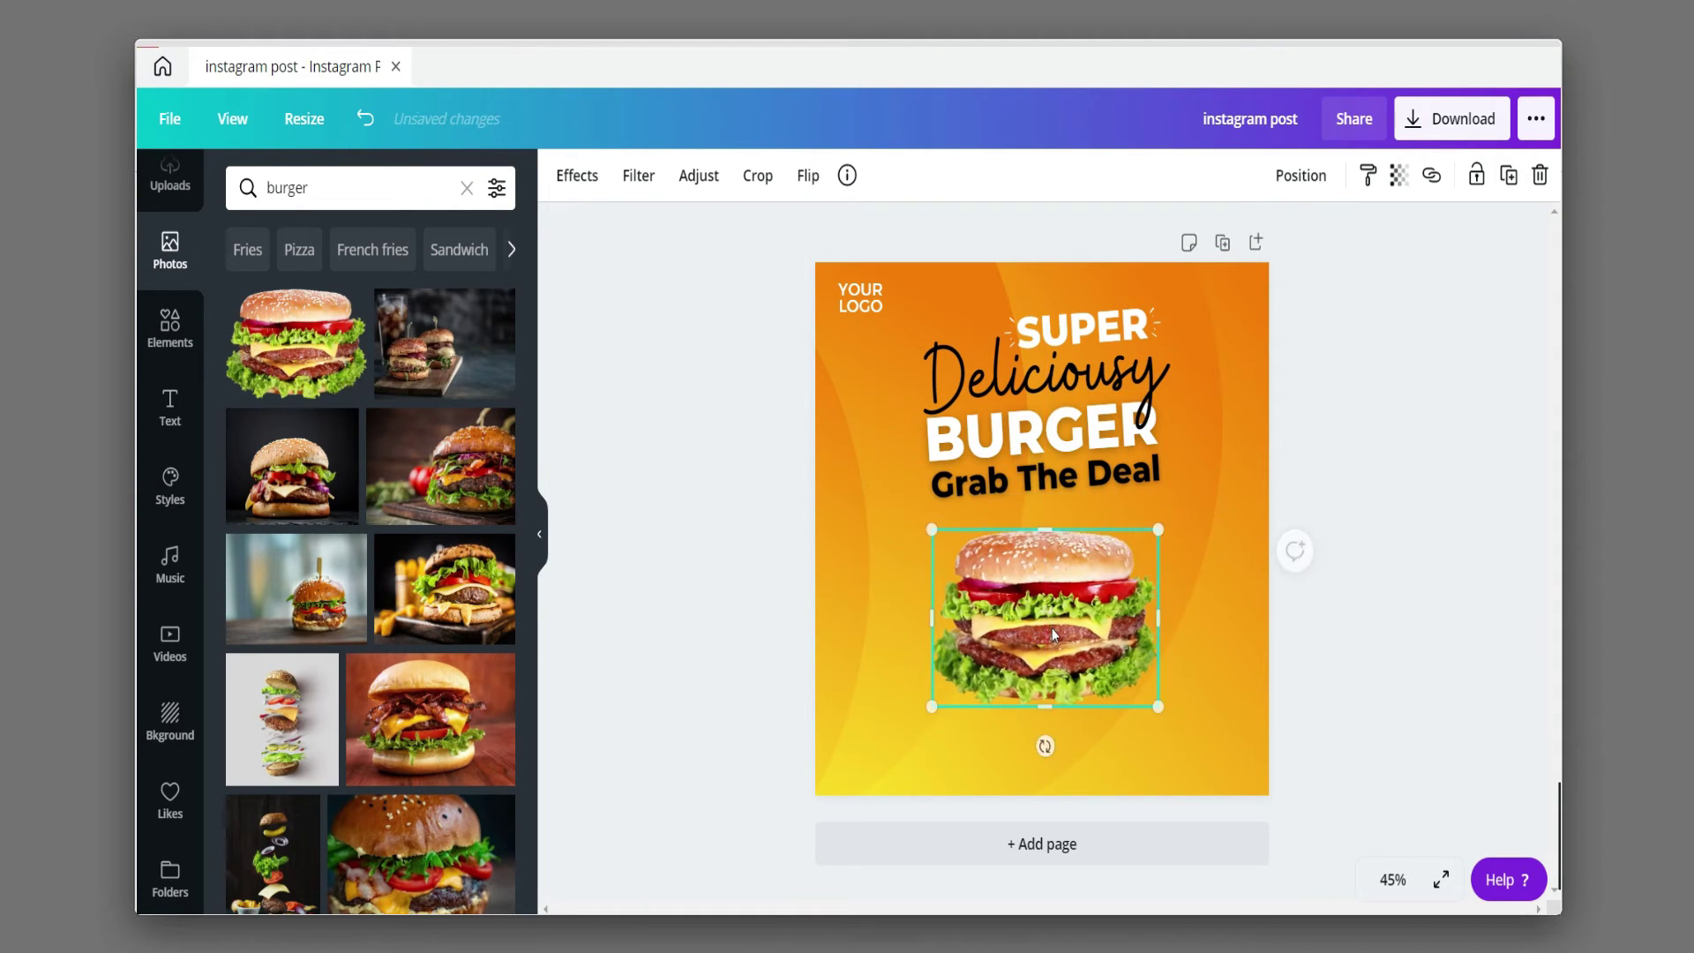
pyautogui.moveTo(932, 707); pyautogui.dragTo(910, 725)
pyautogui.moveTo(1028, 657); pyautogui.dragTo(1036, 658)
pyautogui.moveTo(918, 728); pyautogui.dragTo(905, 738)
pyautogui.moveTo(1168, 530); pyautogui.dragTo(1188, 512)
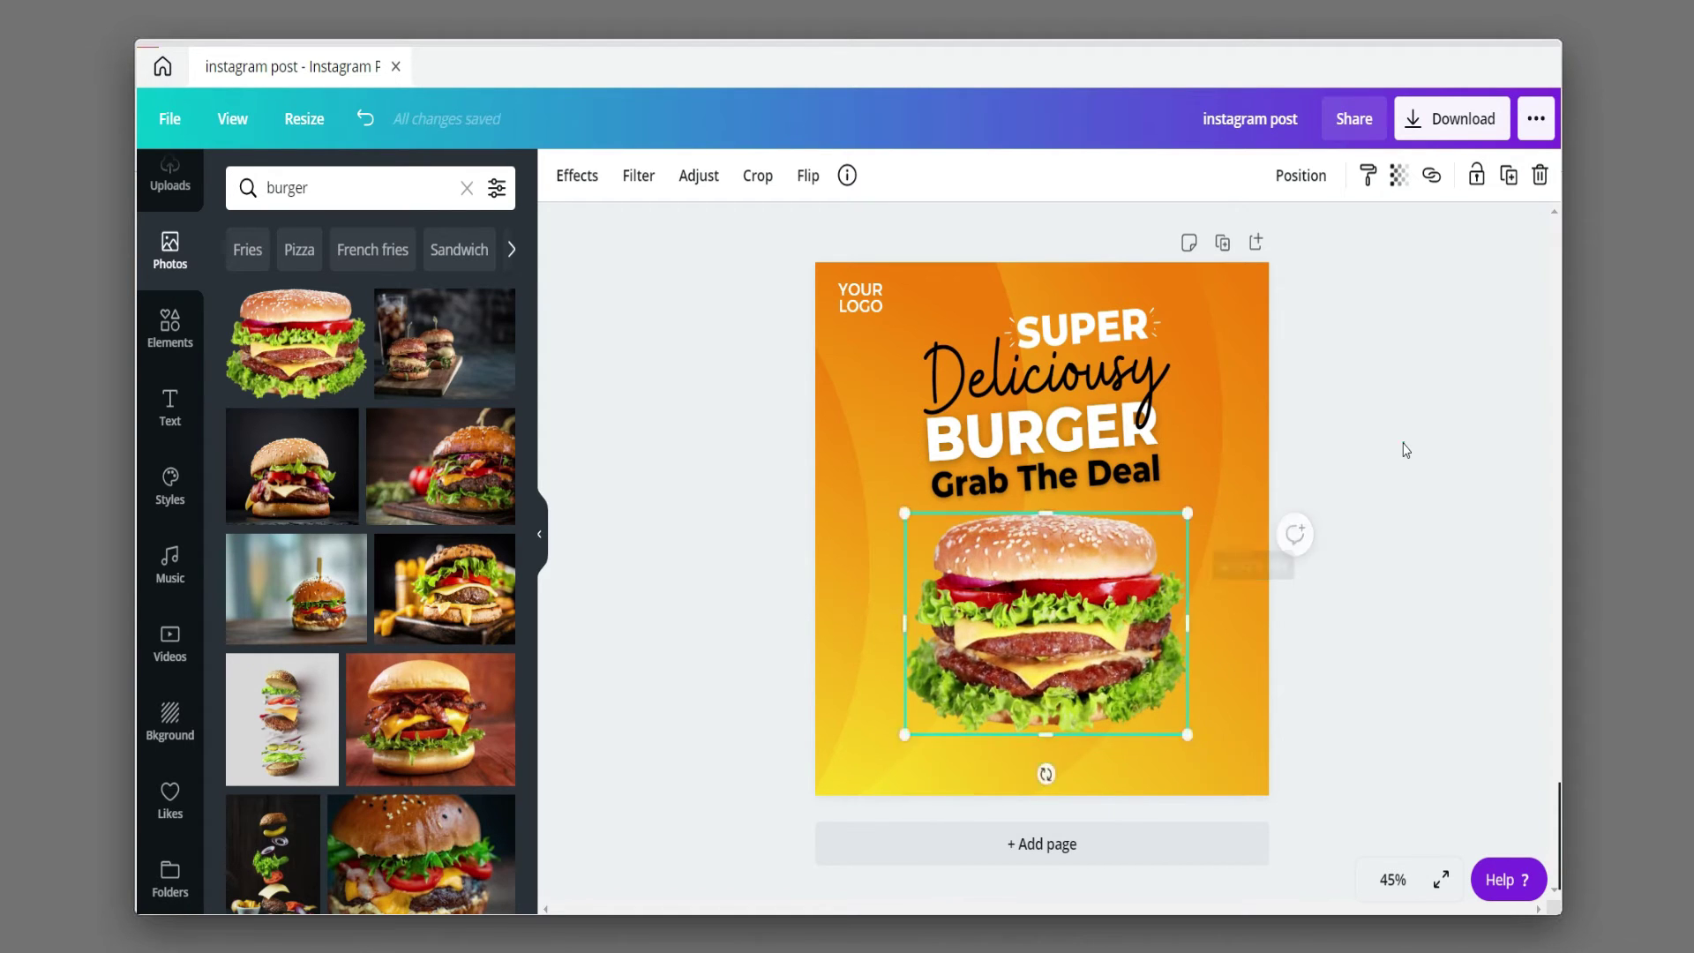
pyautogui.click(1407, 451)
pyautogui.click(170, 327)
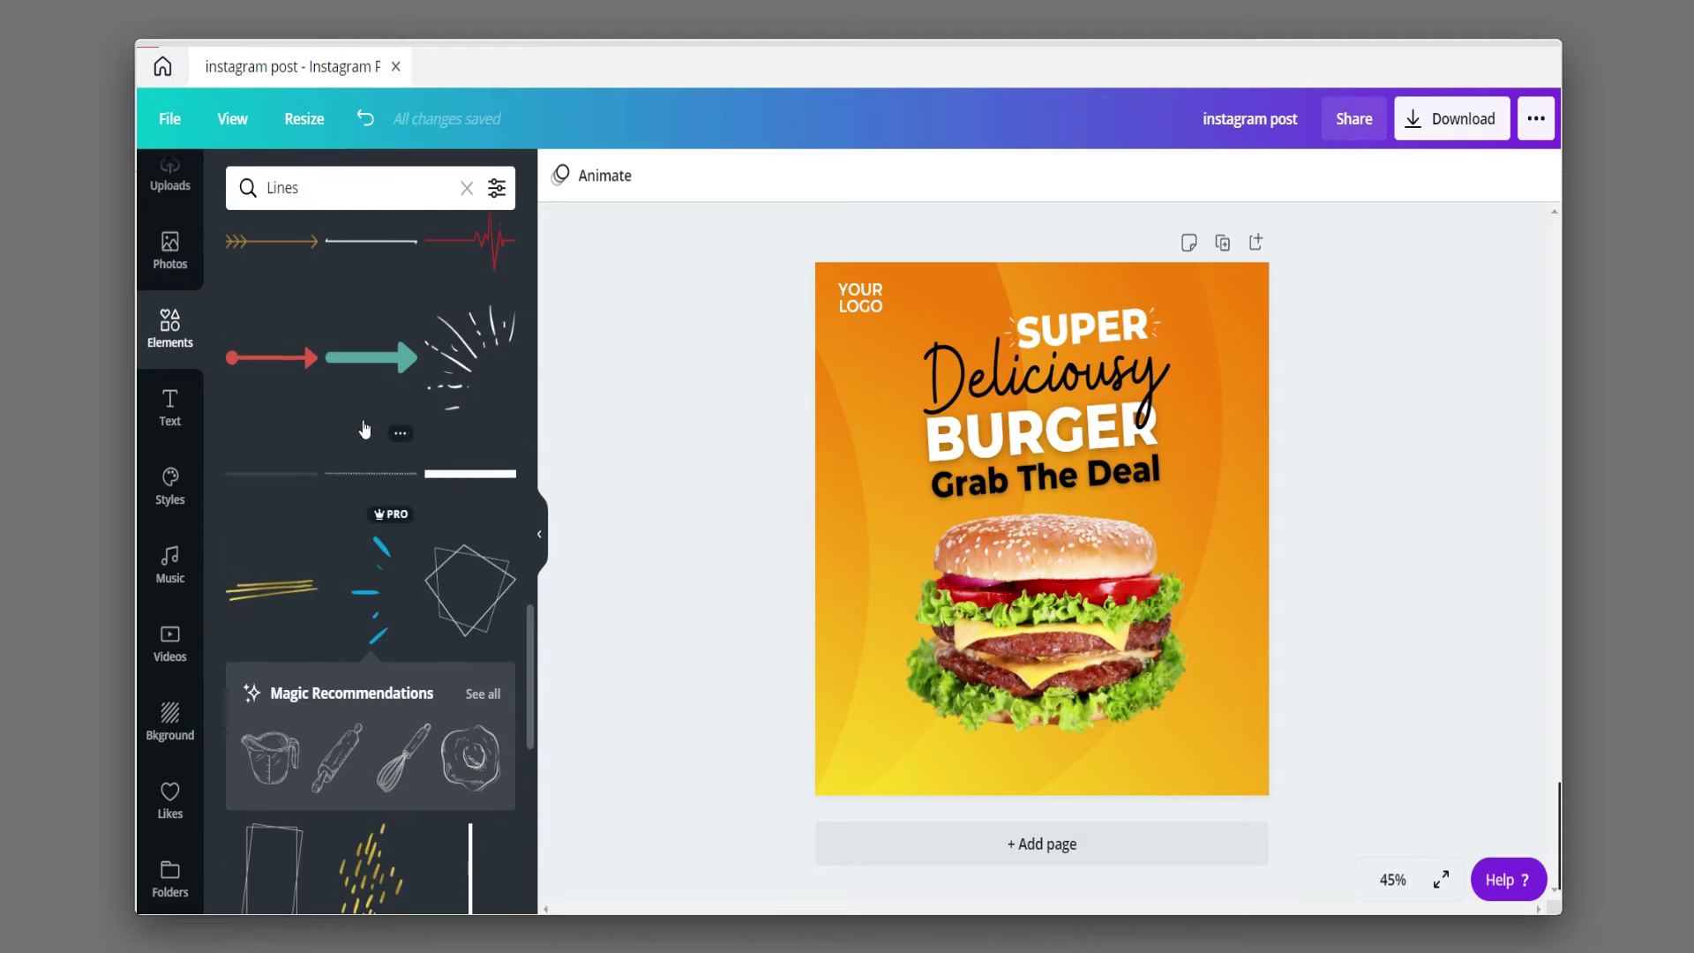
# - Add a circle shape beside the top of the burger and colour it black
pyautogui.click(465, 190)
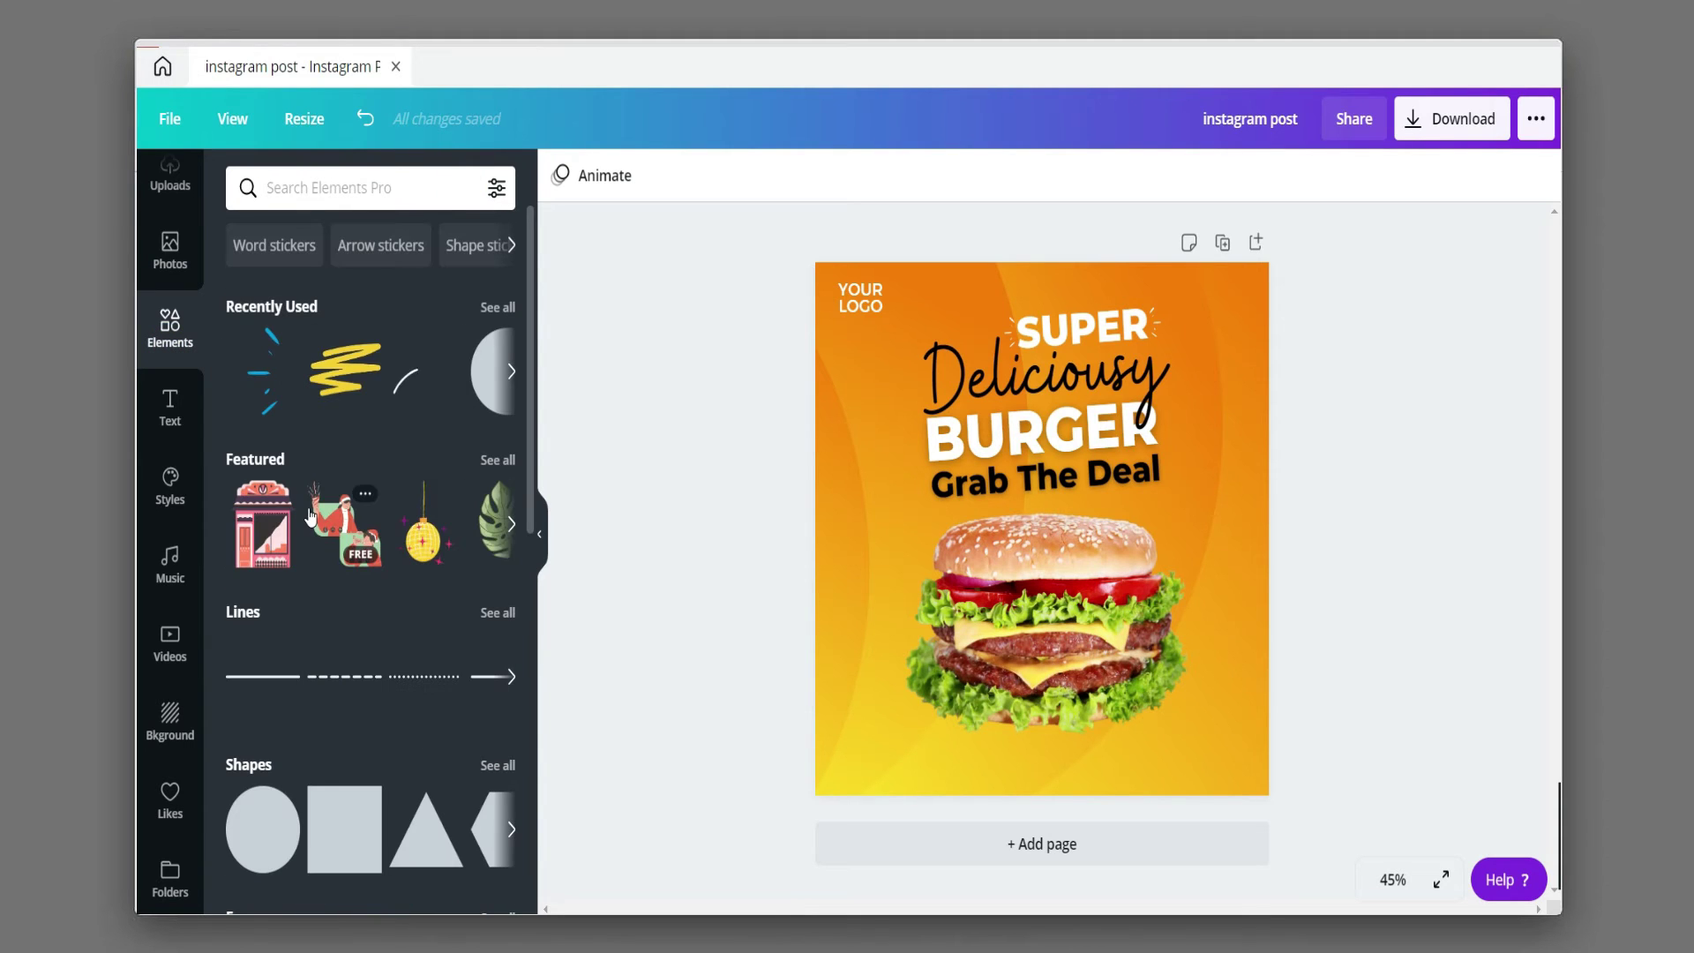
pyautogui.click(489, 370)
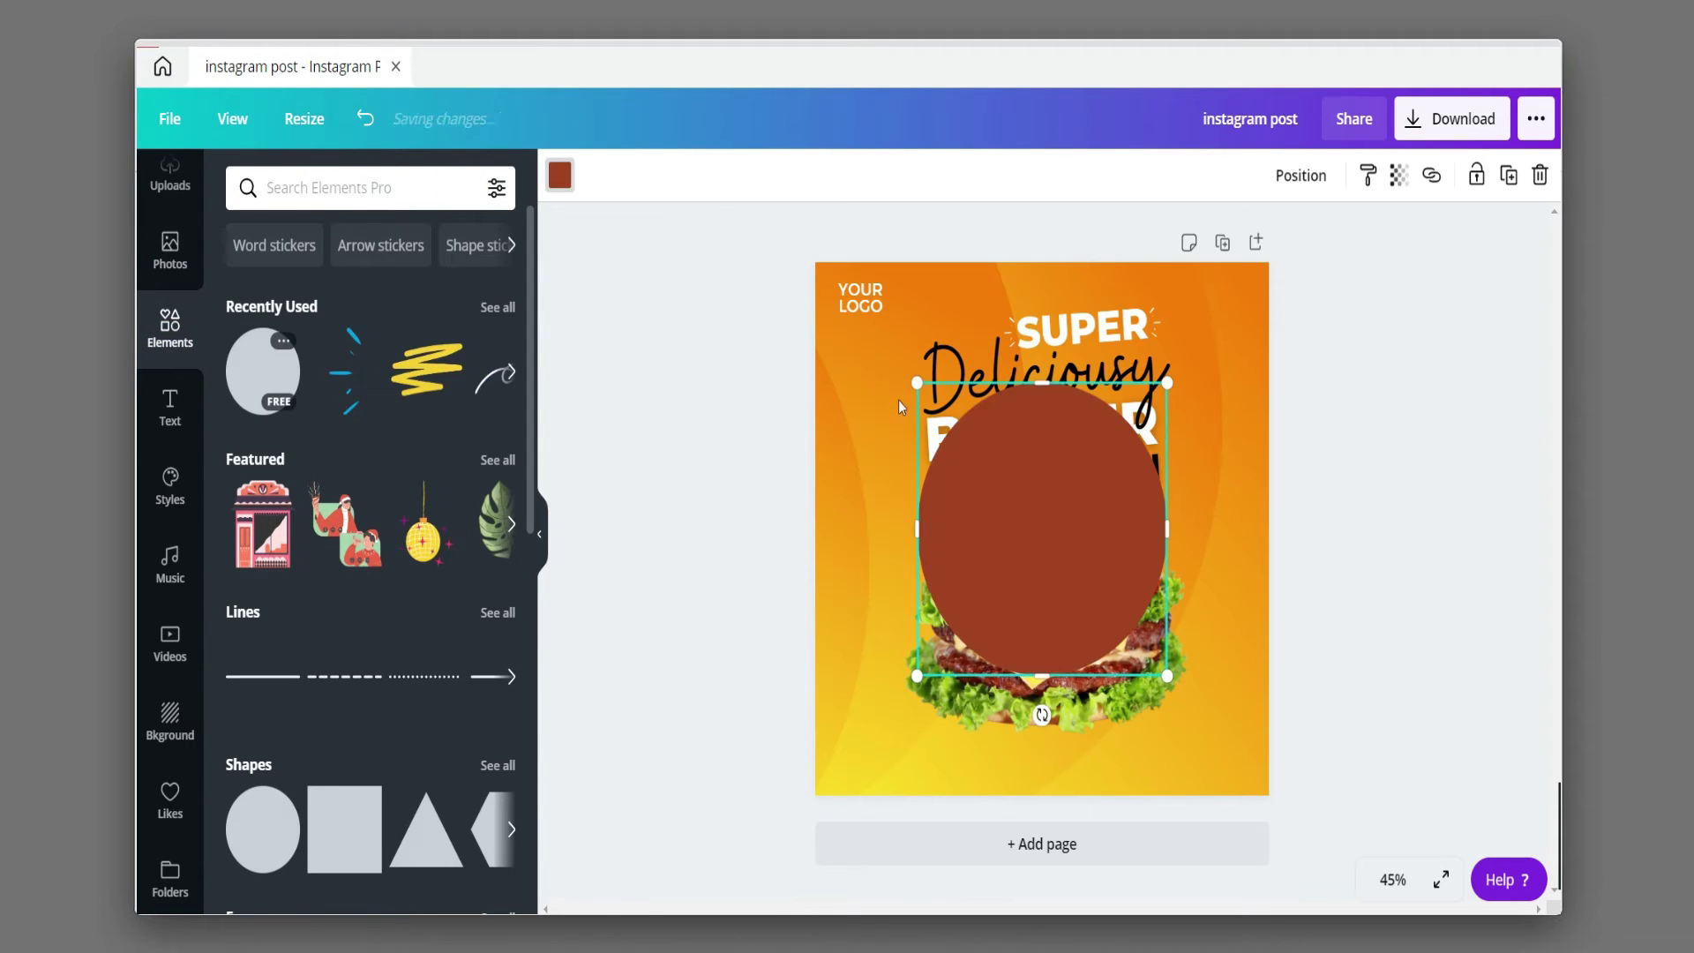
pyautogui.moveTo(1156, 663); pyautogui.dragTo(1191, 505)
pyautogui.rightClick(1180, 508)
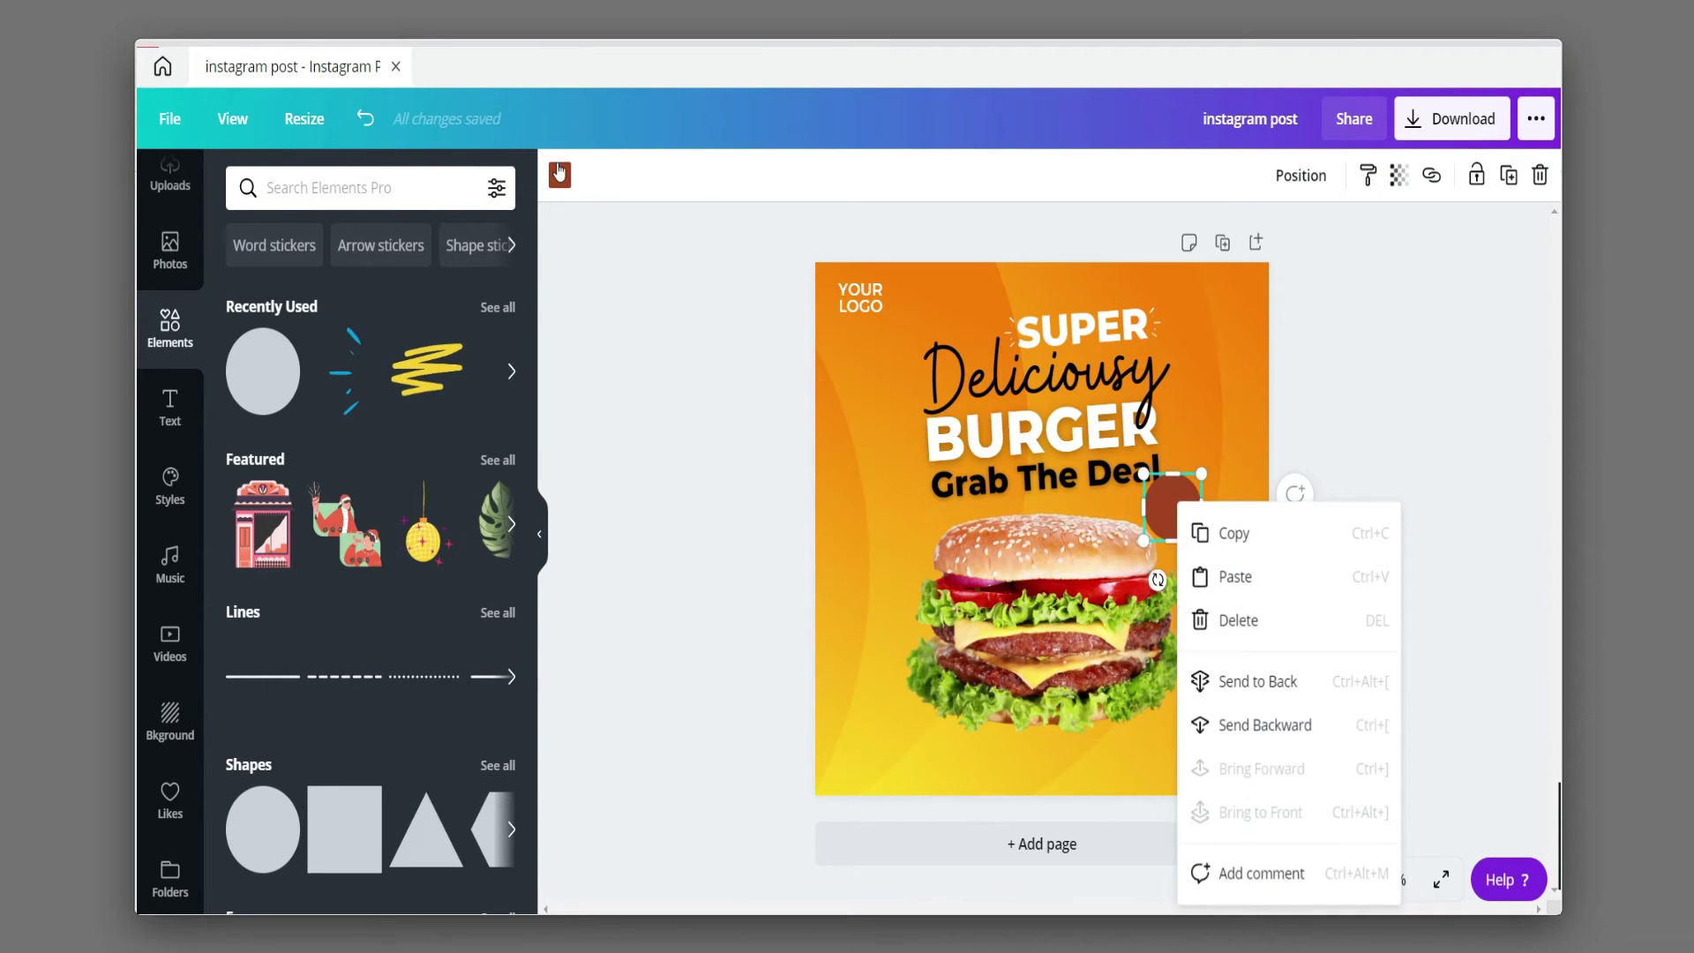
pyautogui.click(558, 174)
pyautogui.click(249, 397)
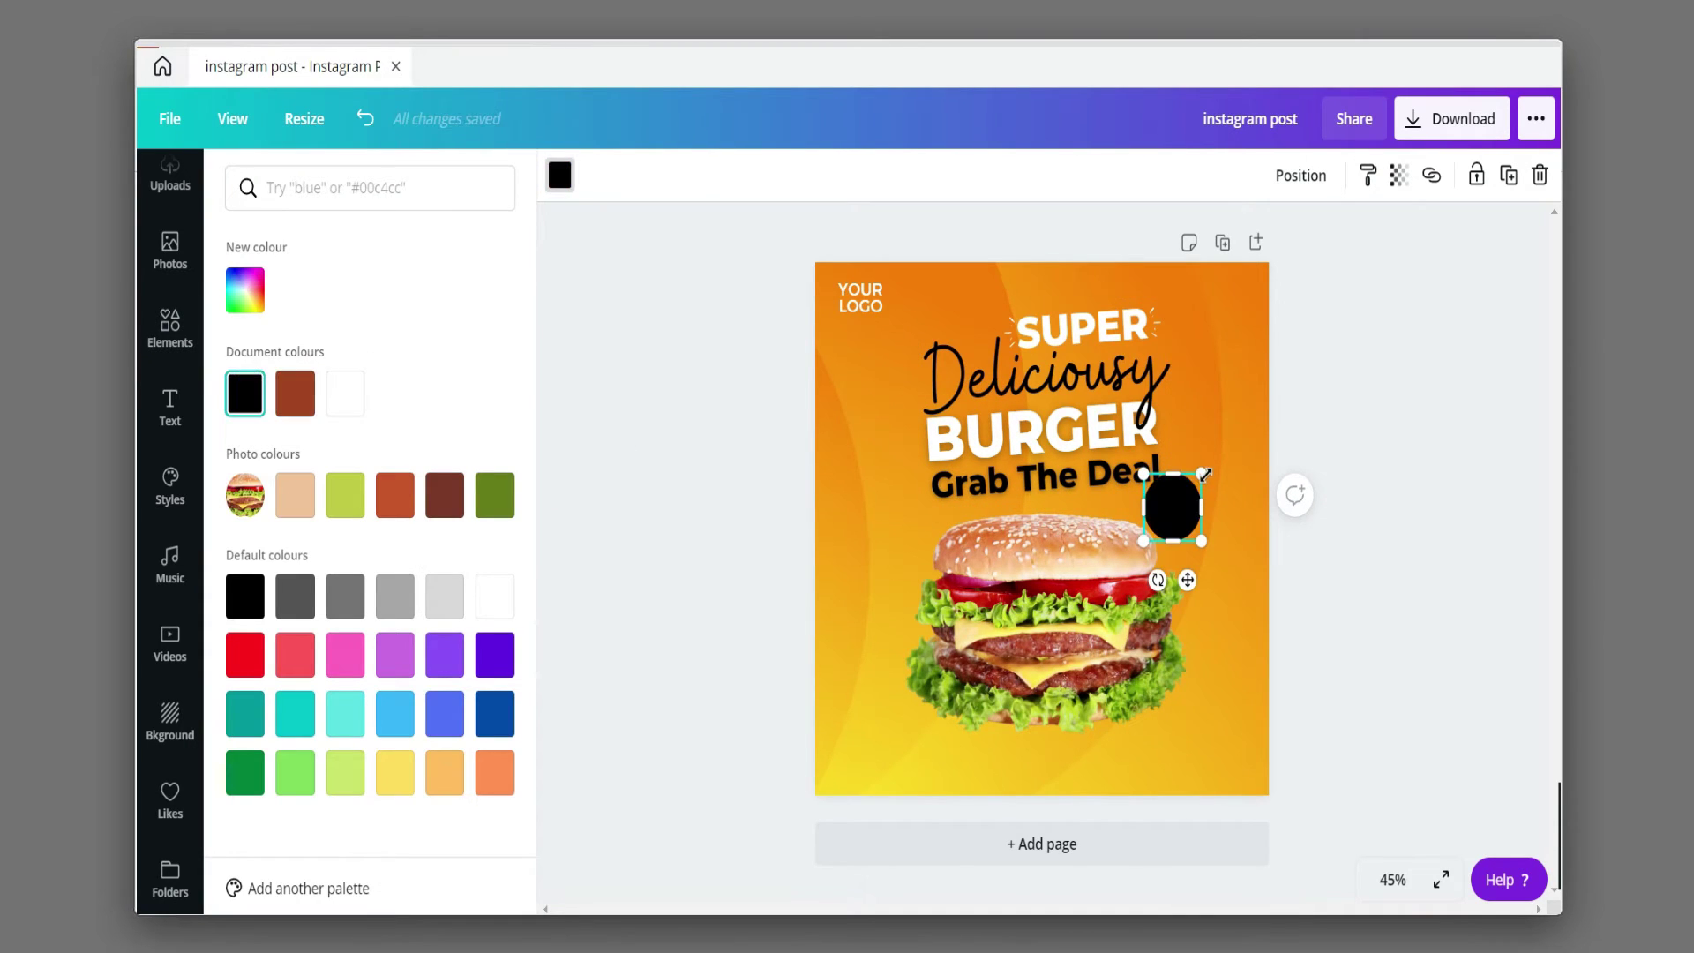
# - Shrink the black circle and send it behind the other elements
pyautogui.moveTo(1201, 475)
pyautogui.mouseDown()
pyautogui.moveTo(1162, 543)
pyautogui.moveTo(1198, 500)
pyautogui.mouseUp()
pyautogui.rightClick(1180, 511)
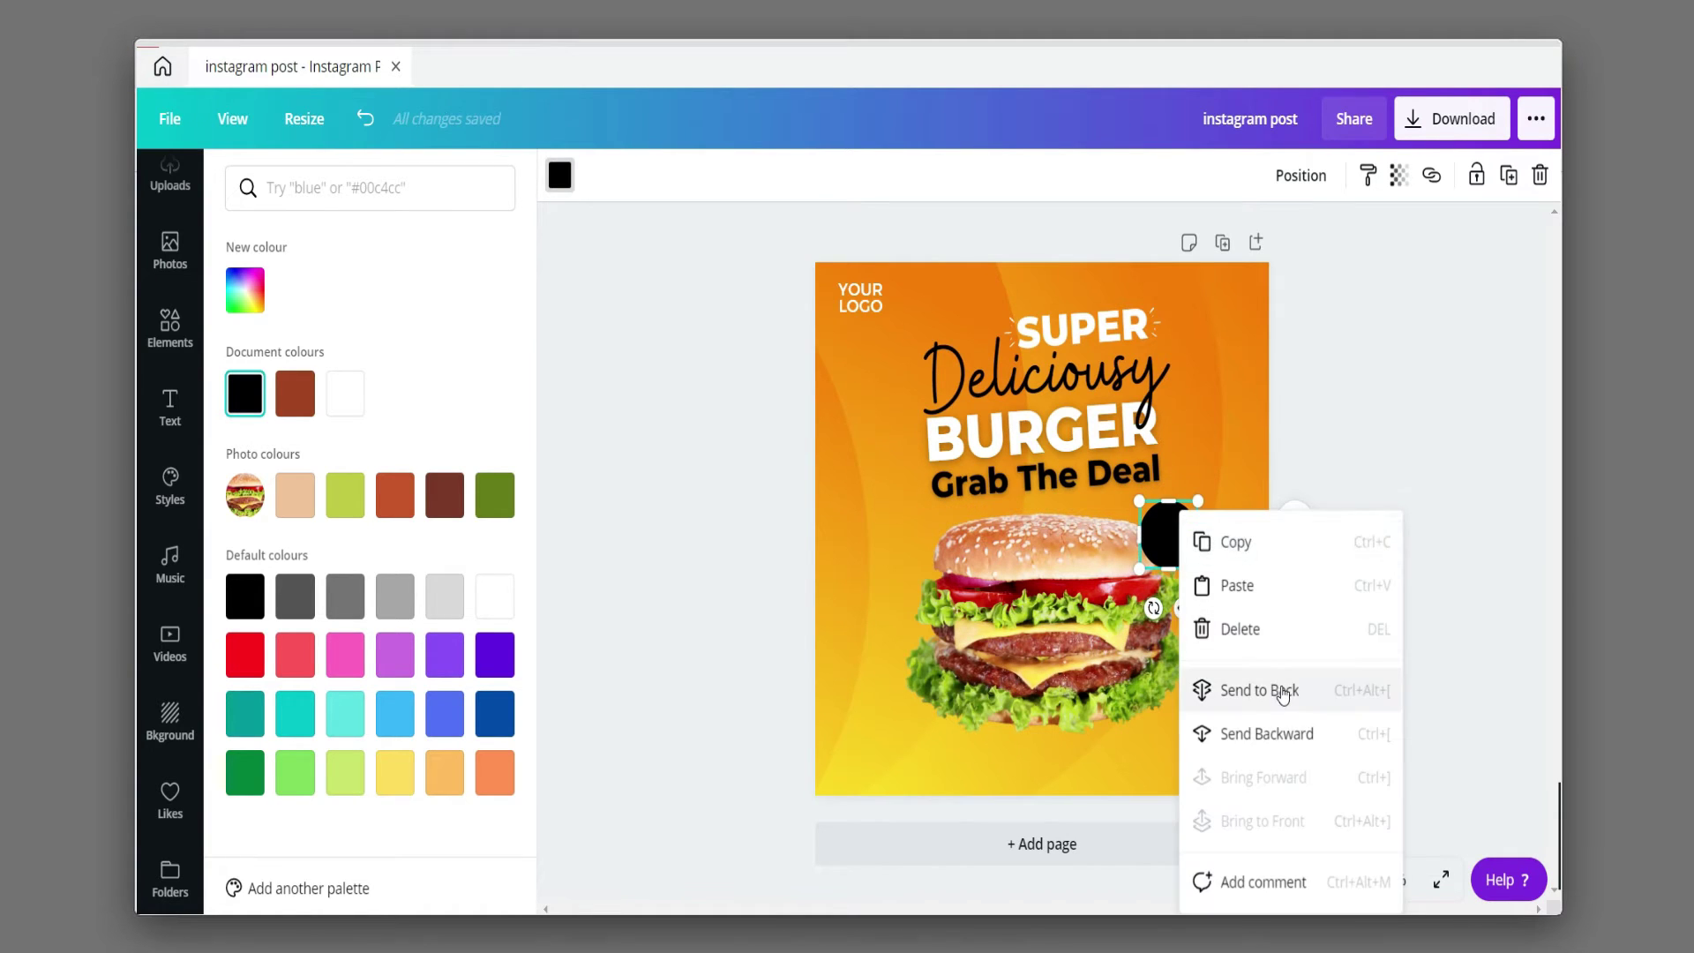
pyautogui.click(1260, 690)
pyautogui.click(1429, 424)
pyautogui.click(171, 408)
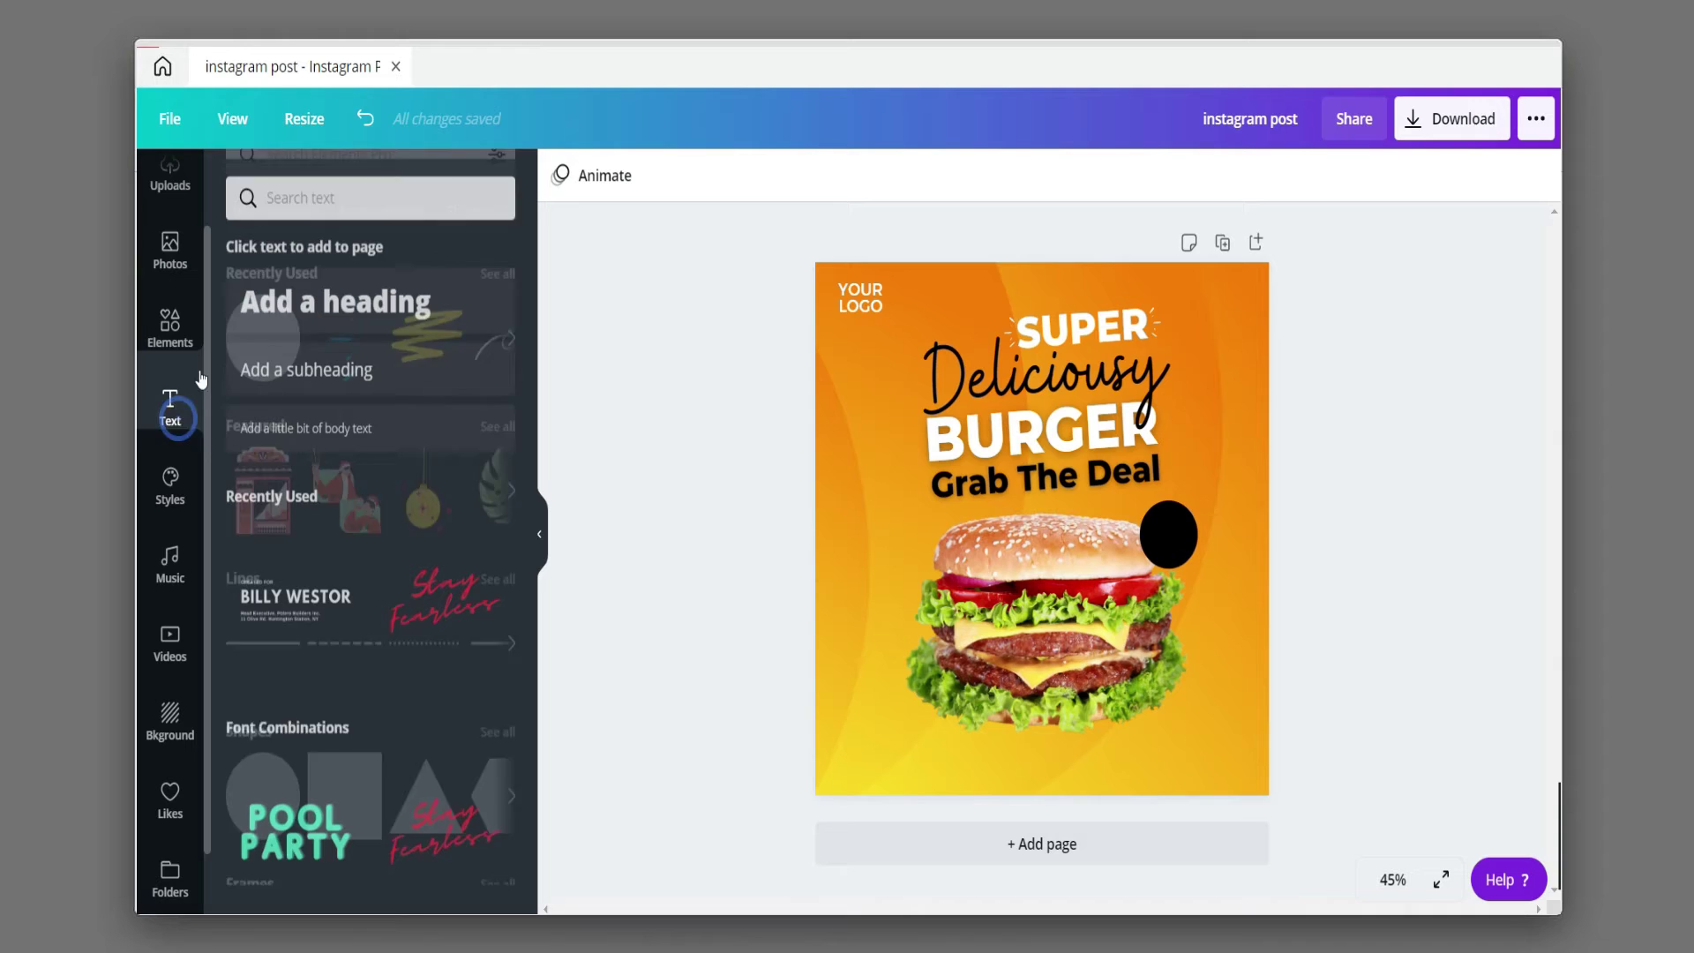
# - Copy the YOUR LOGO text onto the circle and retype it as '20% EXTRA' with a line break
pyautogui.click(862, 305)
pyautogui.moveTo(1116, 549); pyautogui.dragTo(1181, 540)
pyautogui.press('BackSpace')
pyautogui.press('BackSpace')
pyautogui.press('BackSpace')
pyautogui.press('BackSpace')
pyautogui.press('BackSpace')
pyautogui.press('BackSpace')
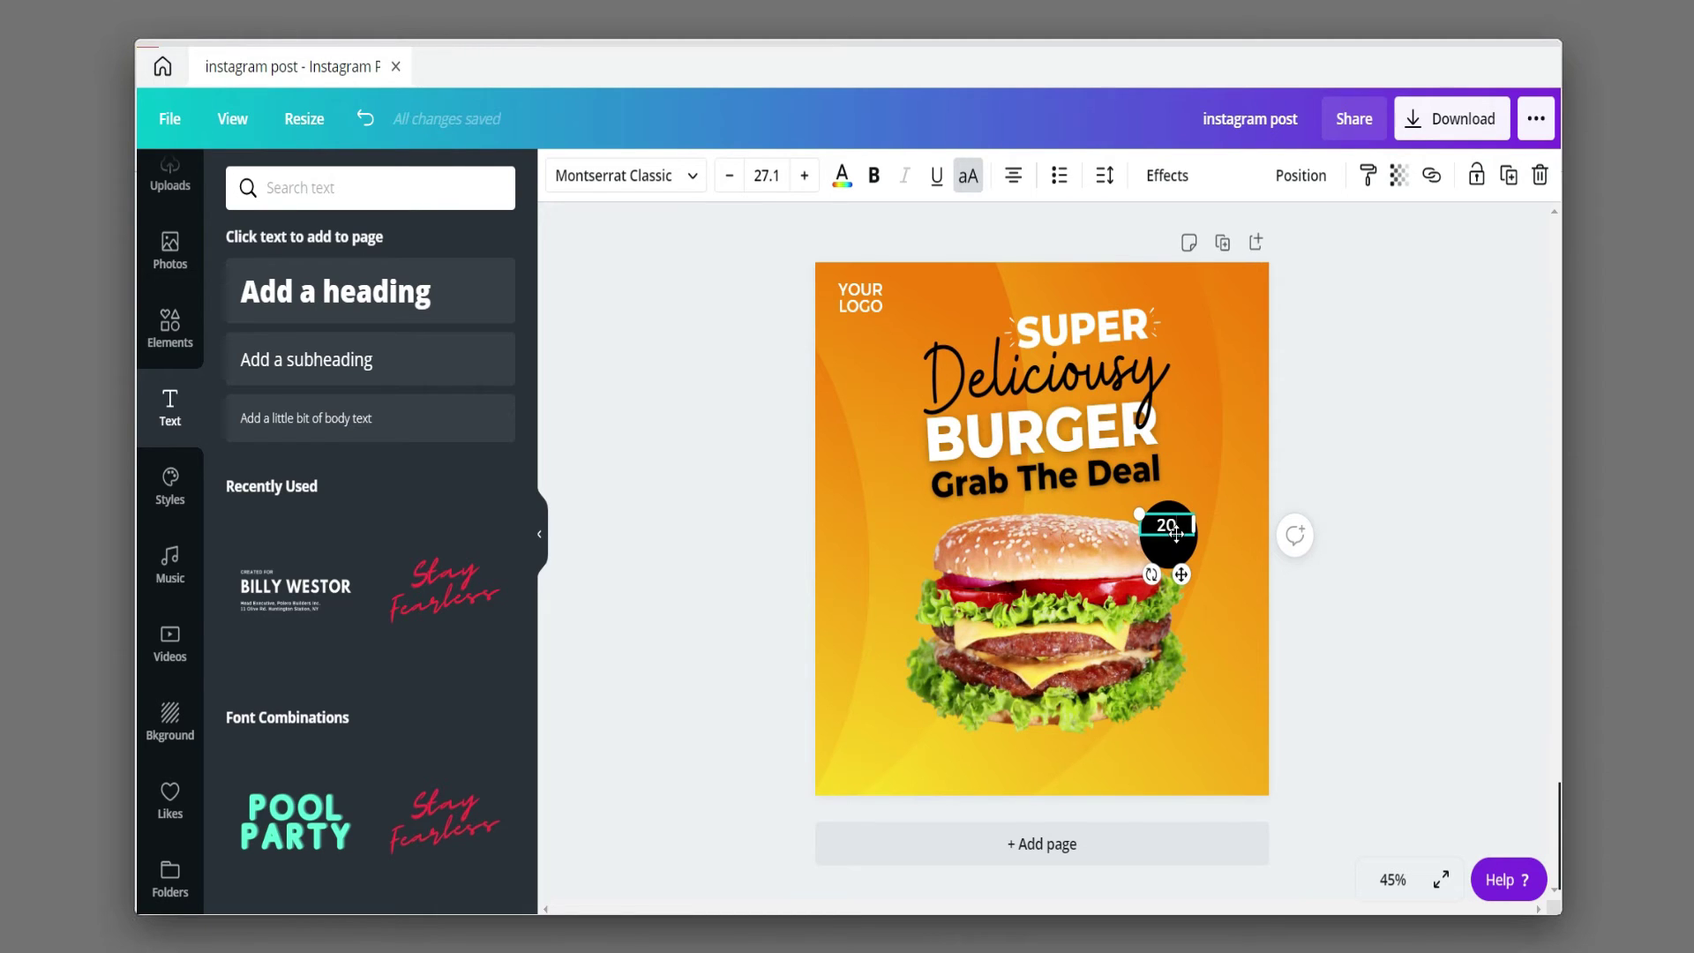
pyautogui.write('20% EXTRA')
pyautogui.press('Return')
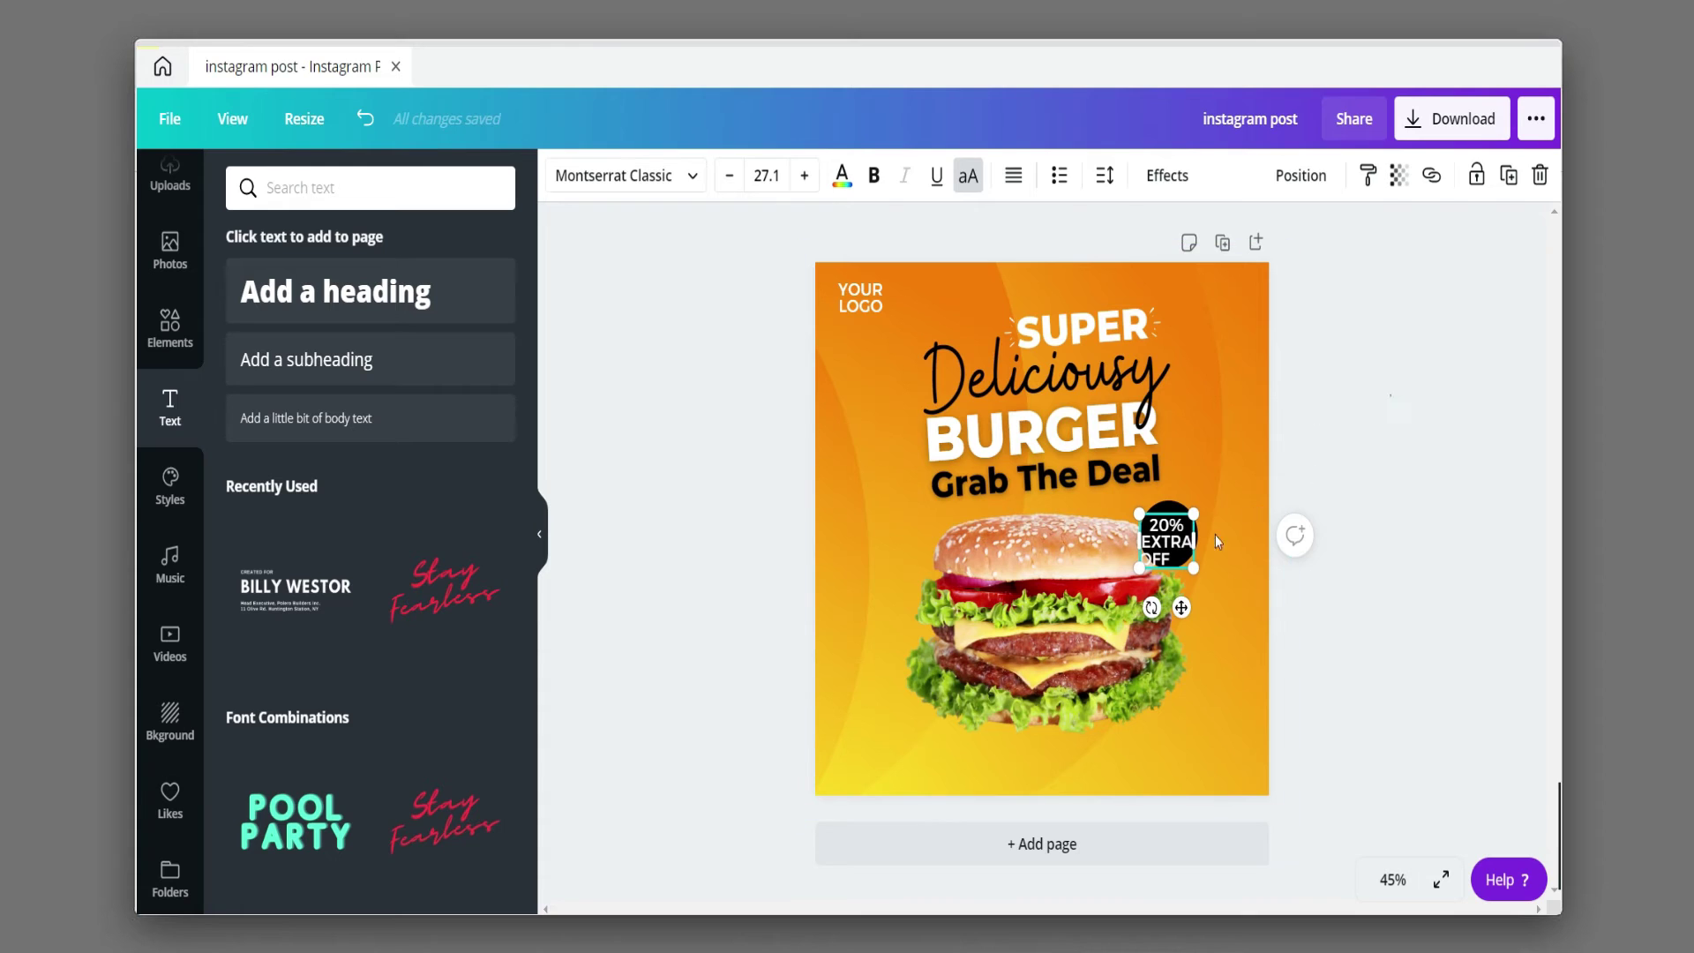
# - Left-align and fit the badge text to the circle, group them, and send the badge behind the burger
pyautogui.click(1013, 175)
pyautogui.moveTo(1191, 513); pyautogui.dragTo(1185, 533)
pyautogui.click(1204, 461)
pyautogui.click(1365, 174)
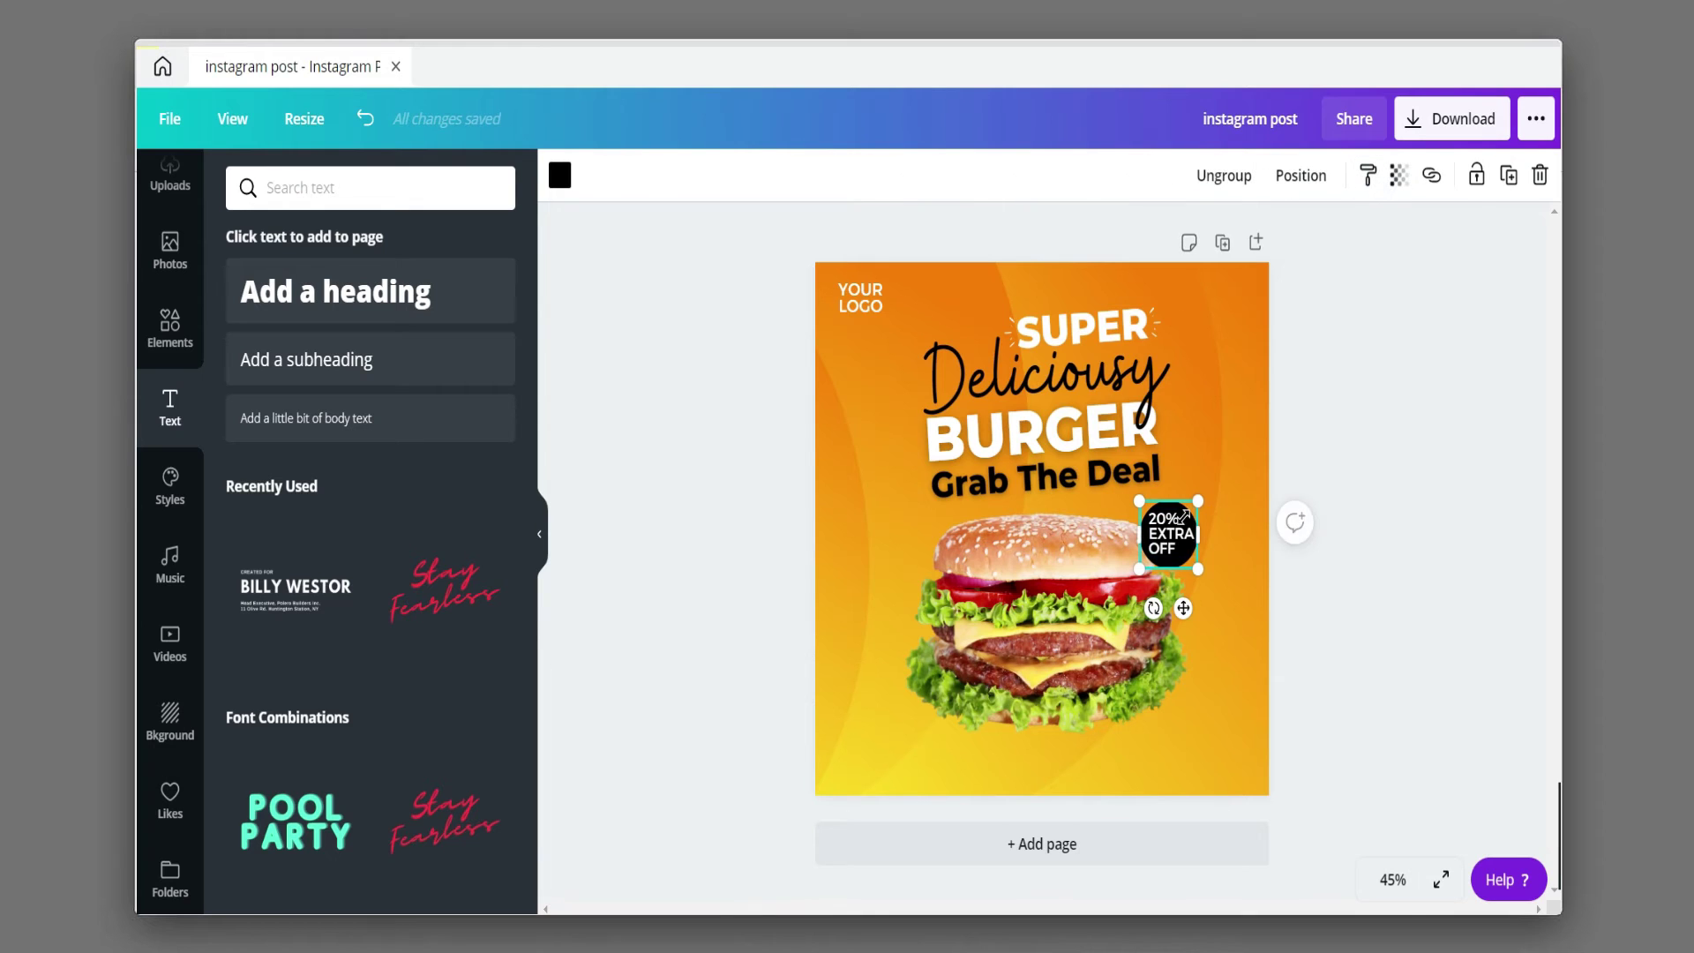
pyautogui.rightClick(1184, 533)
pyautogui.click(1271, 672)
pyautogui.click(1359, 500)
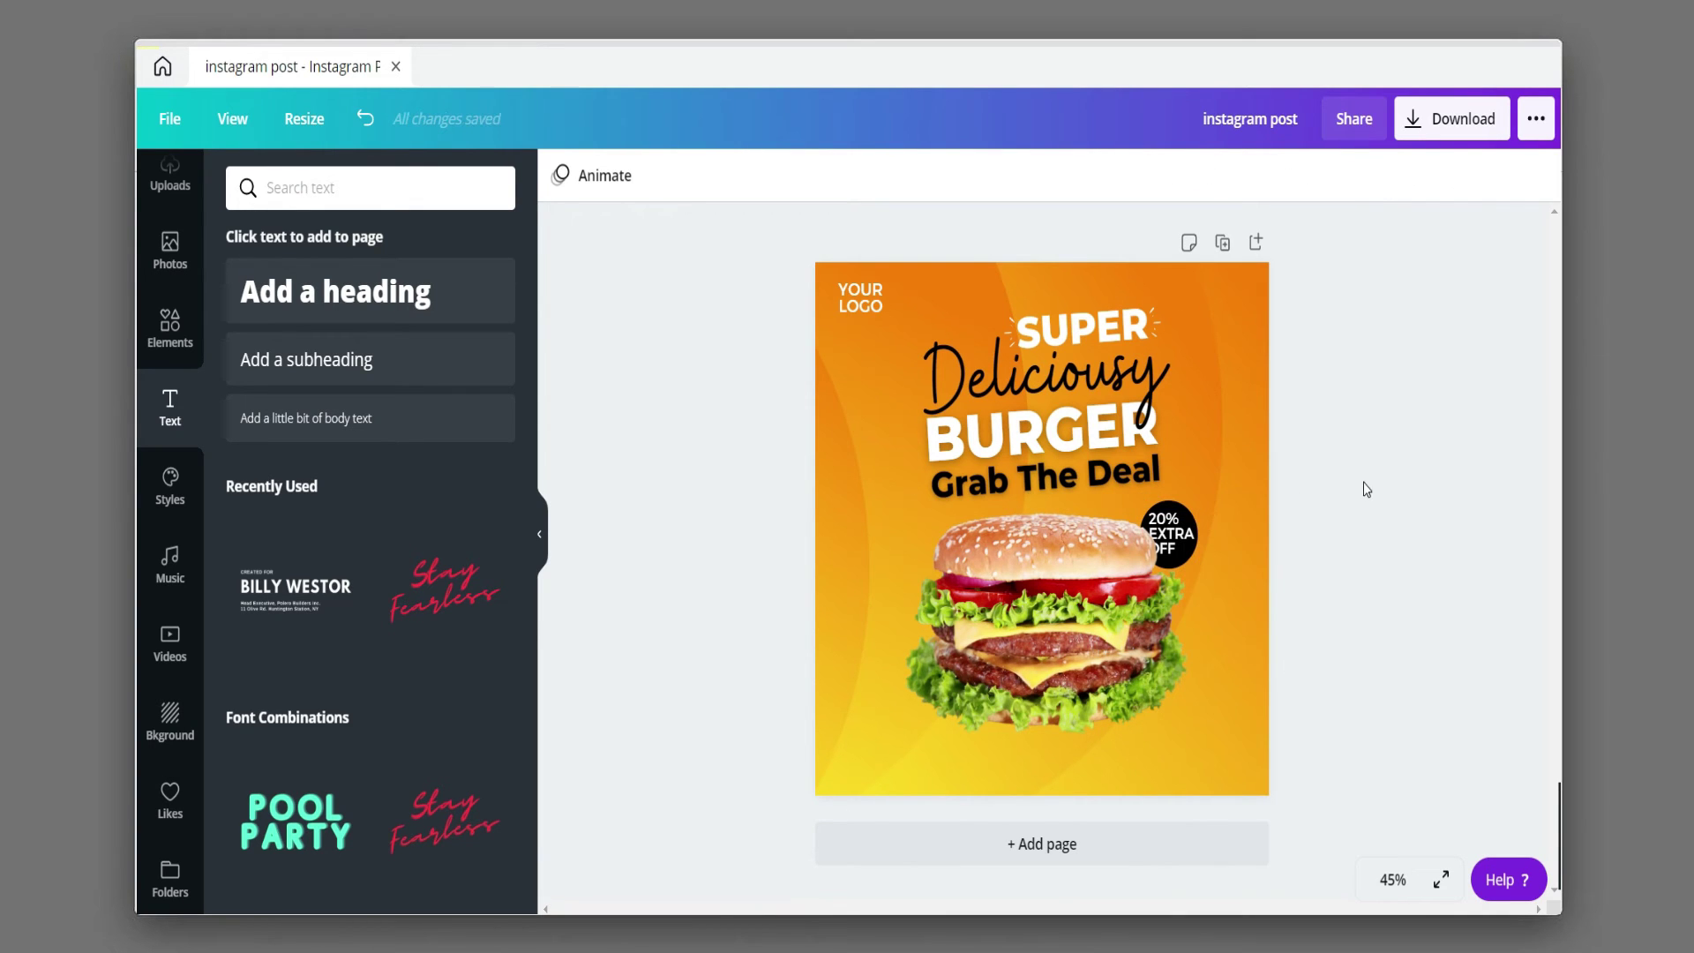
# - Add a shield shape left of the burger, then rotate and stretch it into a wide bar
pyautogui.click(166, 337)
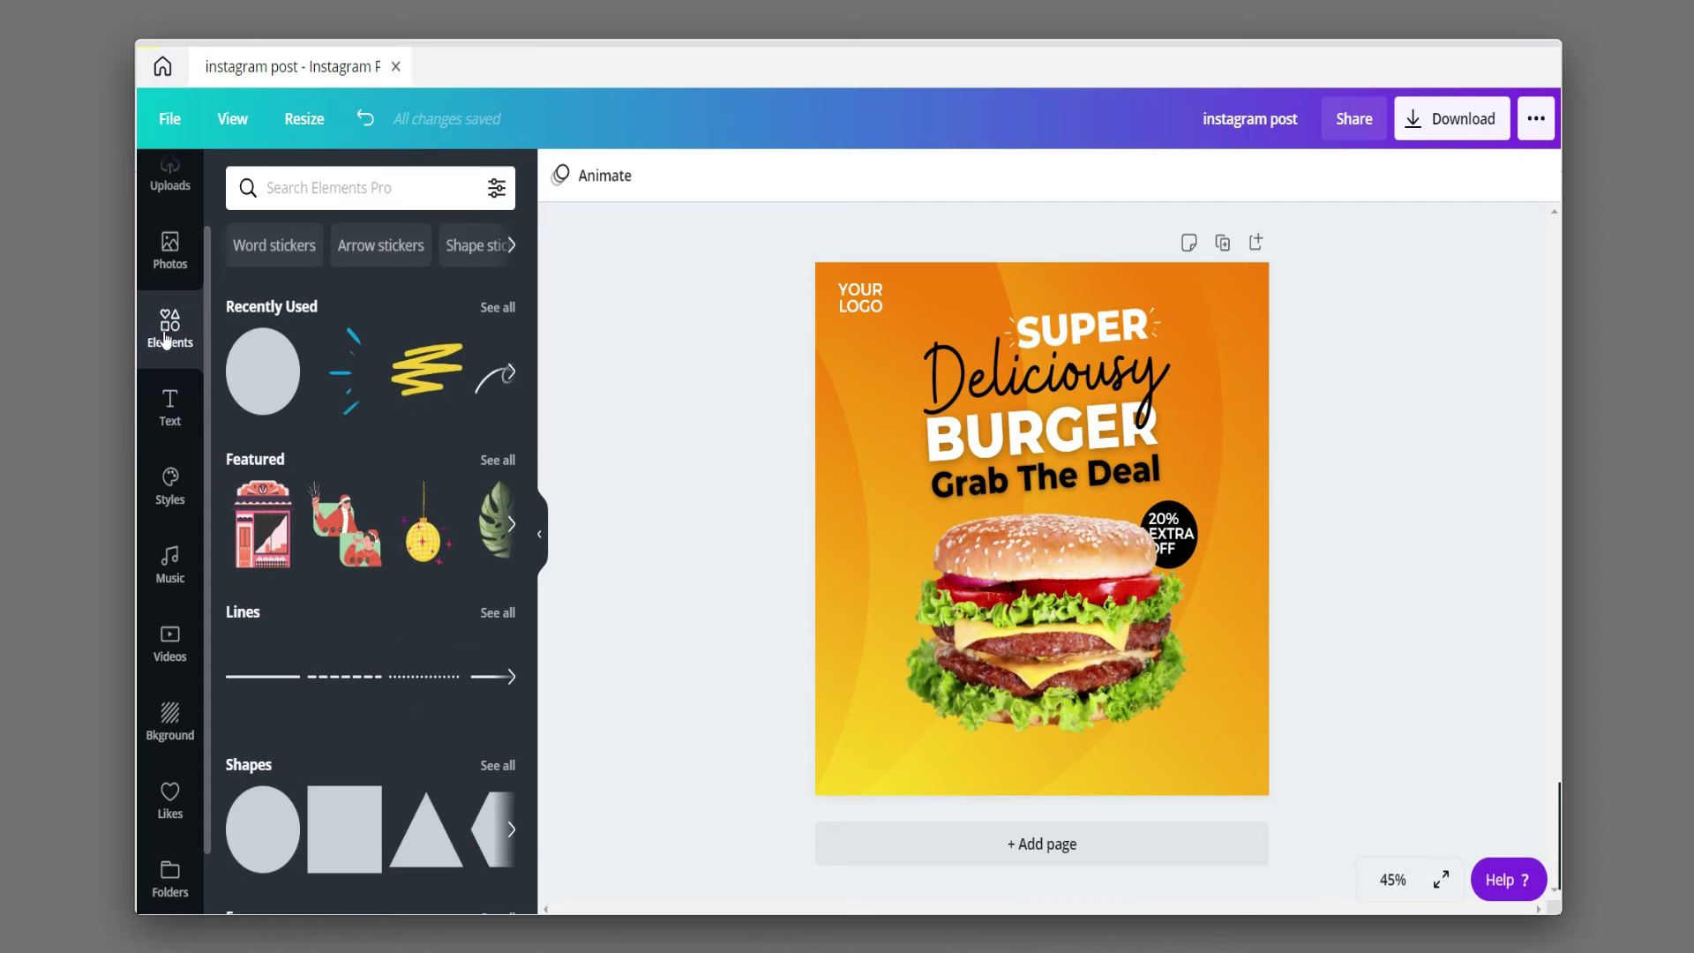
pyautogui.click(497, 764)
pyautogui.scroll(-7, 397, 529)
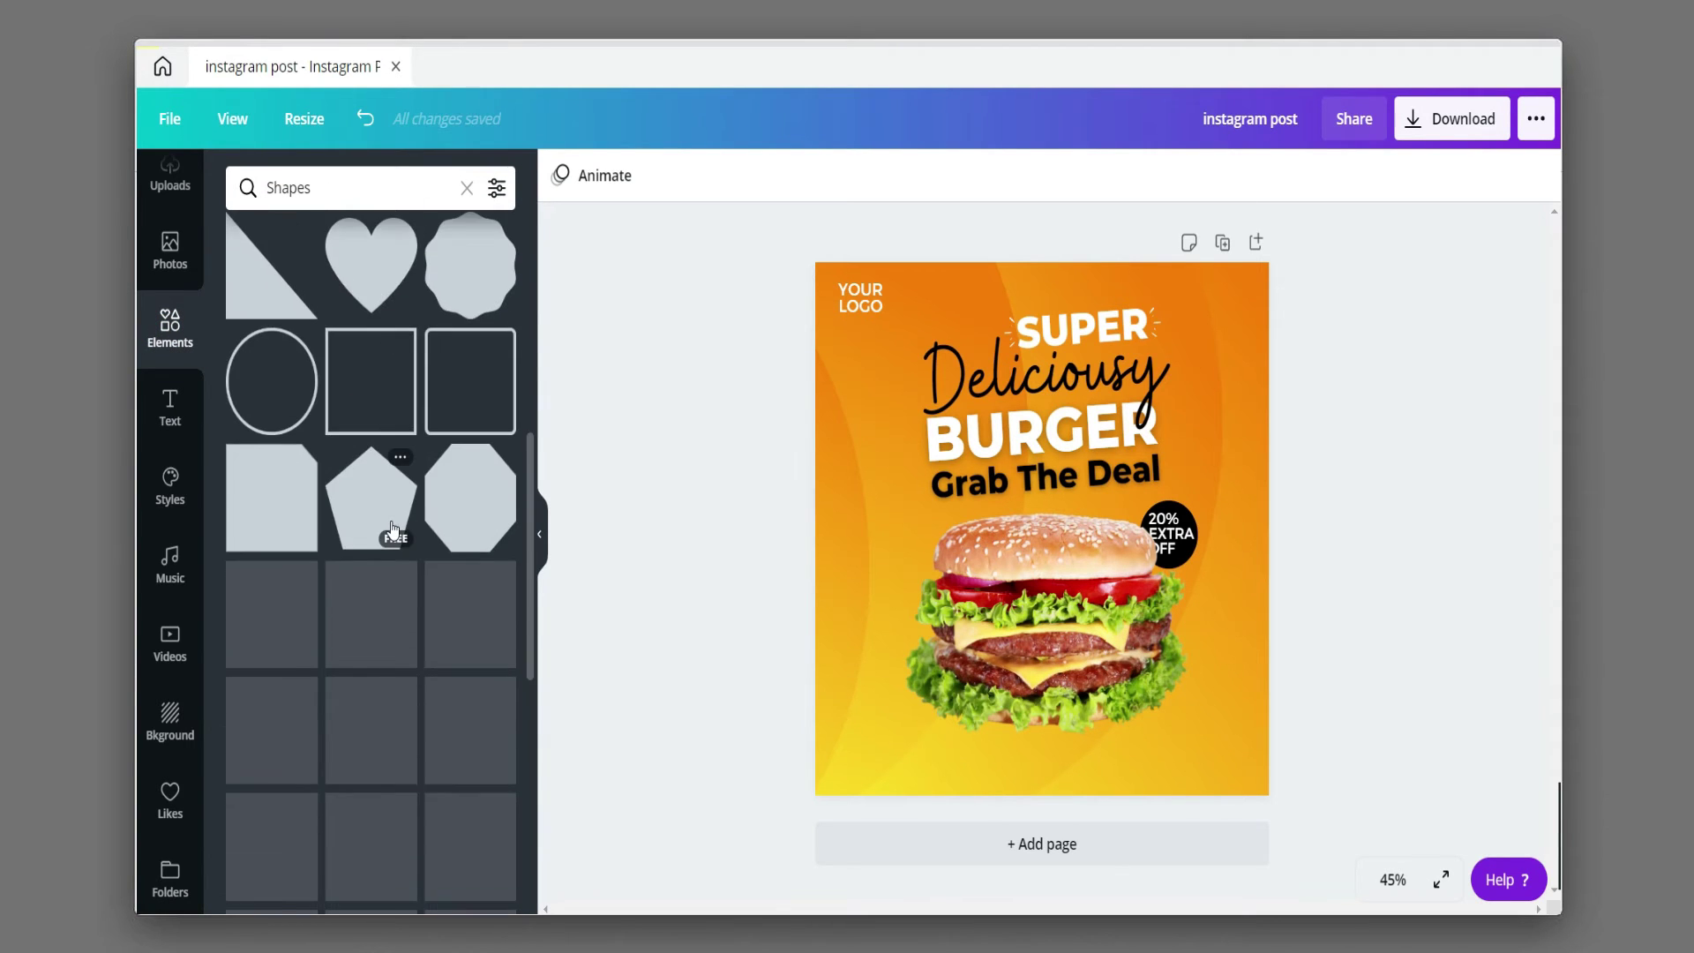
pyautogui.scroll(-10, 392, 529)
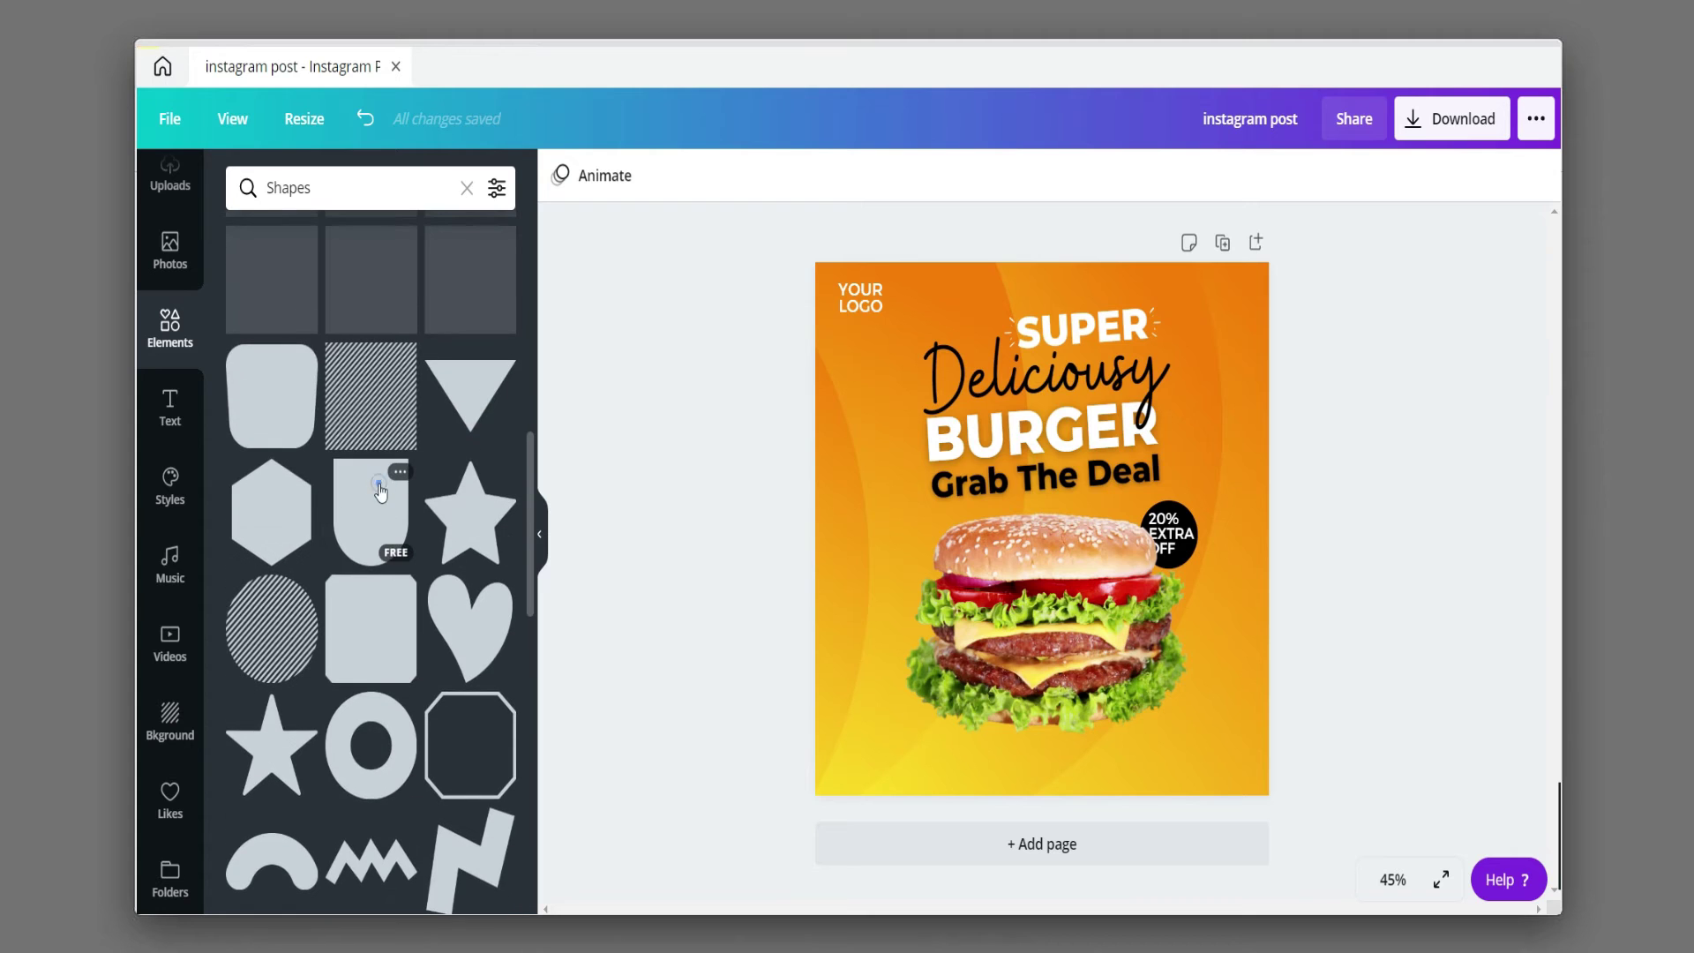
pyautogui.click(381, 492)
pyautogui.moveTo(990, 456); pyautogui.dragTo(887, 552)
pyautogui.moveTo(835, 609); pyautogui.dragTo(824, 535)
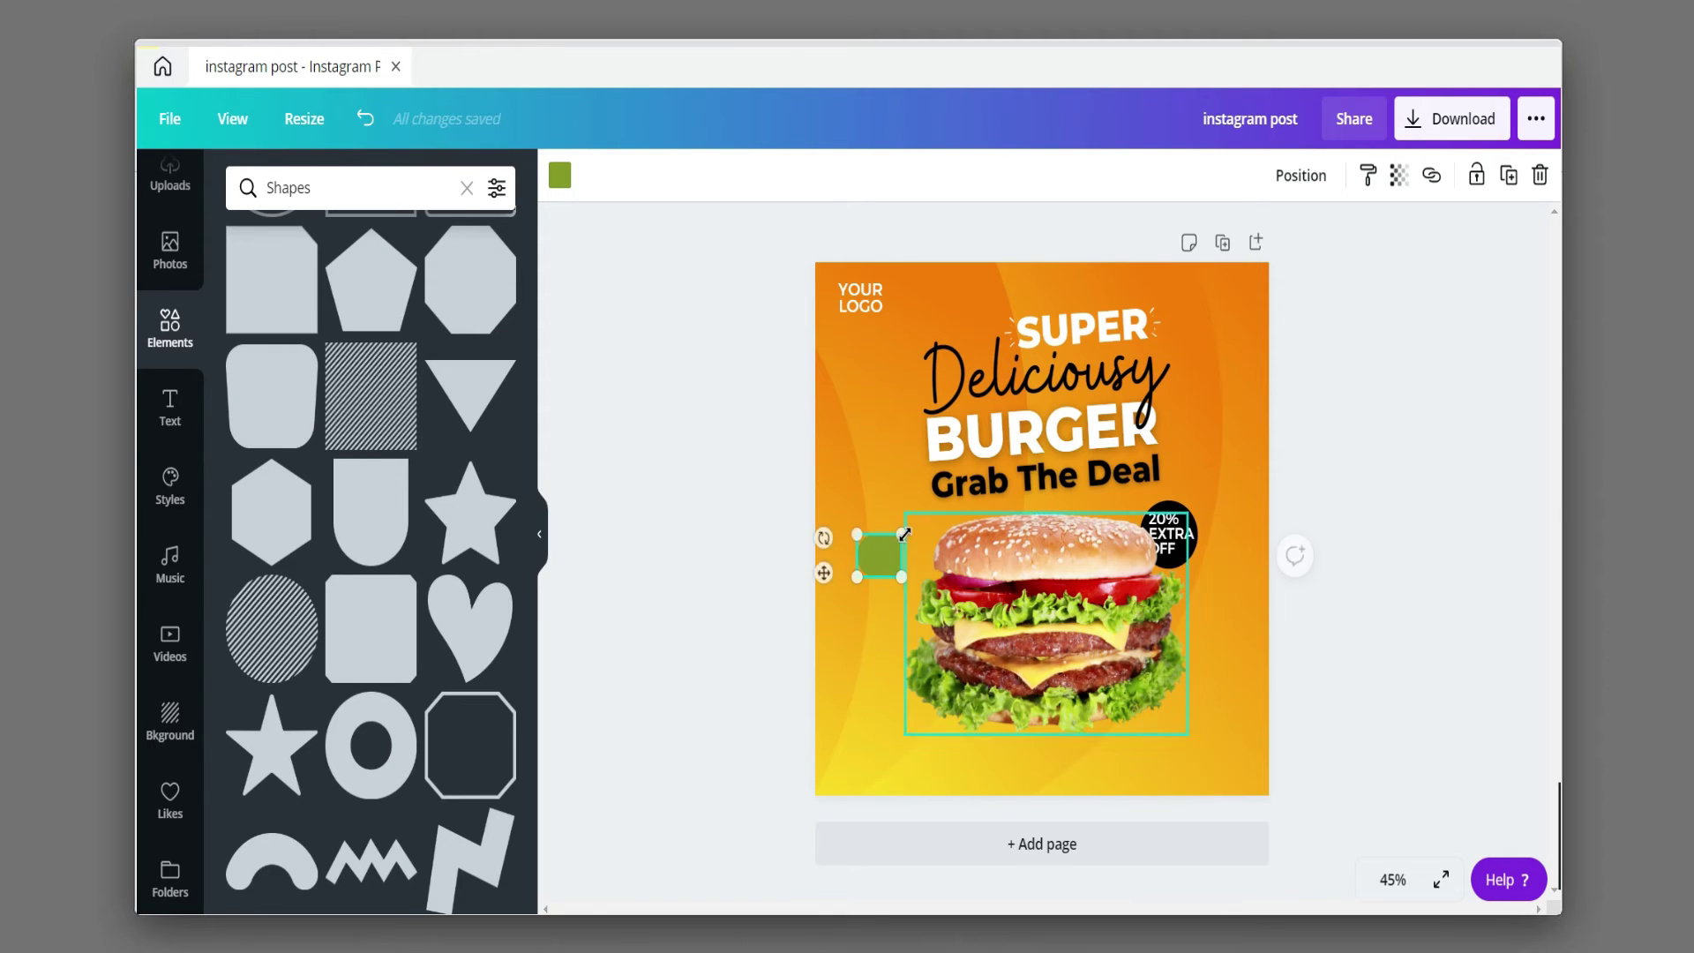
pyautogui.moveTo(965, 554); pyautogui.dragTo(937, 558)
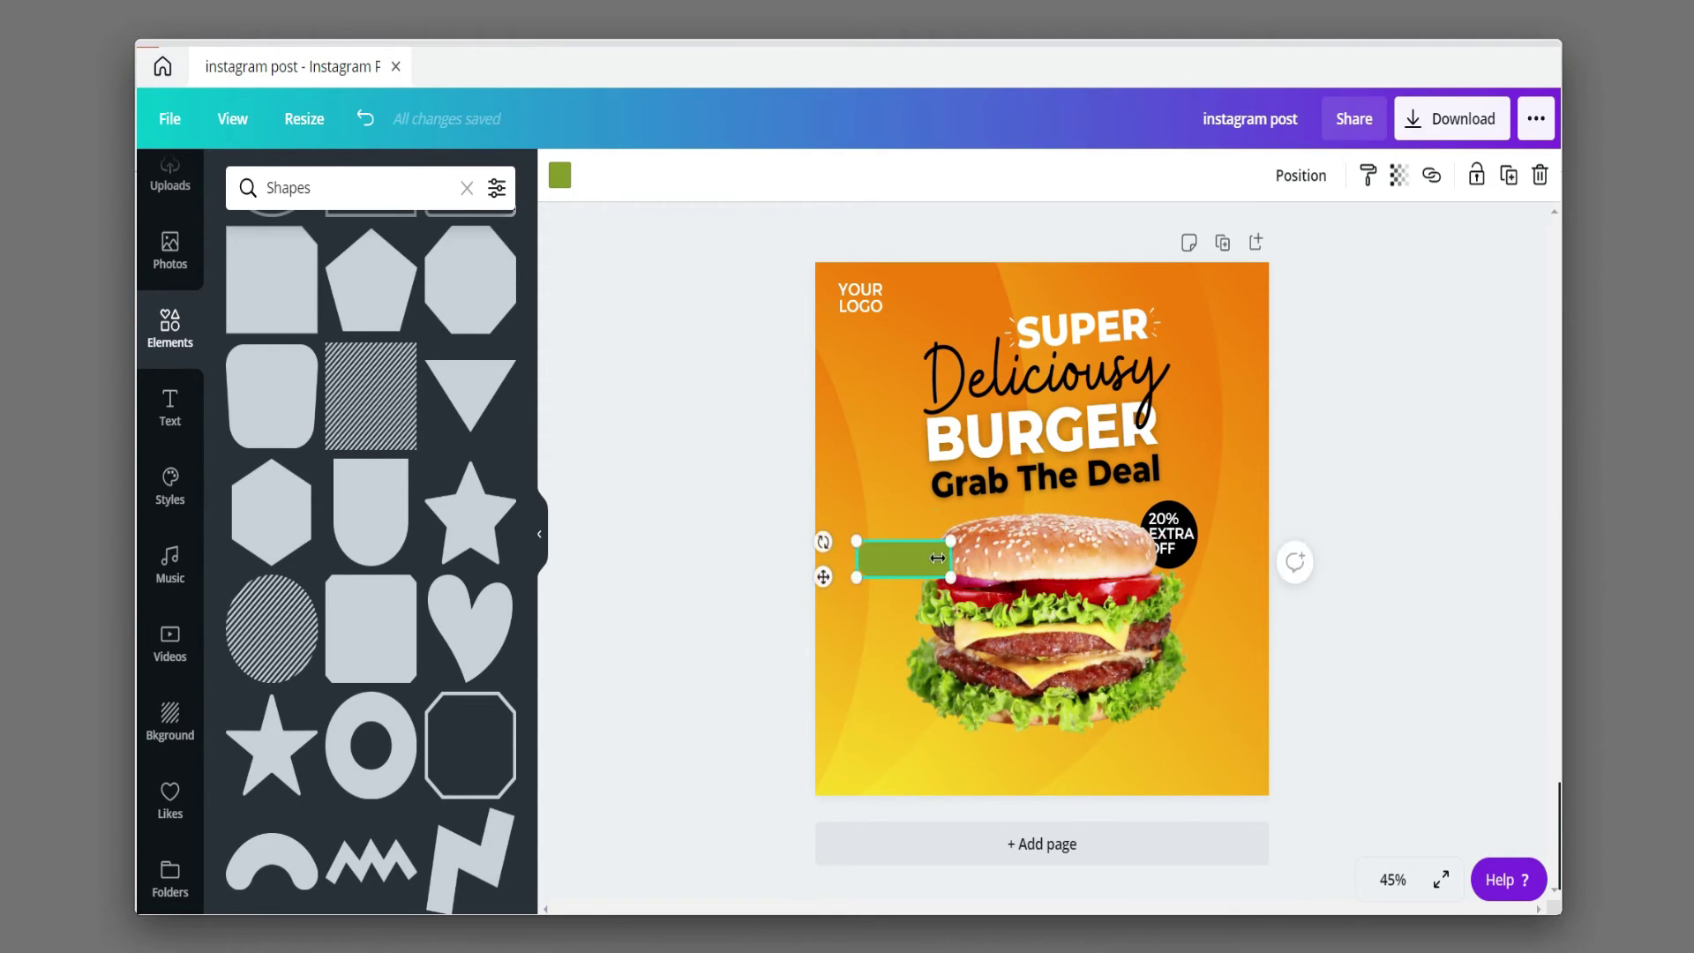
# - Duplicate the bar, rotate the copy, and lock the burger photo in place
pyautogui.click(1509, 175)
pyautogui.moveTo(831, 550); pyautogui.dragTo(969, 562)
pyautogui.click(999, 648)
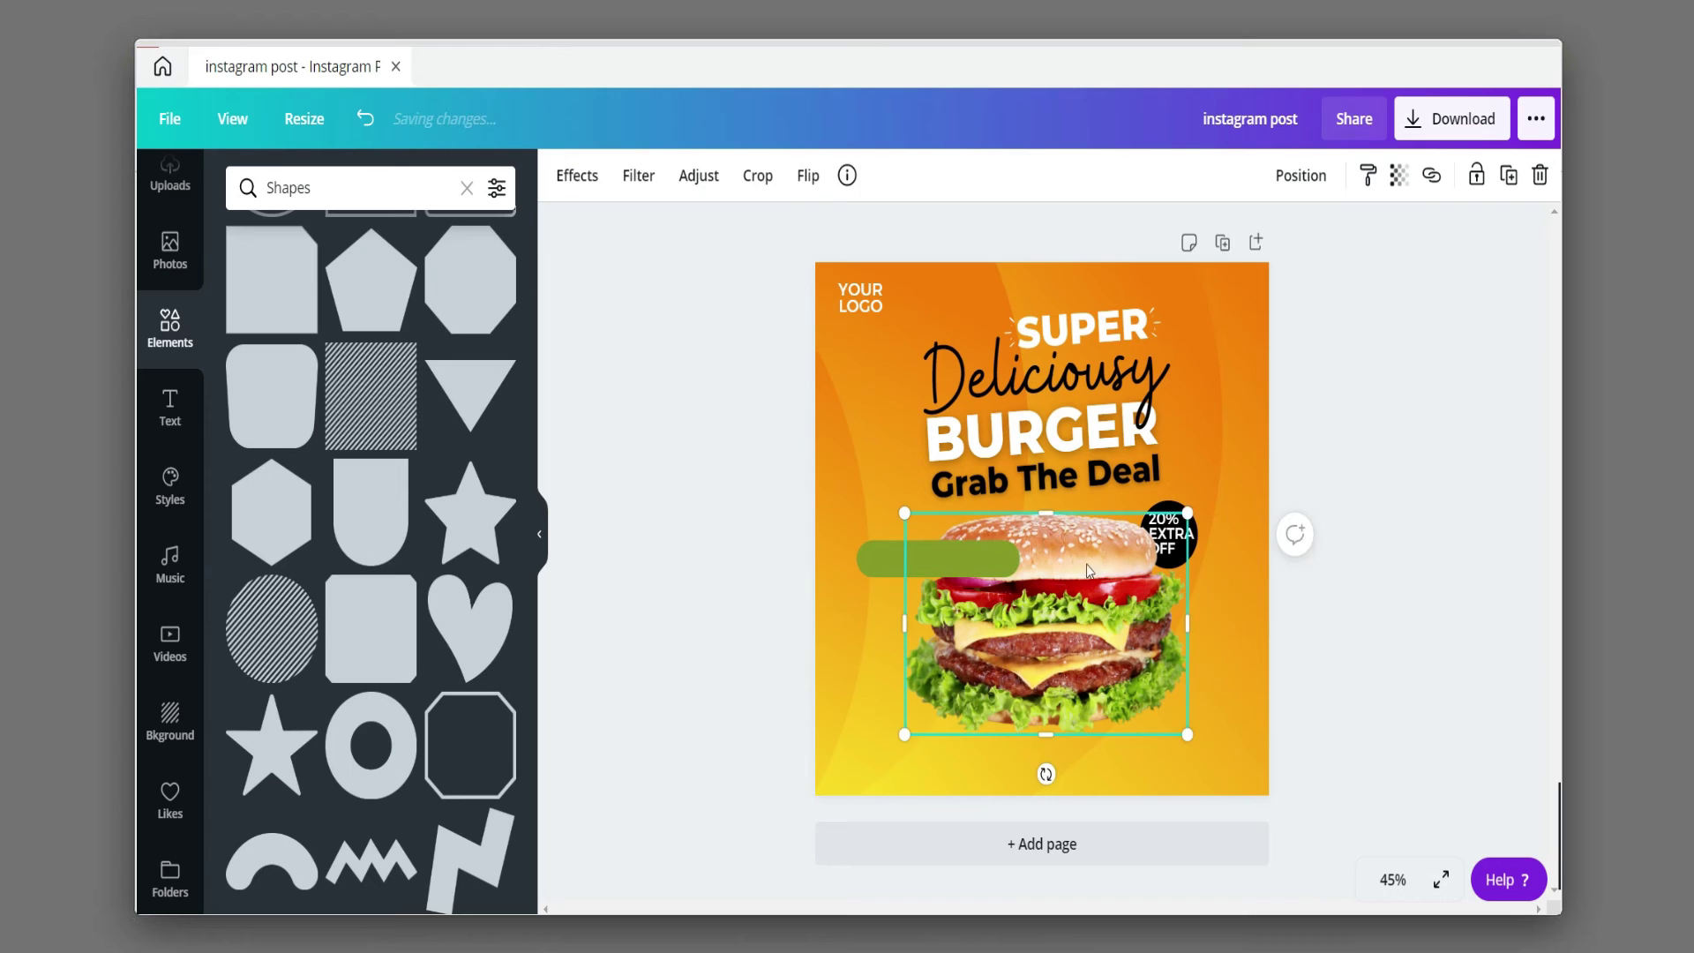
pyautogui.click(1483, 177)
# - Select both bars, recolour them black, and group them
pyautogui.click(1417, 362)
pyautogui.moveTo(865, 613); pyautogui.dragTo(1044, 770)
pyautogui.click(554, 177)
pyautogui.click(245, 393)
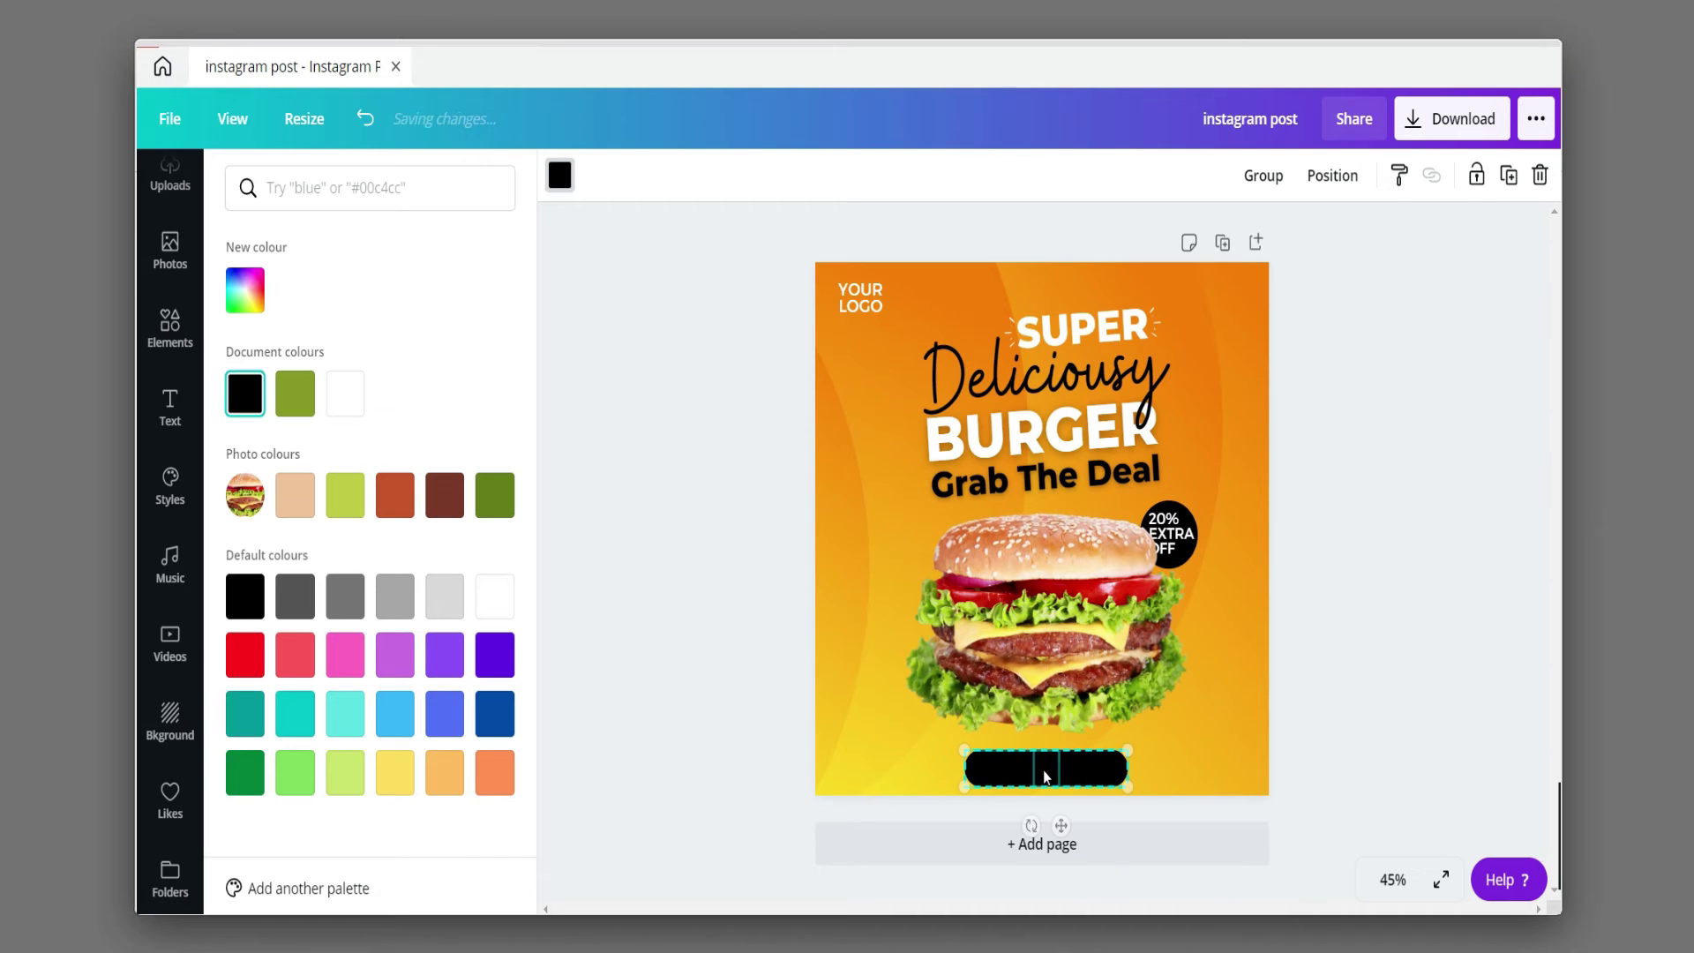
pyautogui.click(1263, 175)
pyautogui.click(1342, 456)
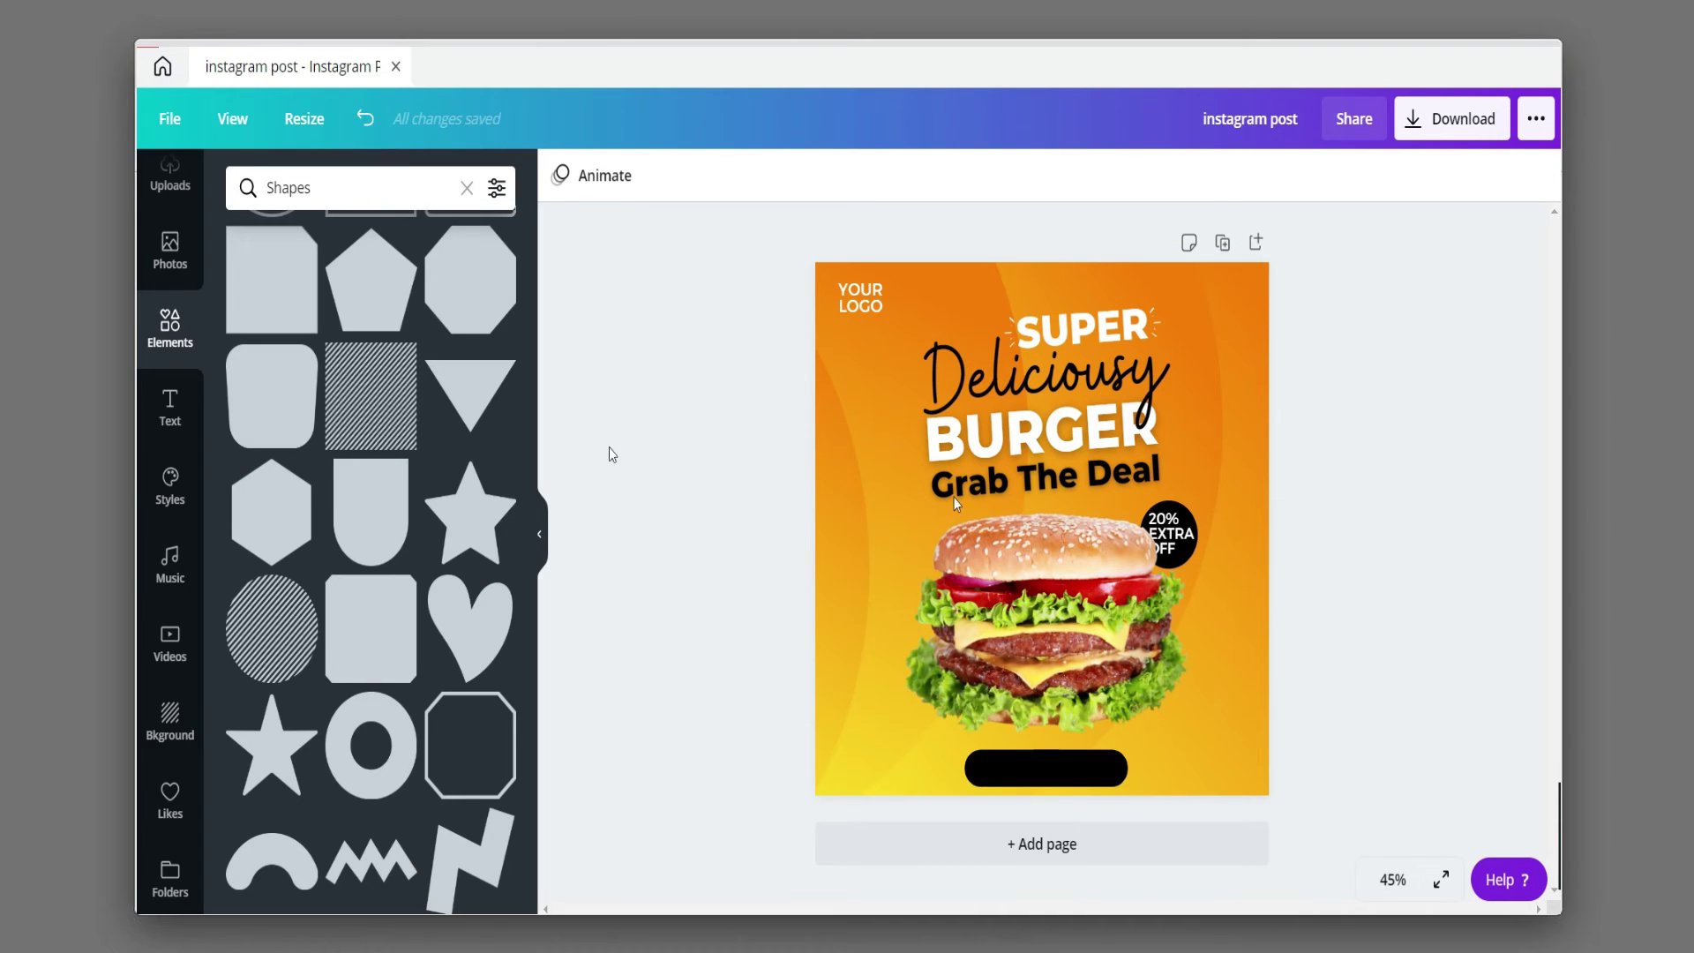
# - Duplicate YOUR LOGO onto the black bar, retype it as 'ORDER NOW', and centre it on one line
pyautogui.click(878, 306)
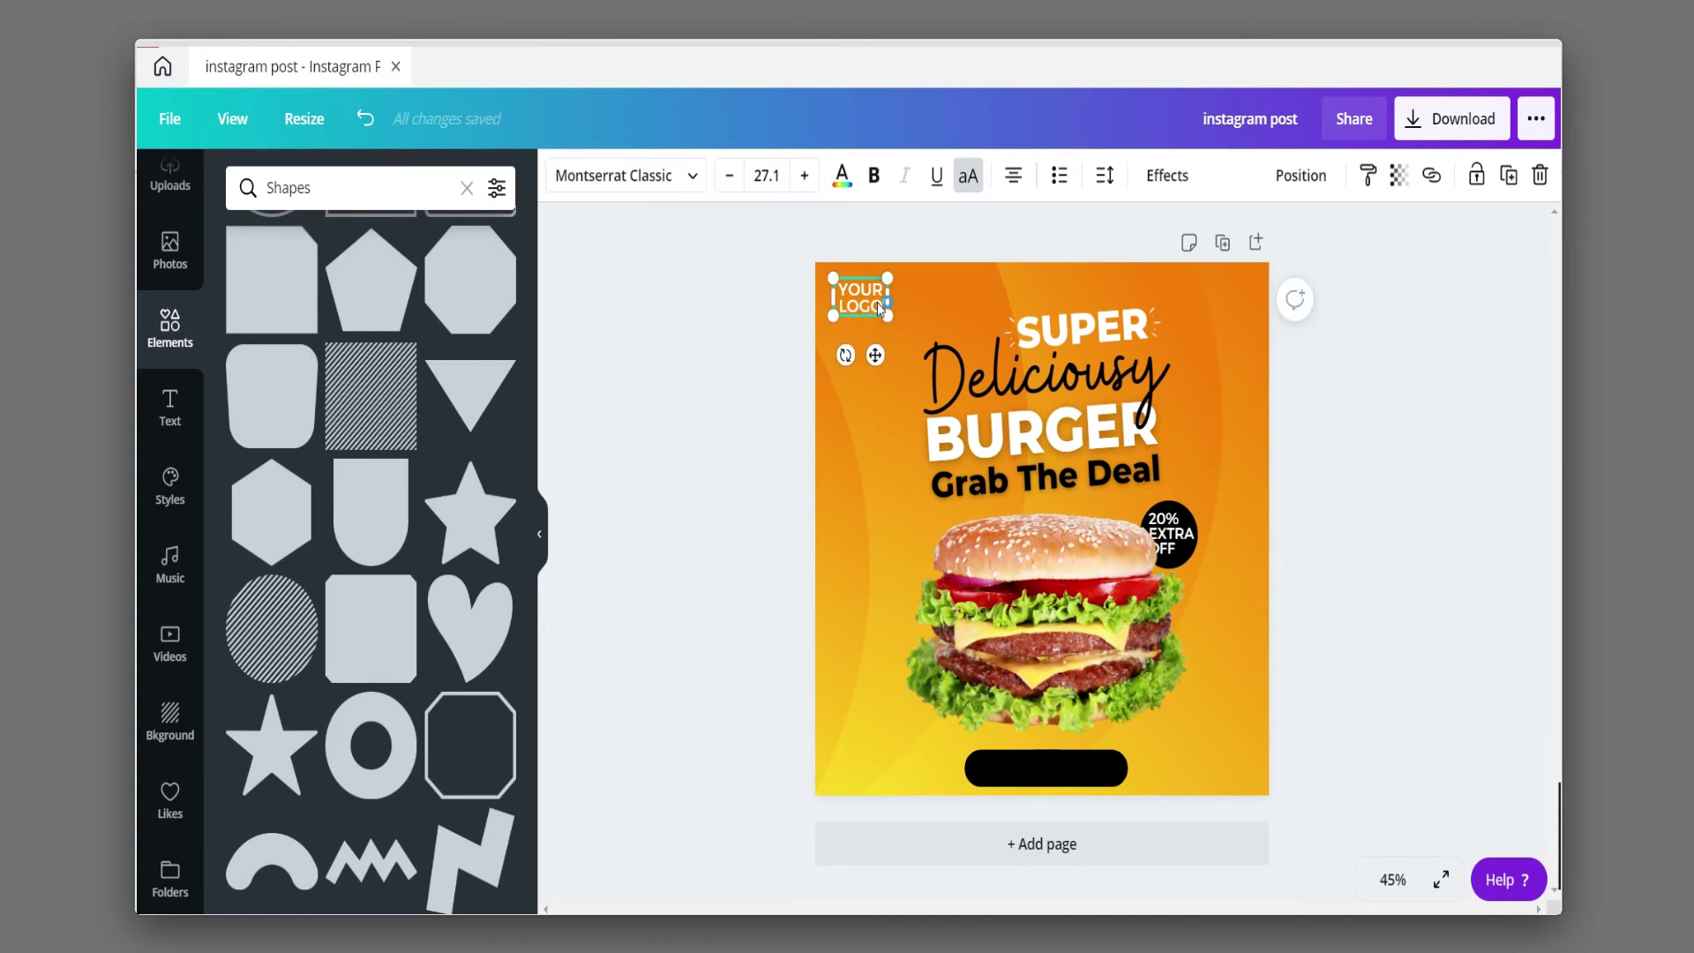
pyautogui.hotkey('ctrl', 'd')
pyautogui.moveTo(881, 307); pyautogui.dragTo(1036, 763)
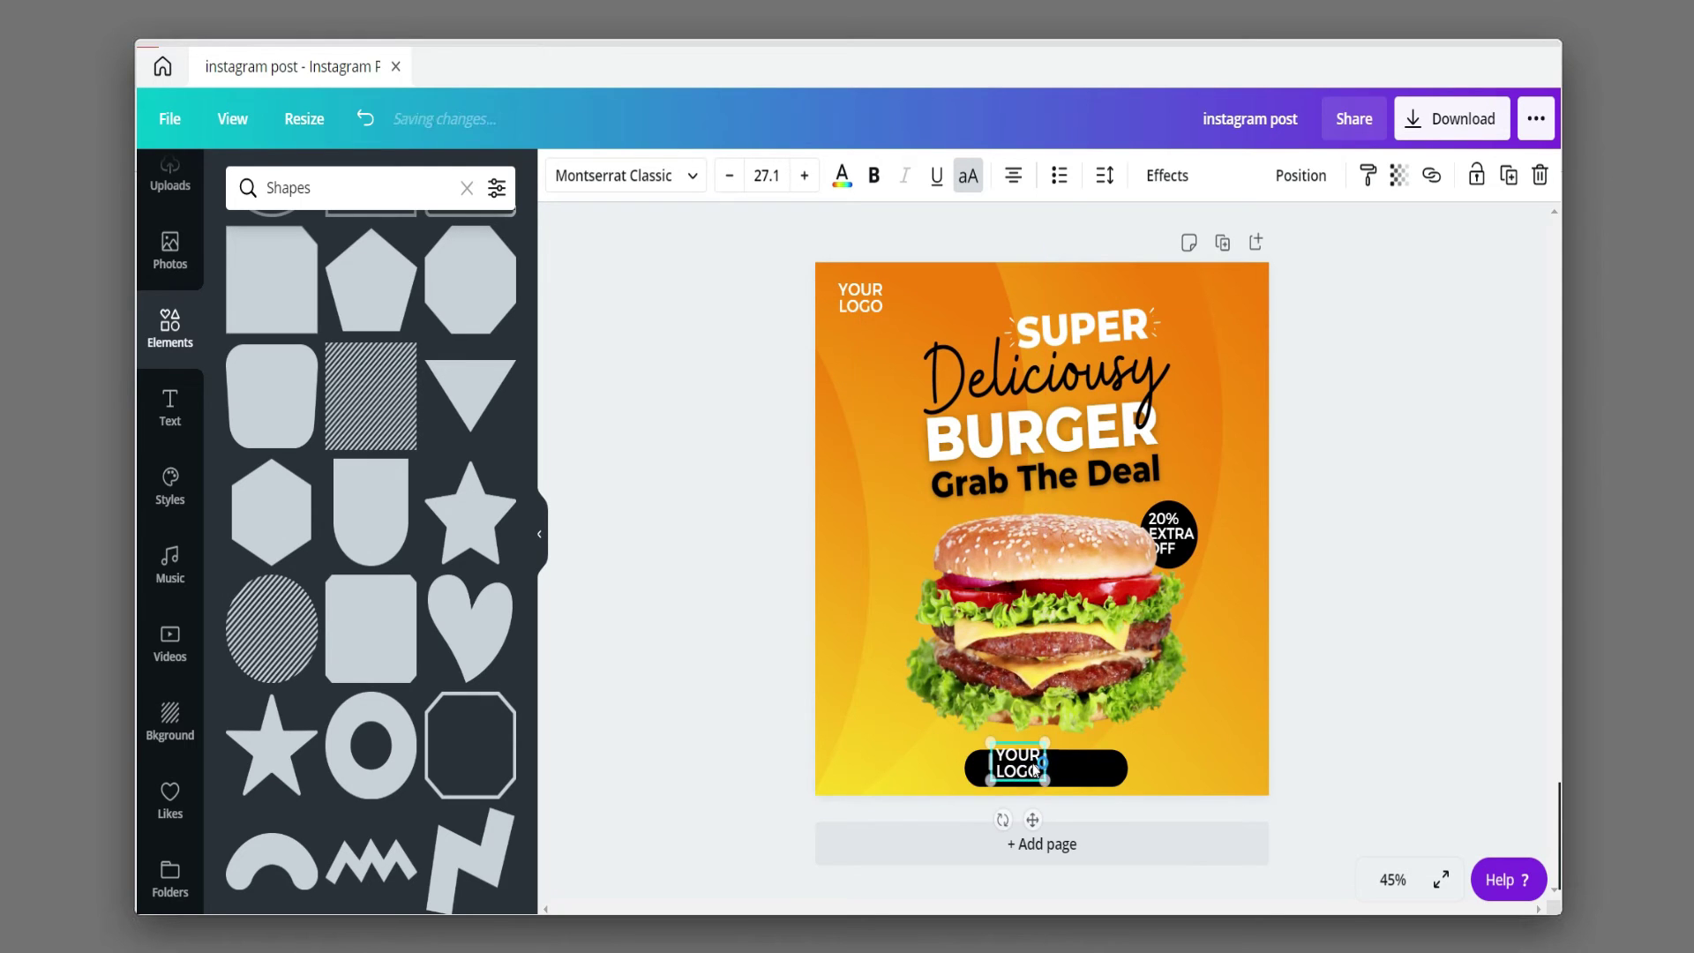
pyautogui.doubleClick(1036, 764)
pyautogui.write('ORDE')
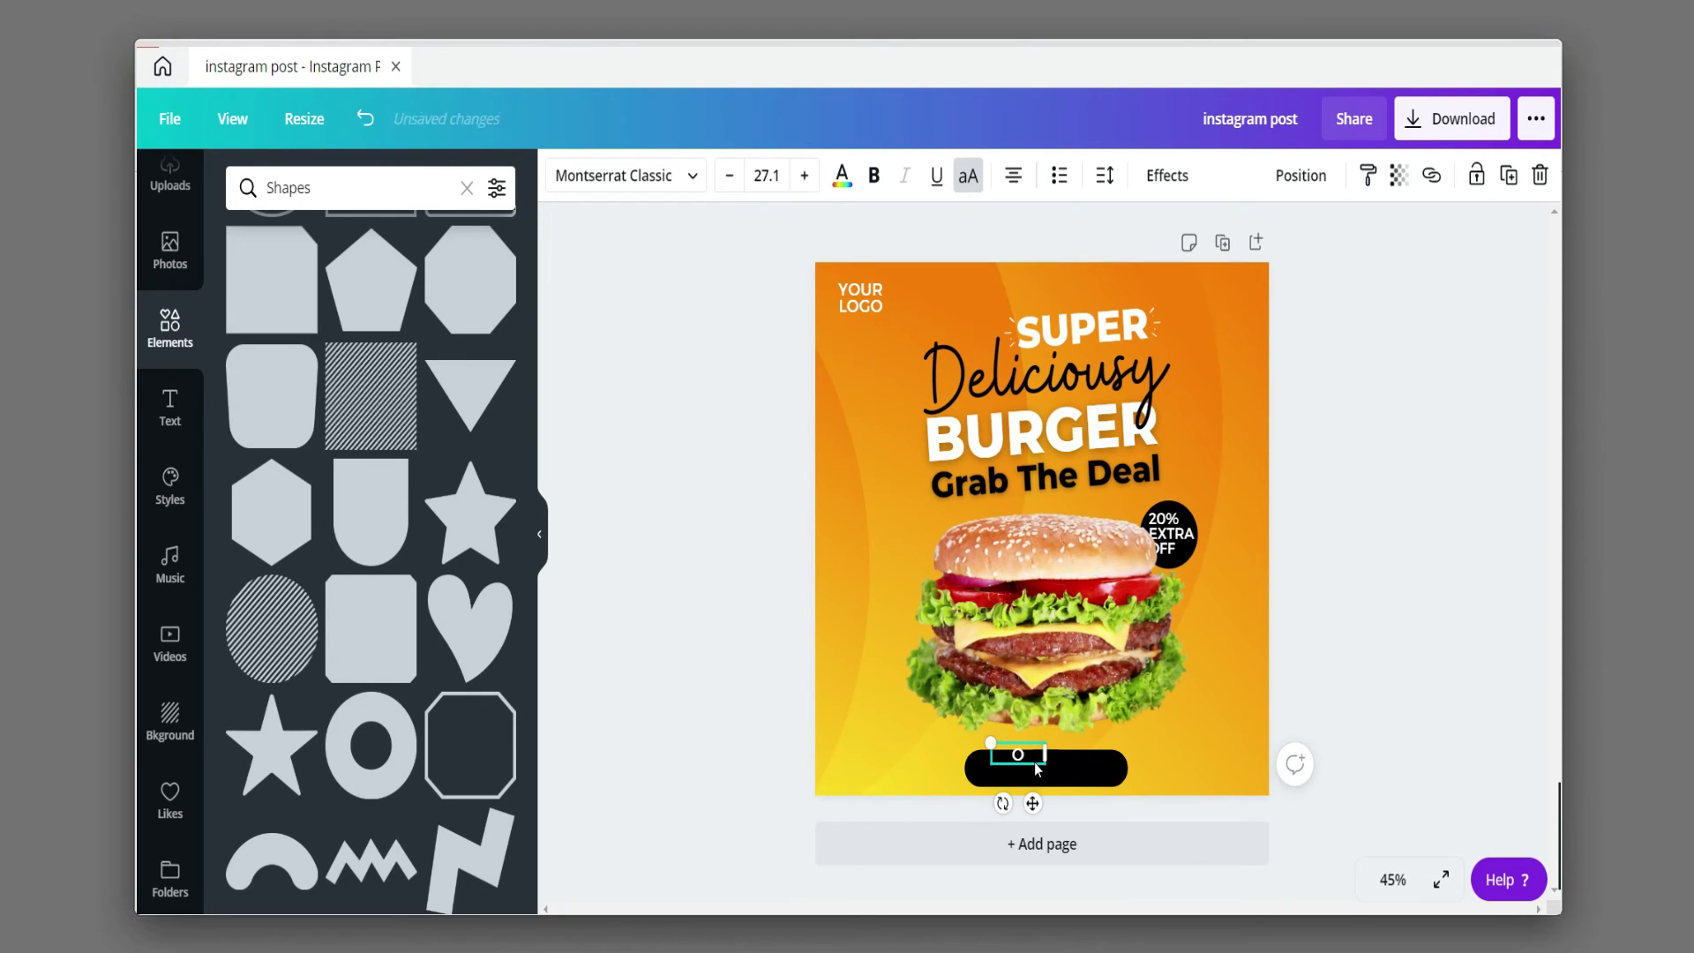
pyautogui.write('R NO')
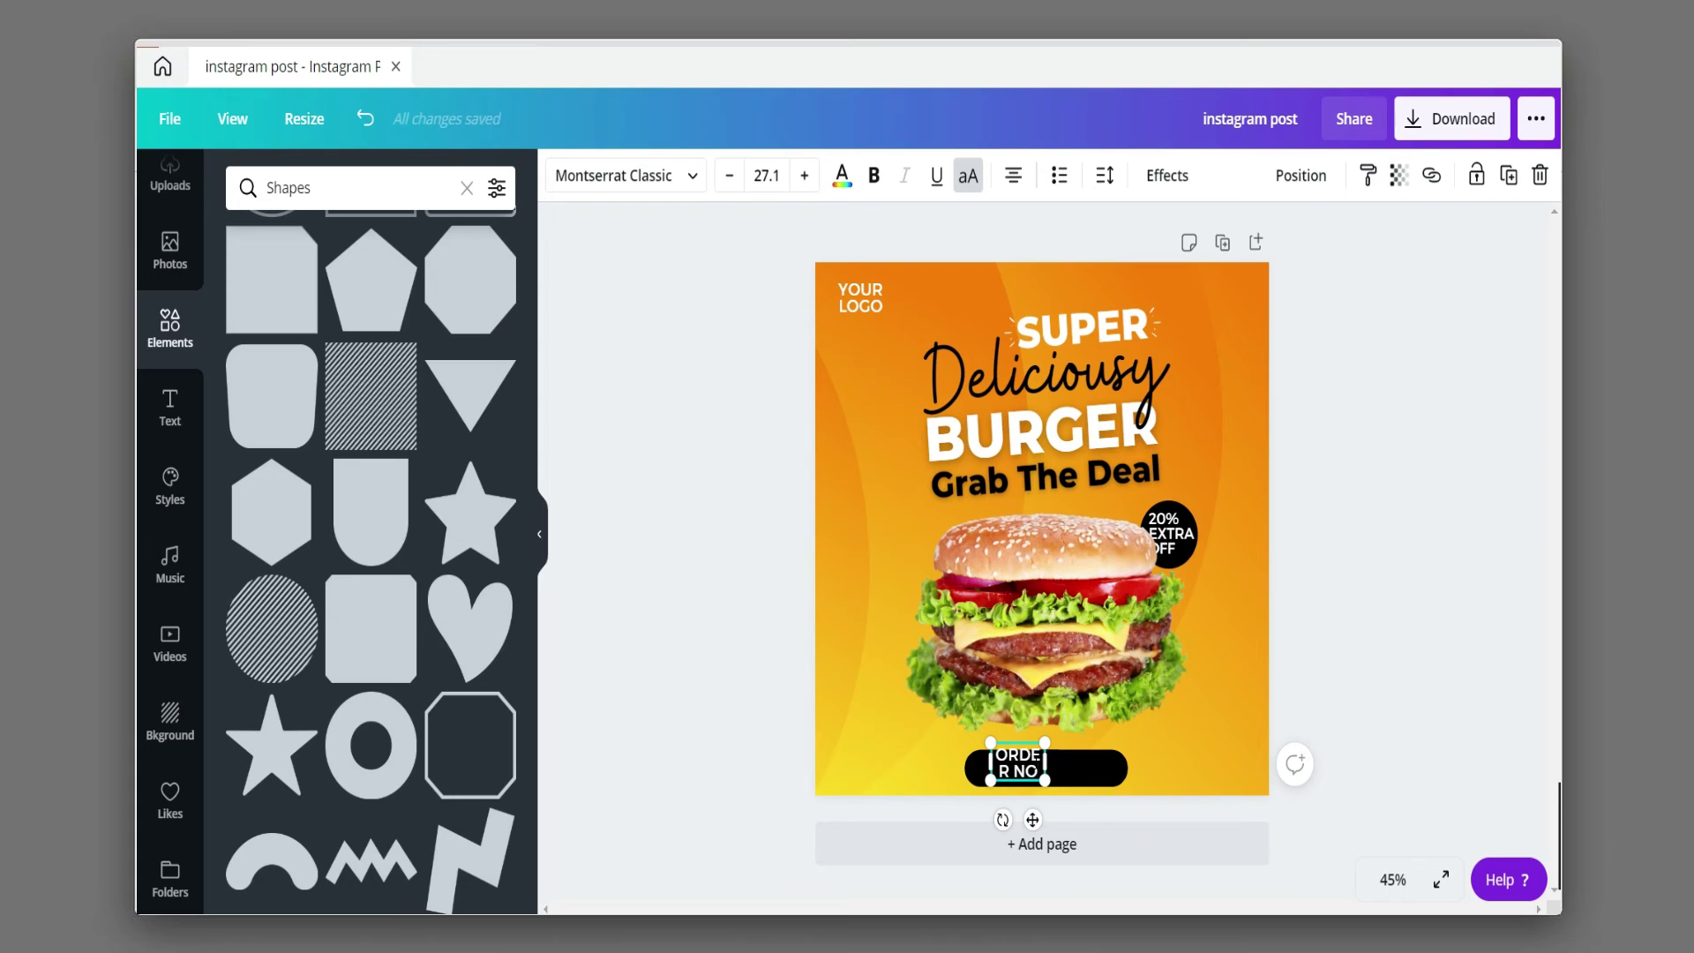
pyautogui.write('W')
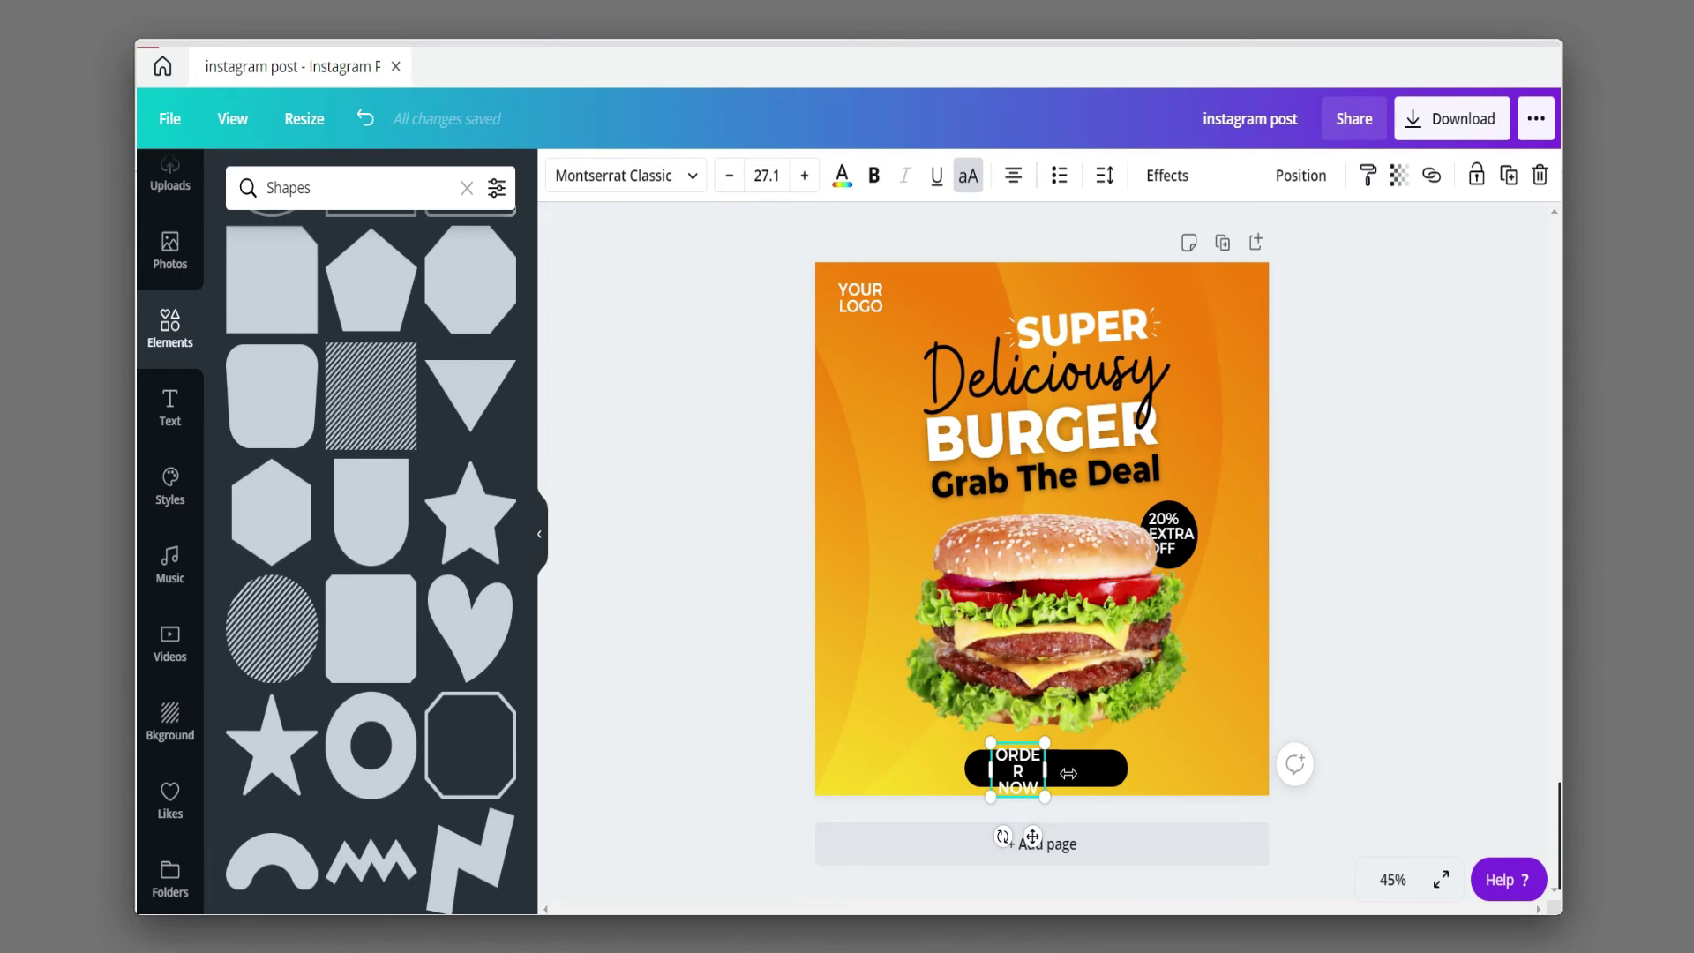
pyautogui.moveTo(1046, 771); pyautogui.dragTo(1081, 765)
pyautogui.click(1076, 731)
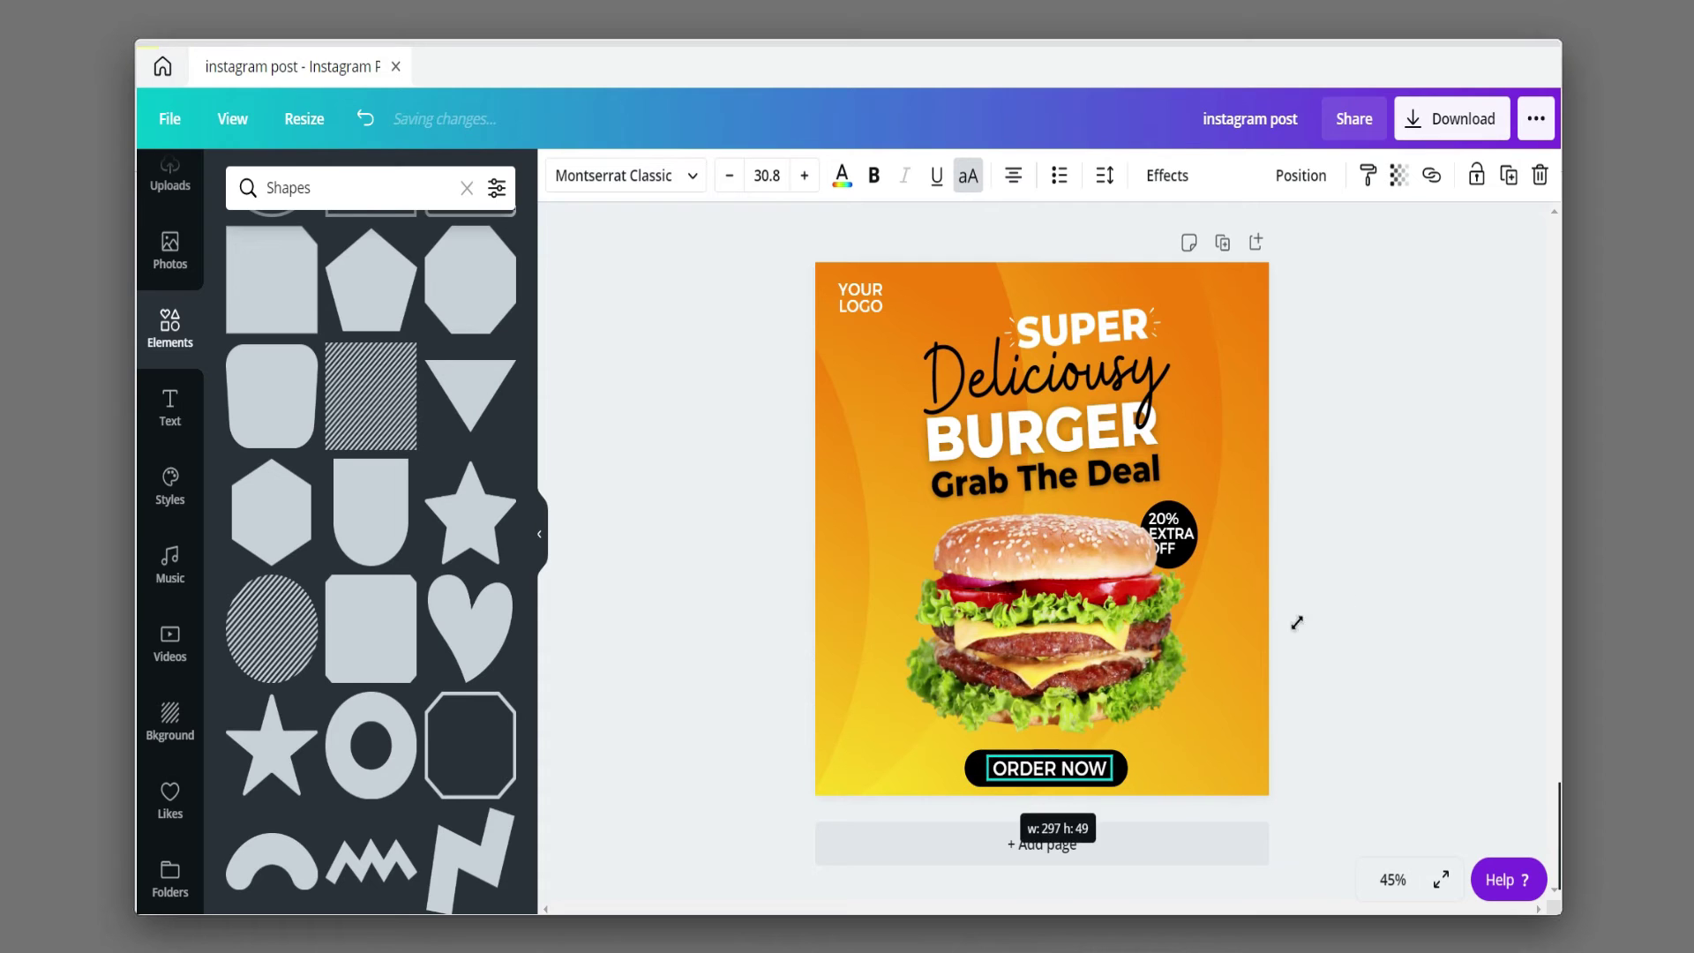
pyautogui.click(1375, 587)
# - Search Elements for 'arrow brush' and add the hand-drawn loop arrow
pyautogui.click(314, 185)
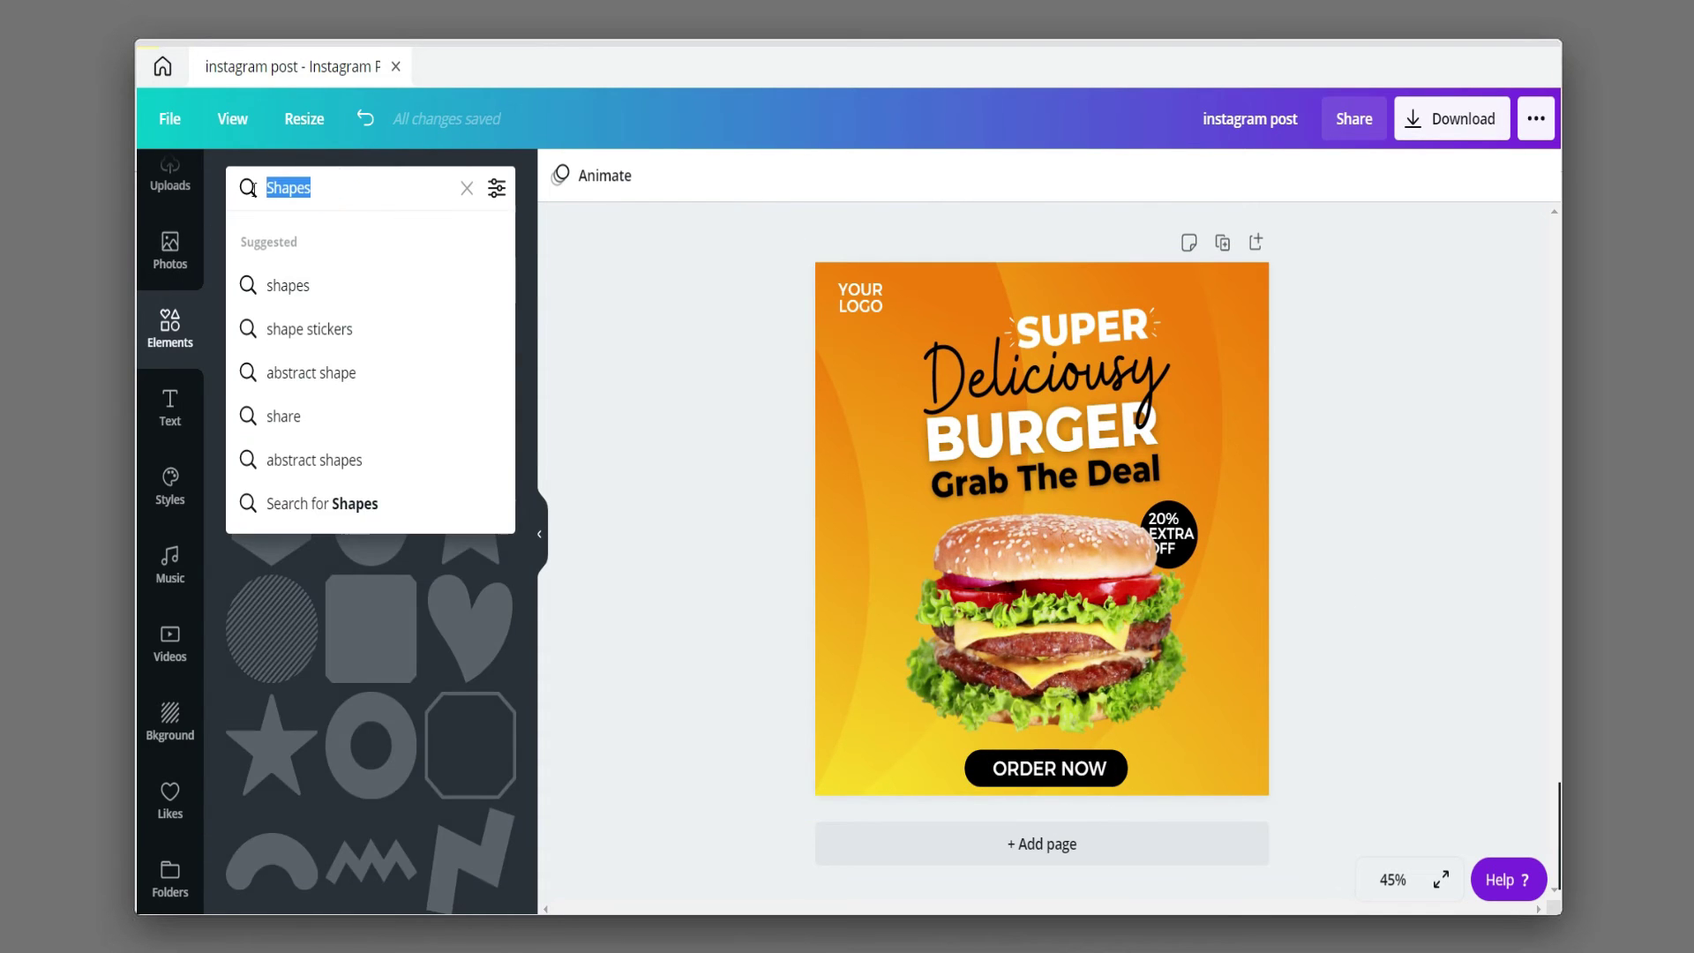
pyautogui.write('aroow')
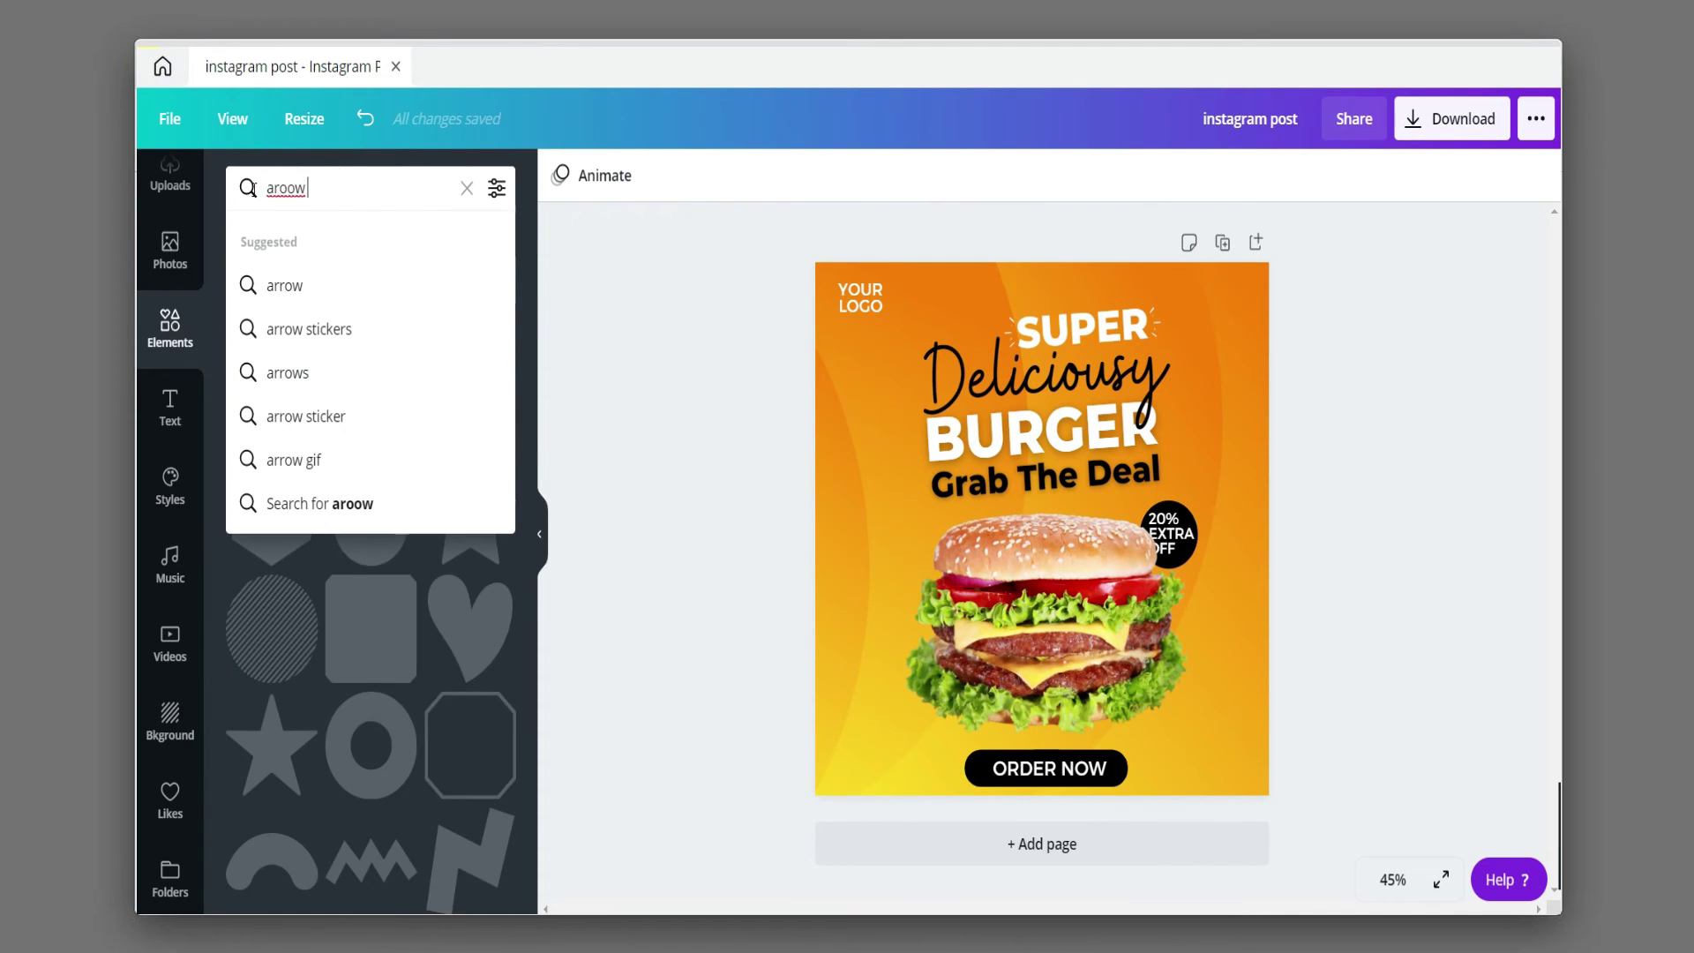
pyautogui.write(' brush')
pyautogui.press('Return')
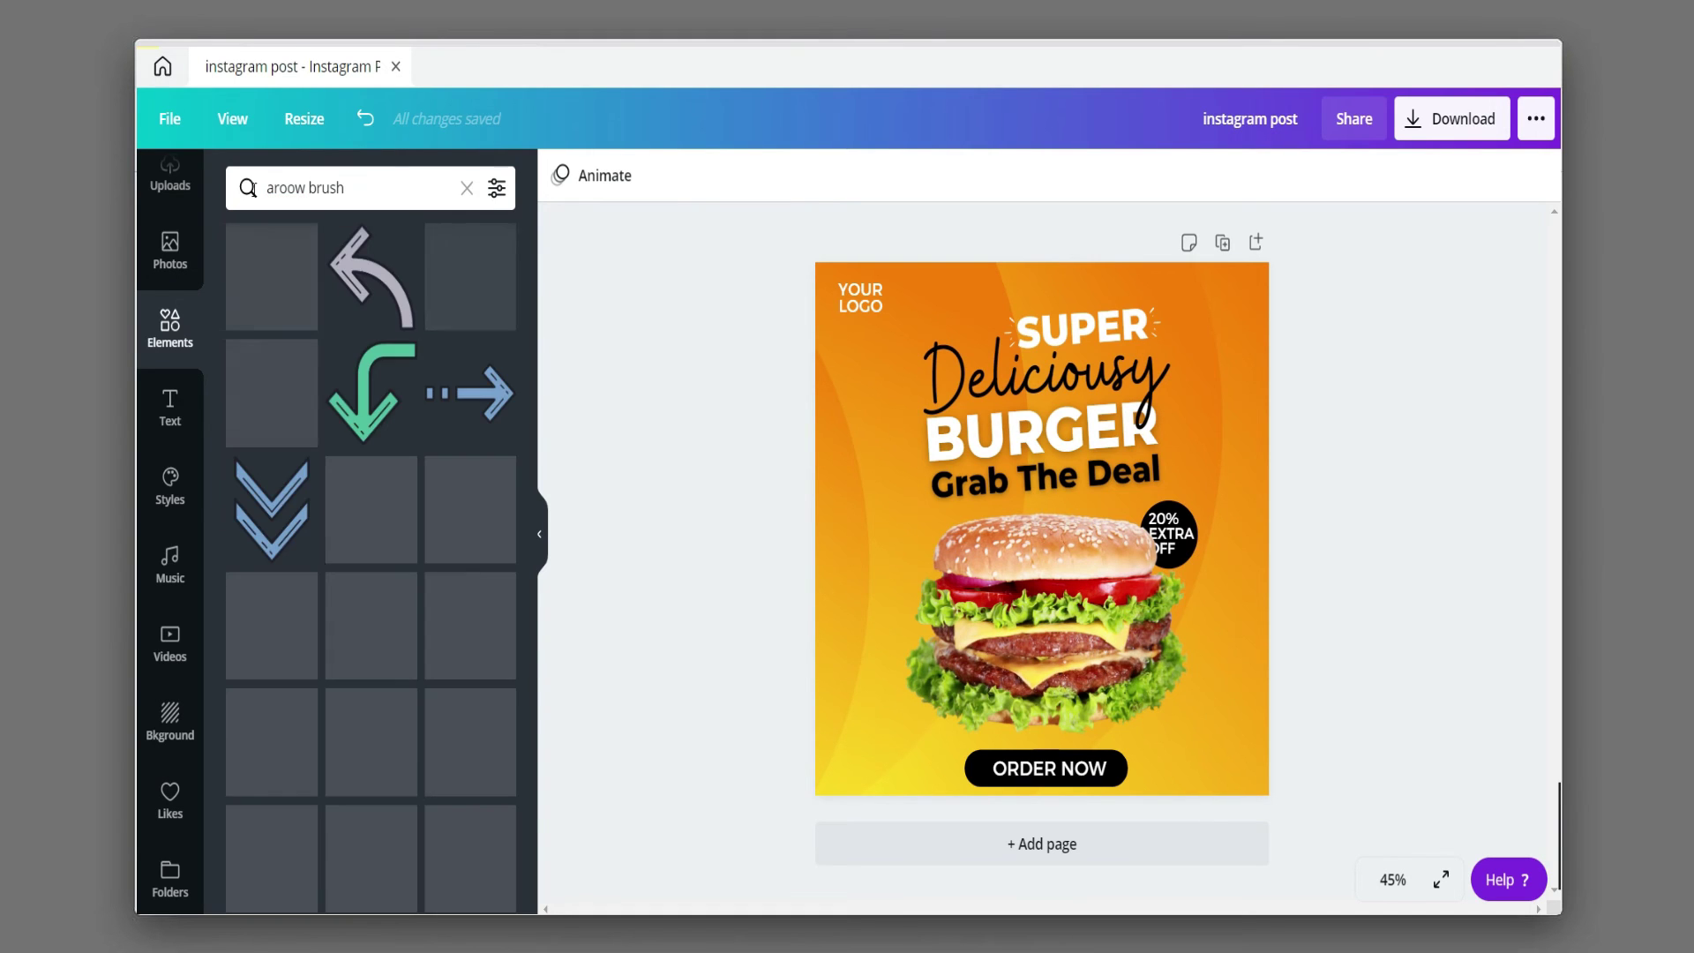
pyautogui.doubleClick(300, 188)
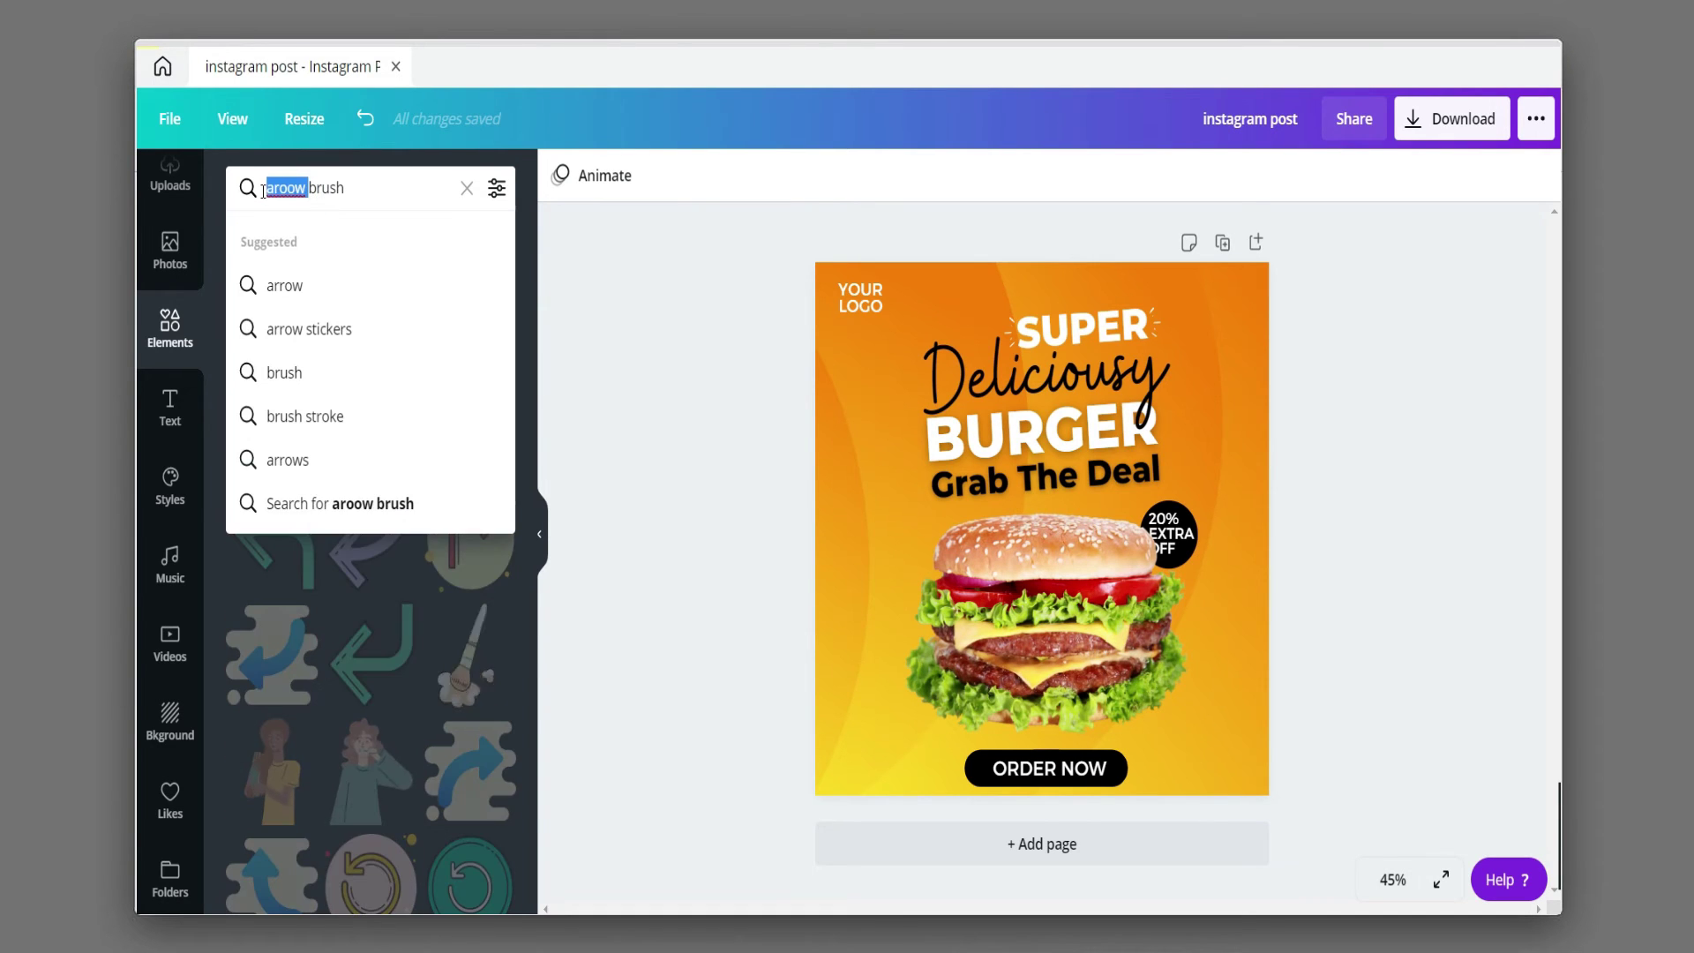
pyautogui.press('BackSpace')
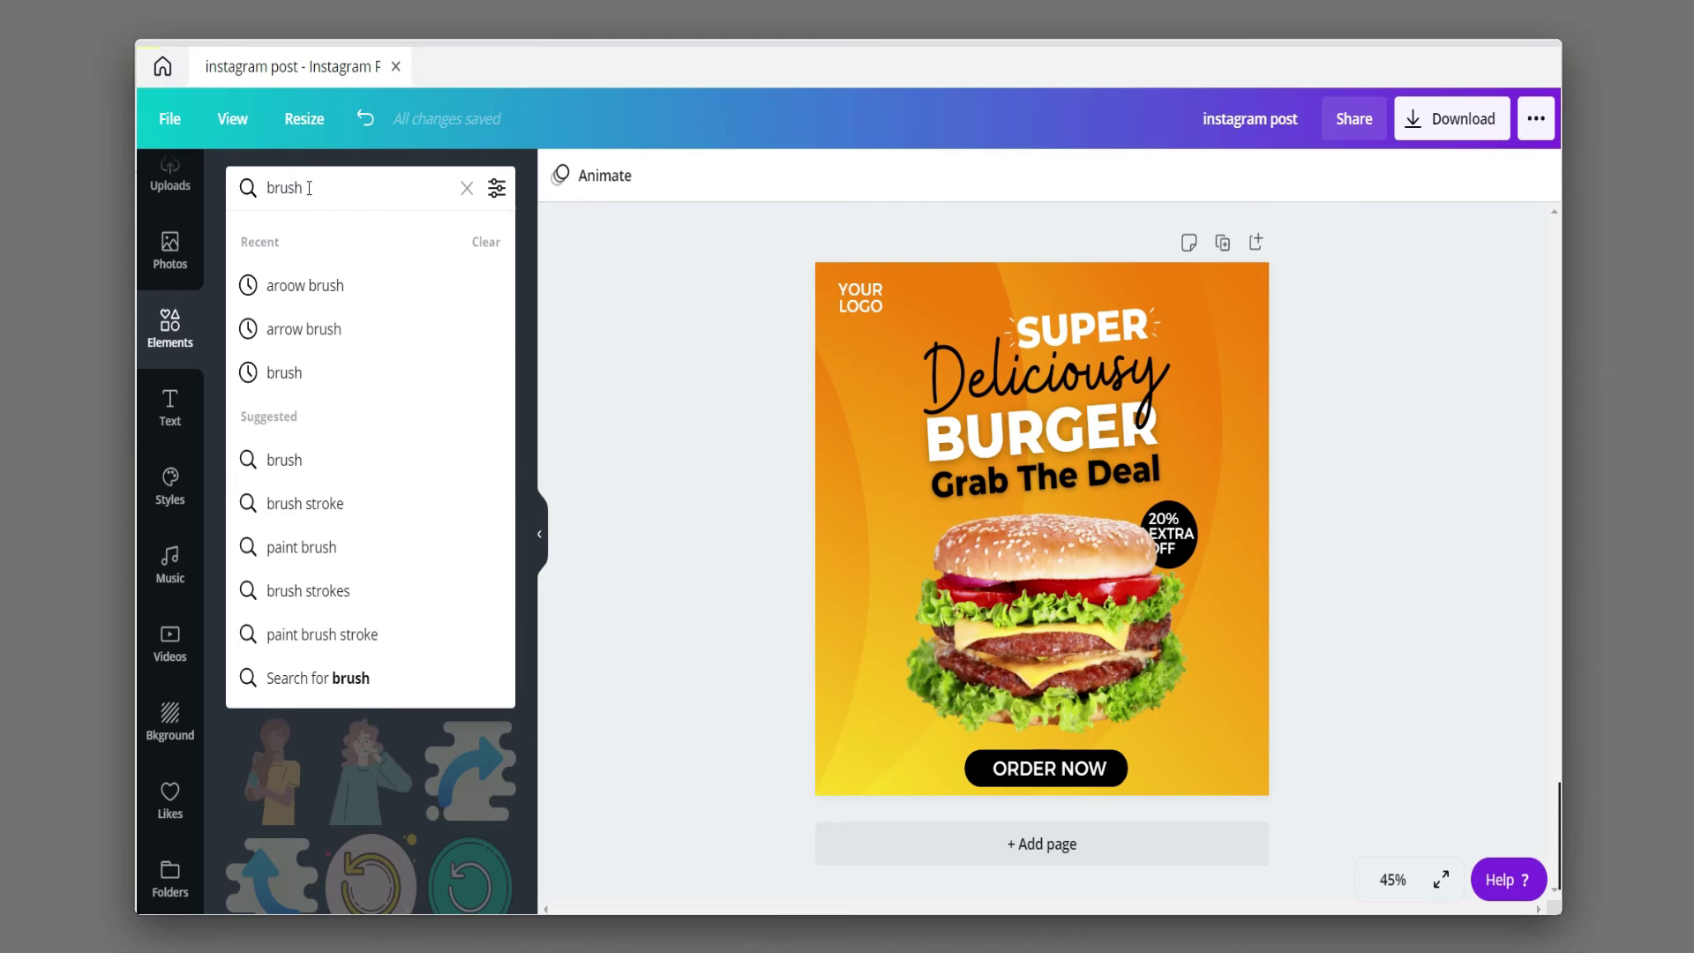
pyautogui.click(319, 328)
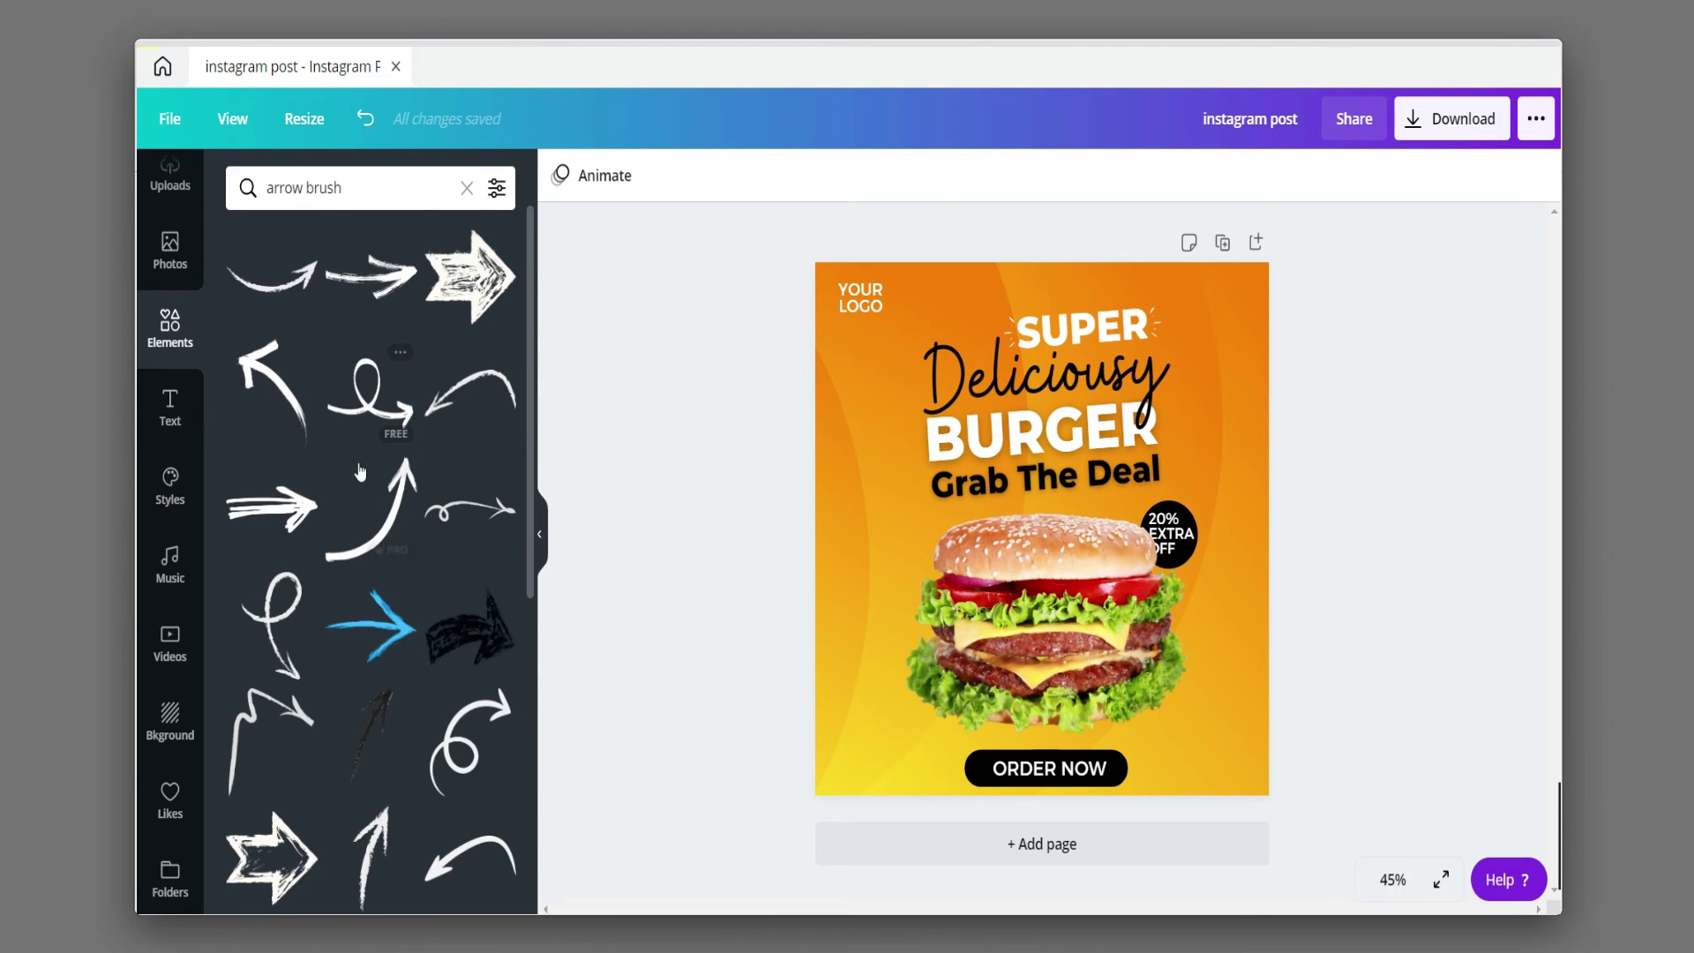
pyautogui.click(291, 623)
# - Shrink the white loop arrow and place it beside the ORDER NOW button
pyautogui.moveTo(1100, 635); pyautogui.dragTo(955, 807)
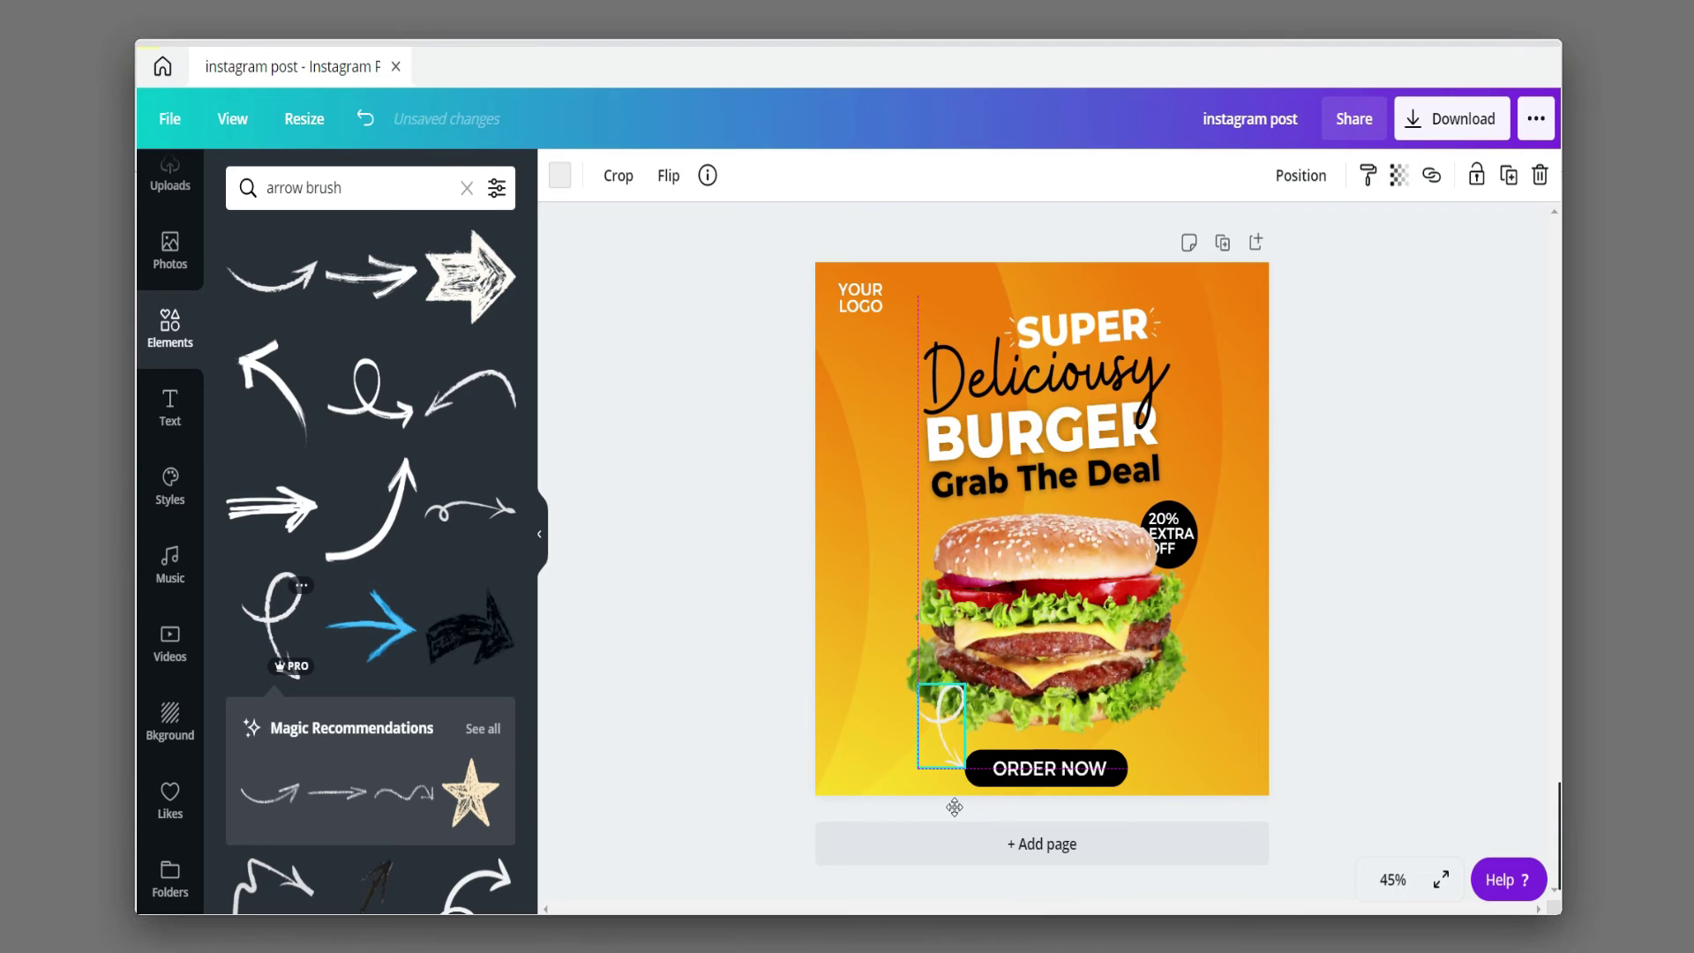
pyautogui.moveTo(964, 697); pyautogui.dragTo(955, 713)
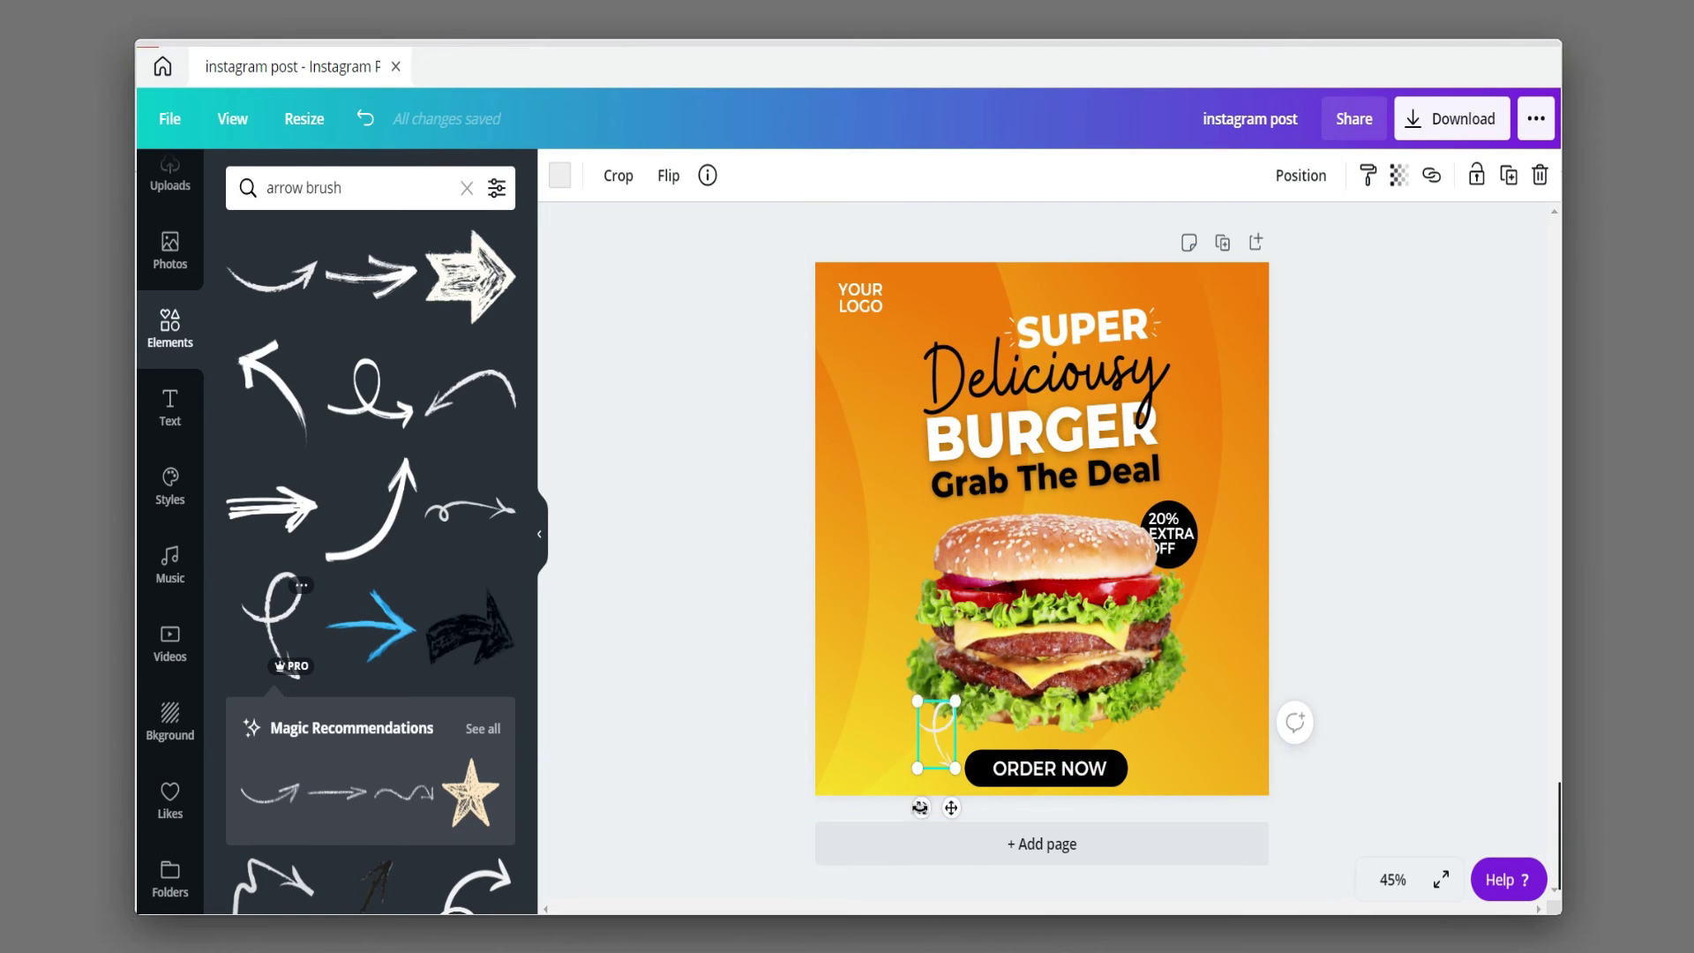
pyautogui.click(559, 175)
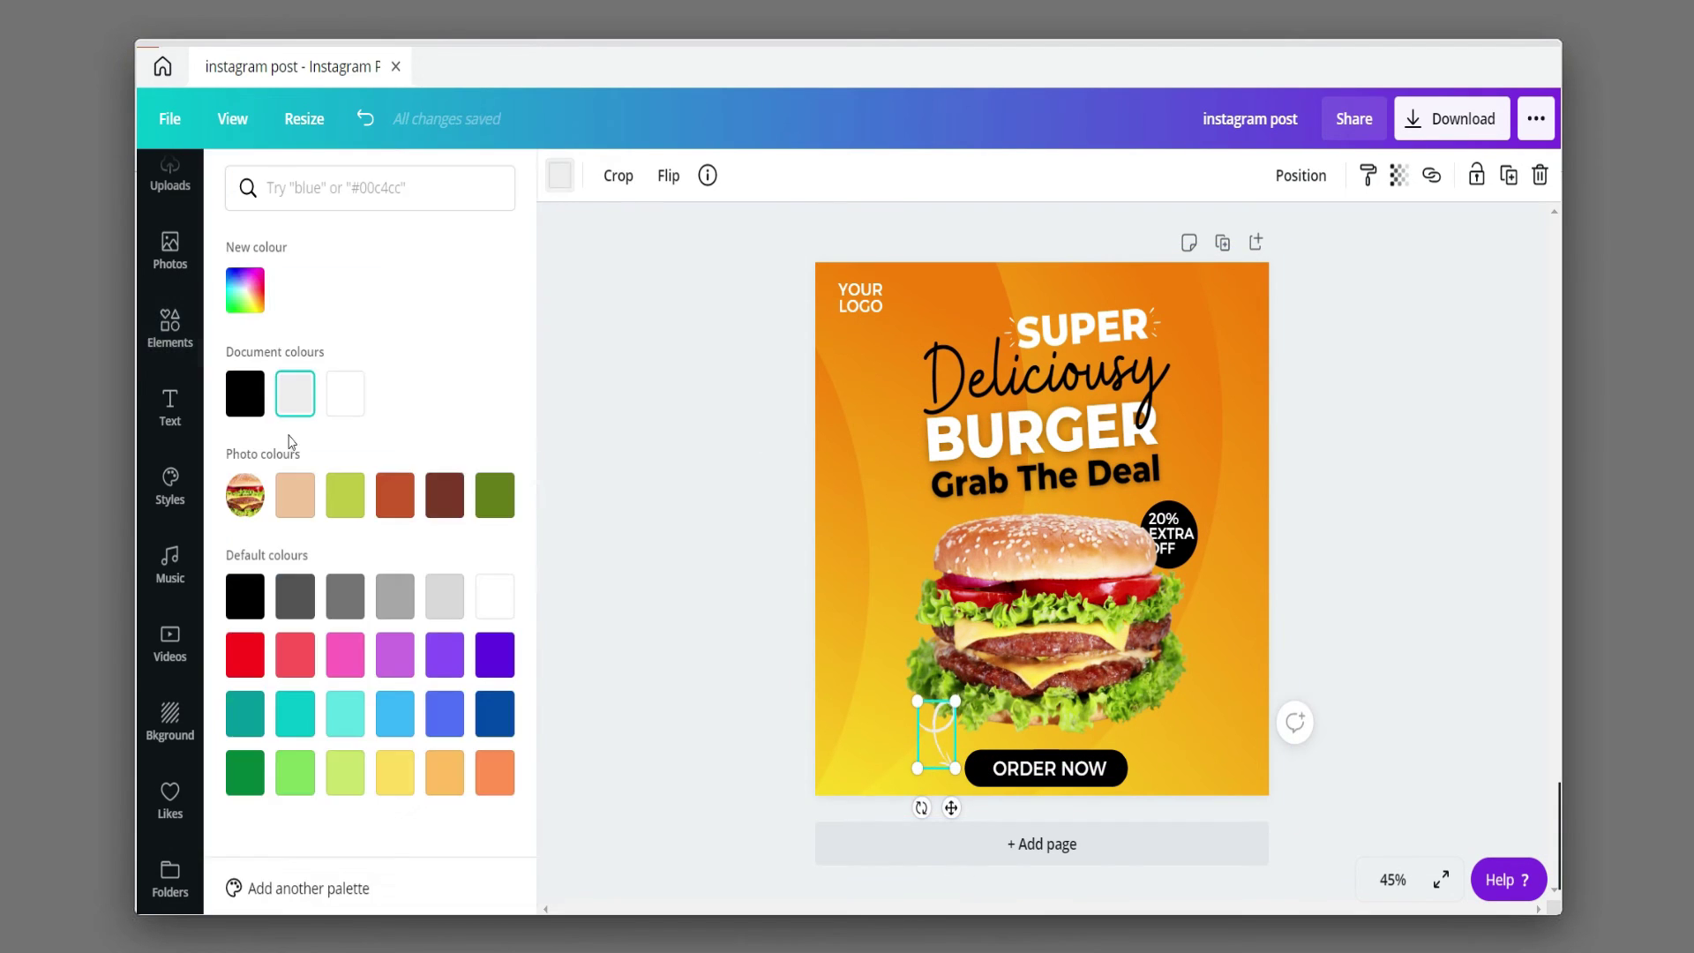
pyautogui.click(719, 386)
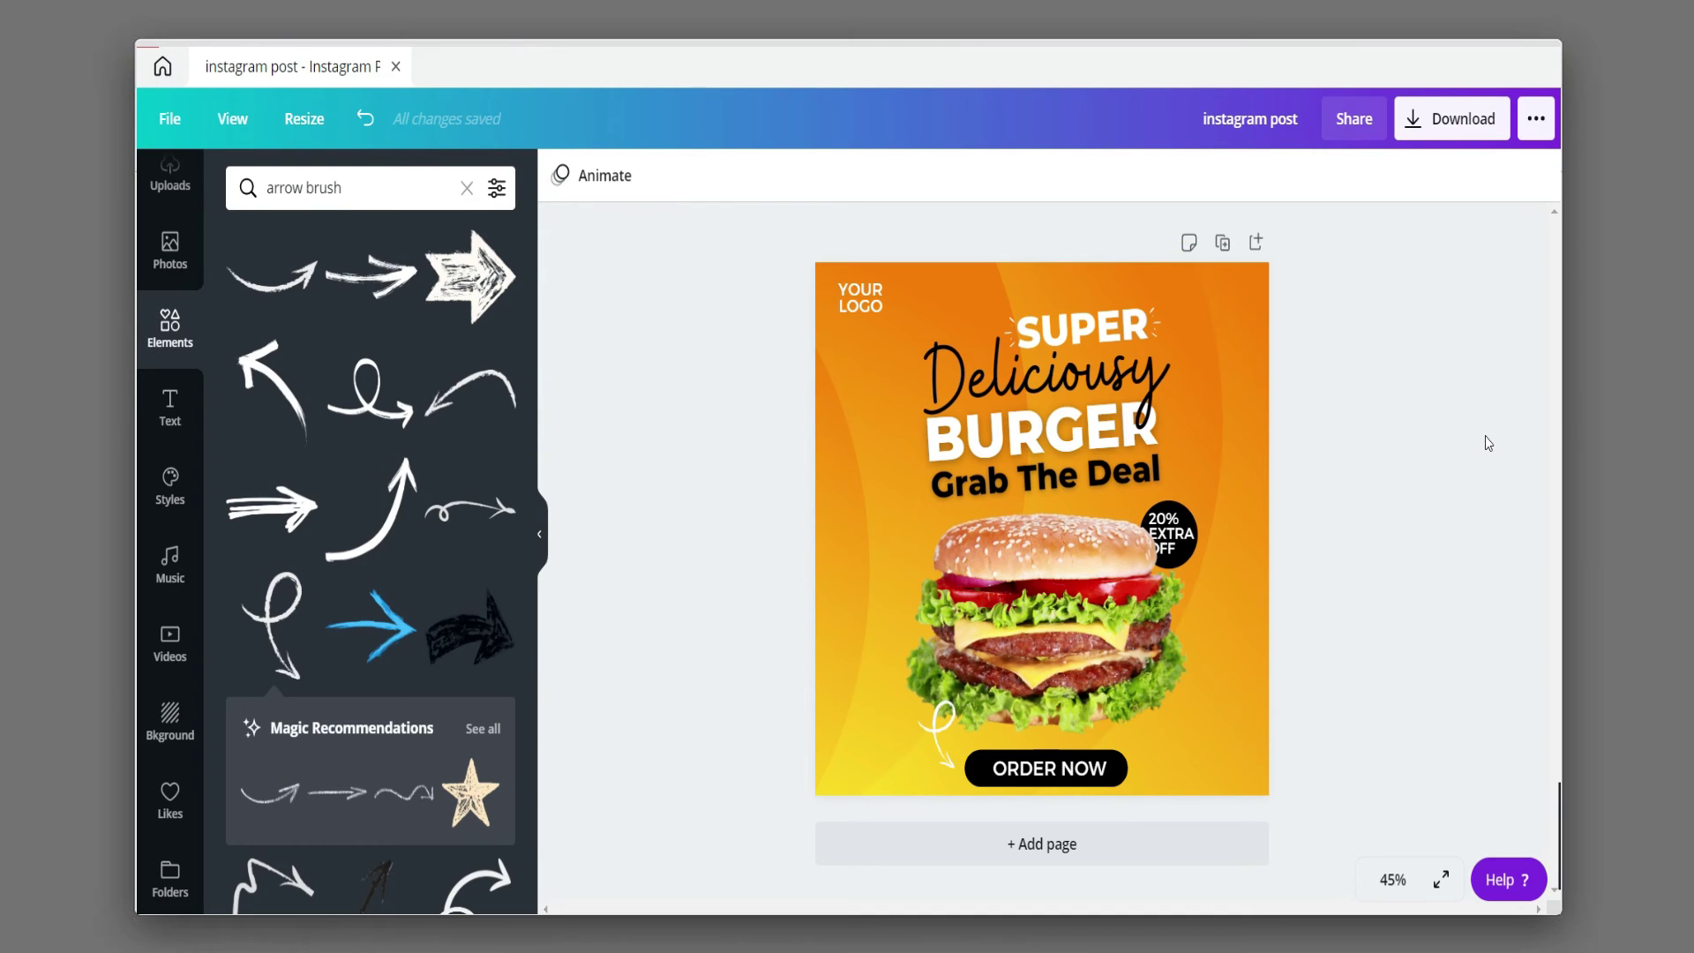
# - Search Photos for chillies, add the red and green chilli, shrink it and apply blur
pyautogui.click(170, 251)
pyautogui.click(260, 196)
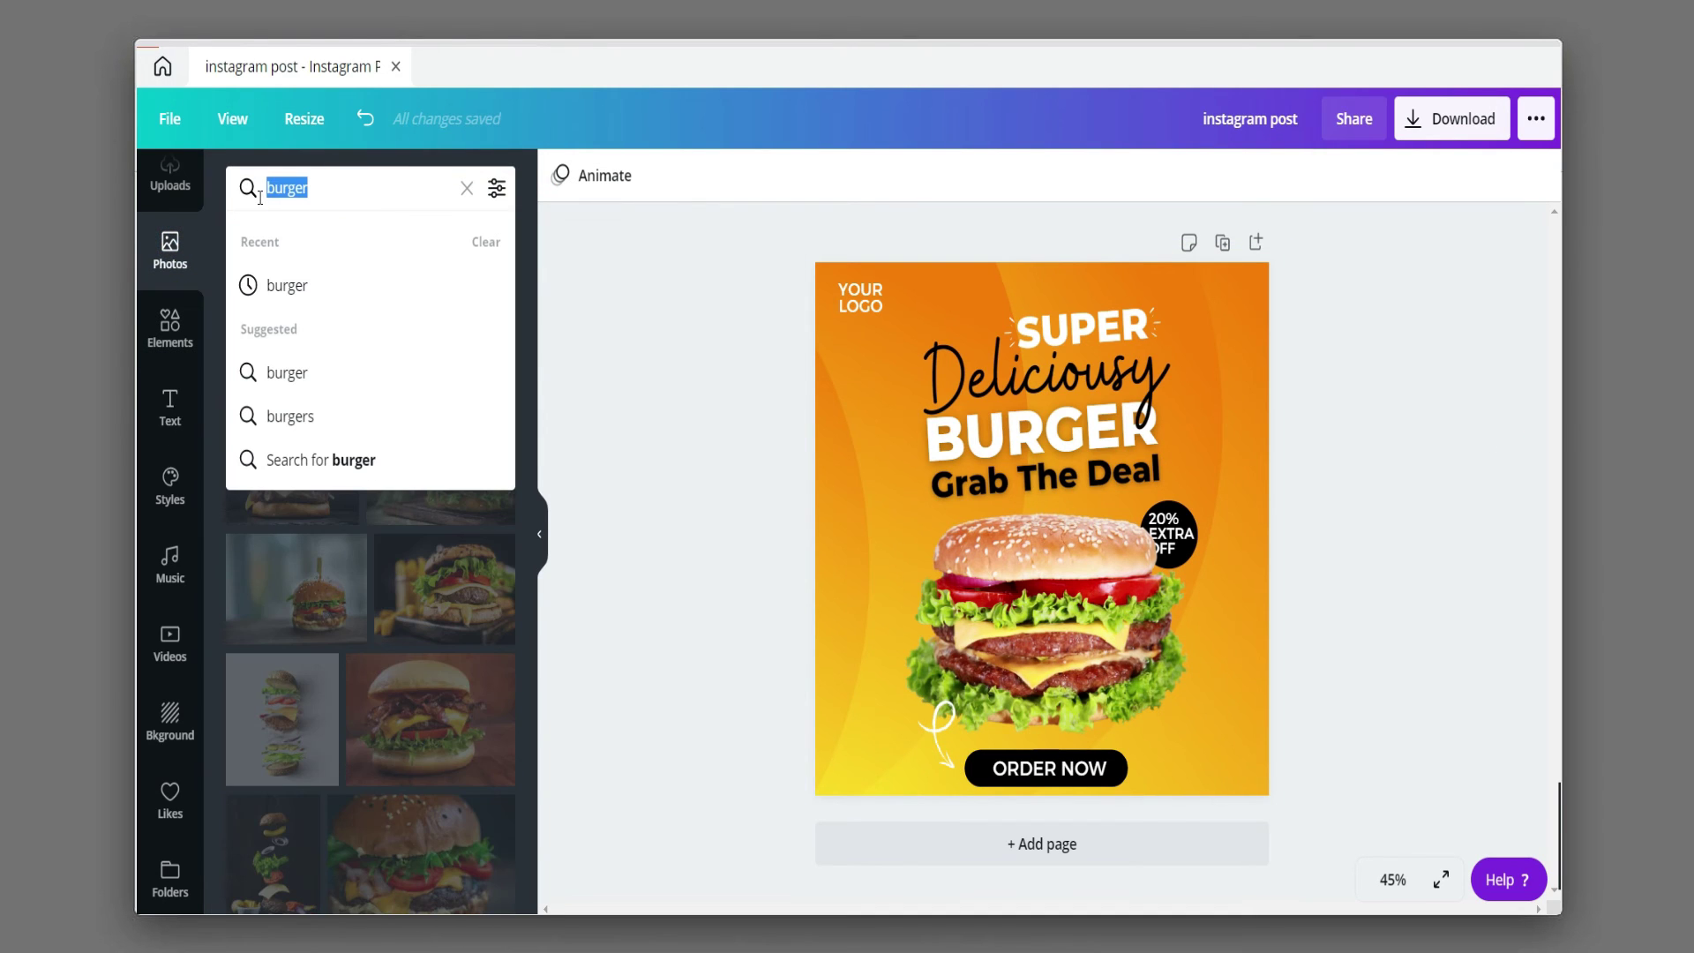
pyautogui.write('ch')
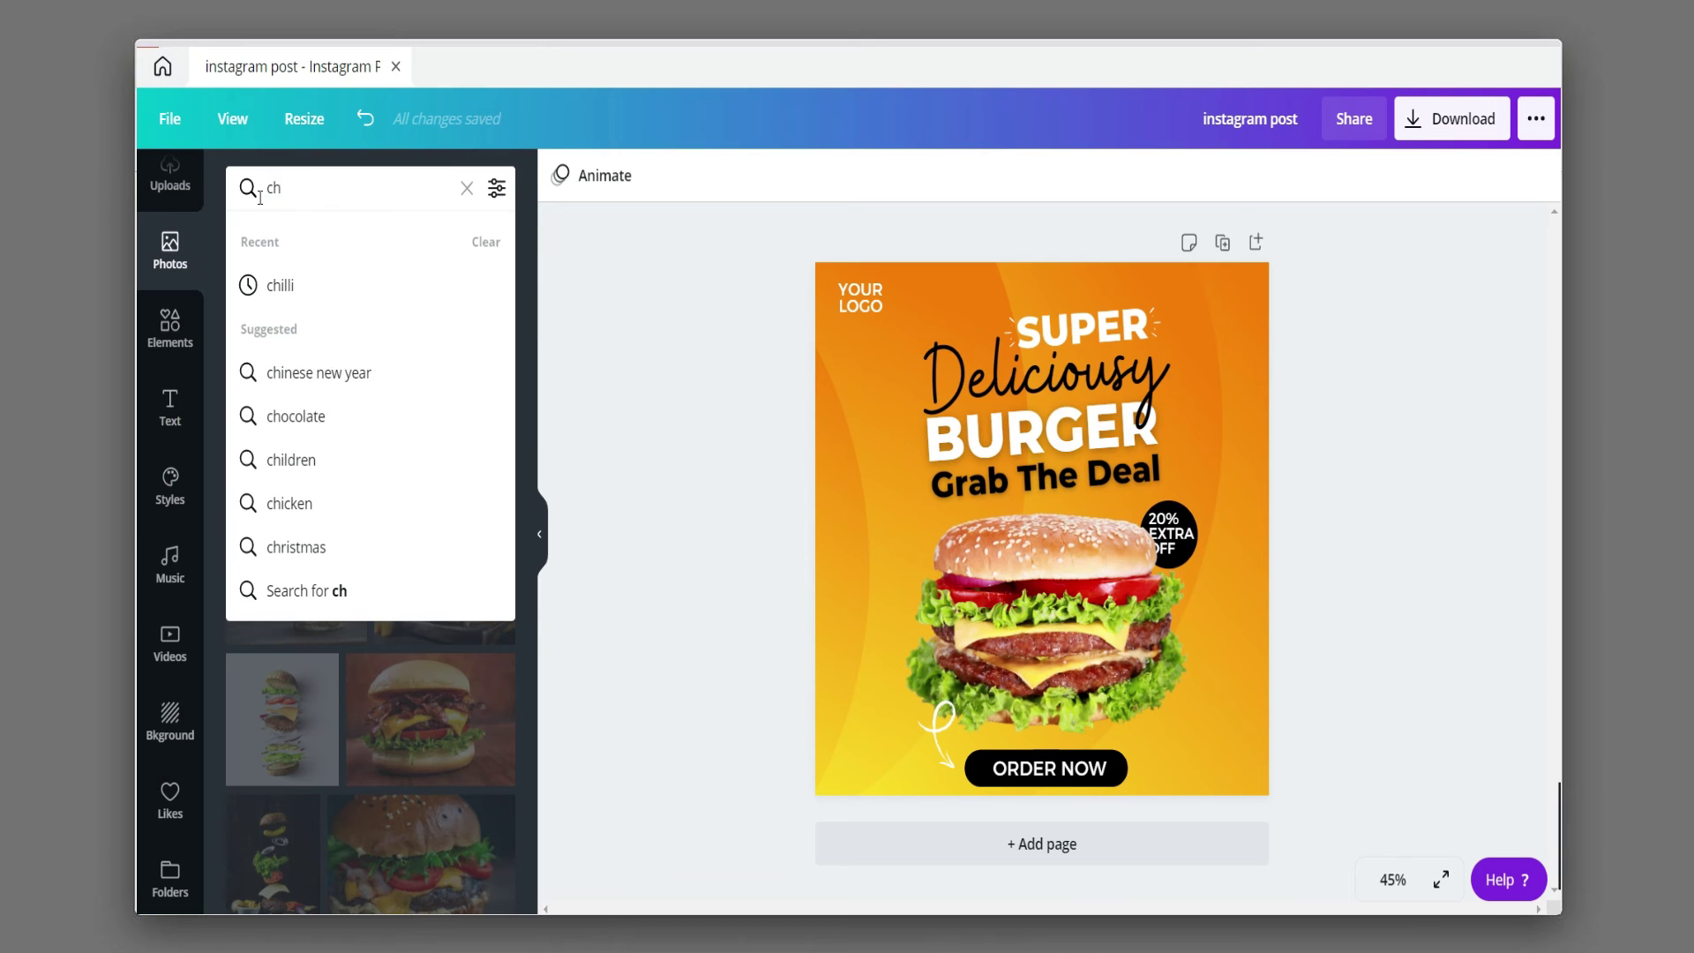
pyautogui.click(279, 282)
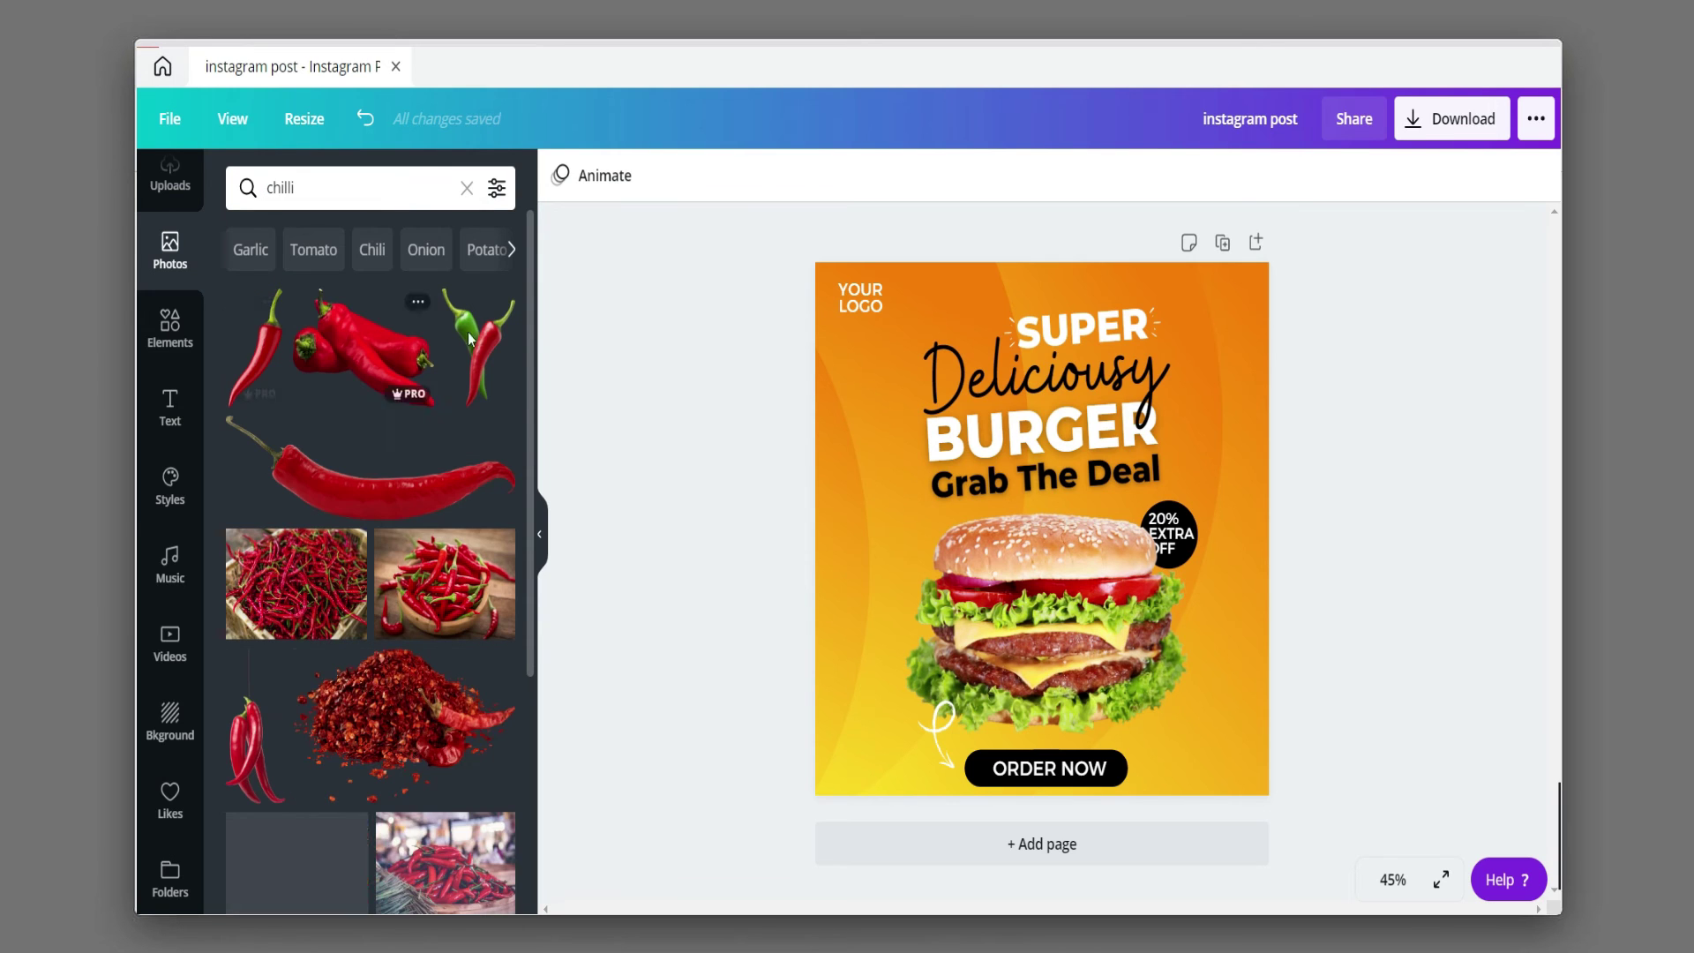
pyautogui.click(328, 375)
pyautogui.click(270, 345)
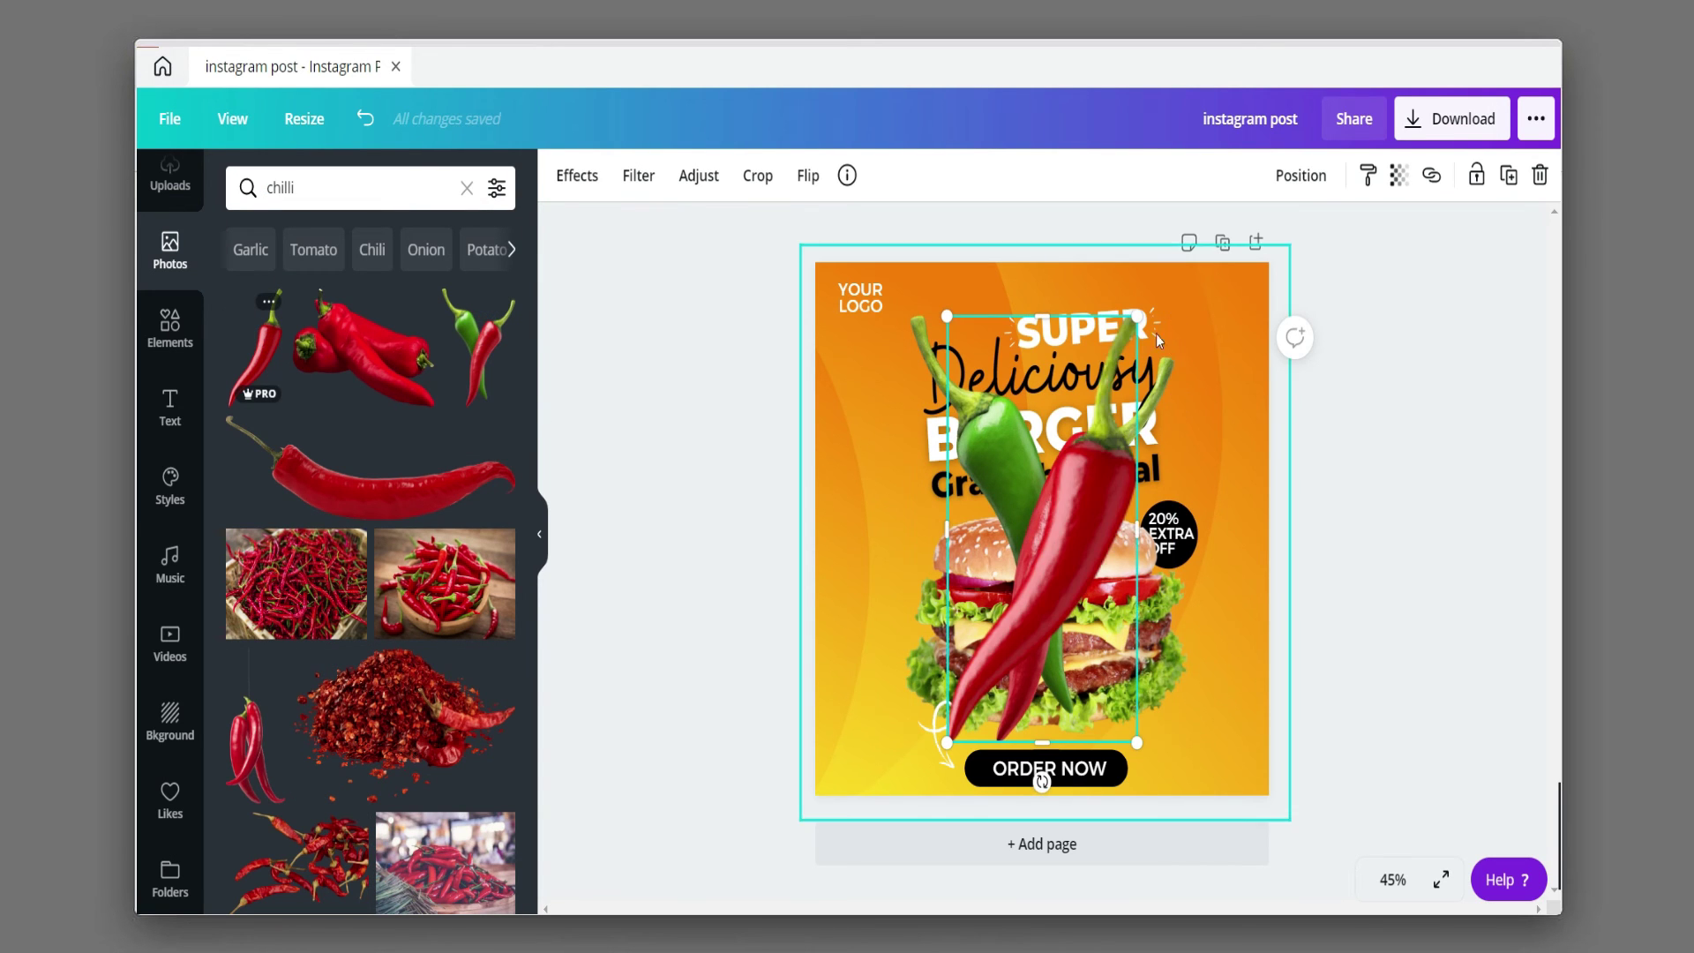
pyautogui.moveTo(1138, 317); pyautogui.dragTo(987, 653)
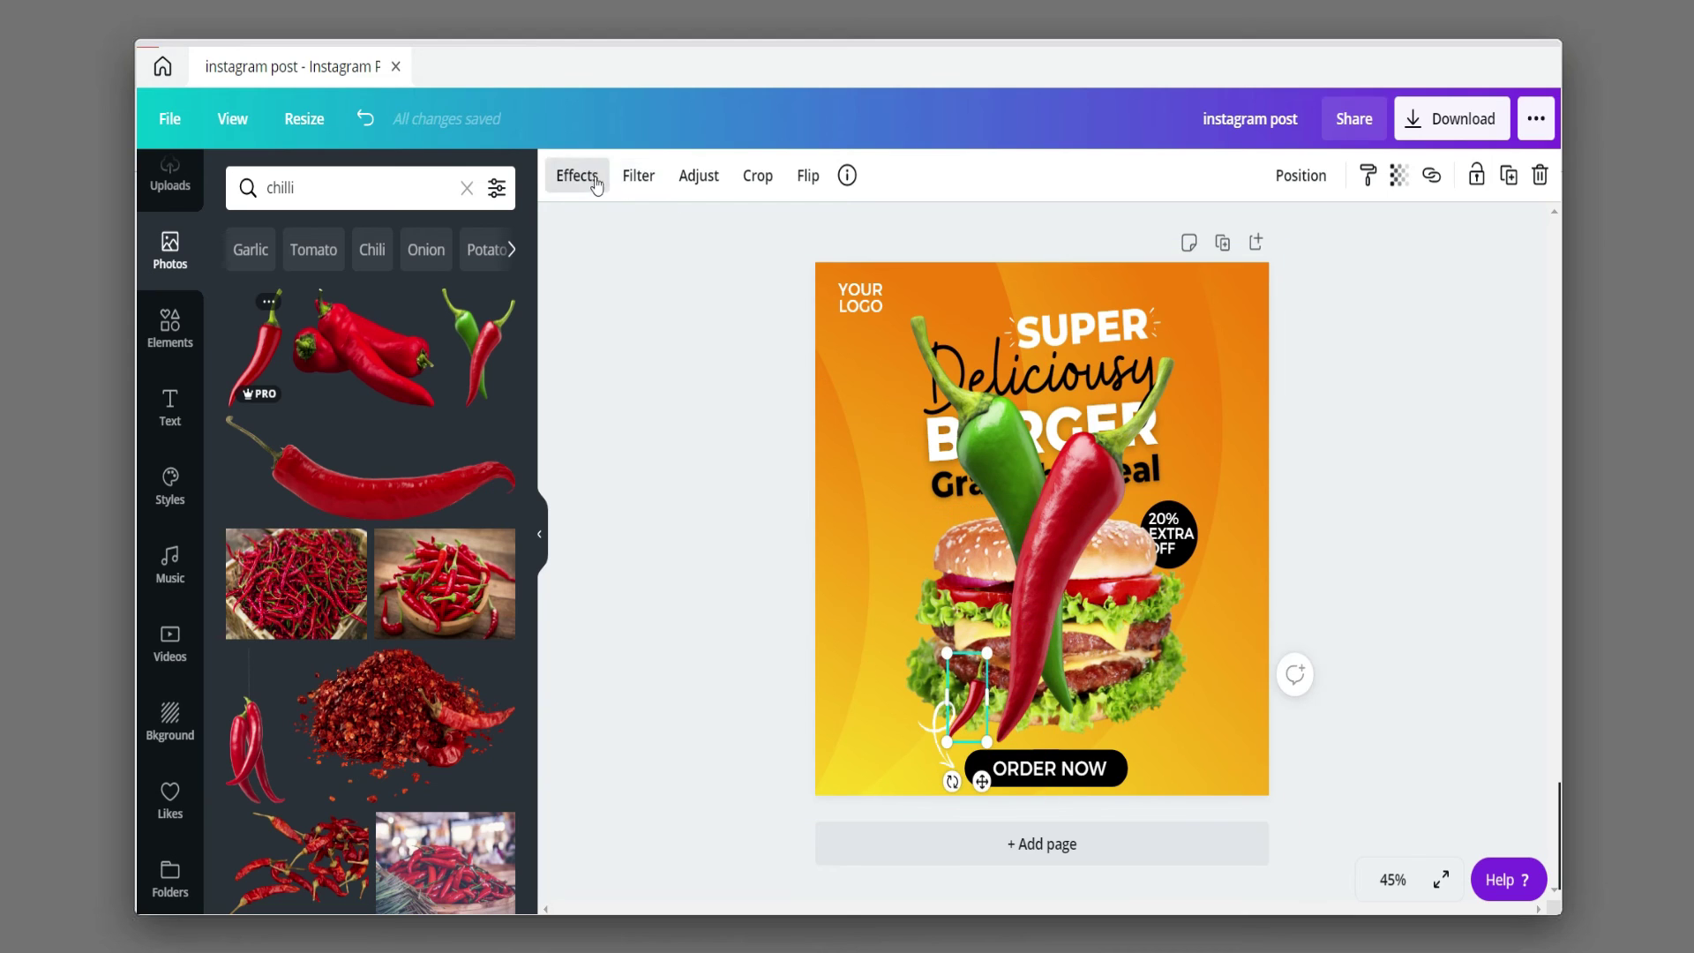
pyautogui.click(698, 176)
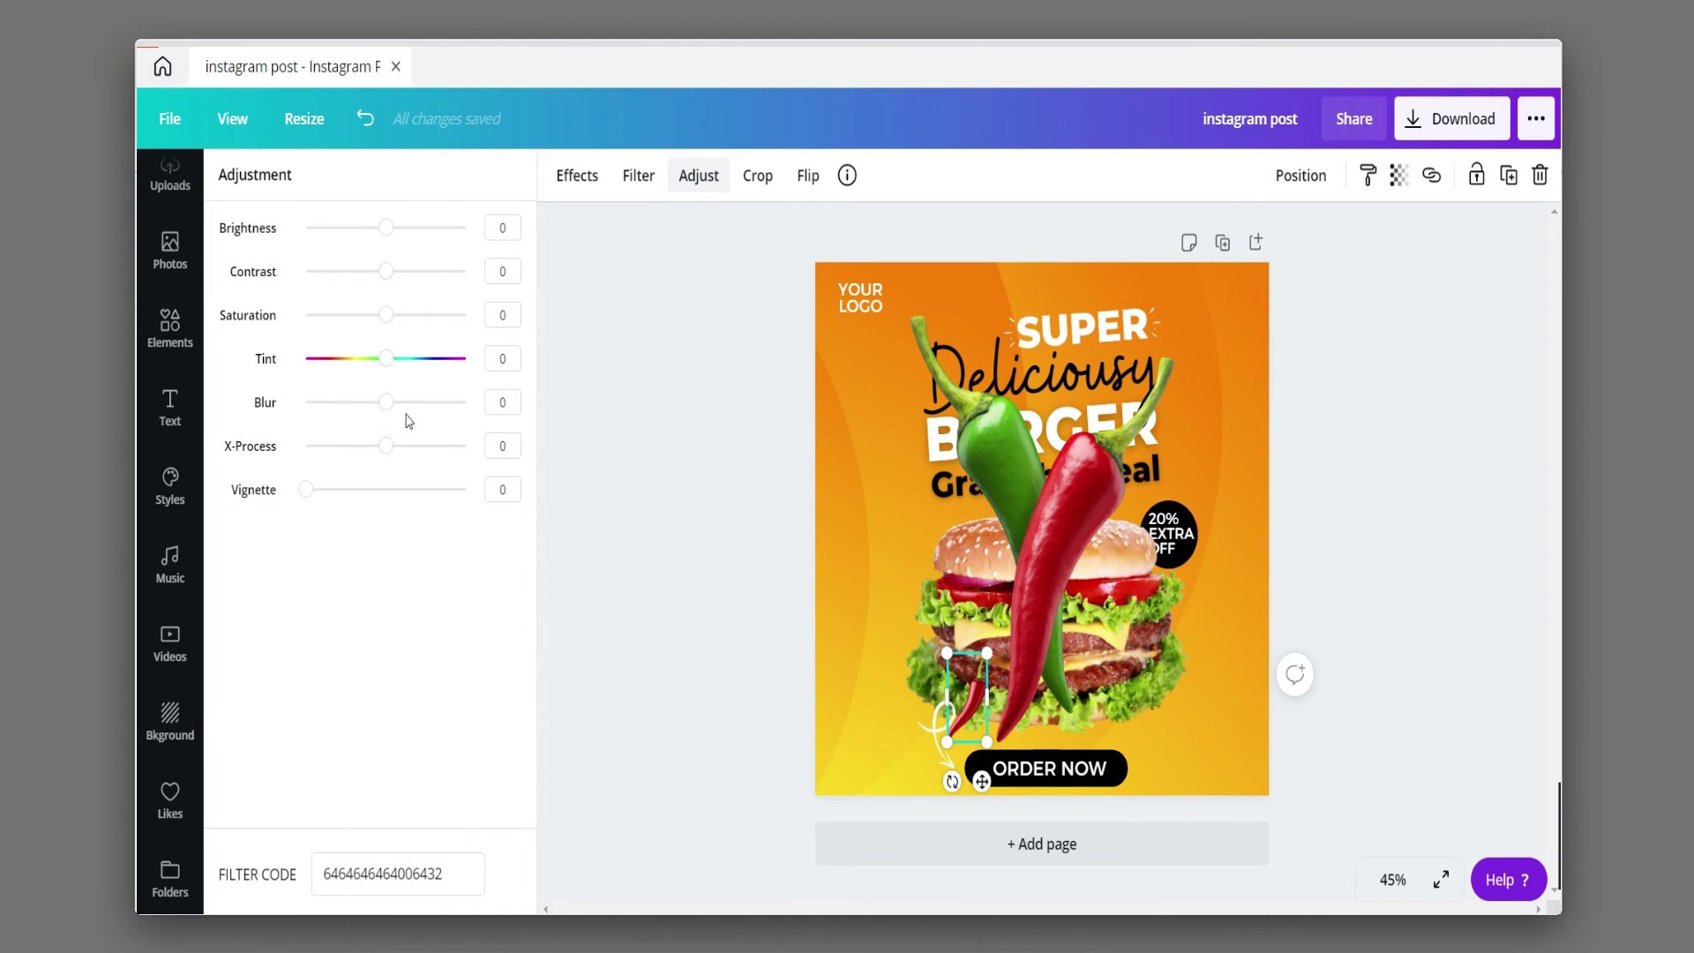
pyautogui.moveTo(395, 403); pyautogui.dragTo(402, 404)
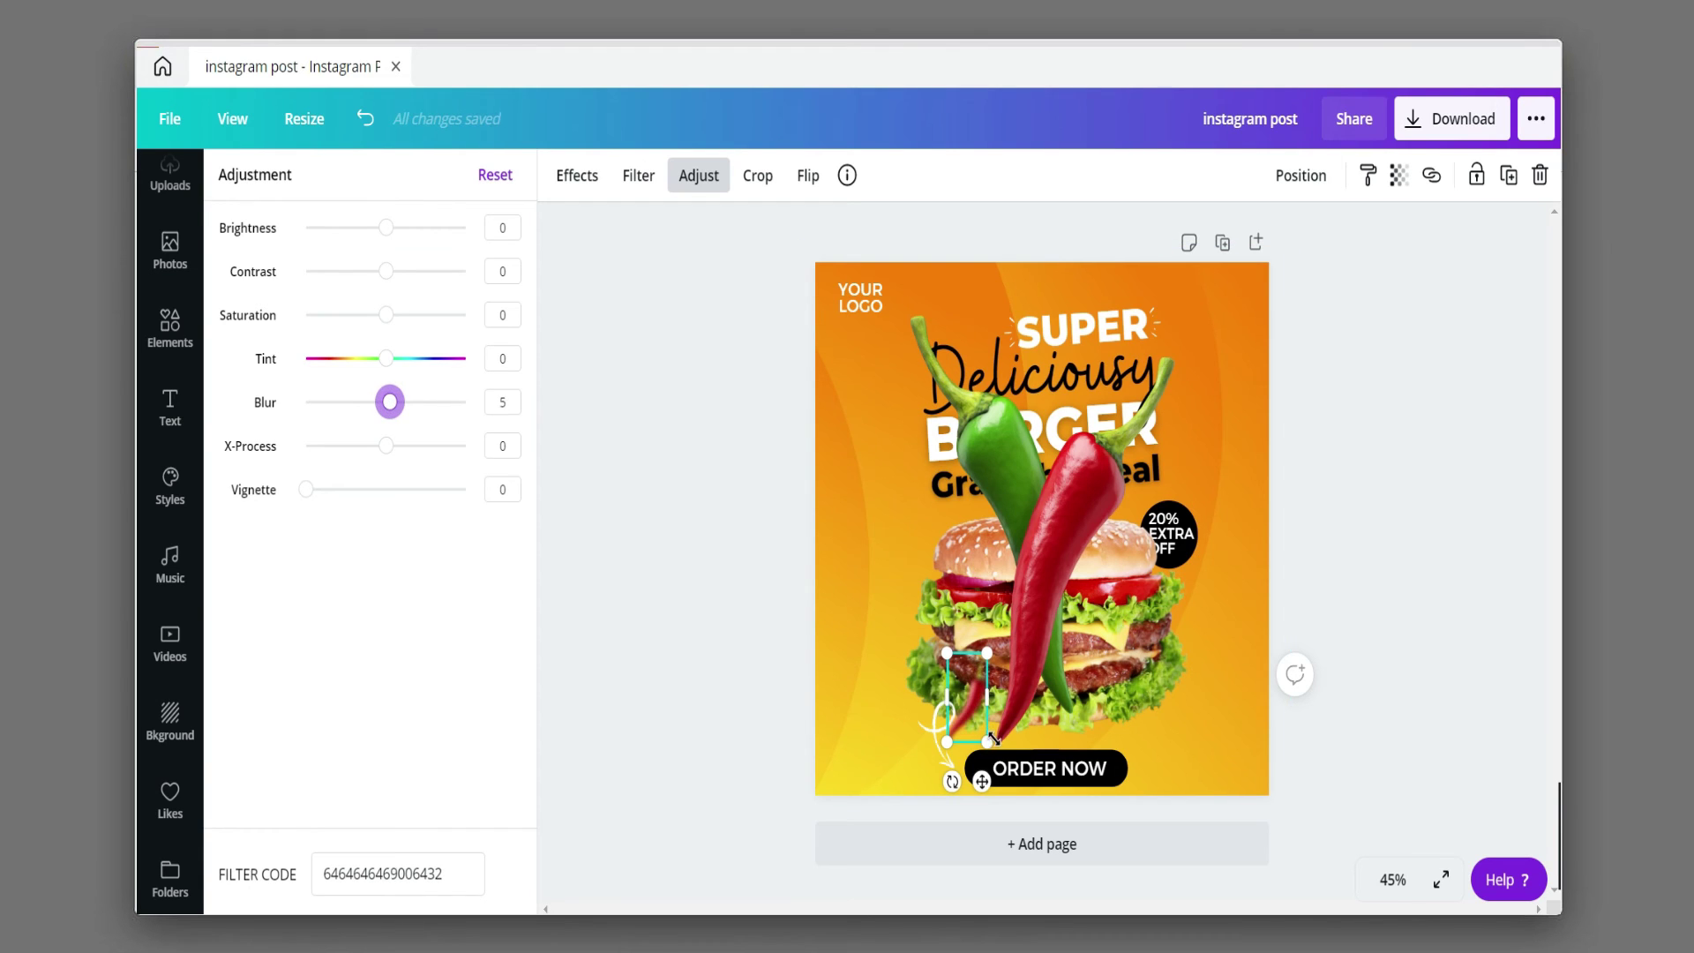
# - Shrink the chillies, put the blurred one at the left, and place another beside the Deliciousy headline
pyautogui.moveTo(994, 738); pyautogui.dragTo(974, 699)
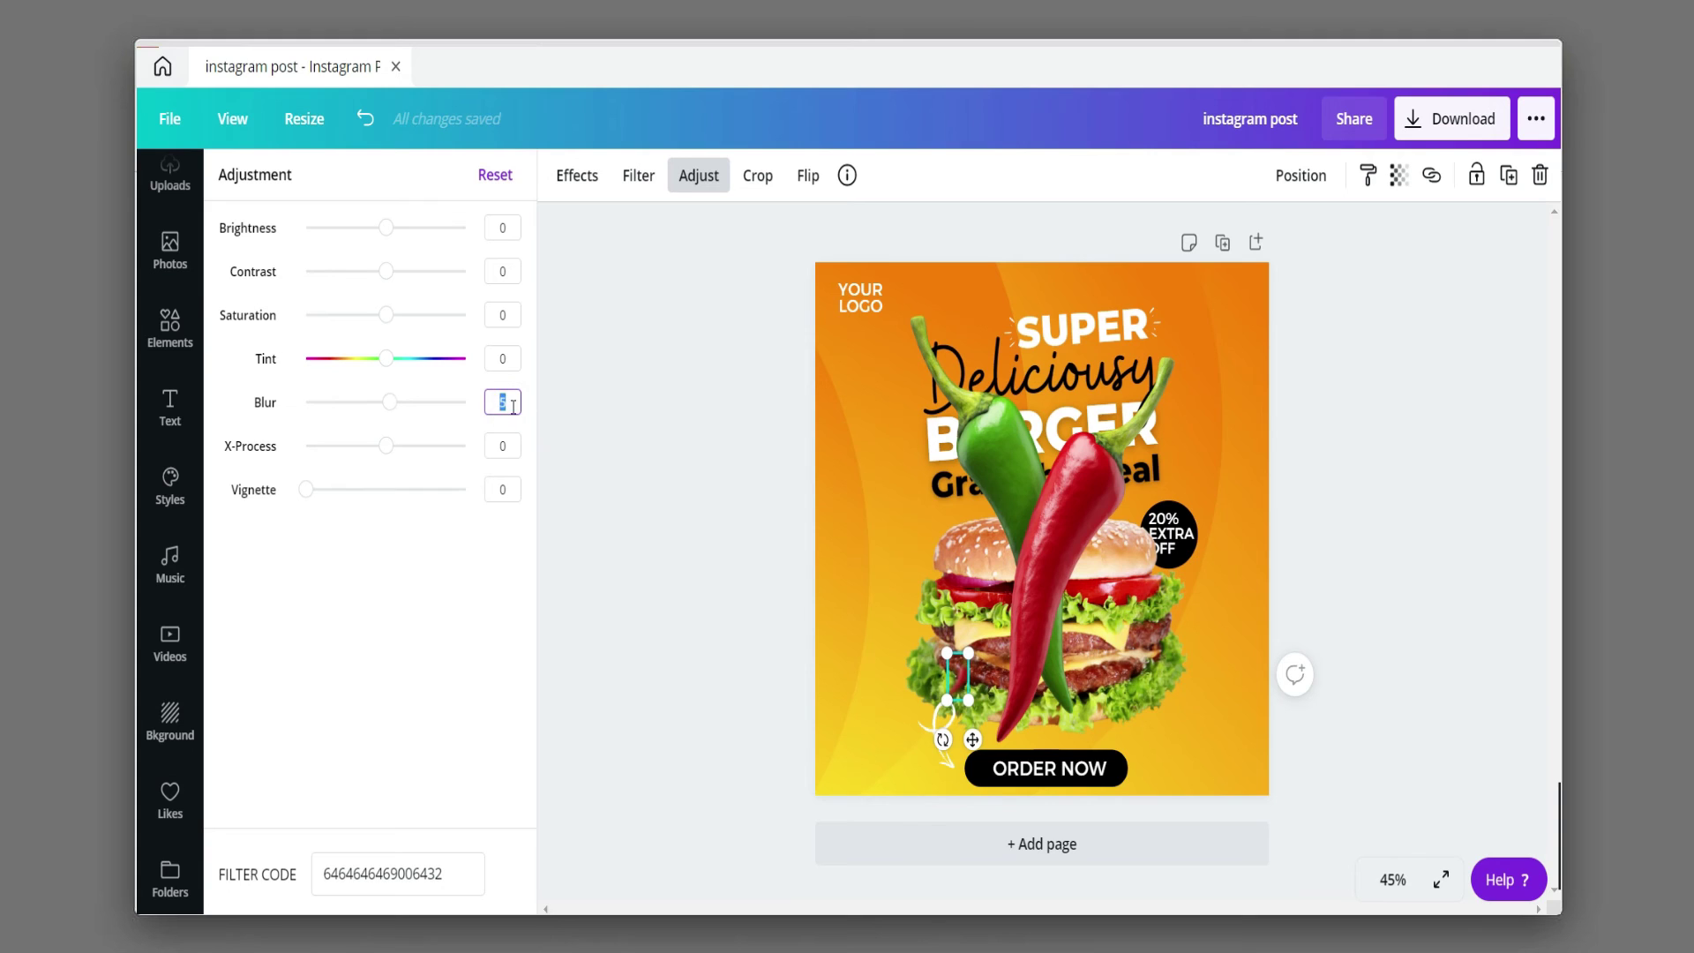
pyautogui.moveTo(975, 739); pyautogui.dragTo(890, 598)
pyautogui.click(1129, 427)
pyautogui.moveTo(1173, 315); pyautogui.dragTo(936, 699)
pyautogui.click(879, 529)
pyautogui.click(934, 714)
pyautogui.moveTo(1209, 536); pyautogui.dragTo(1227, 465)
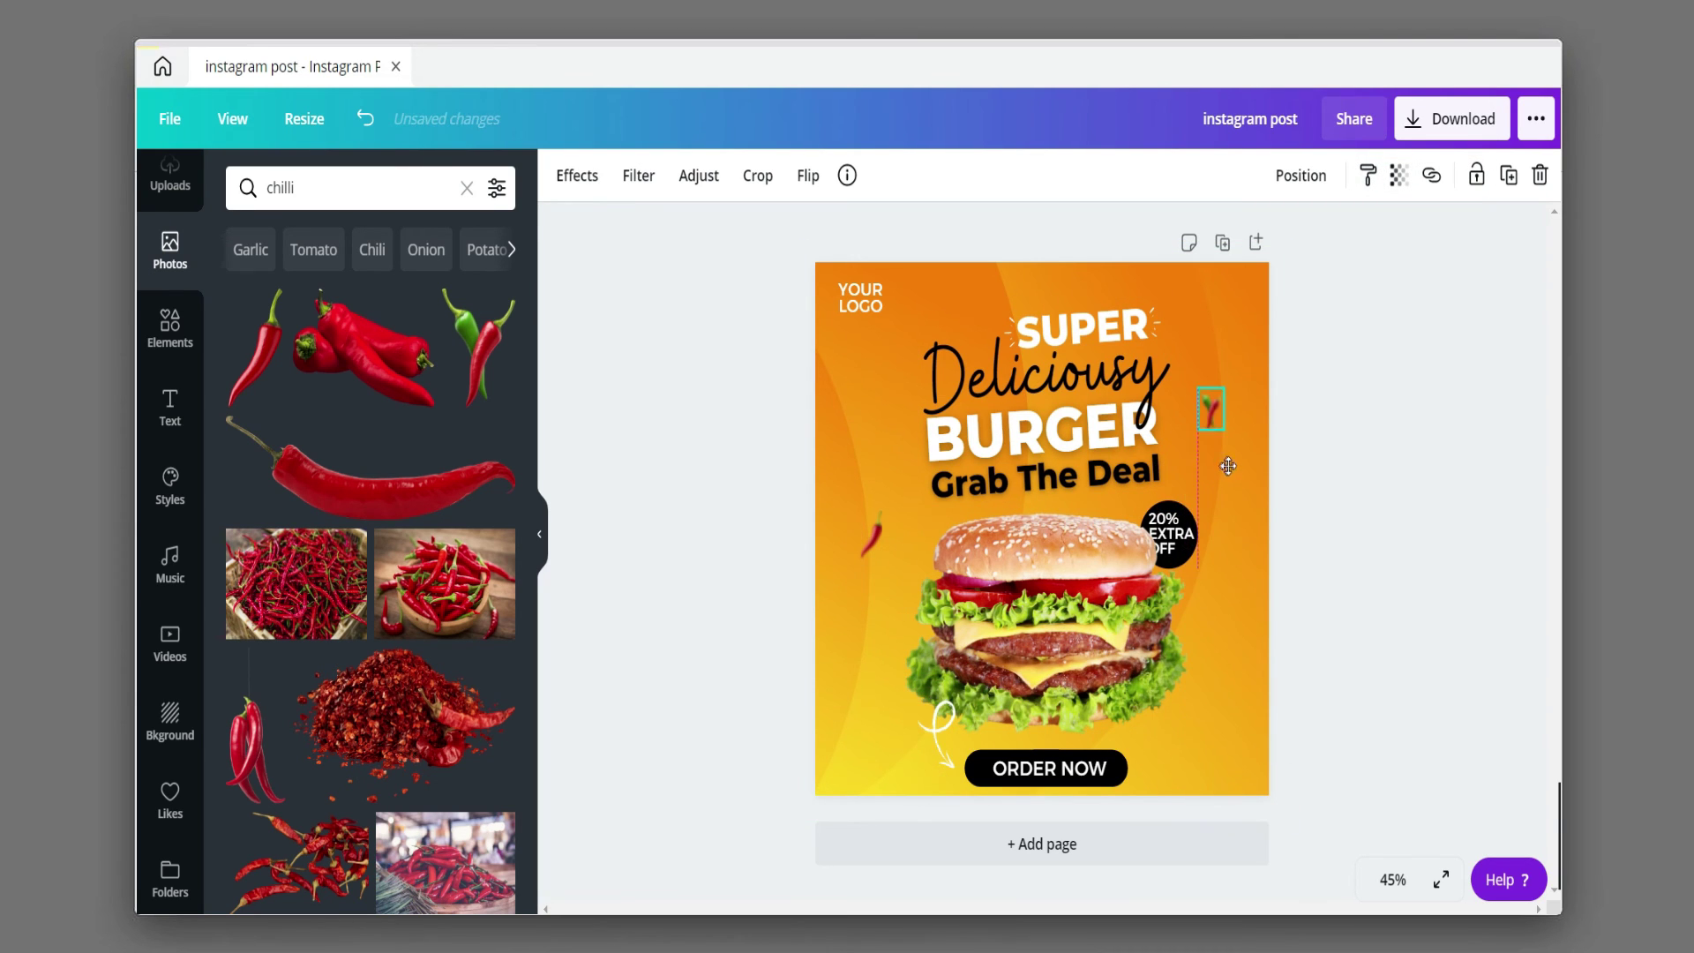
# - Search Photos for tomatoes and add a single tomato, removing the three-tomato photo
pyautogui.click(1356, 415)
pyautogui.doubleClick(366, 187)
pyautogui.write('t')
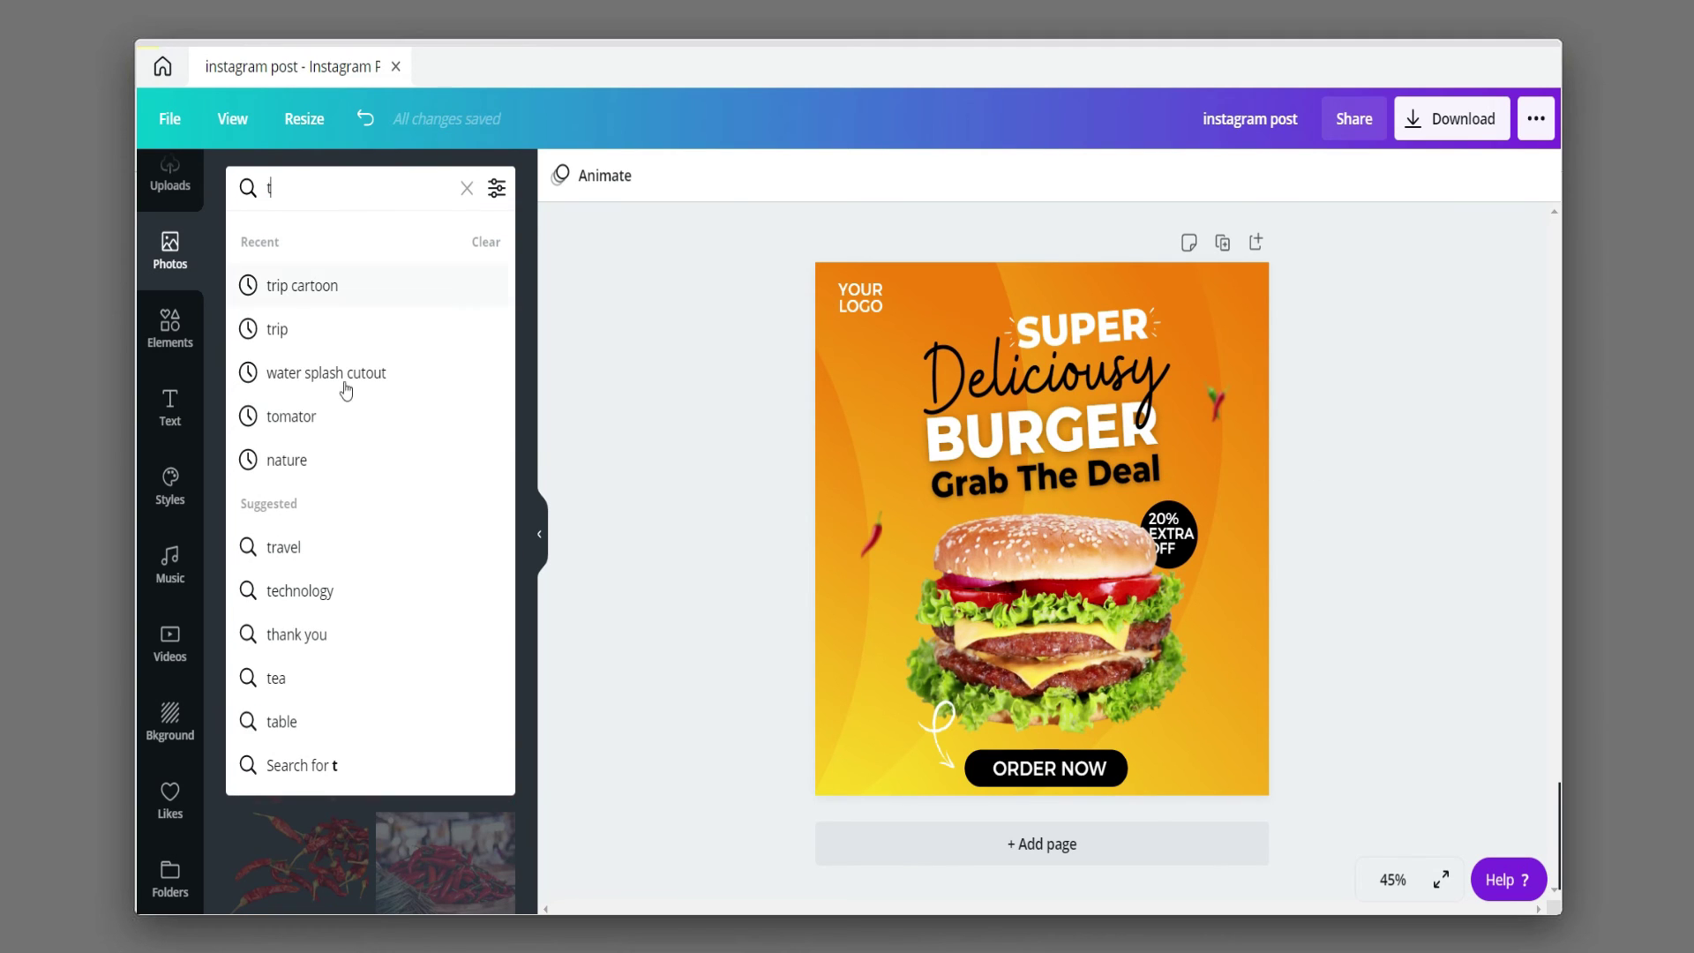
pyautogui.click(291, 415)
pyautogui.click(496, 398)
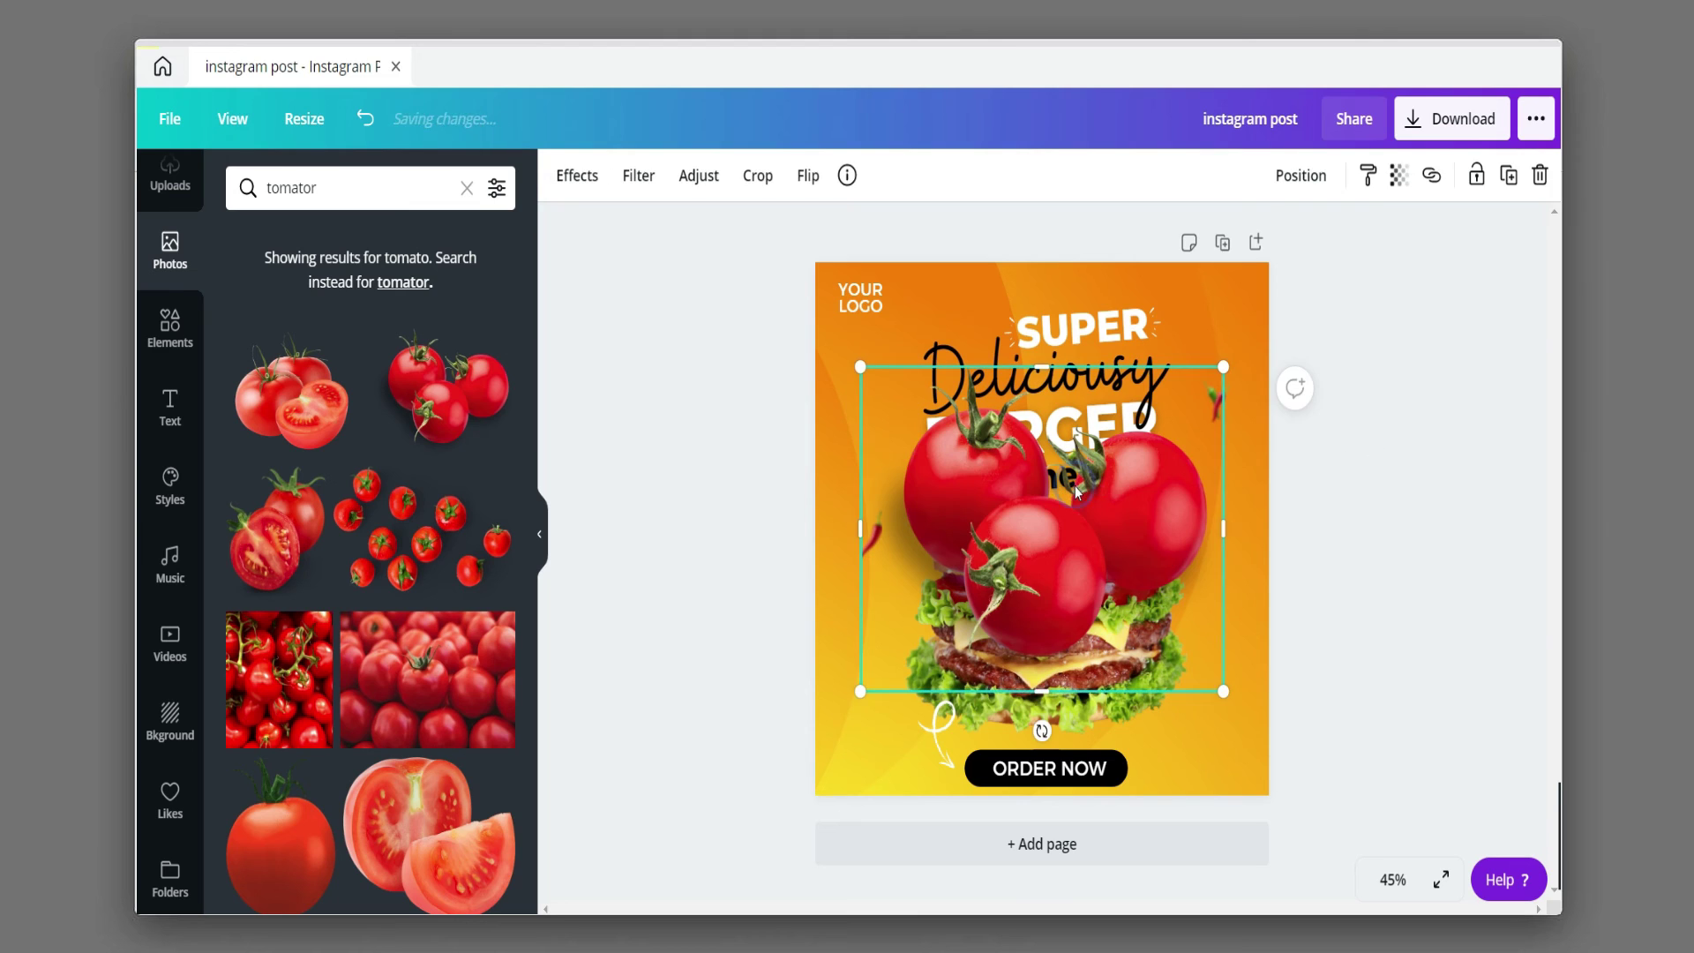
pyautogui.press('Delete')
pyautogui.click(291, 388)
# - Shrink the tomato, give it the chilli's blur style, and move it to the lower-left edge
pyautogui.moveTo(1223, 359); pyautogui.dragTo(1091, 483)
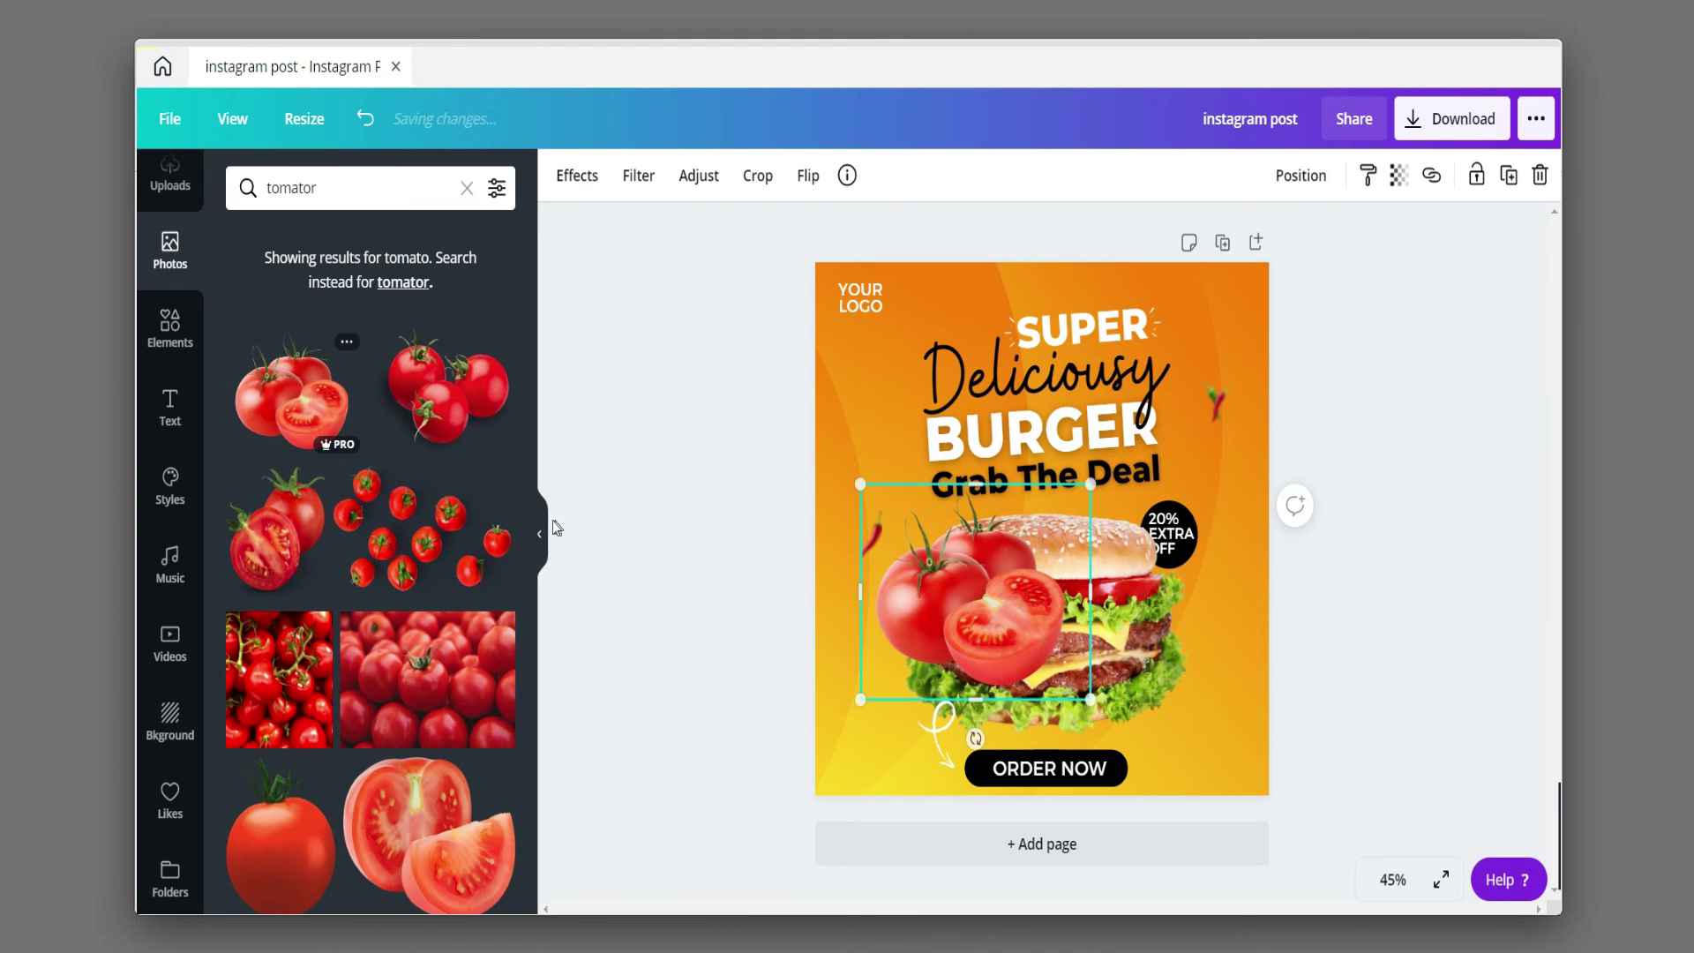
pyautogui.click(540, 537)
pyautogui.moveTo(924, 484); pyautogui.dragTo(697, 675)
pyautogui.click(704, 534)
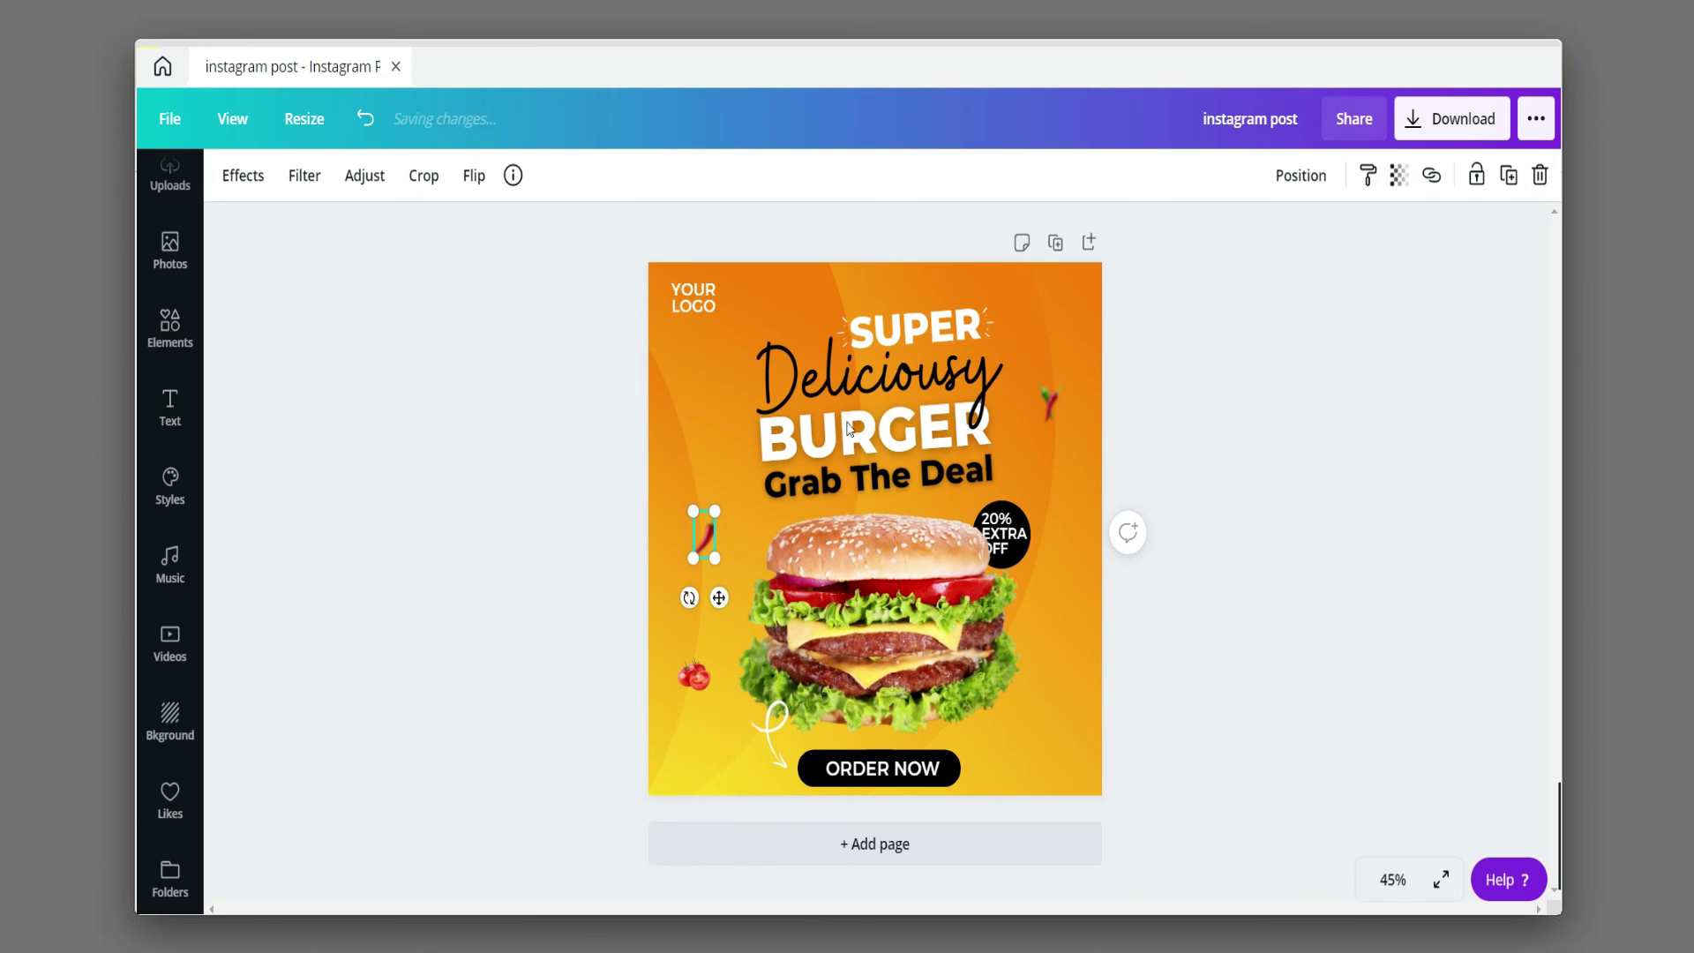
pyautogui.click(694, 676)
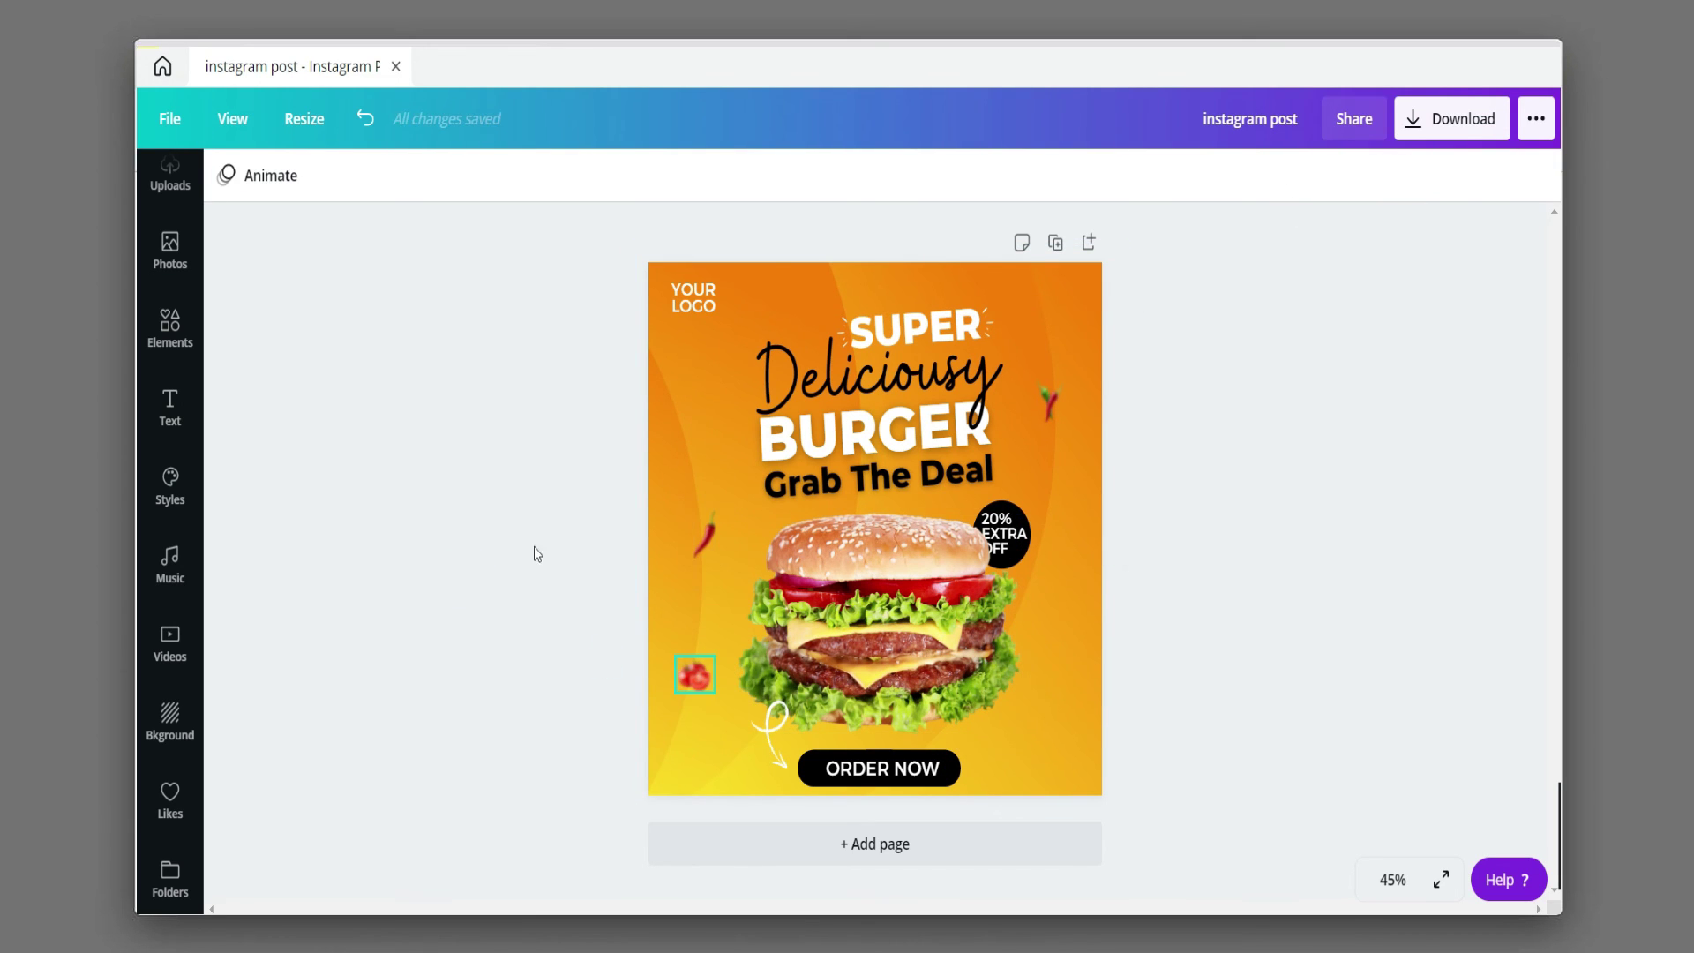
pyautogui.click(694, 676)
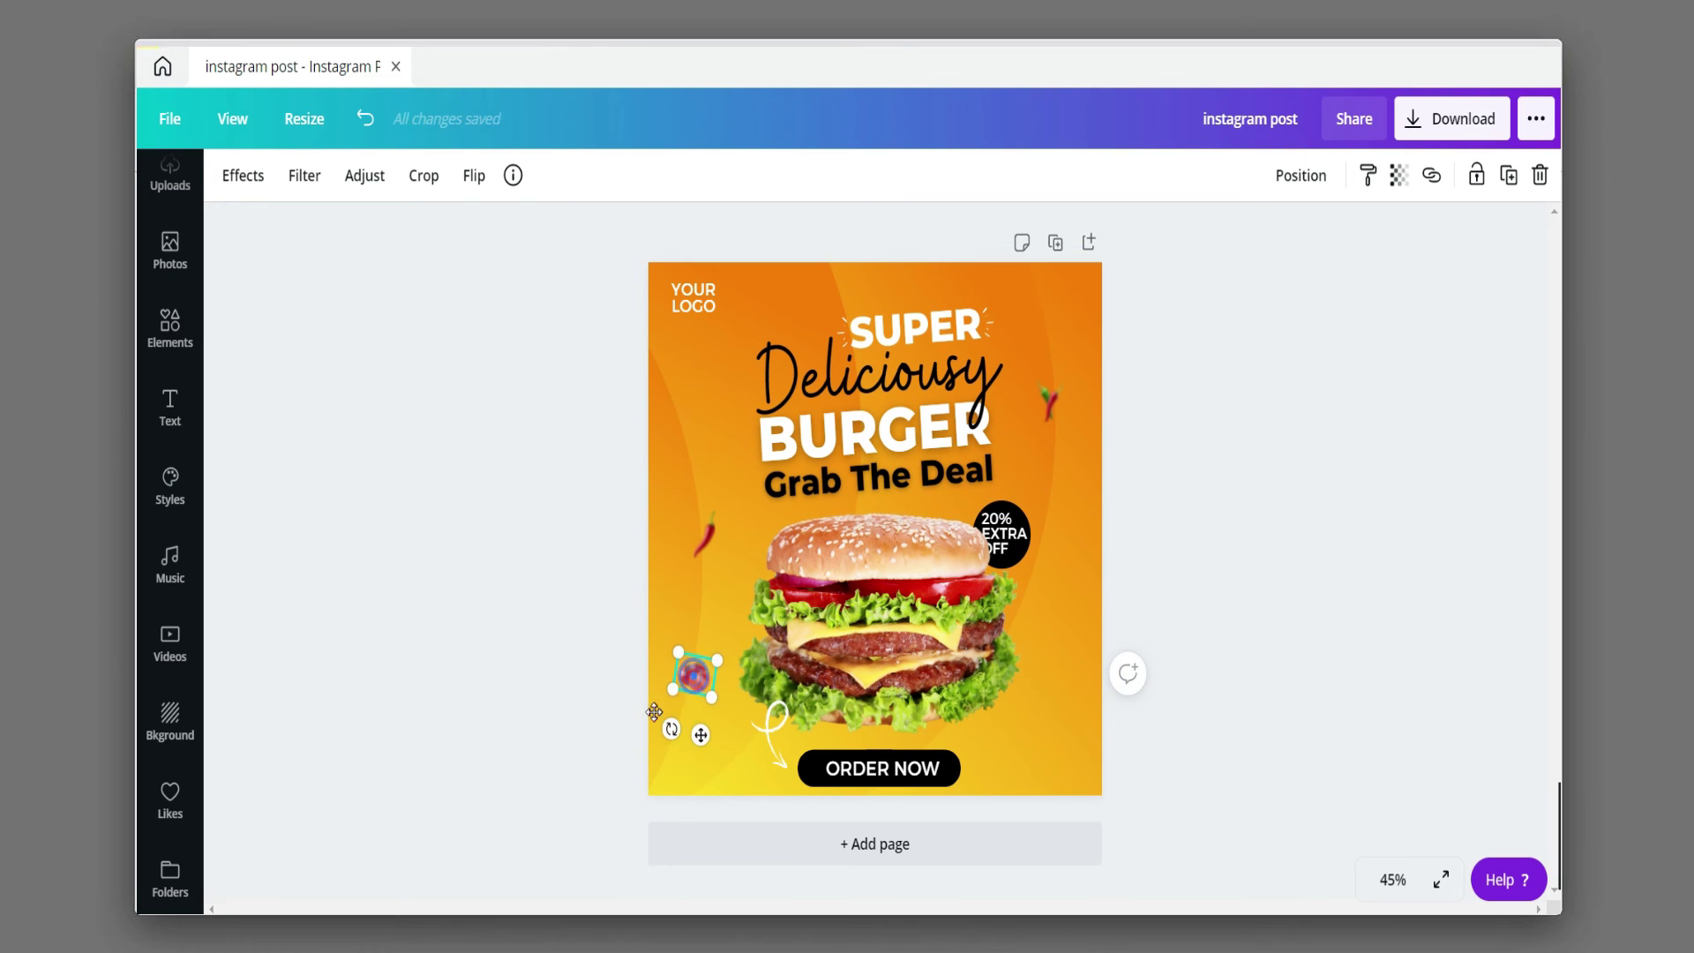
pyautogui.moveTo(695, 676); pyautogui.dragTo(660, 703)
pyautogui.click(553, 616)
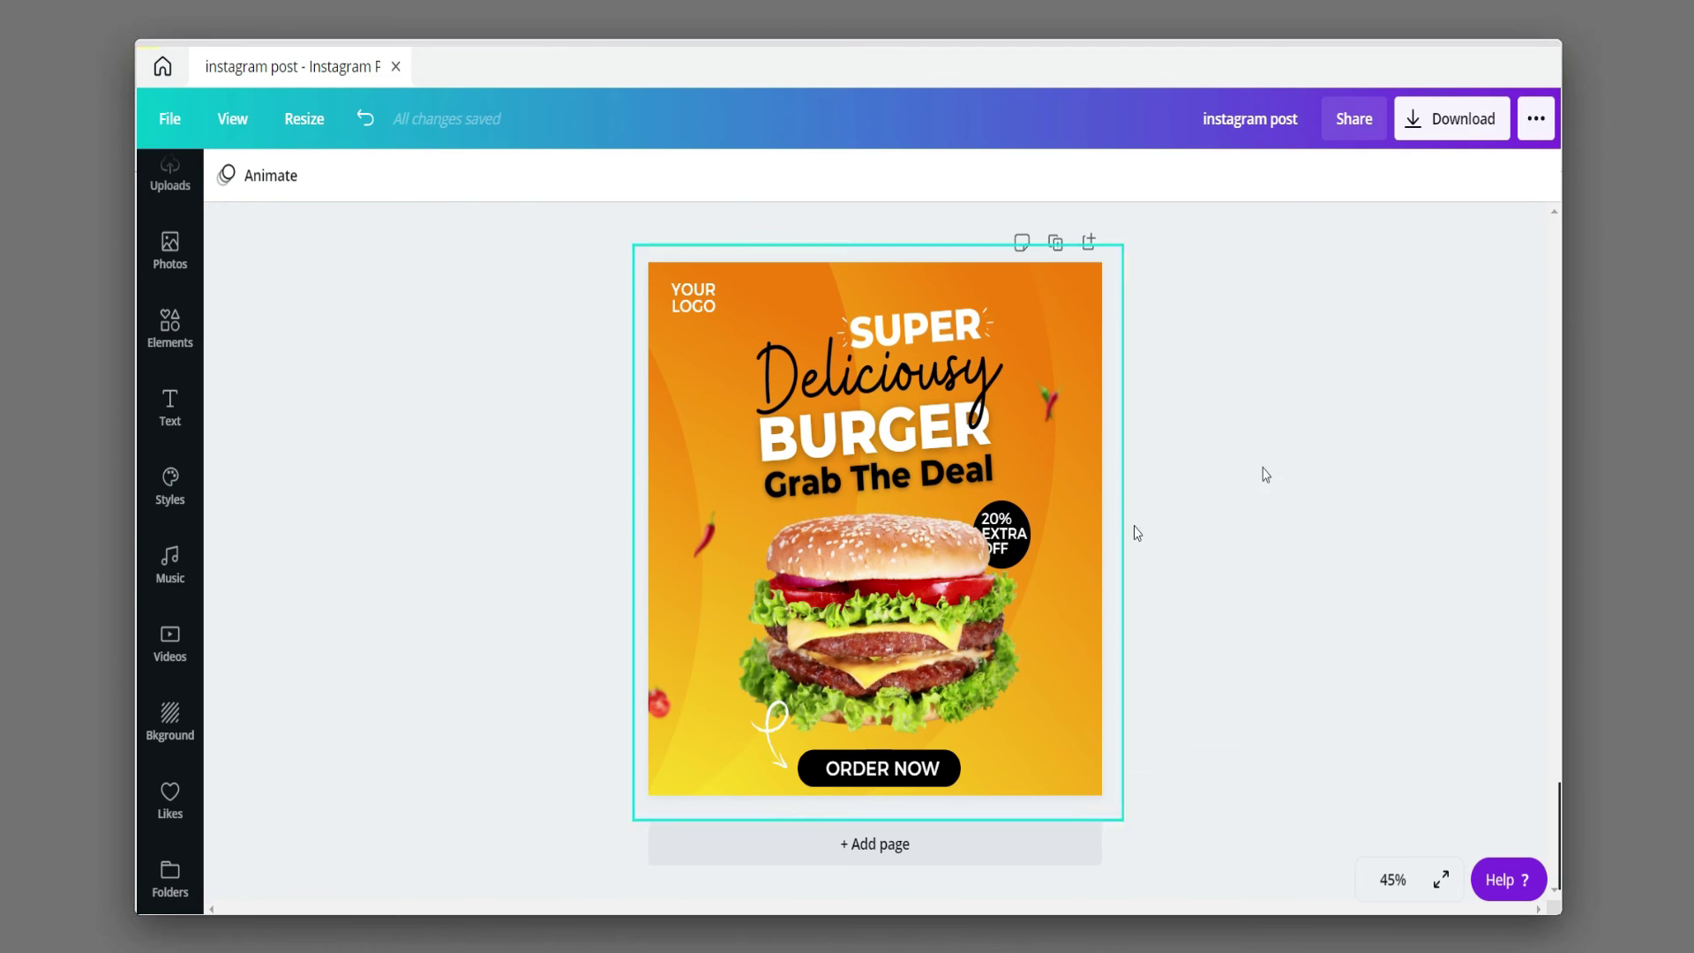
# - Duplicate the page, then unlock and delete the burger photo on page 2
pyautogui.click(1051, 243)
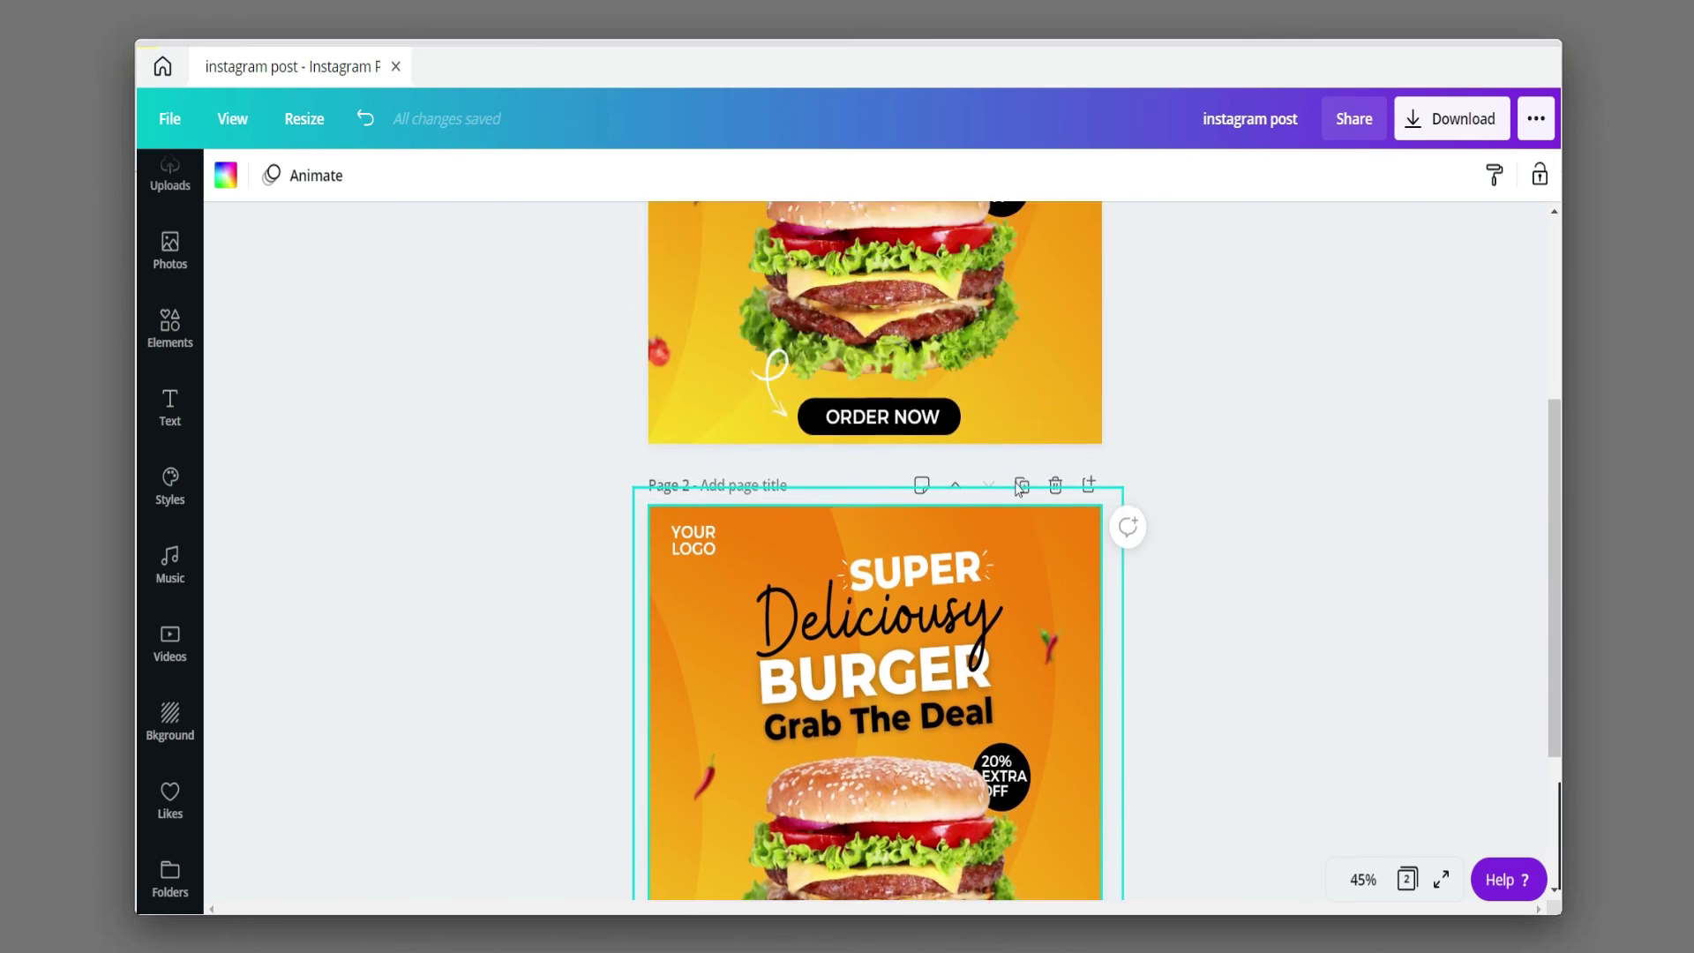
pyautogui.click(898, 627)
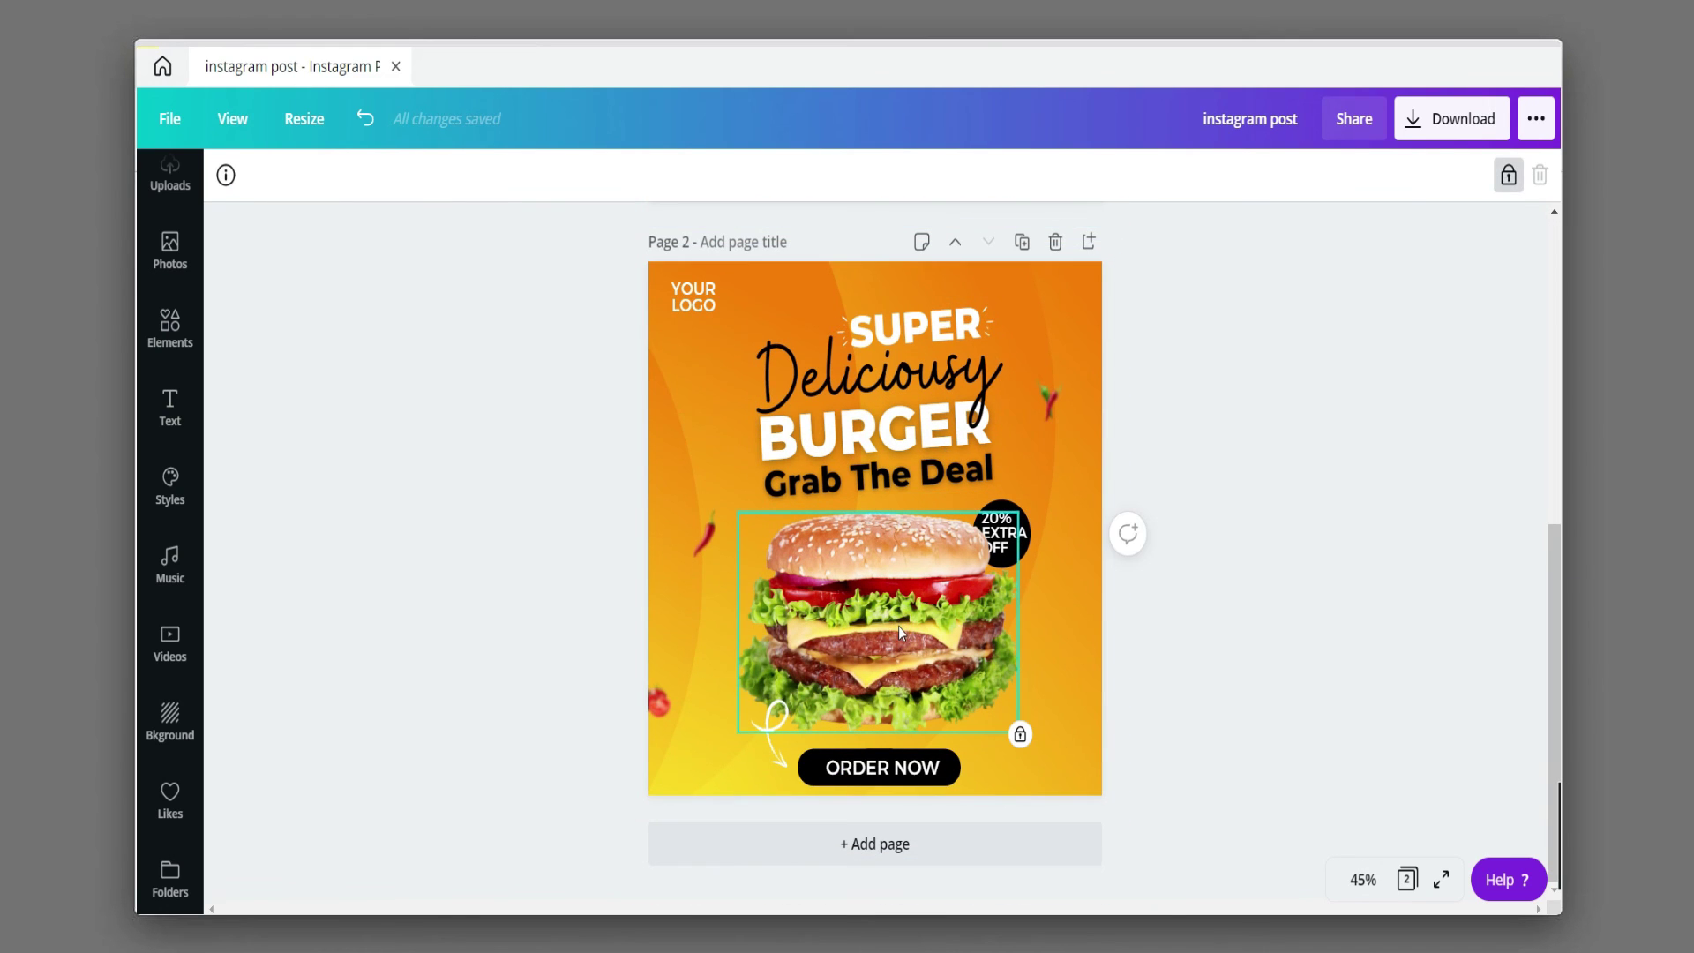
pyautogui.click(1509, 175)
pyautogui.click(1202, 608)
pyautogui.click(882, 629)
pyautogui.press('Delete')
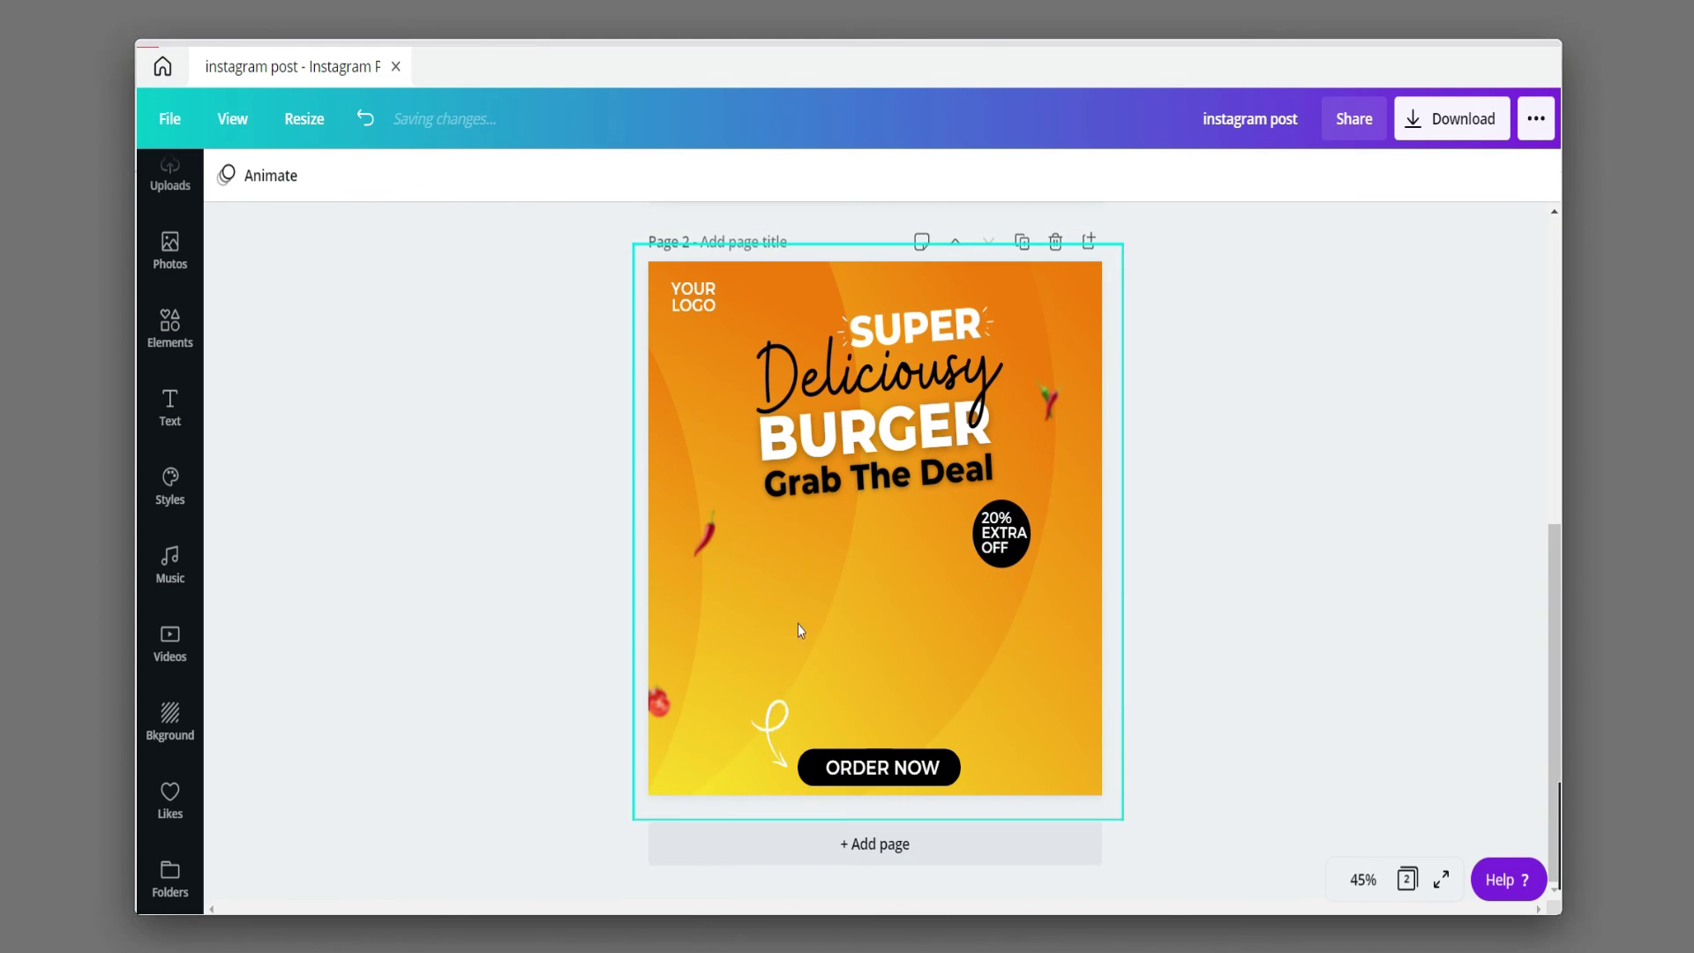
pyautogui.click(153, 342)
pyautogui.click(167, 246)
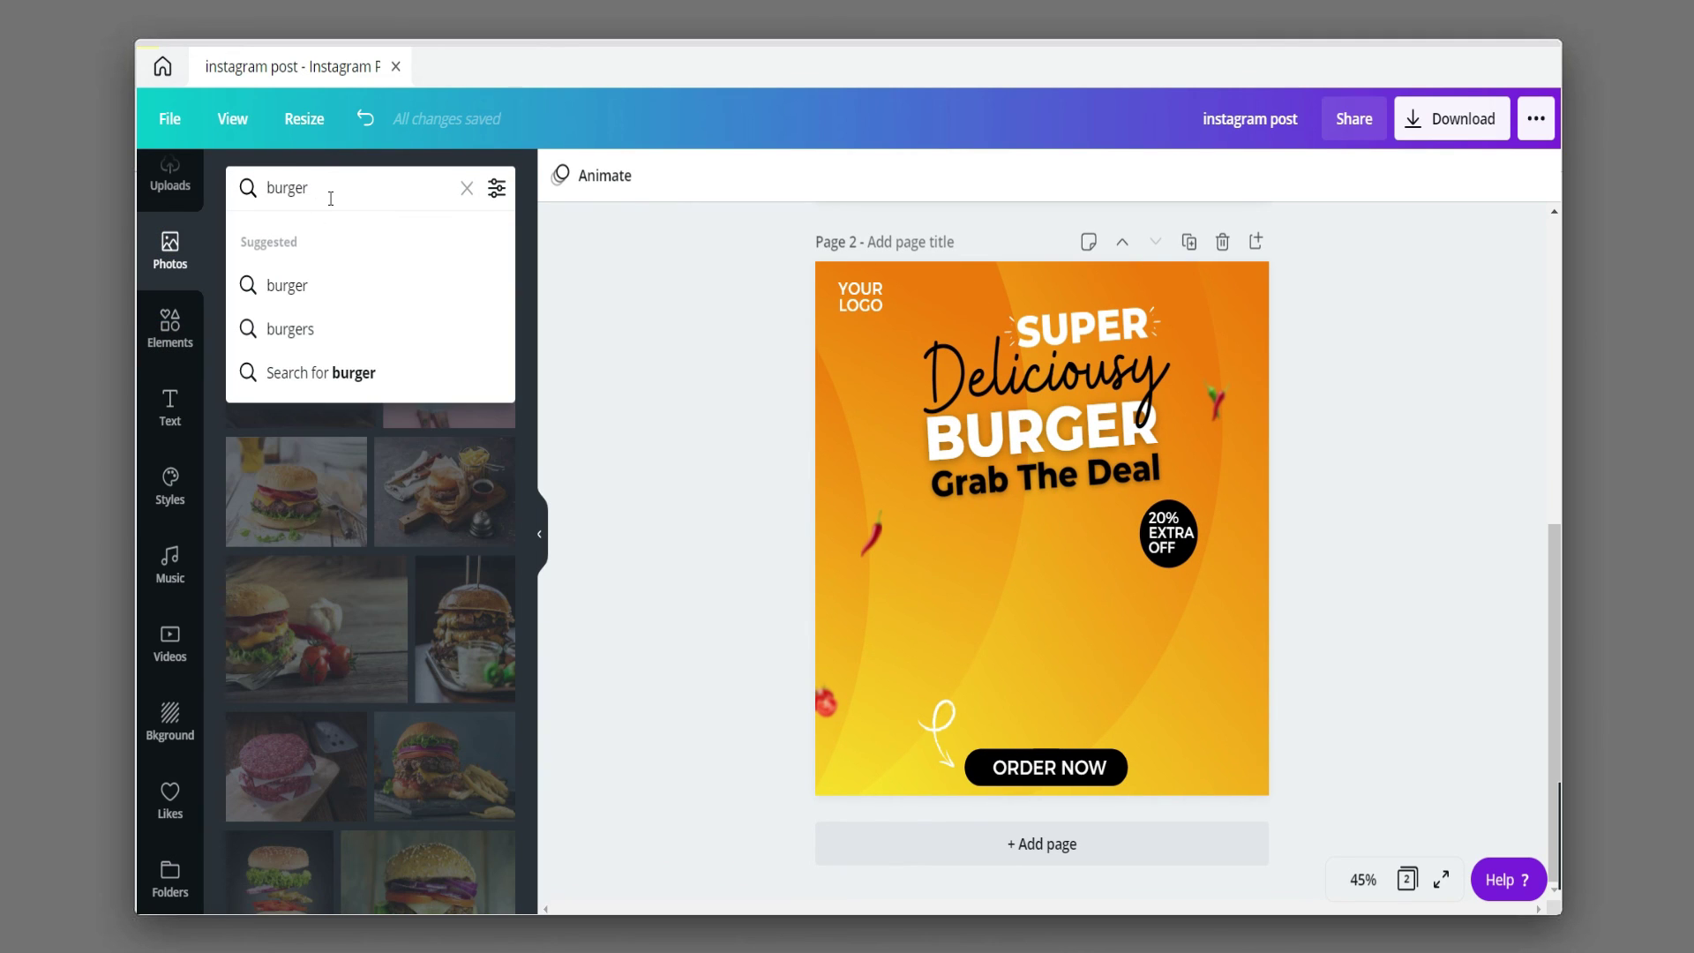
# - Search photos for 'burger fly', add the tall dark floating-burger photo to page 2, and delete the blue-background one
pyautogui.write('fly')
pyautogui.press('Return')
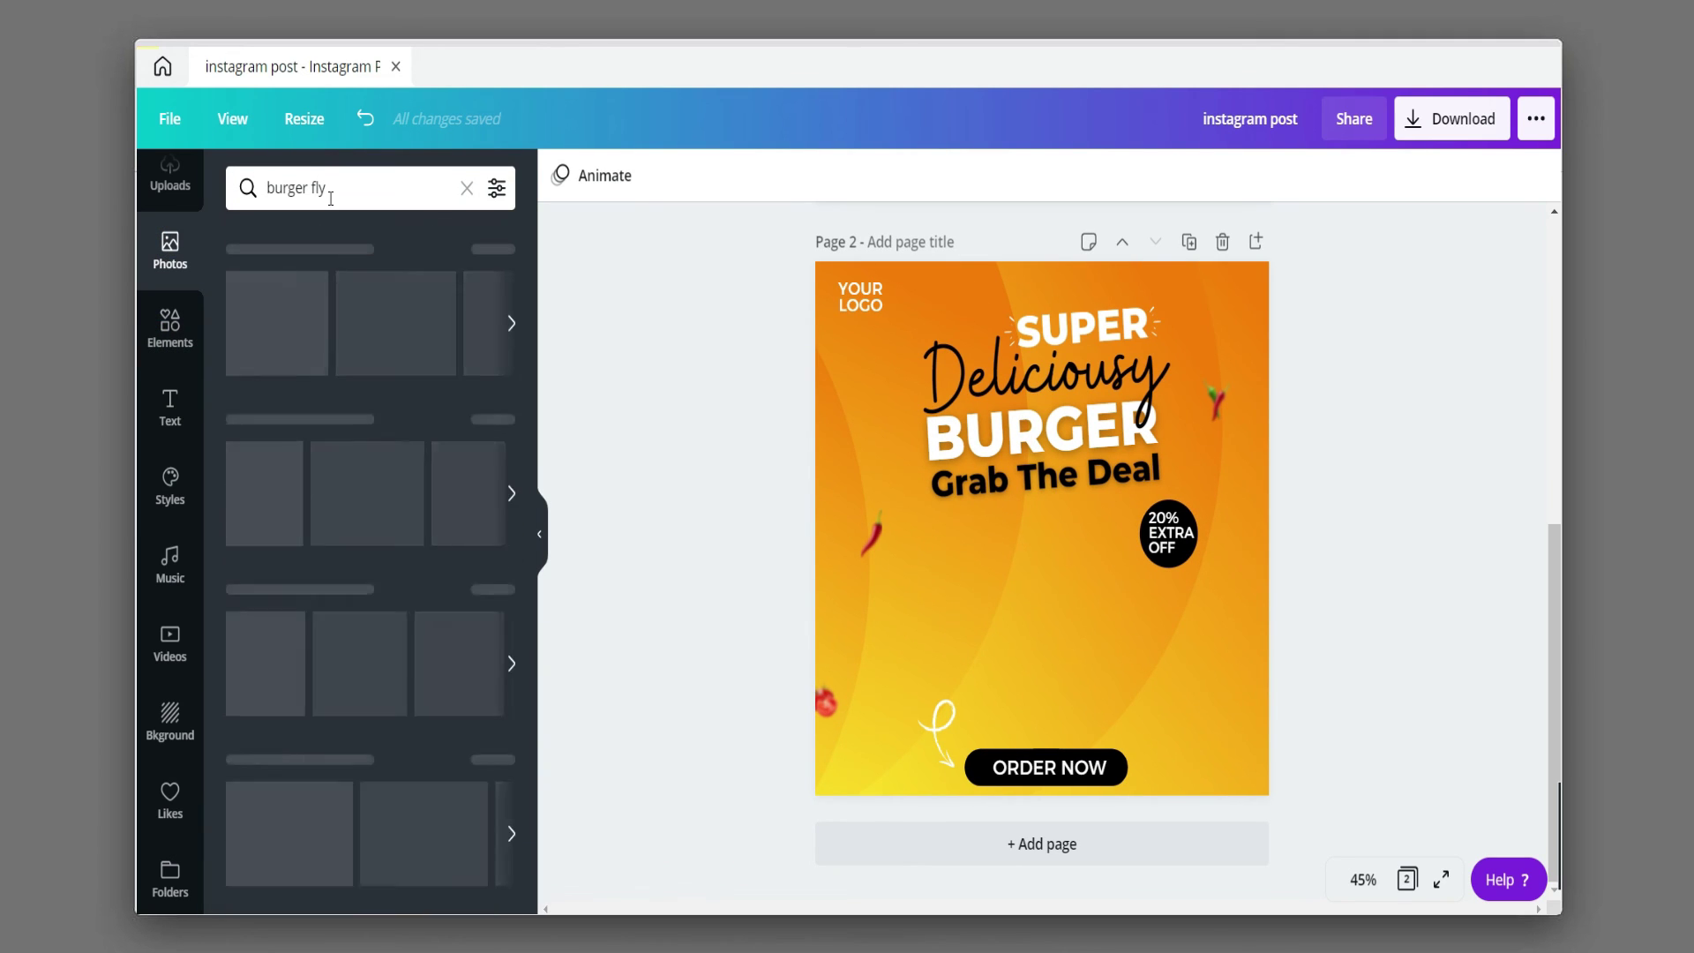
pyautogui.moveTo(399, 392); pyautogui.dragTo(1080, 556)
pyautogui.click(719, 480)
pyautogui.click(1028, 564)
pyautogui.scroll(-3, 302, 657)
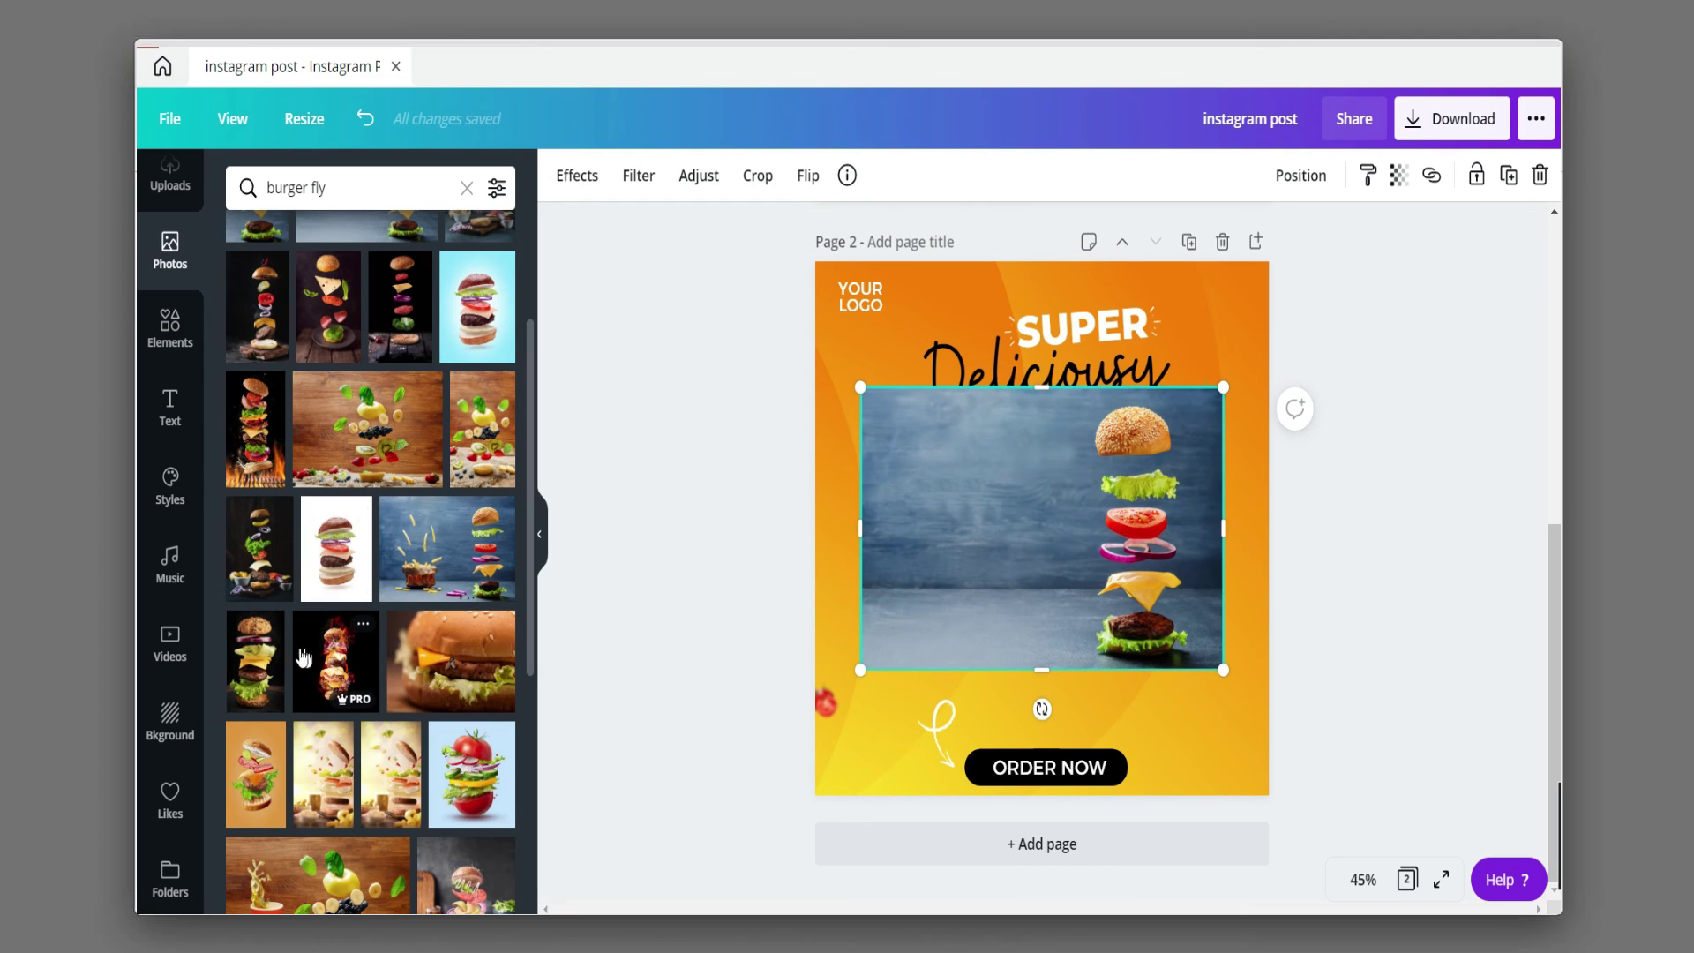
pyautogui.moveTo(250, 654); pyautogui.dragTo(1163, 570)
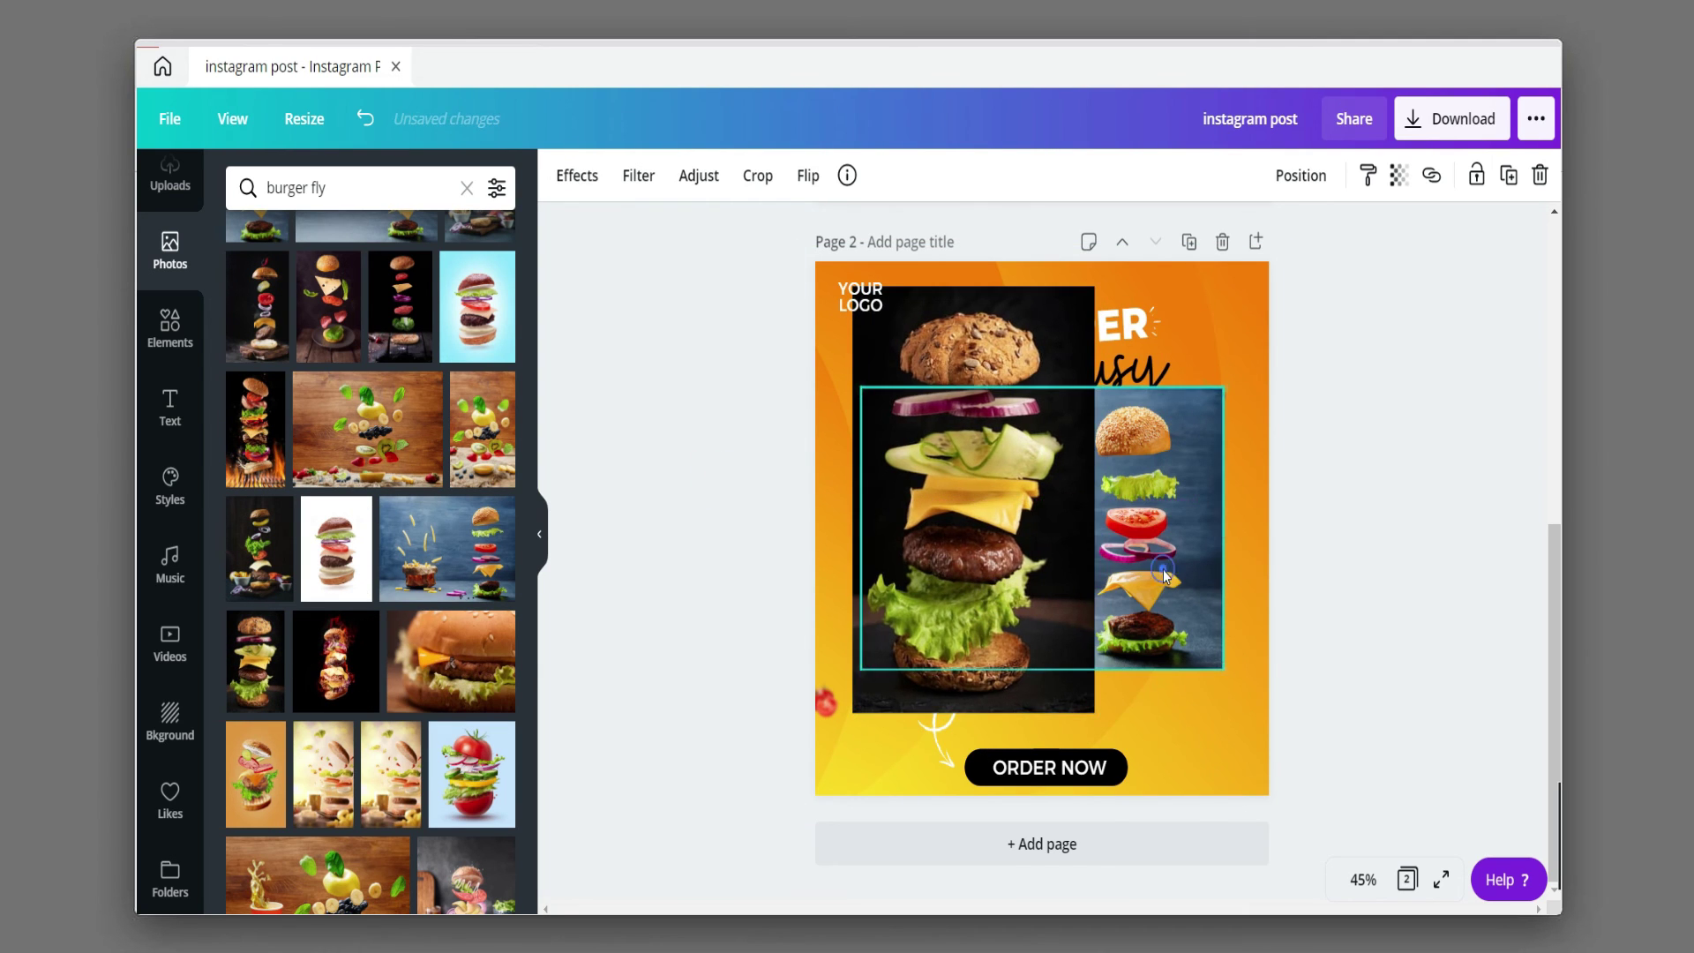
pyautogui.press('Delete')
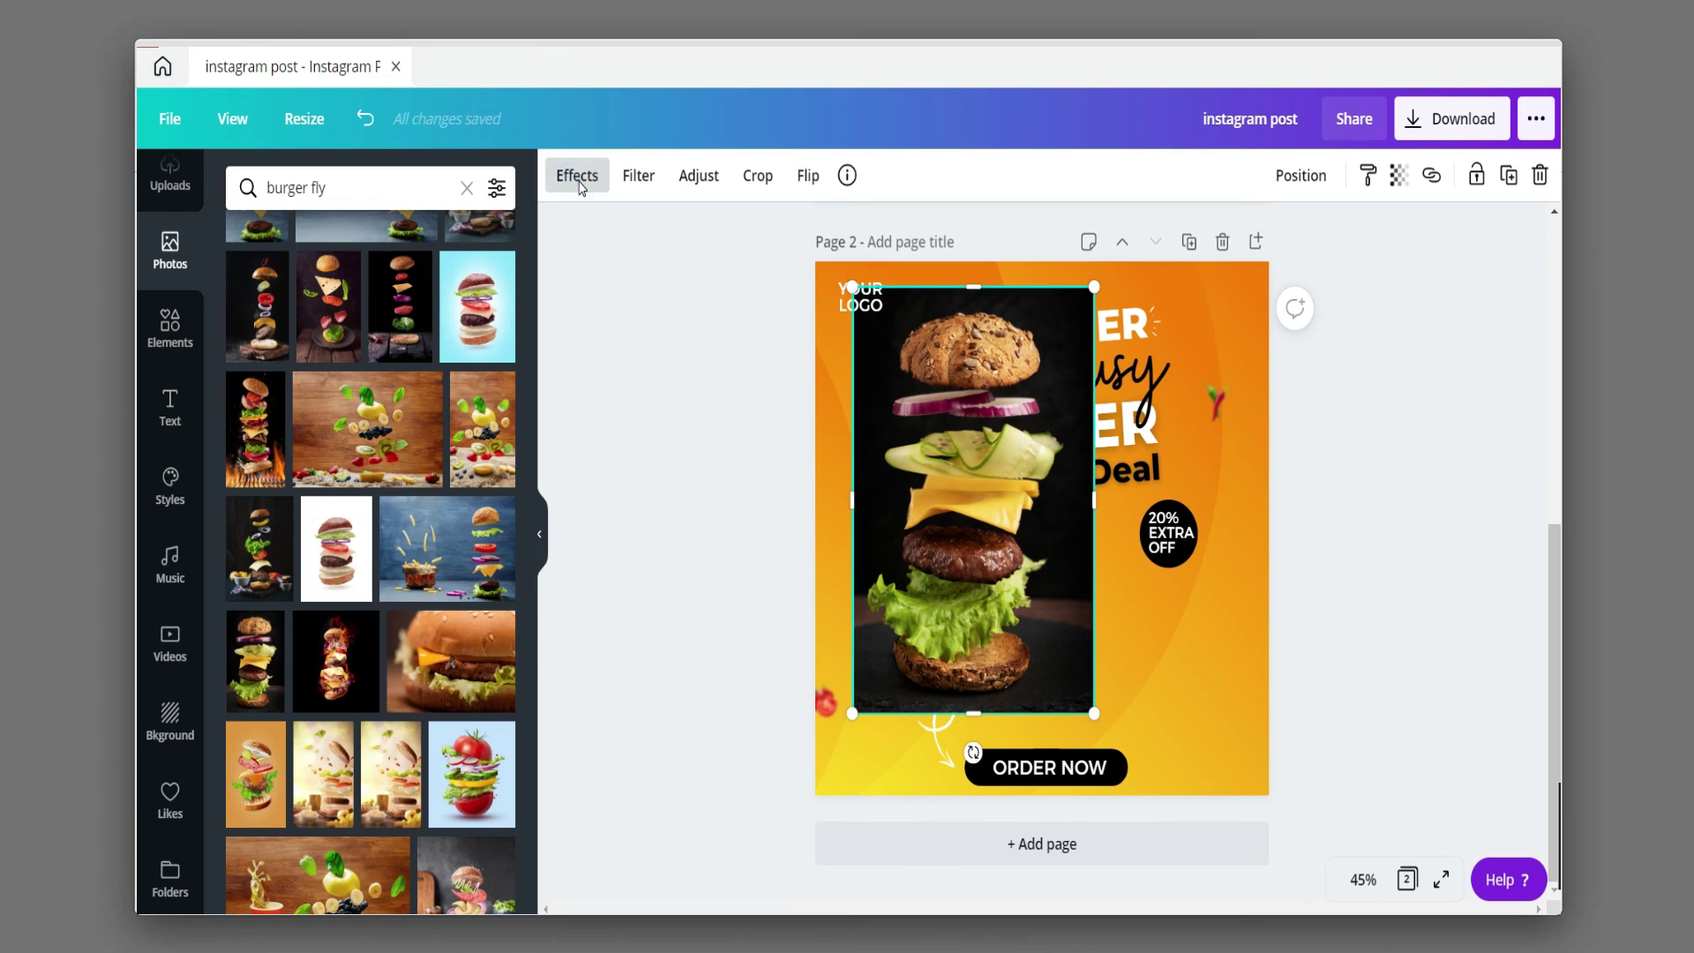
# - Apply Background Remover to the burger photo and move the cut-out lower
pyautogui.click(577, 175)
pyautogui.click(459, 240)
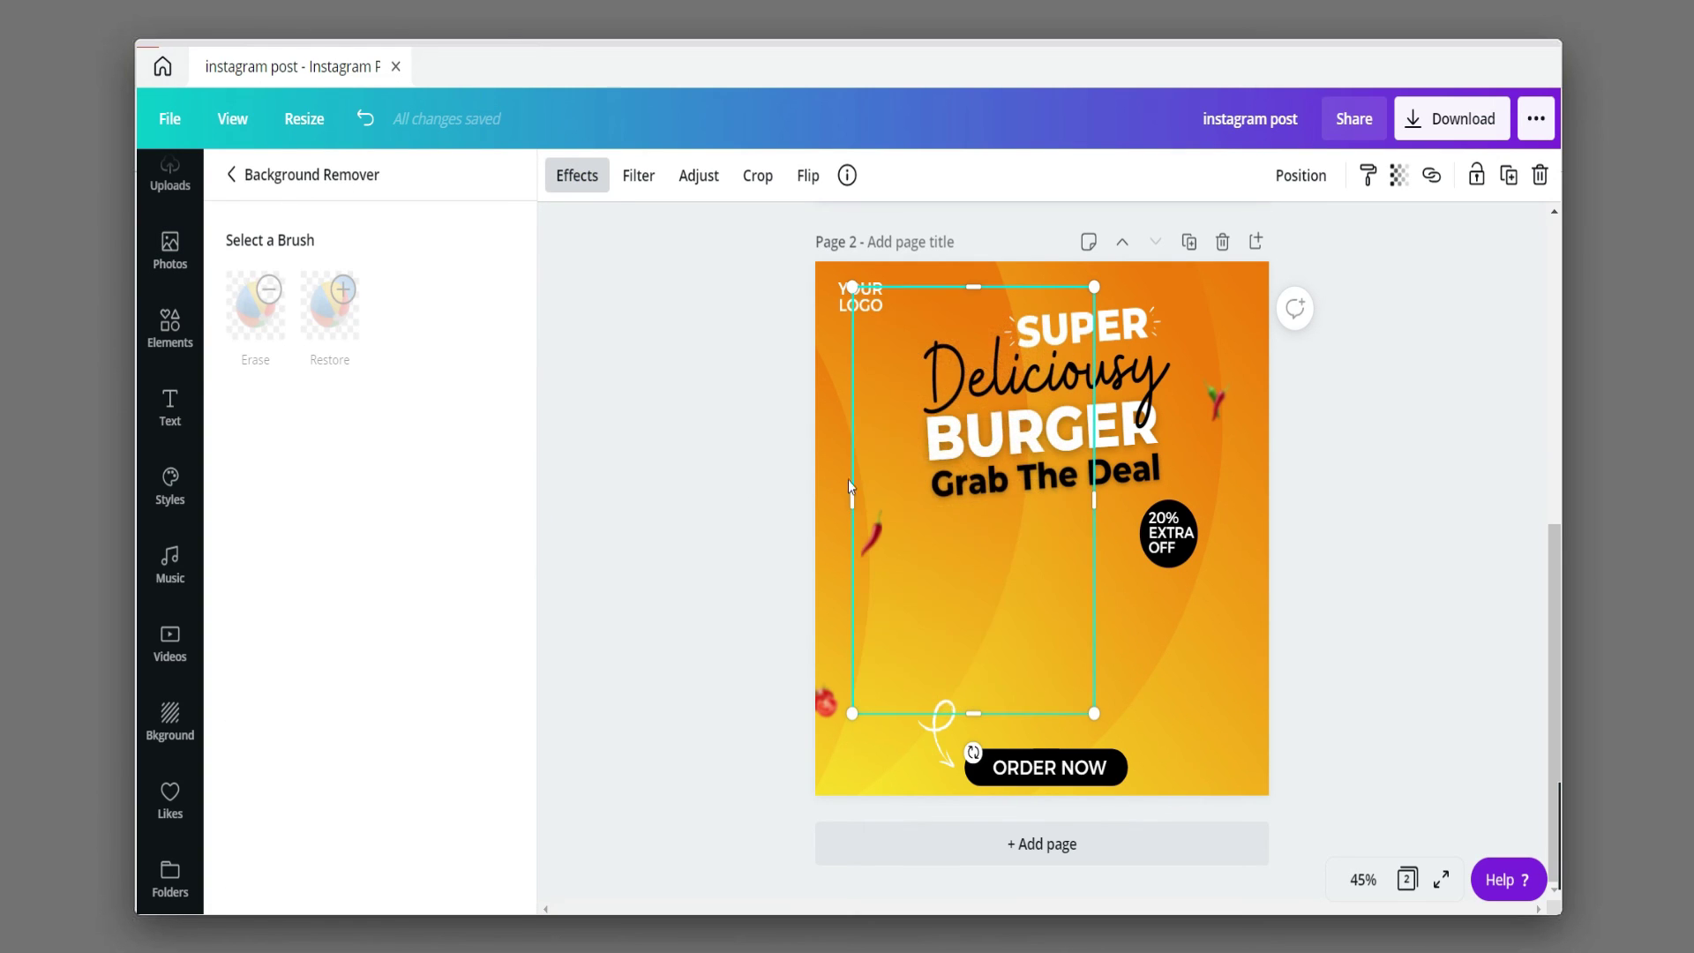
pyautogui.moveTo(1026, 572); pyautogui.dragTo(1007, 624)
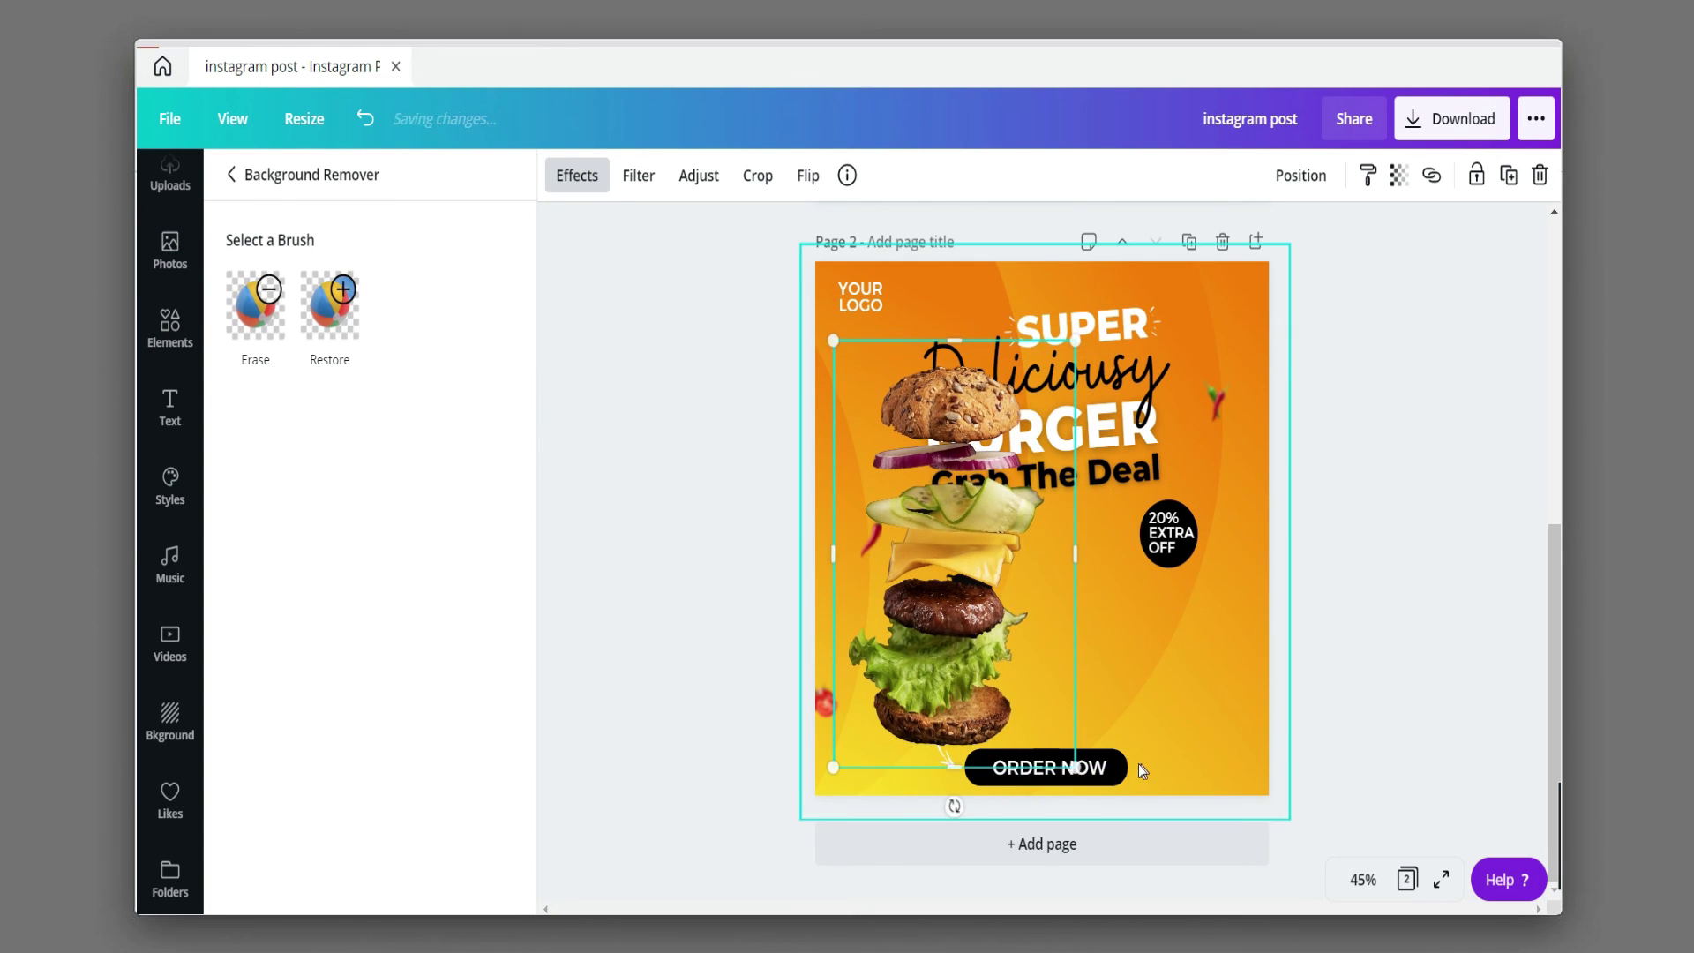
# - Group the ORDER NOW button elements together
pyautogui.moveTo(1102, 769); pyautogui.dragTo(1253, 751)
pyautogui.click(1138, 713)
pyautogui.hotkey('ctrl', 'g')
# - Reposition and enlarge the burger cut-out so it floats under the headline
pyautogui.click(971, 731)
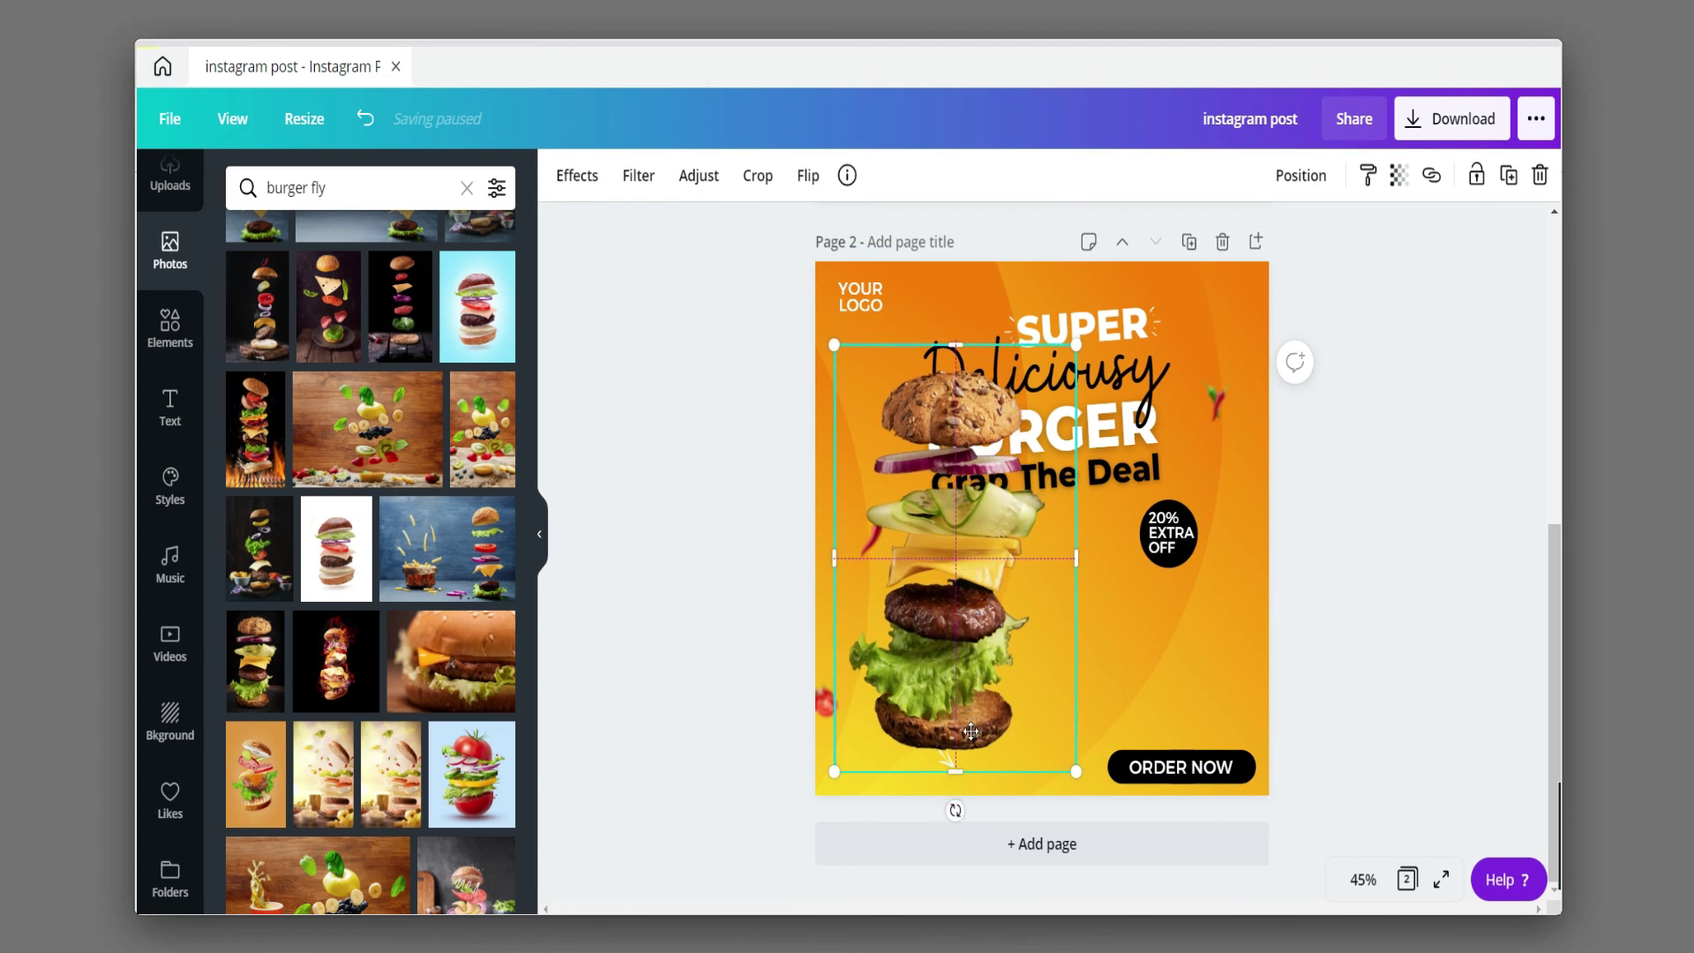
pyautogui.moveTo(971, 732); pyautogui.dragTo(971, 913)
pyautogui.moveTo(1075, 528); pyautogui.dragTo(1237, 450)
pyautogui.moveTo(1052, 510); pyautogui.dragTo(1043, 590)
pyautogui.moveTo(1146, 468); pyautogui.dragTo(1069, 599)
pyautogui.moveTo(973, 691); pyautogui.dragTo(1023, 571)
# - Enlarge the small chilli in the top-right corner
pyautogui.click(1359, 478)
pyautogui.click(1216, 401)
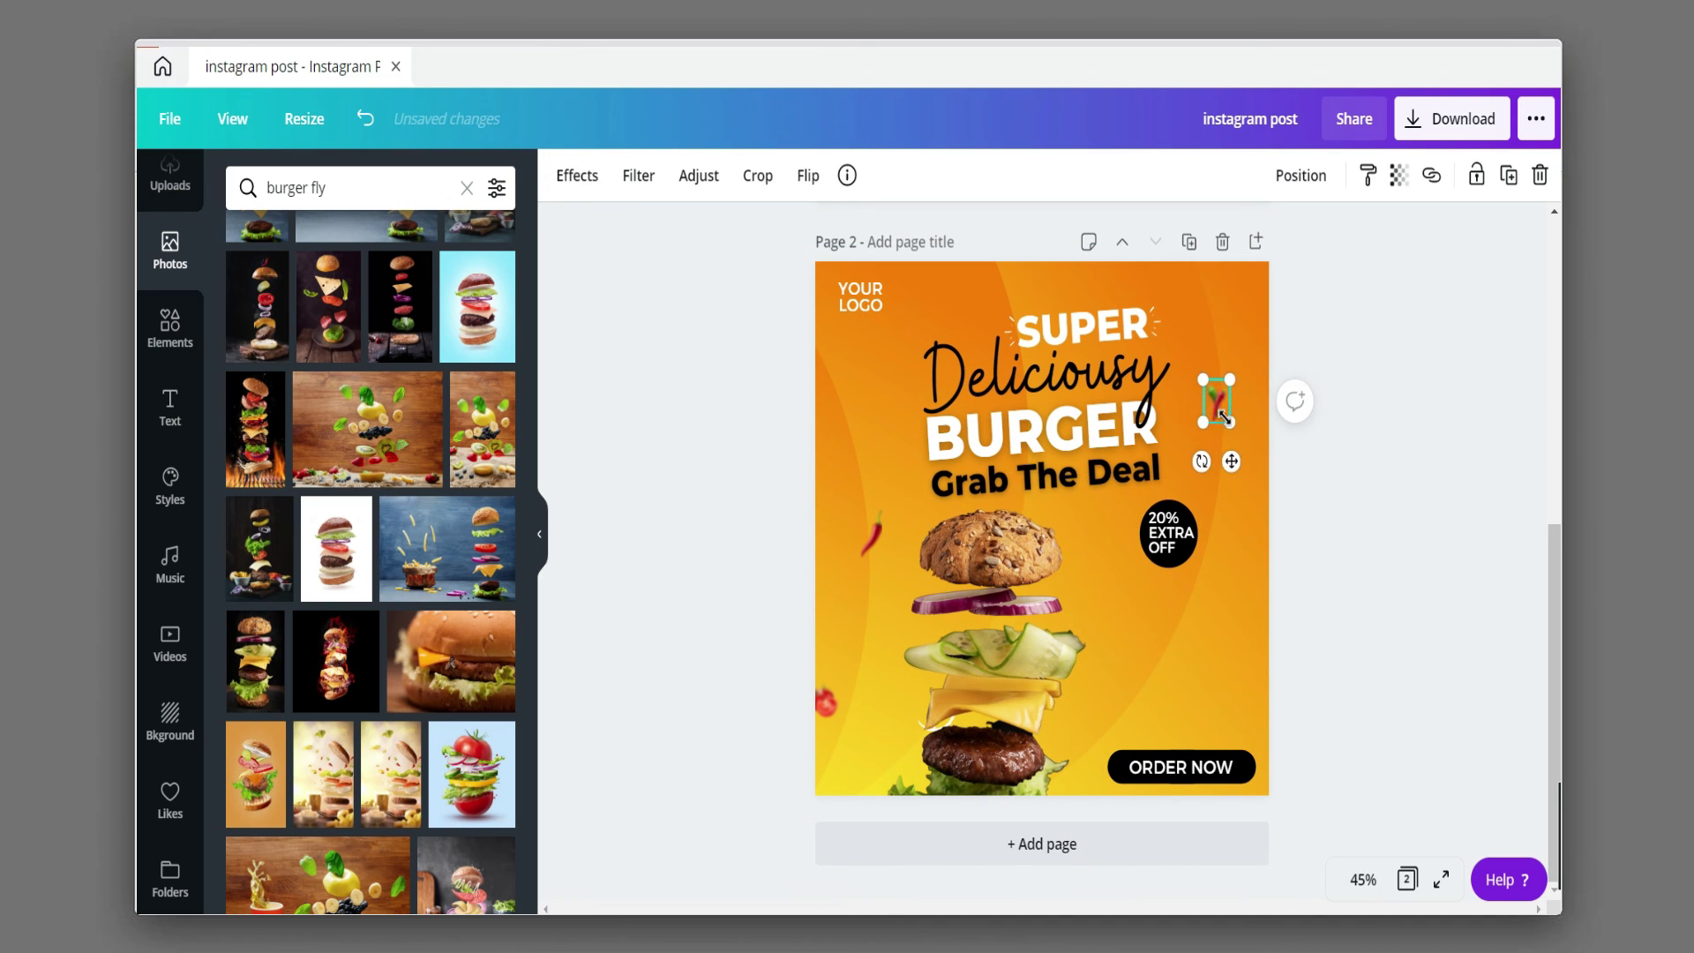
pyautogui.moveTo(1234, 425); pyautogui.dragTo(1278, 454)
pyautogui.click(1399, 310)
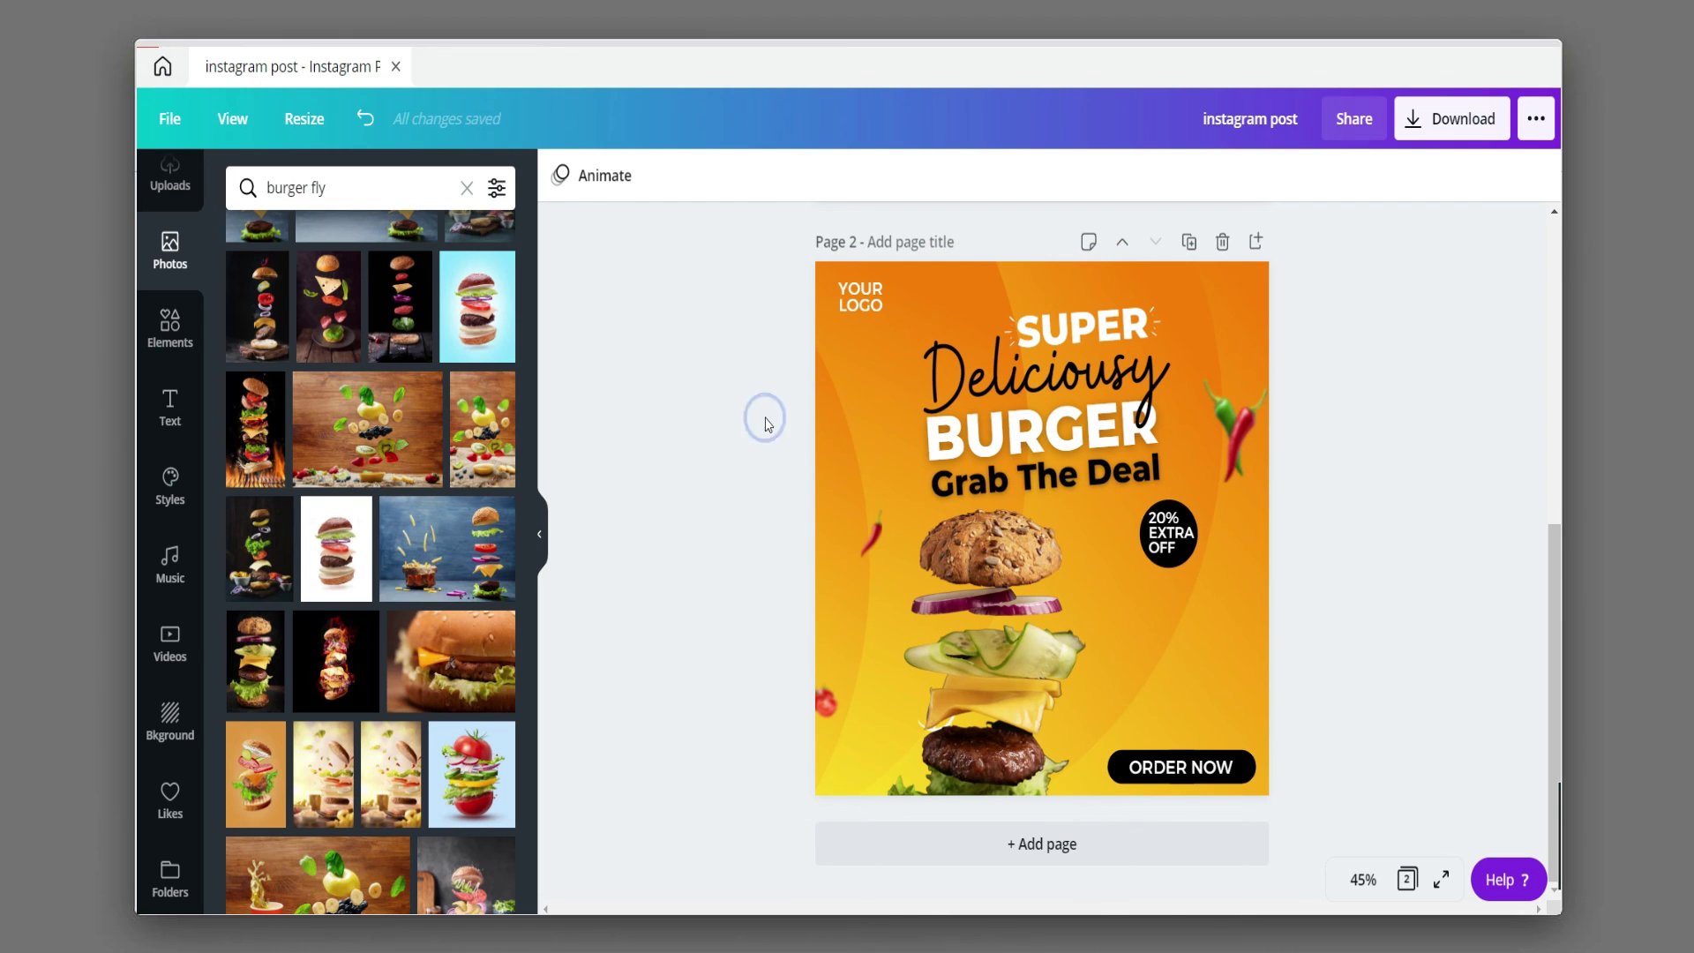
# - Collapse the side panel to clear the editor view
pyautogui.scroll(5, 764, 422)
pyautogui.scroll(-5, 764, 423)
pyautogui.click(539, 534)
# - Preview the post full screen, flipping from page 1 to the flying-burger page 2
pyautogui.scroll(4, 1152, 431)
pyautogui.scroll(2, 1153, 431)
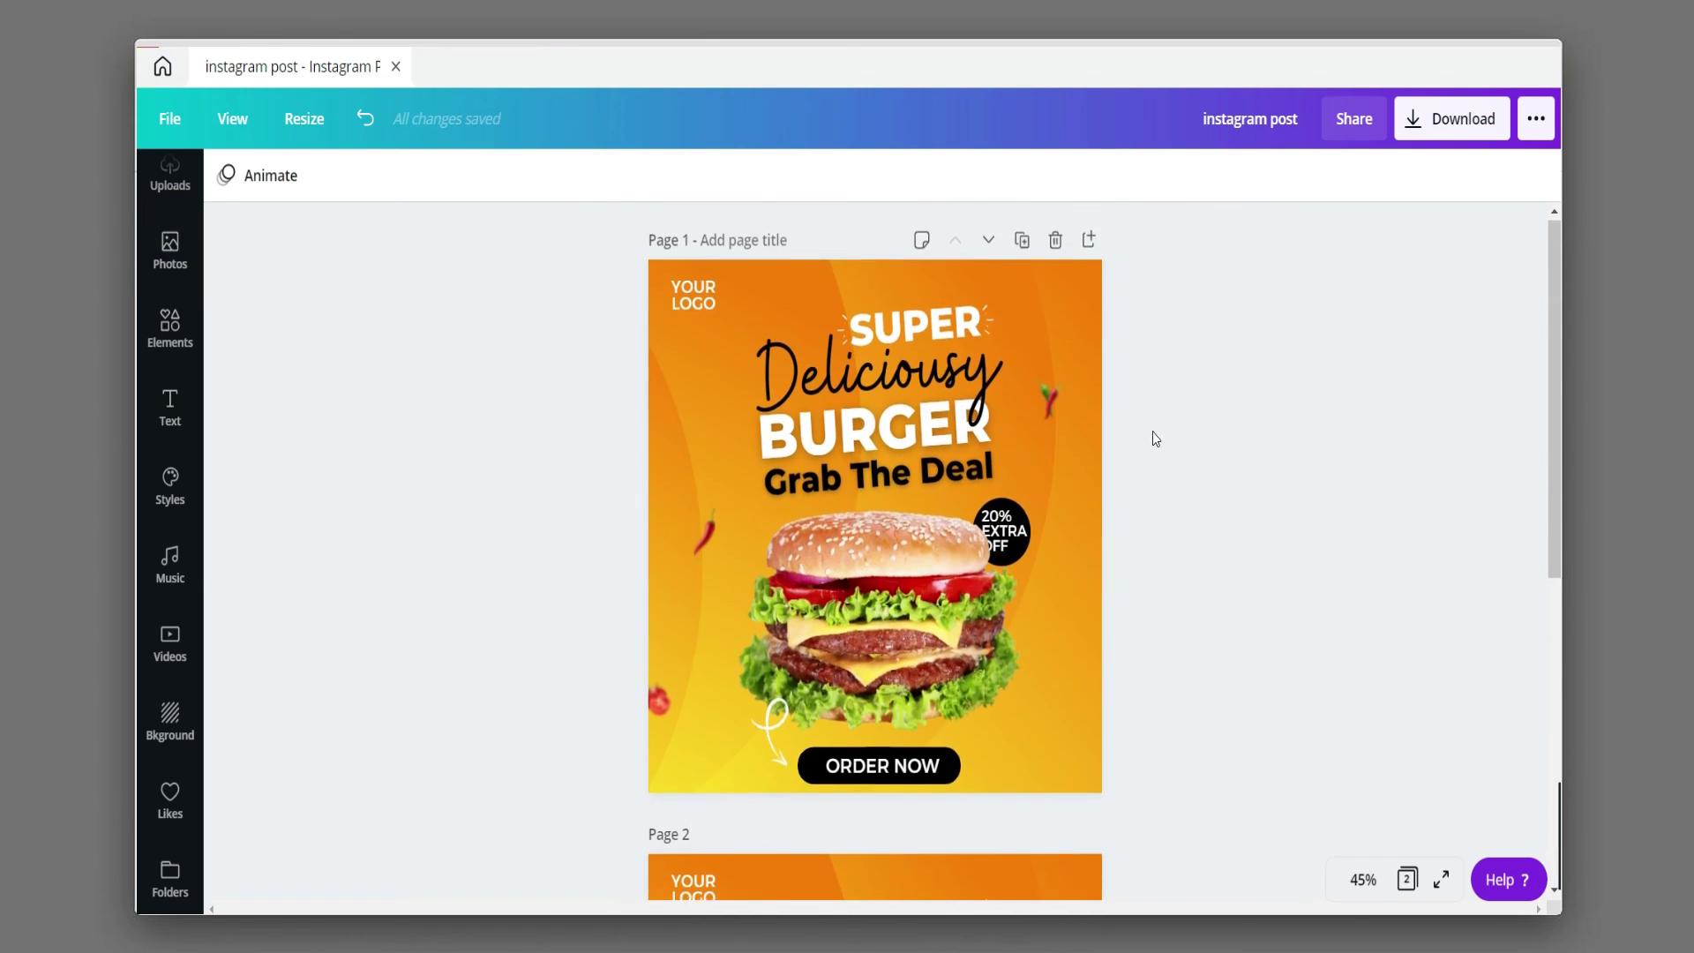
pyautogui.scroll(-6, 1165, 431)
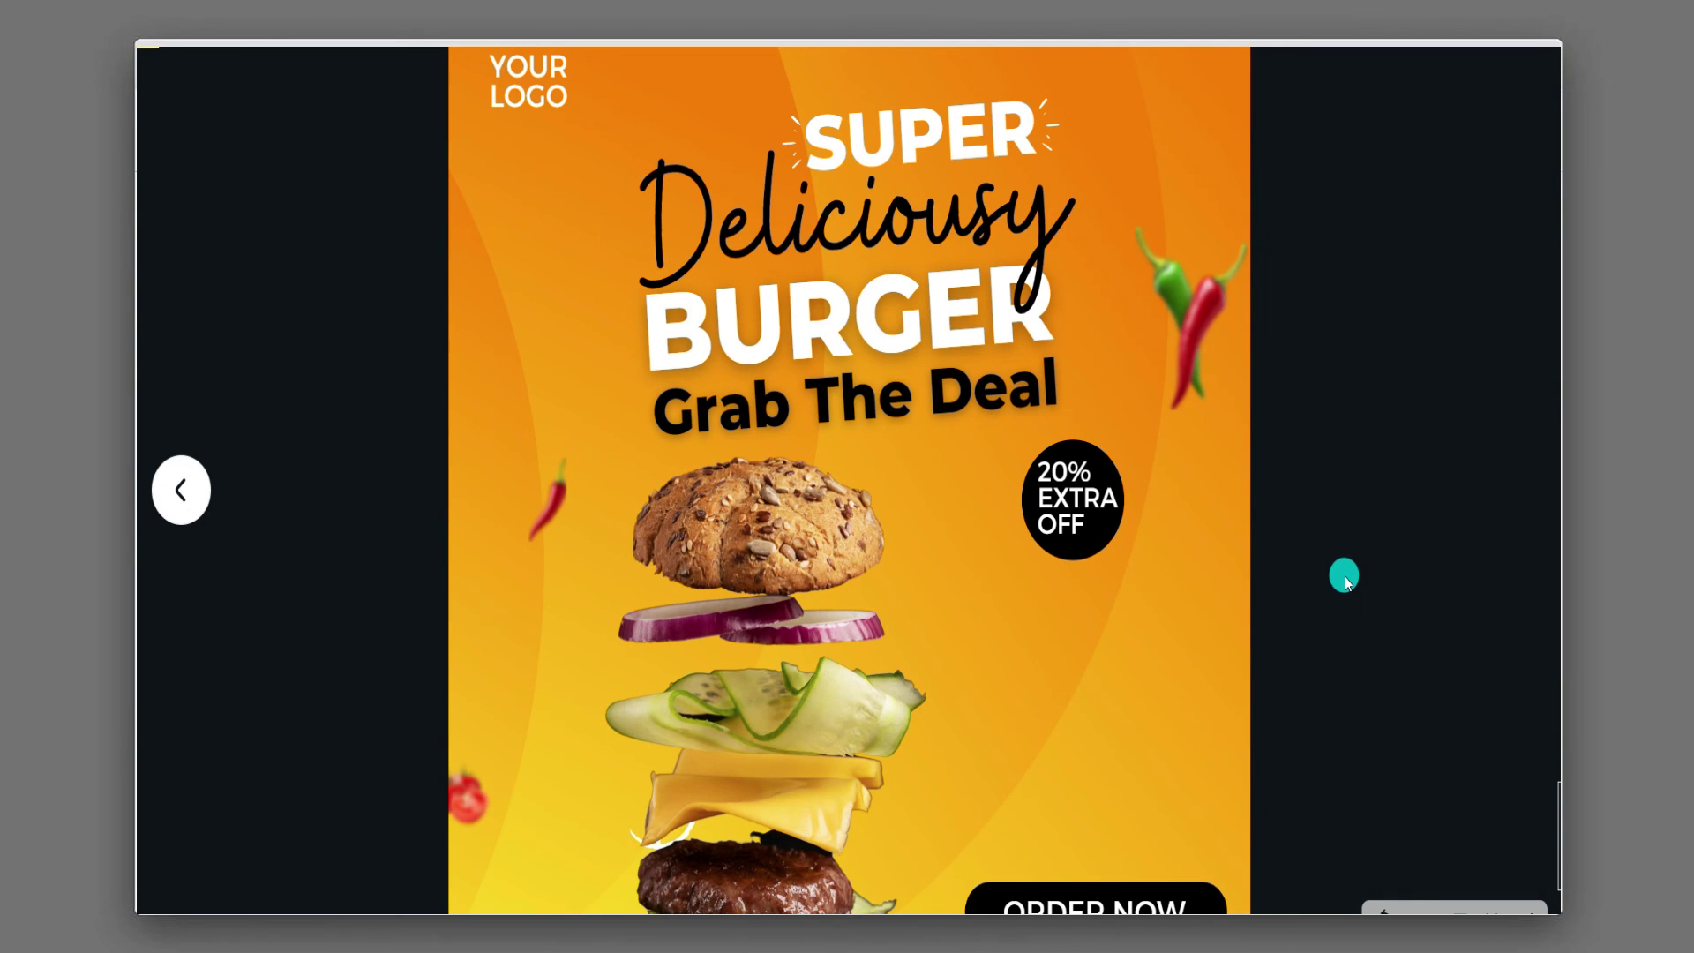
pyautogui.click(198, 510)
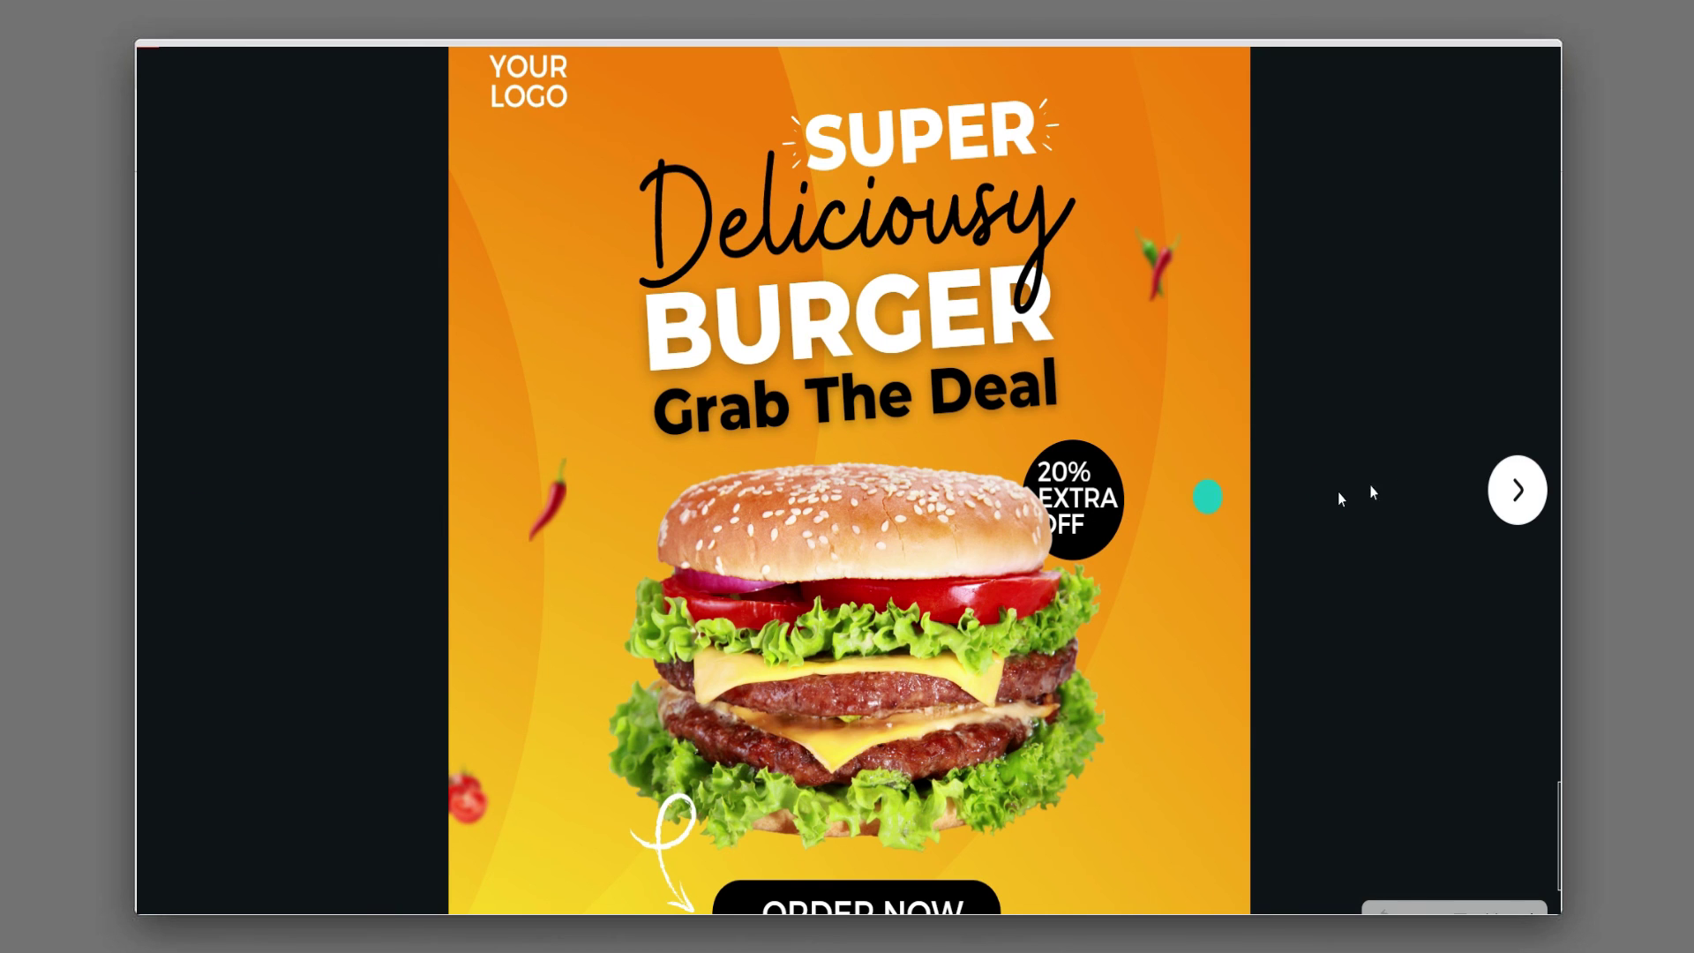
pyautogui.click(1519, 491)
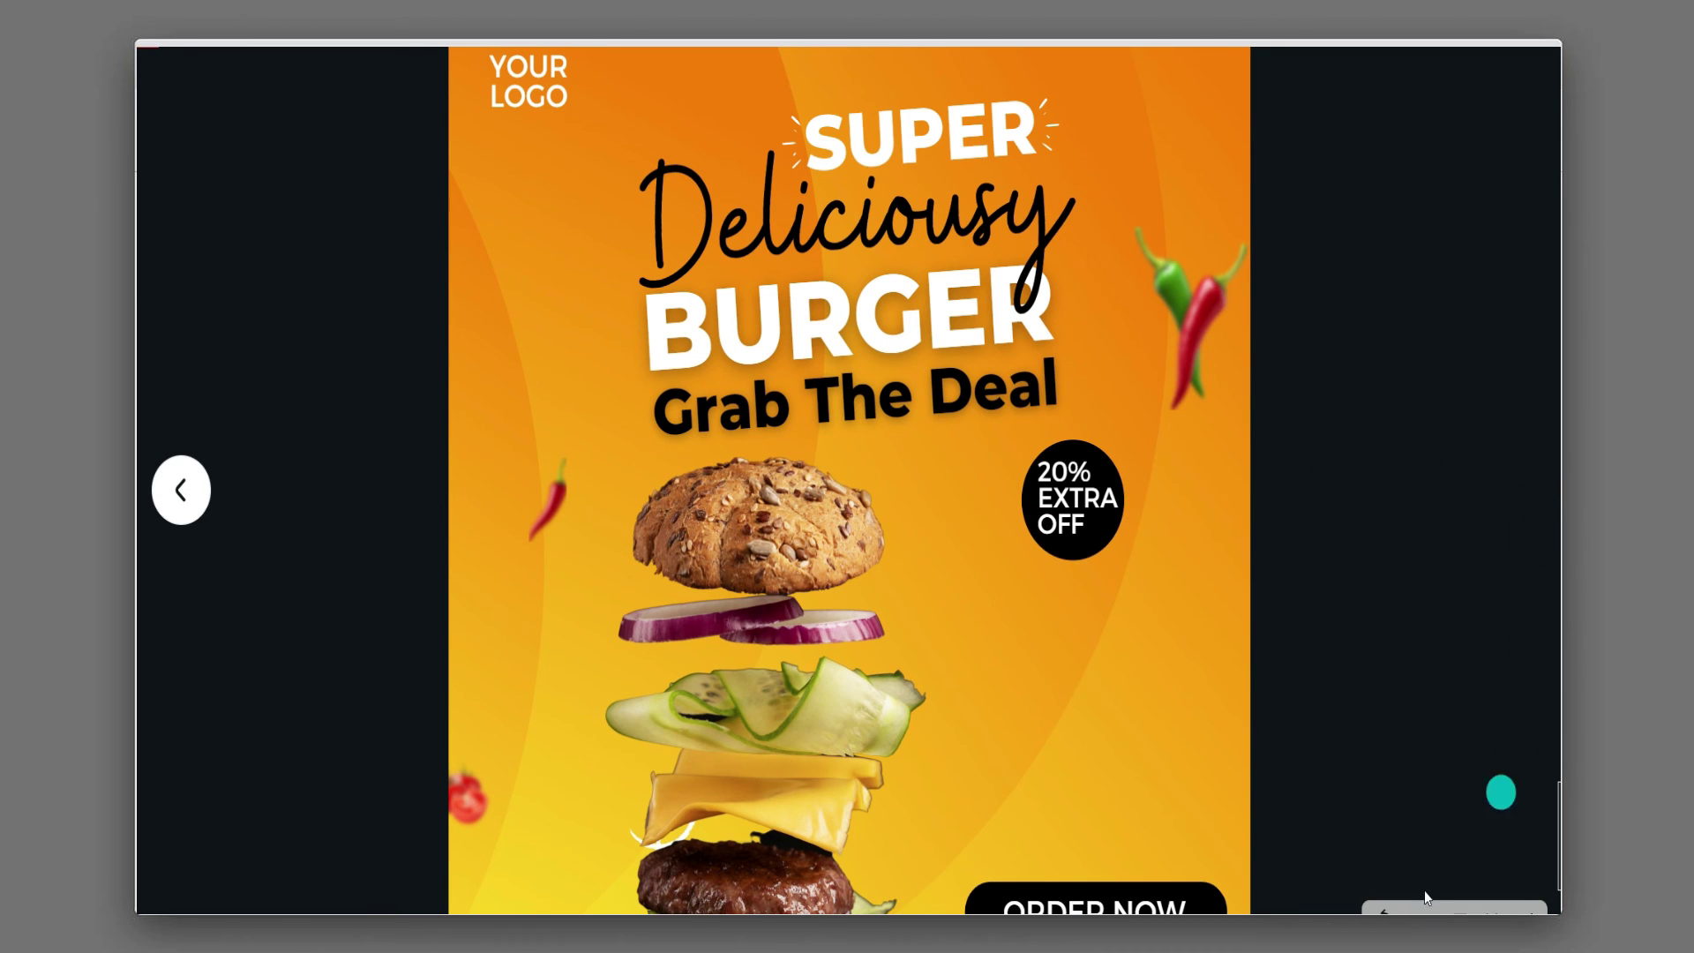